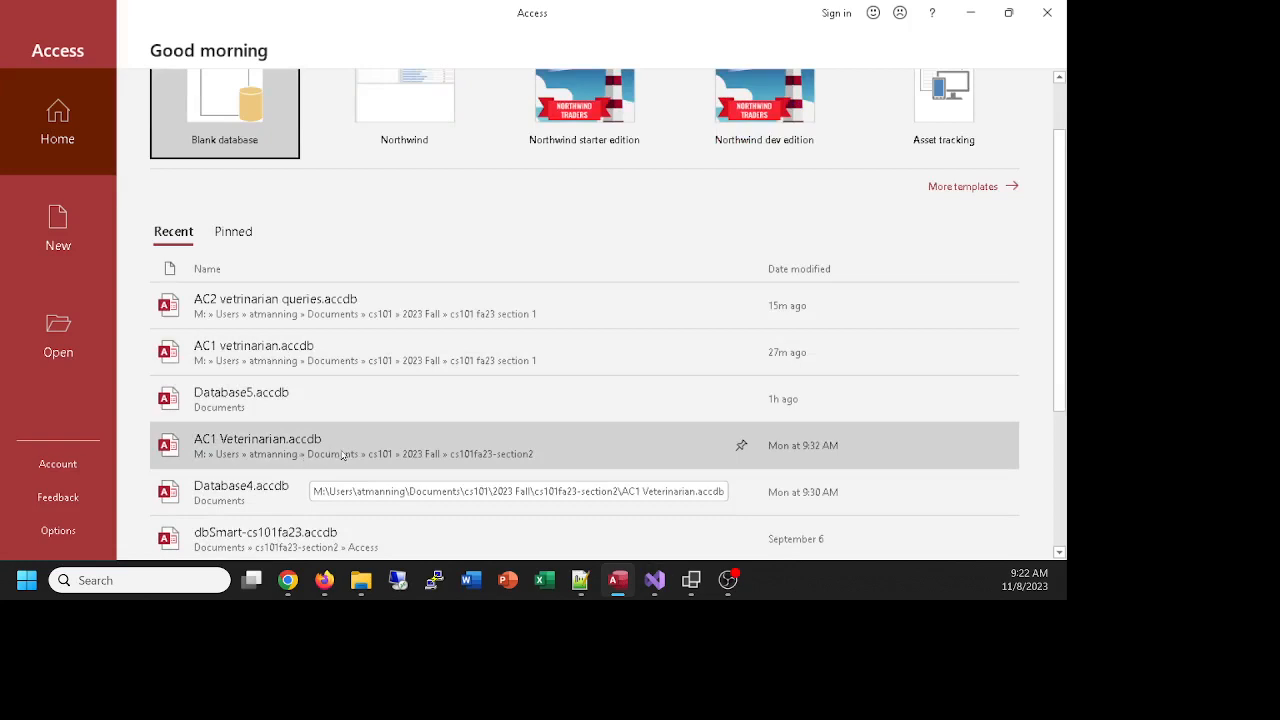
Open the recent AC1 Veterinarian.accdb database from the cs101fa23-section2 folder and enable its content
click(318, 455)
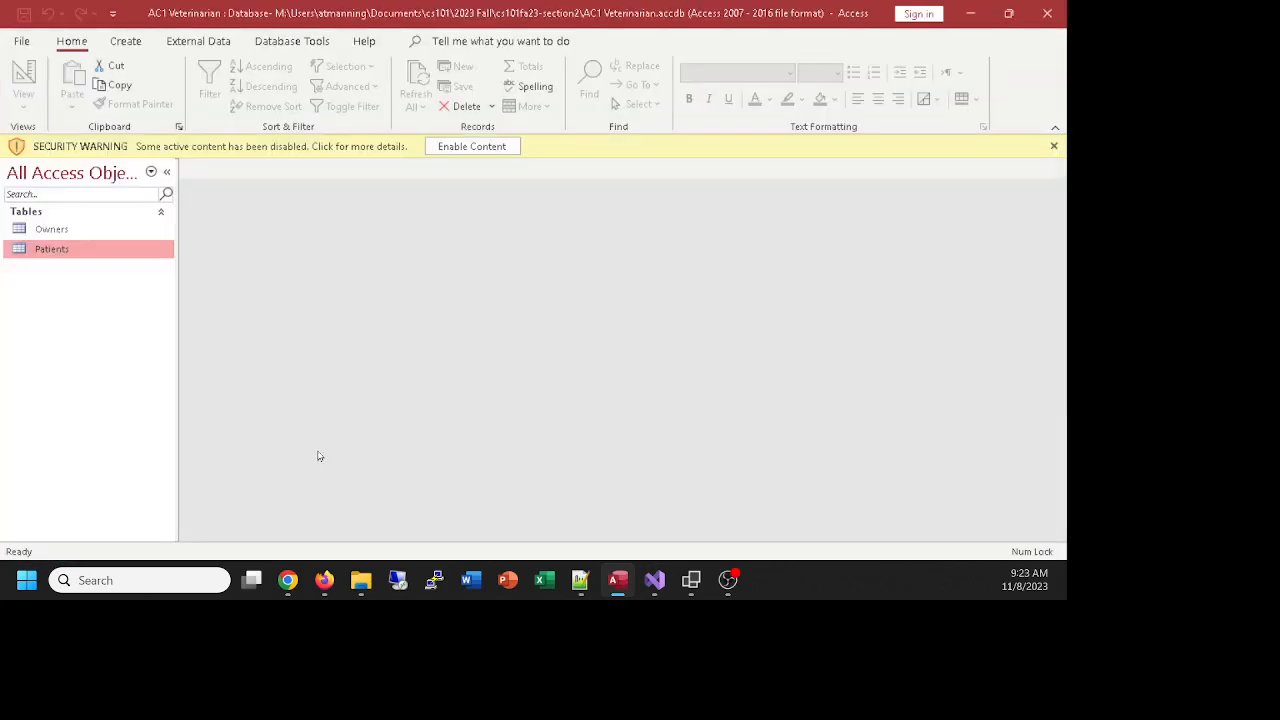
click(464, 146)
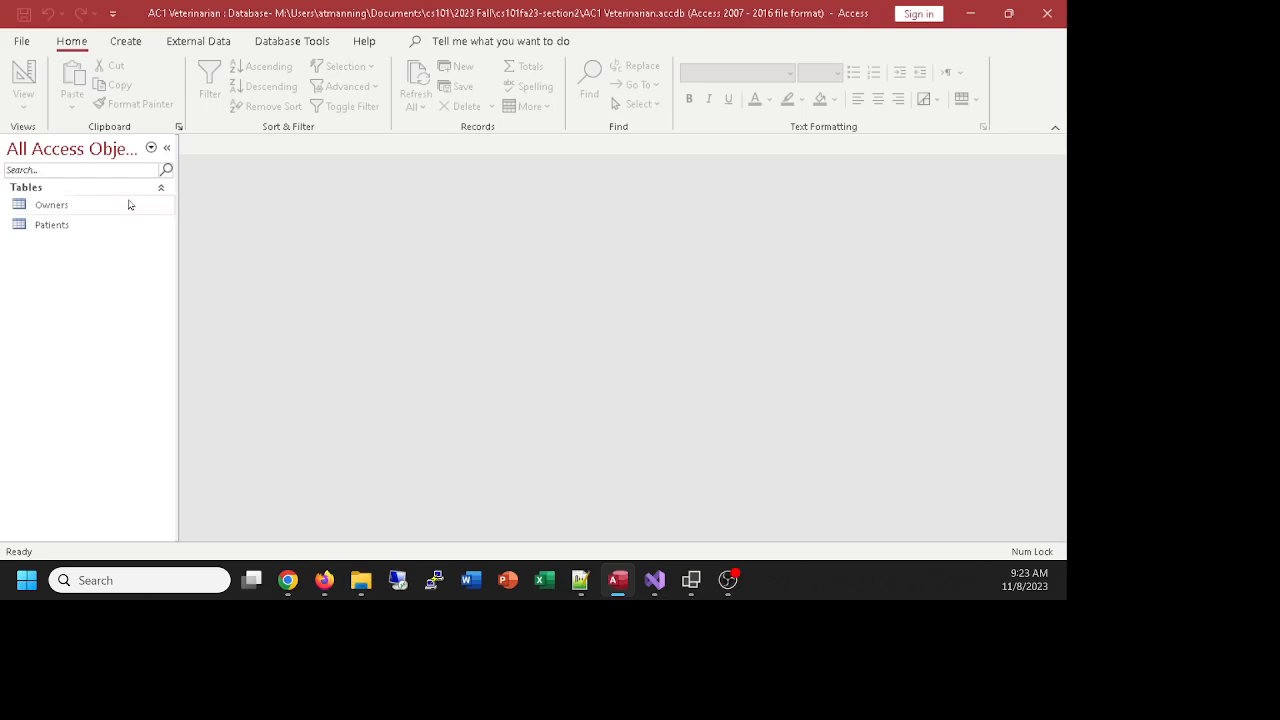
Open the Owners table and switch it to Design View
double_click(51, 206)
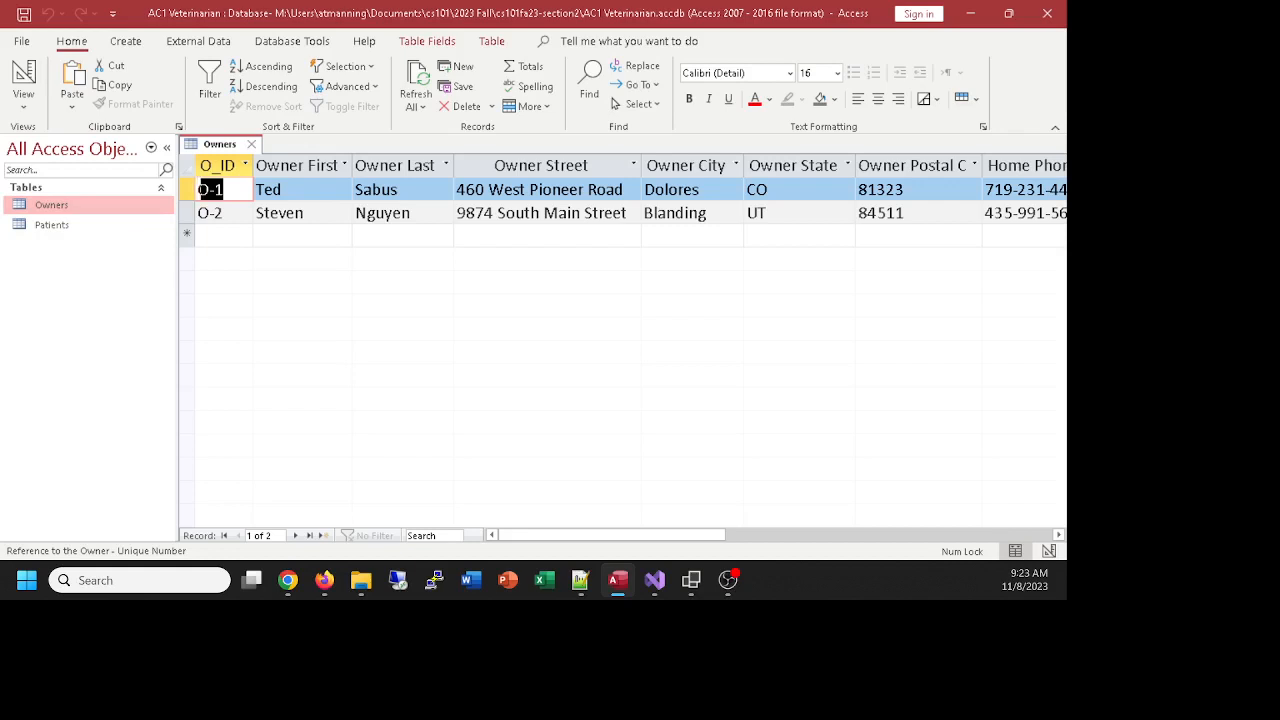
key(alt+Tab)
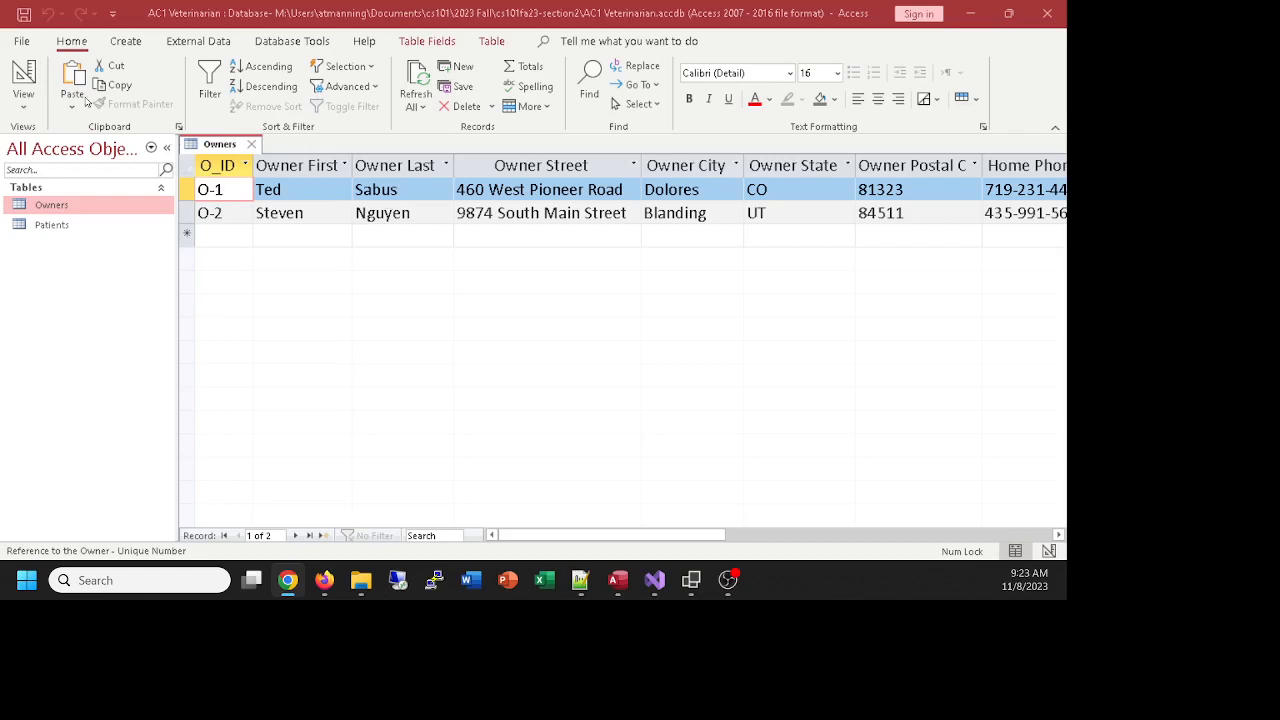
click(22, 80)
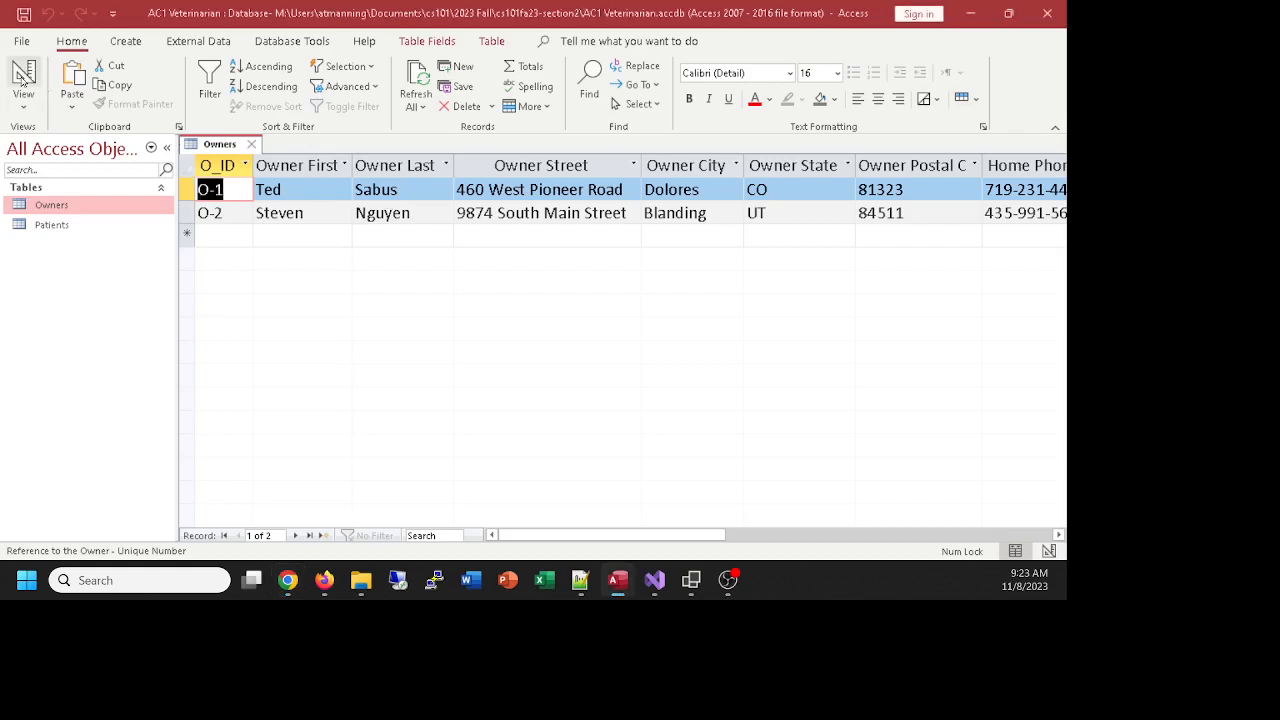
click(22, 80)
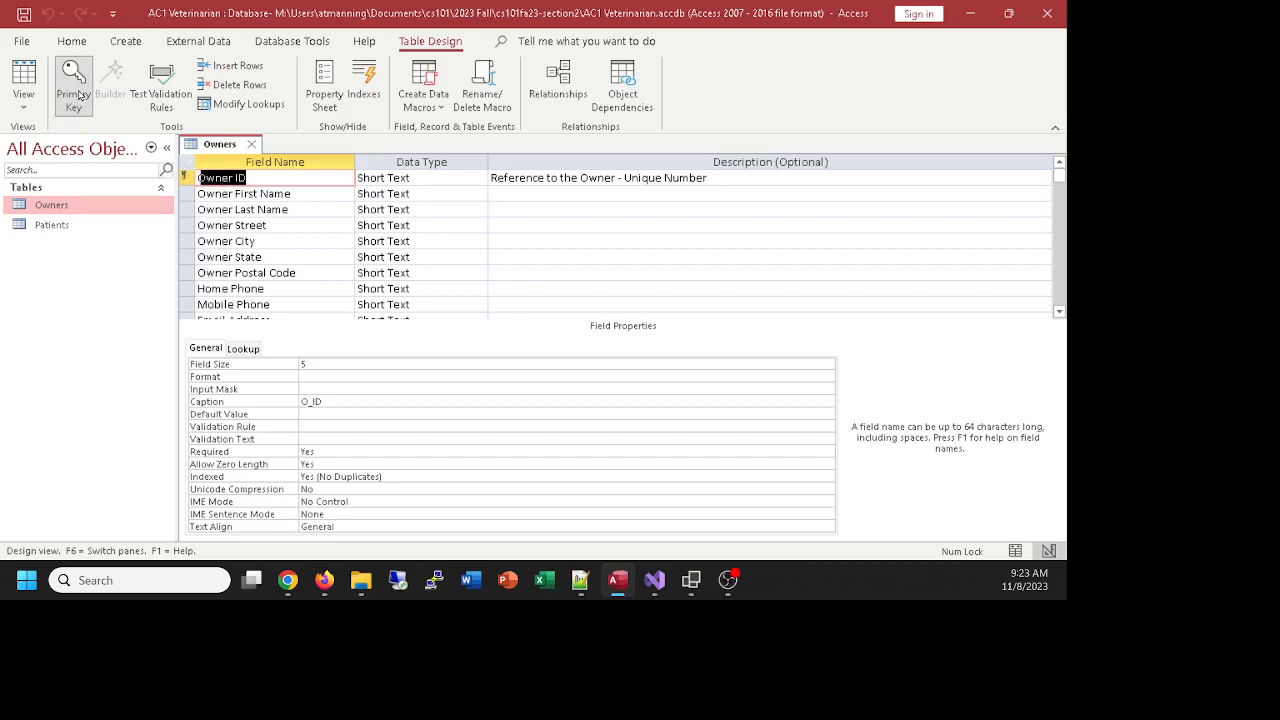
Examine the field names, data types and descriptions in the Owners table design
click(597, 195)
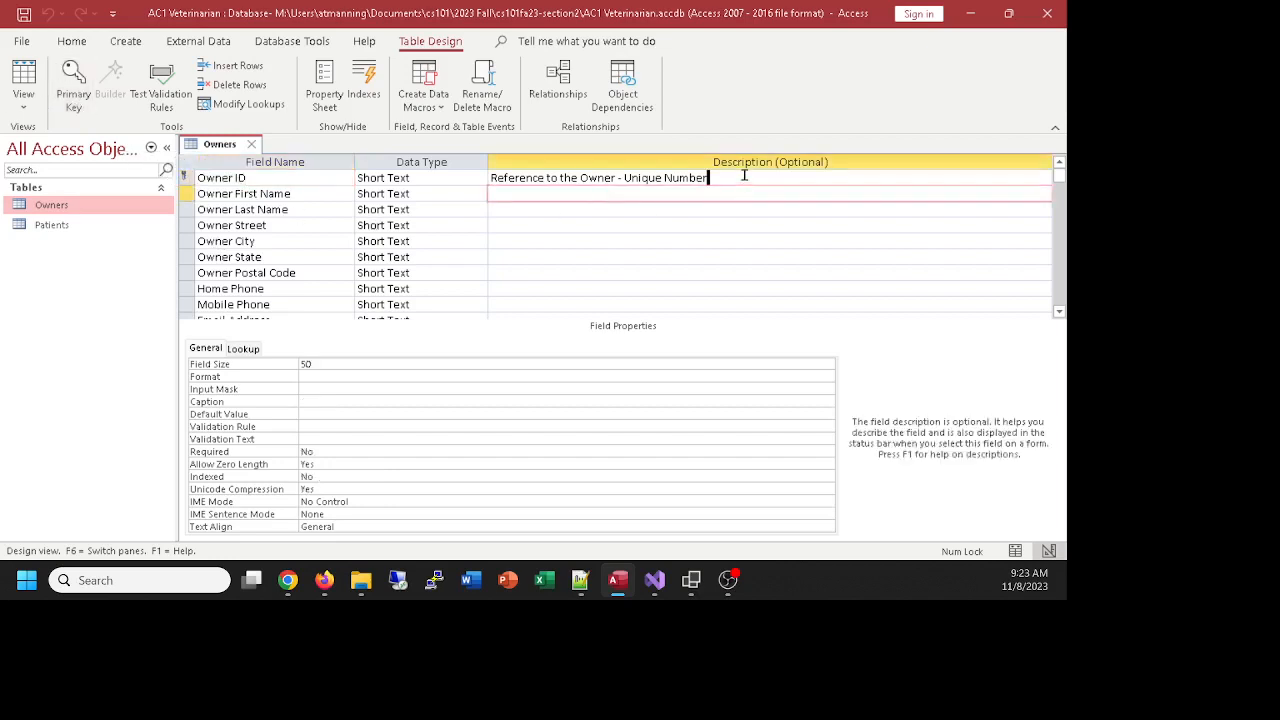
click(744, 176)
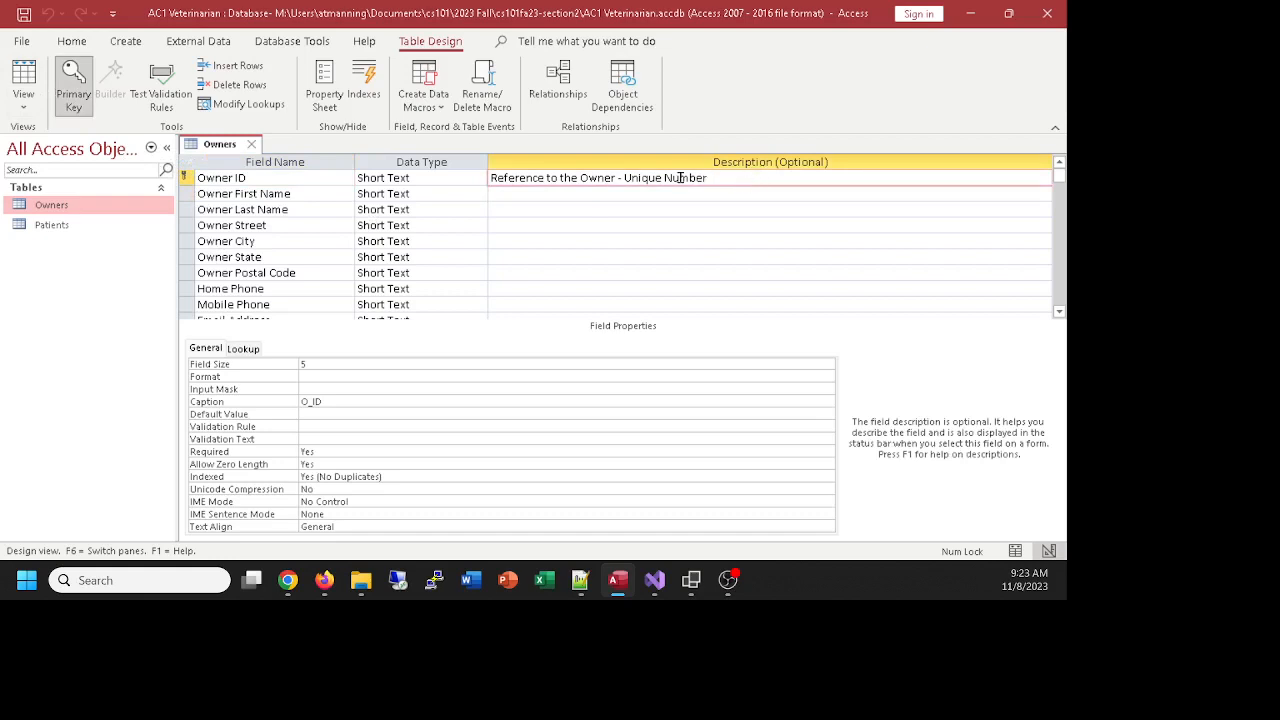
click(400, 208)
scroll(432, 259, down, 2)
scroll(400, 208, up, 2)
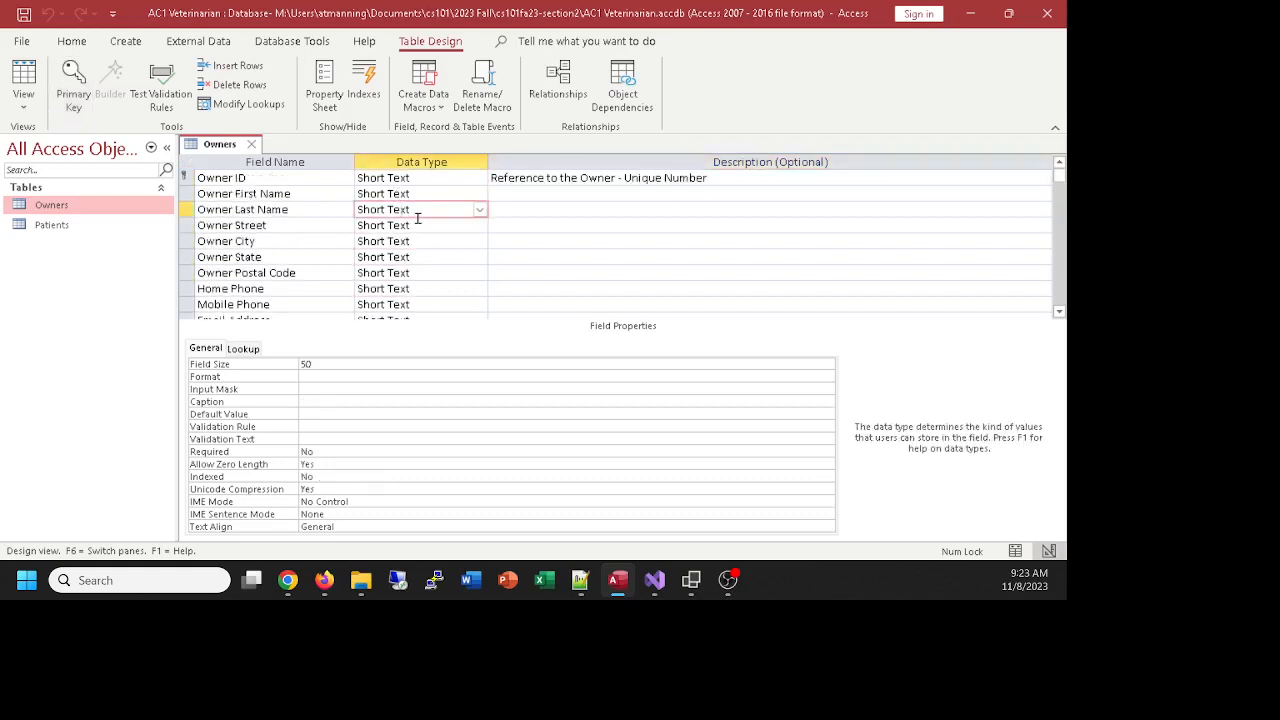
scroll(418, 218, down, 2)
scroll(418, 218, up, 2)
scroll(418, 218, down, 2)
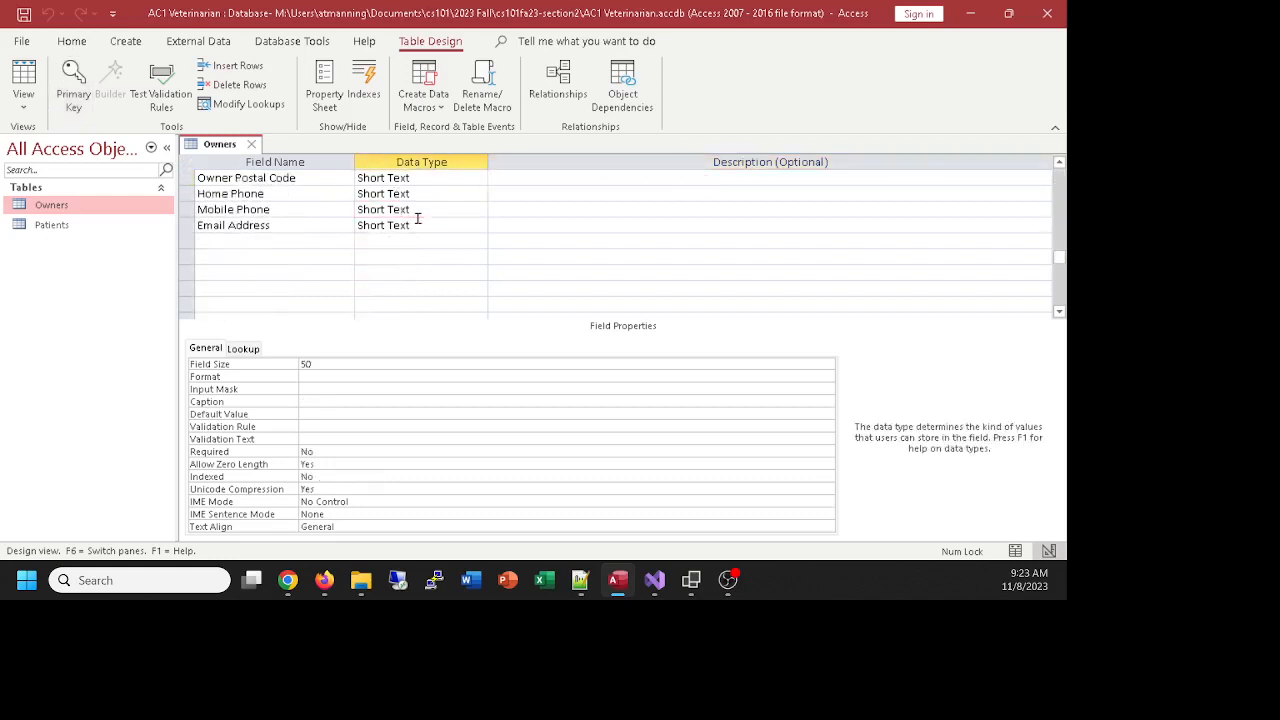
scroll(418, 218, up, 1)
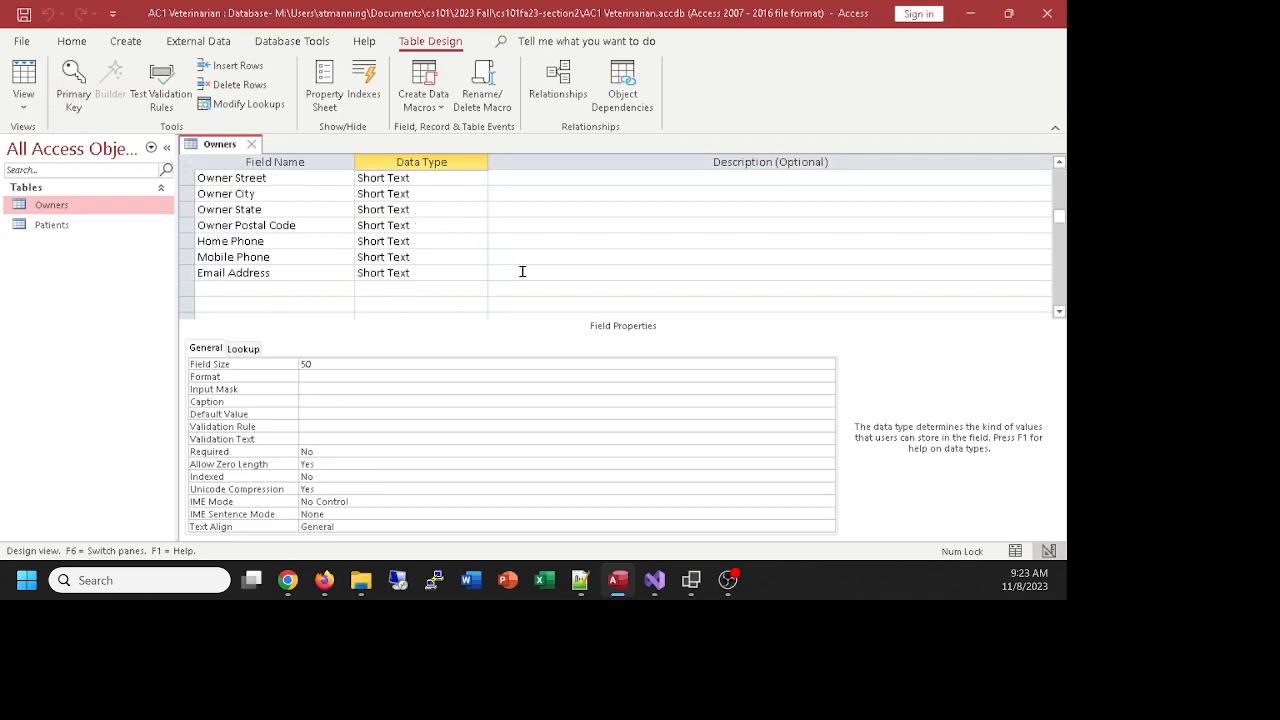
scroll(600, 214, up, 1)
scroll(600, 216, down, 2)
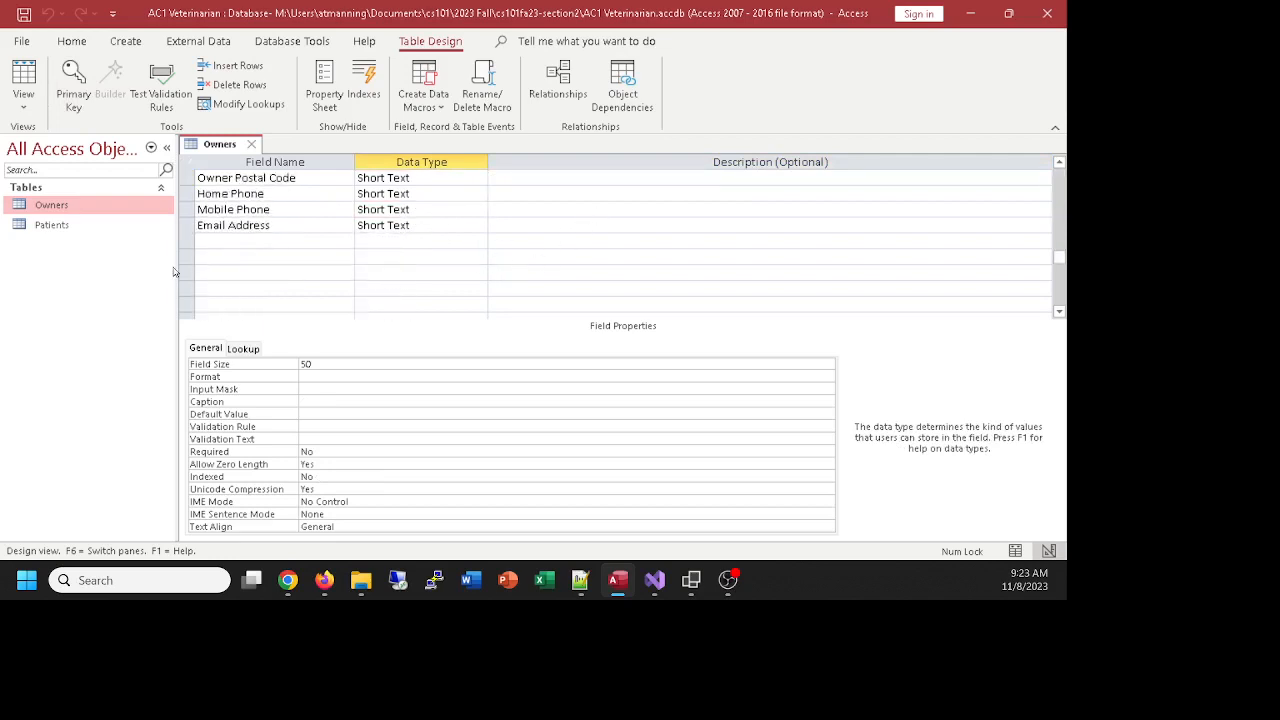
Add a field named Account Balance with the Currency data type below Email Address in the Owners table
click(260, 243)
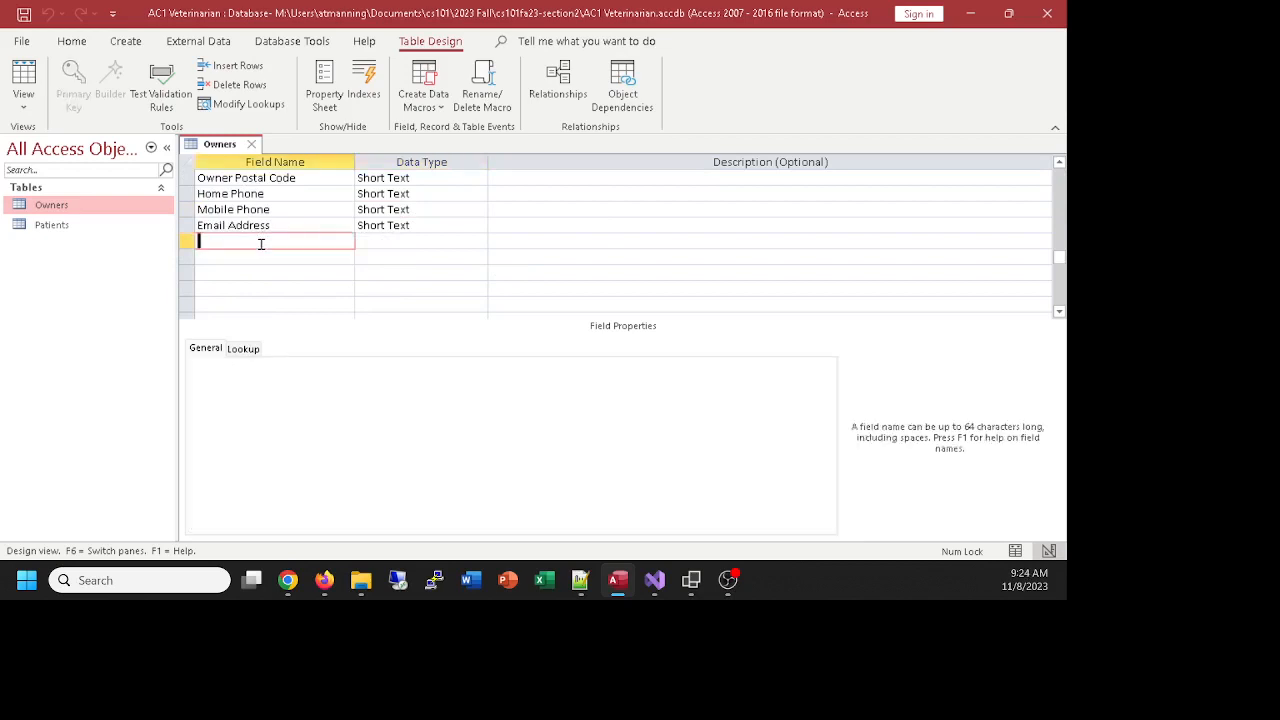
text(Bal)
key(BackSpace)
text(Account Balance)
click(423, 244)
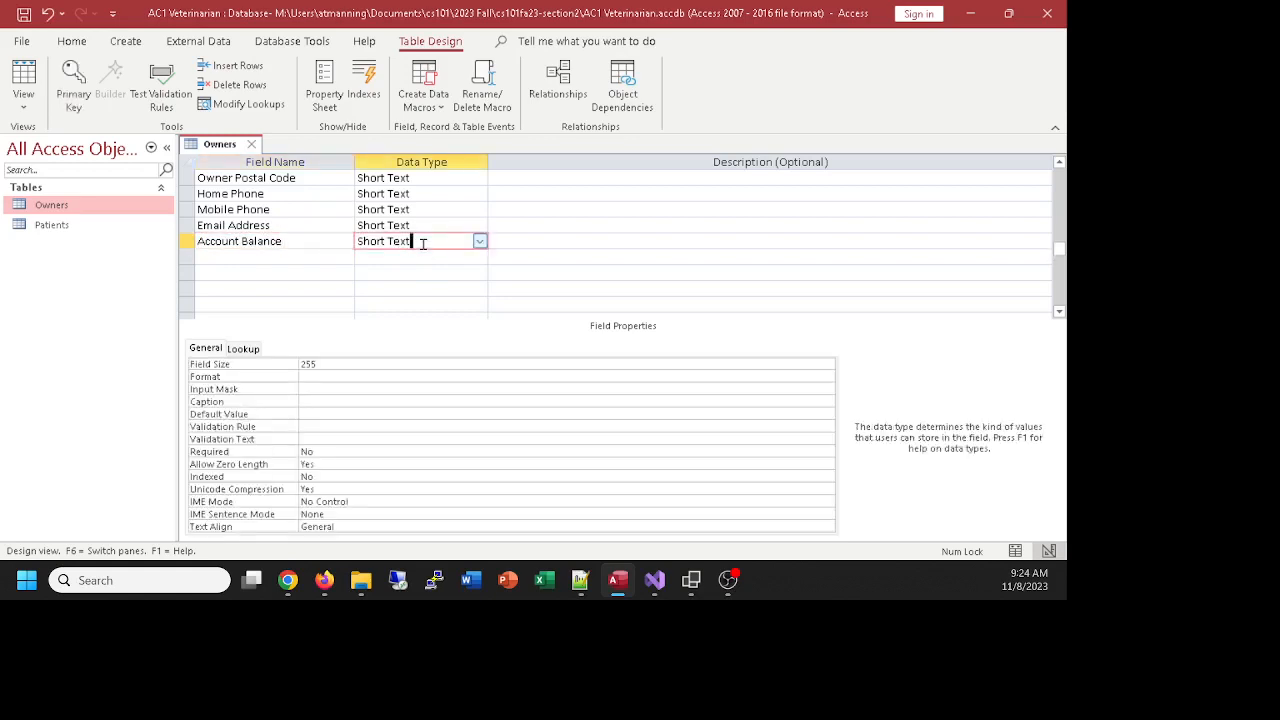
click(480, 242)
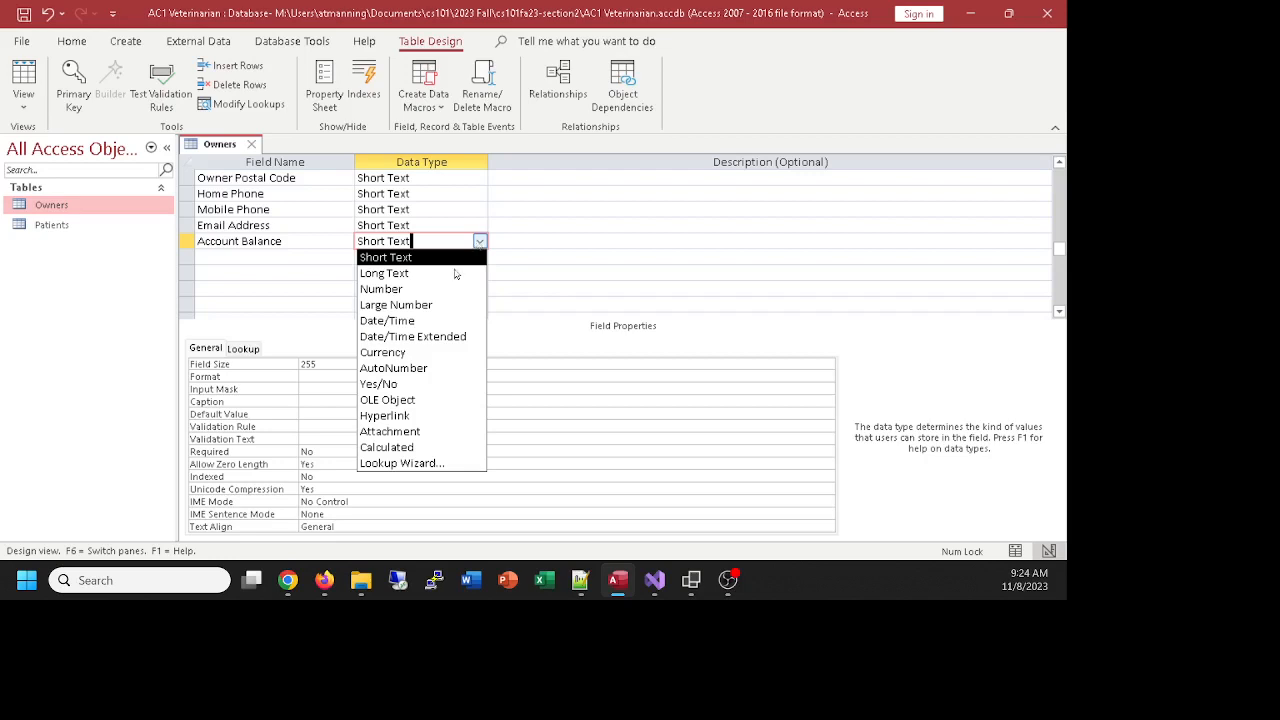
click(388, 353)
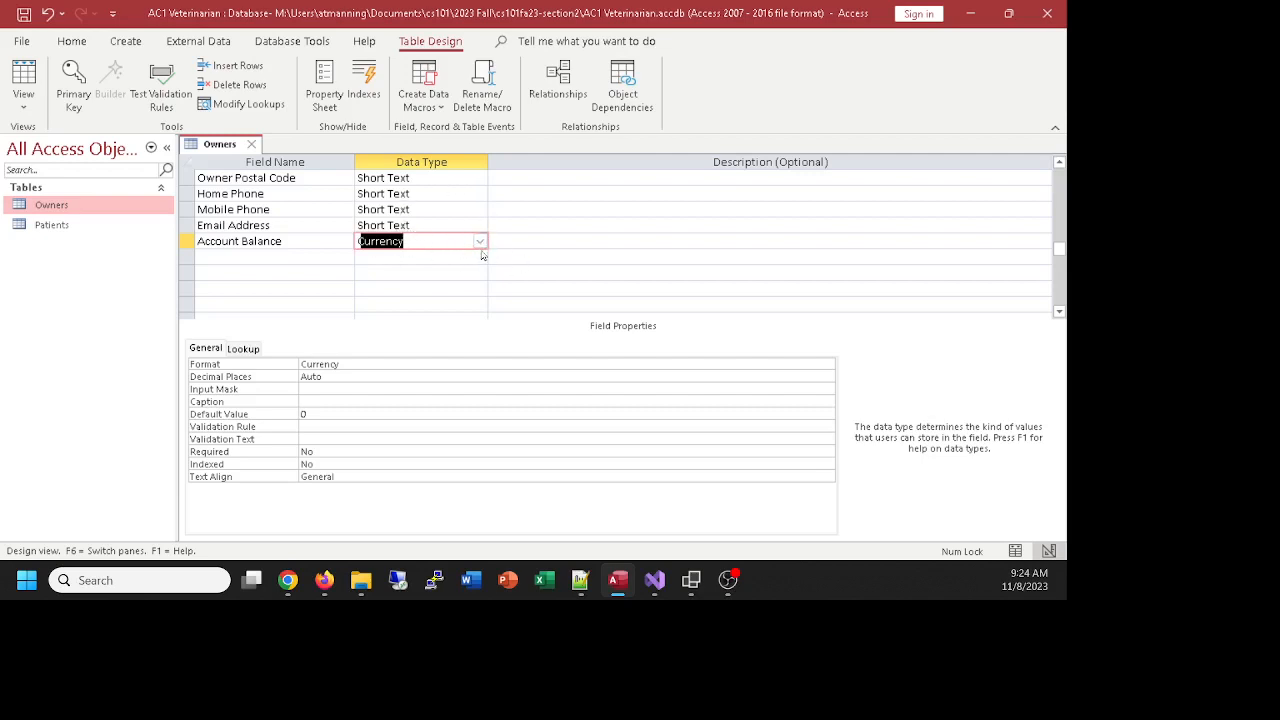
Save the Owners design while switching to Datasheet View, and widen the Account Balance column to fit its full heading
click(24, 76)
click(508, 339)
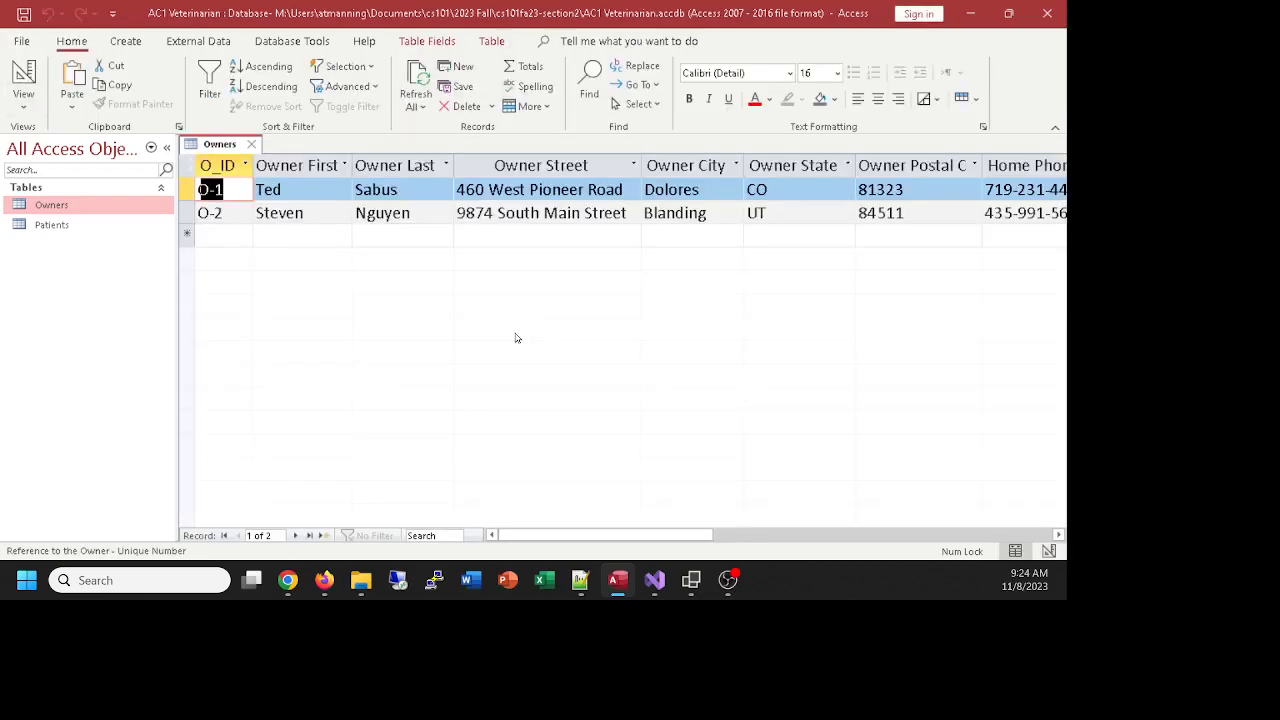
drag(626, 537, 823, 506)
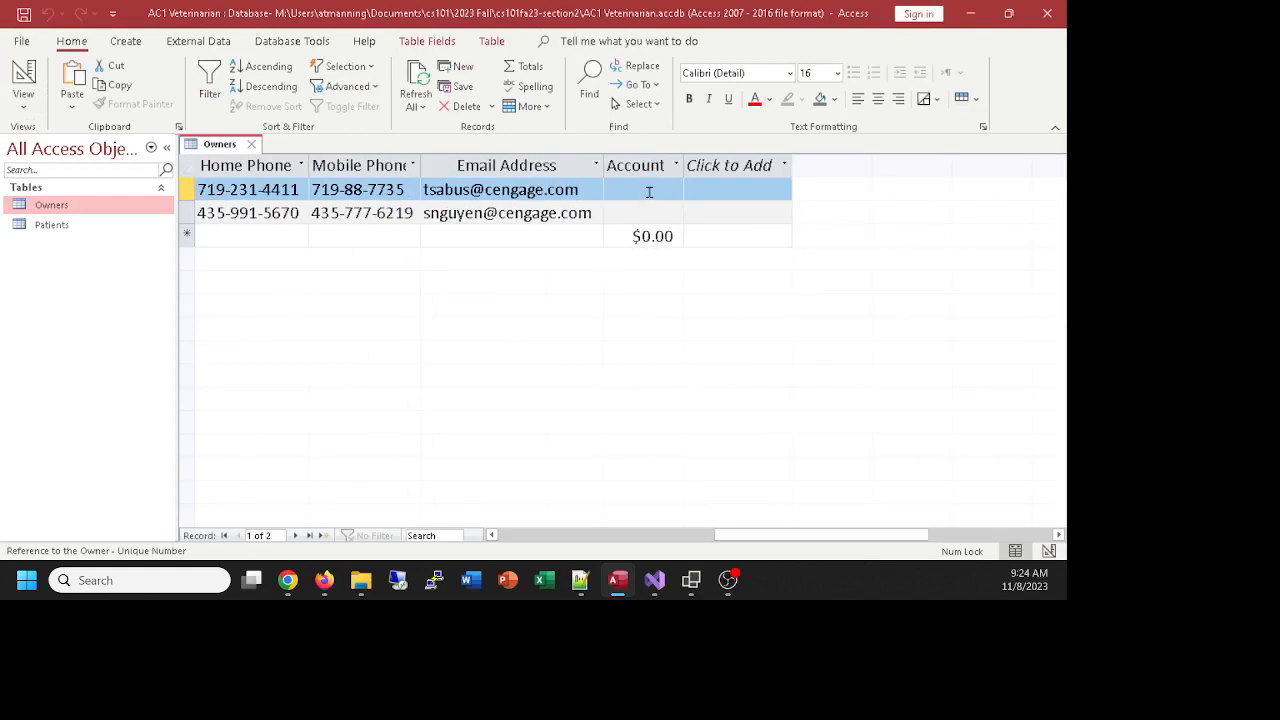
drag(771, 159, 772, 160)
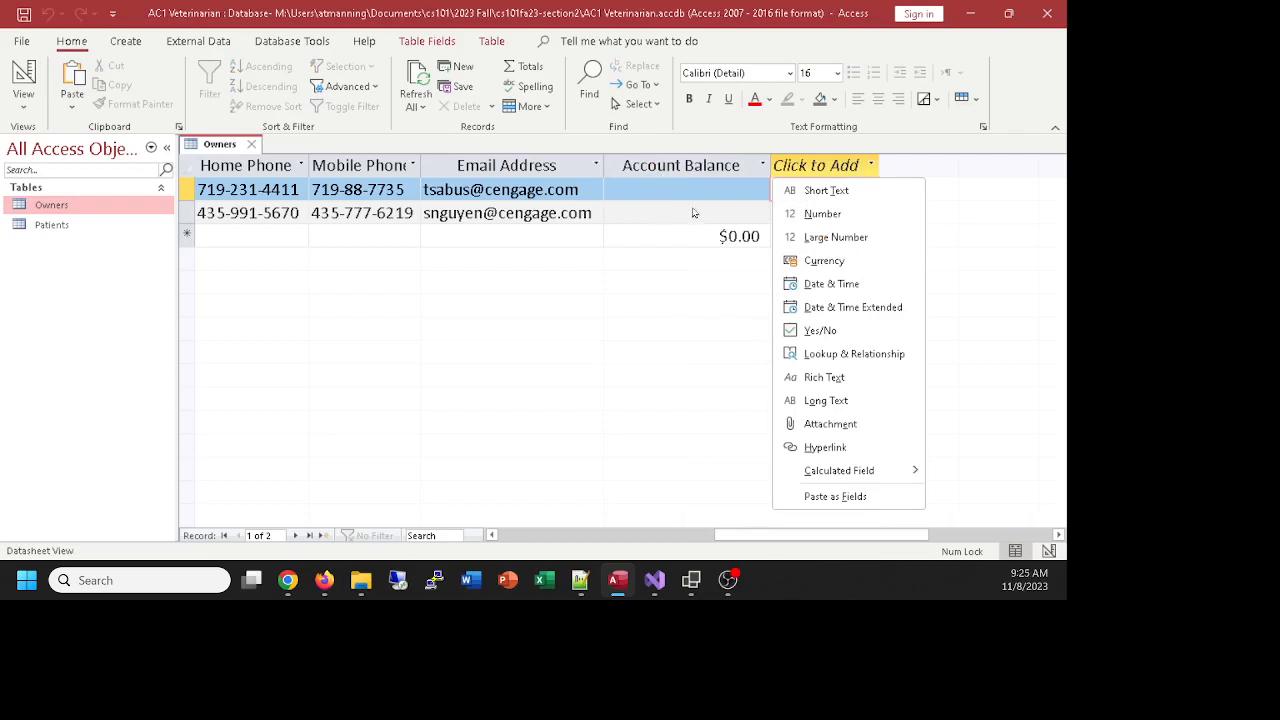
Enter 123 as the Account Balance of the first record in the Owners table
drag(856, 535, 520, 531)
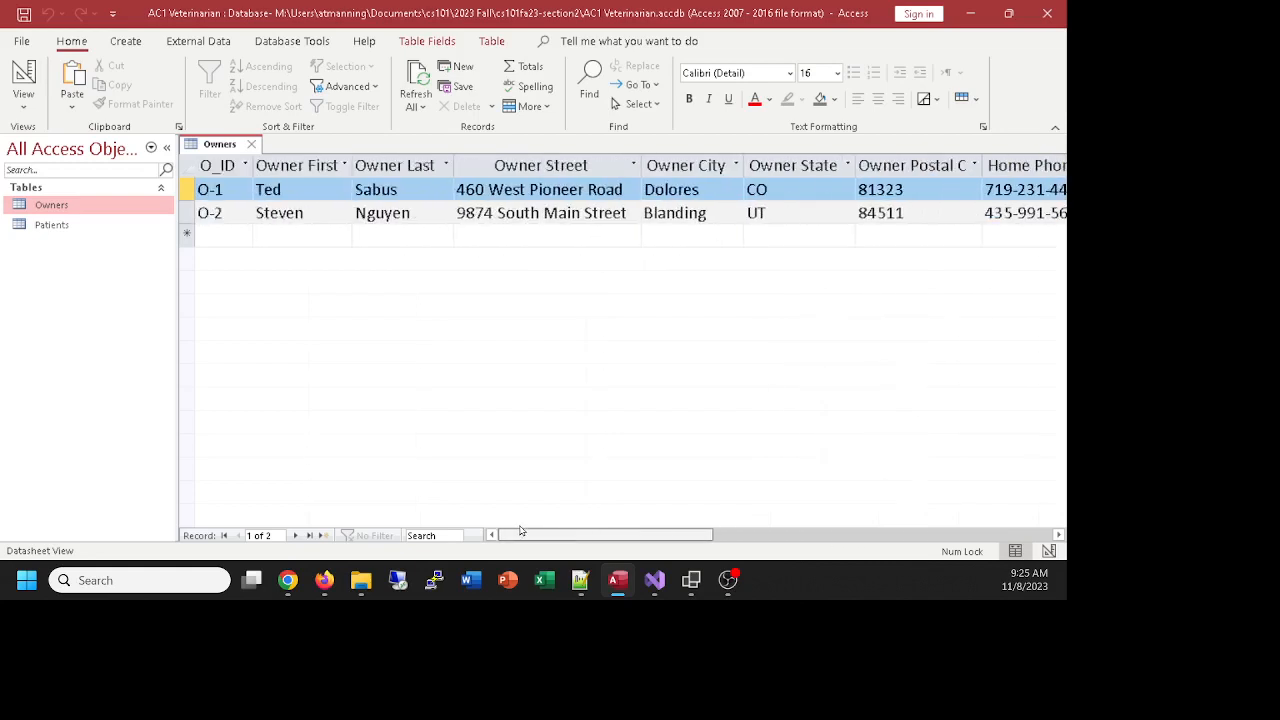
double_click(61, 204)
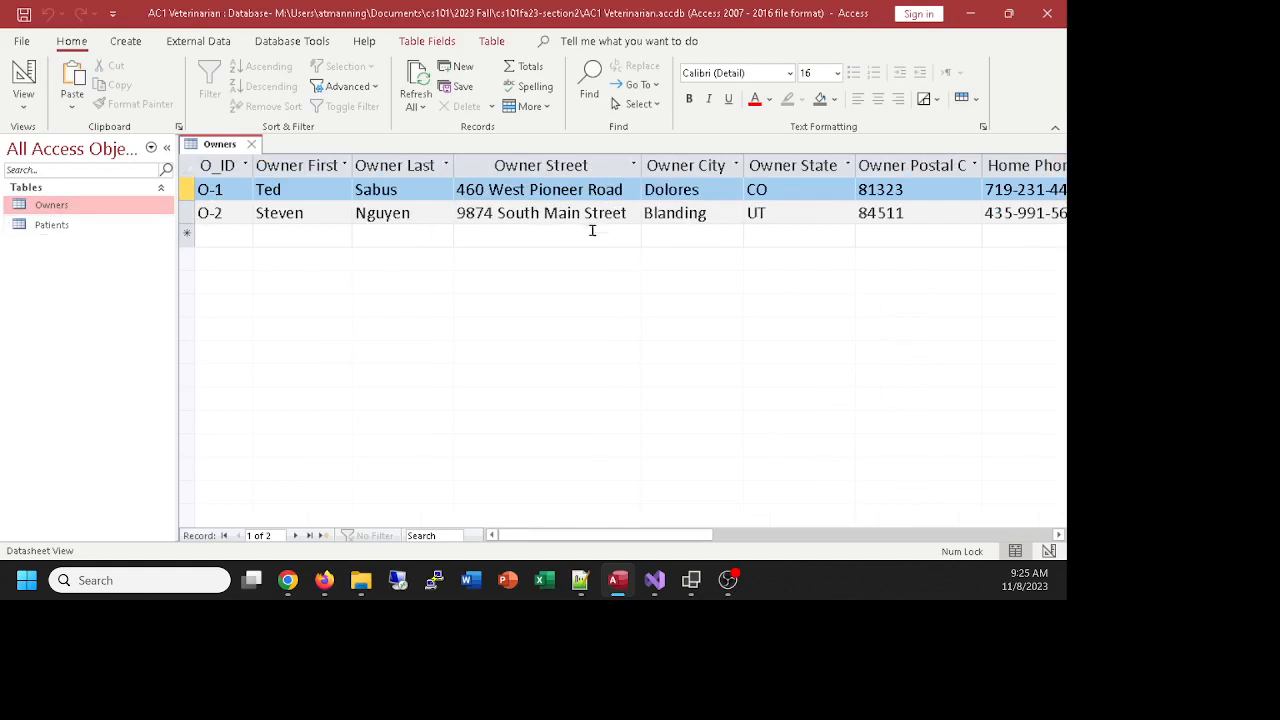
drag(558, 535, 736, 540)
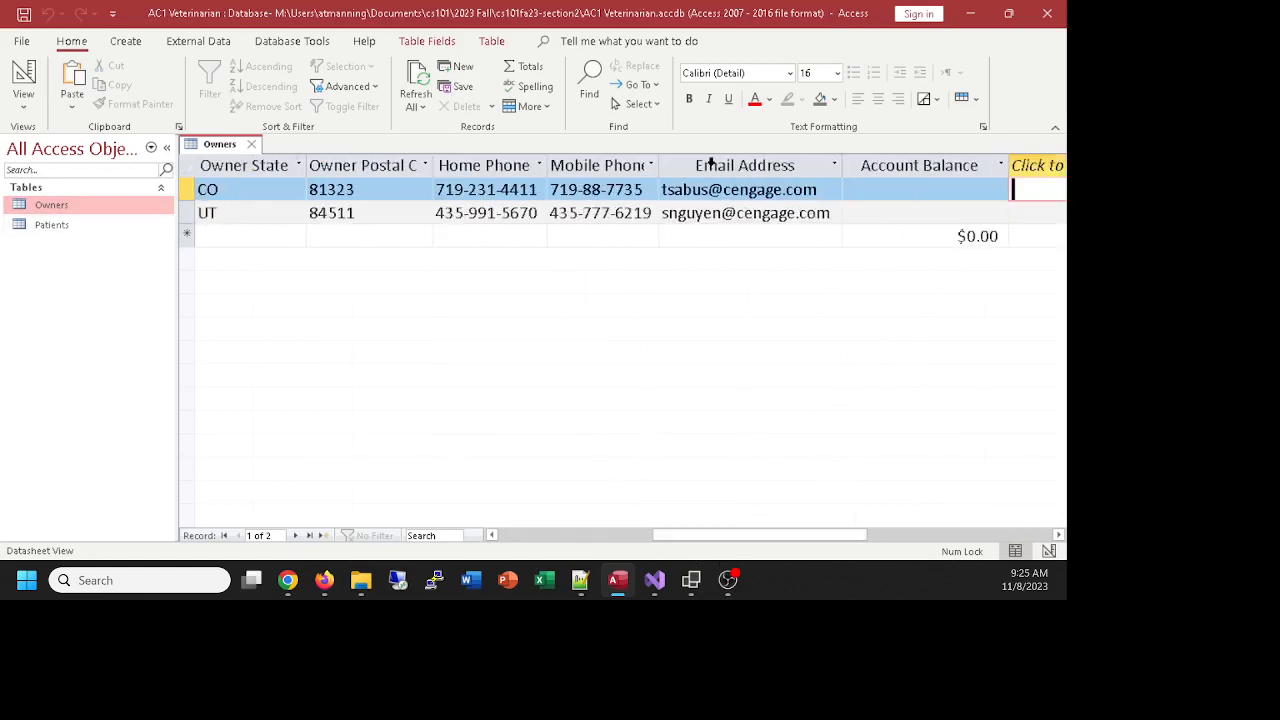
drag(752, 535, 527, 530)
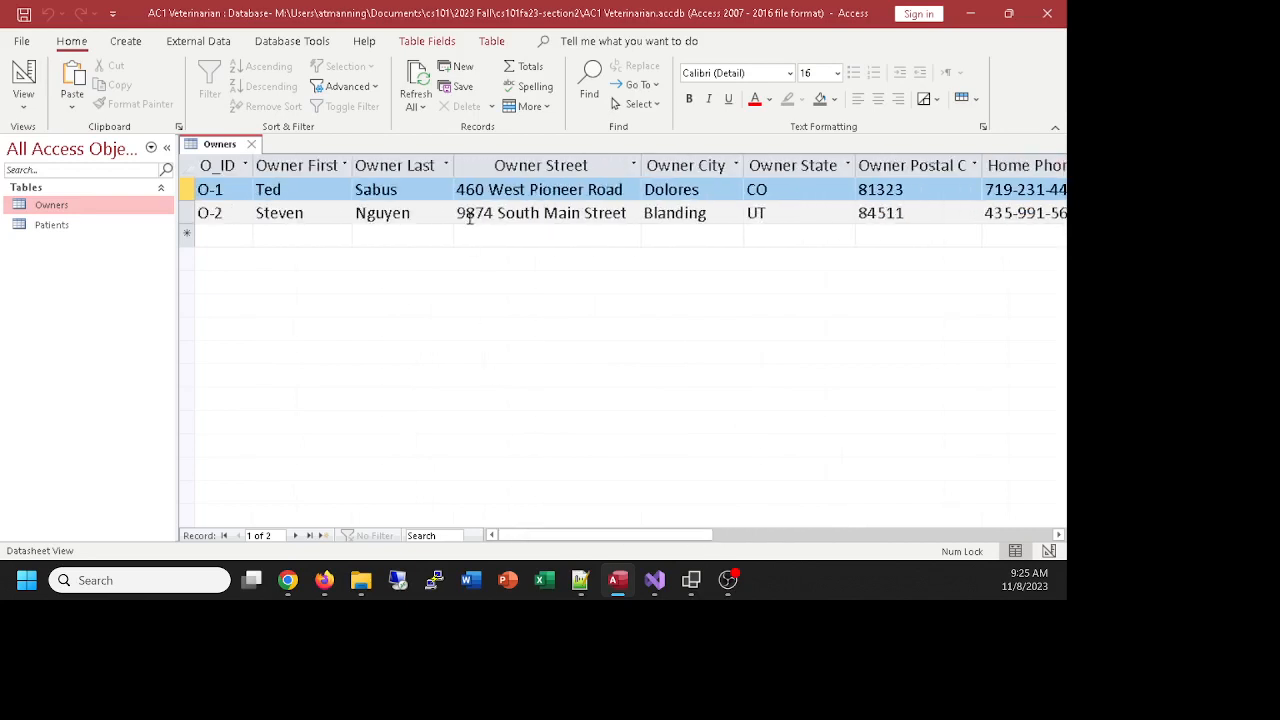
drag(635, 535, 946, 567)
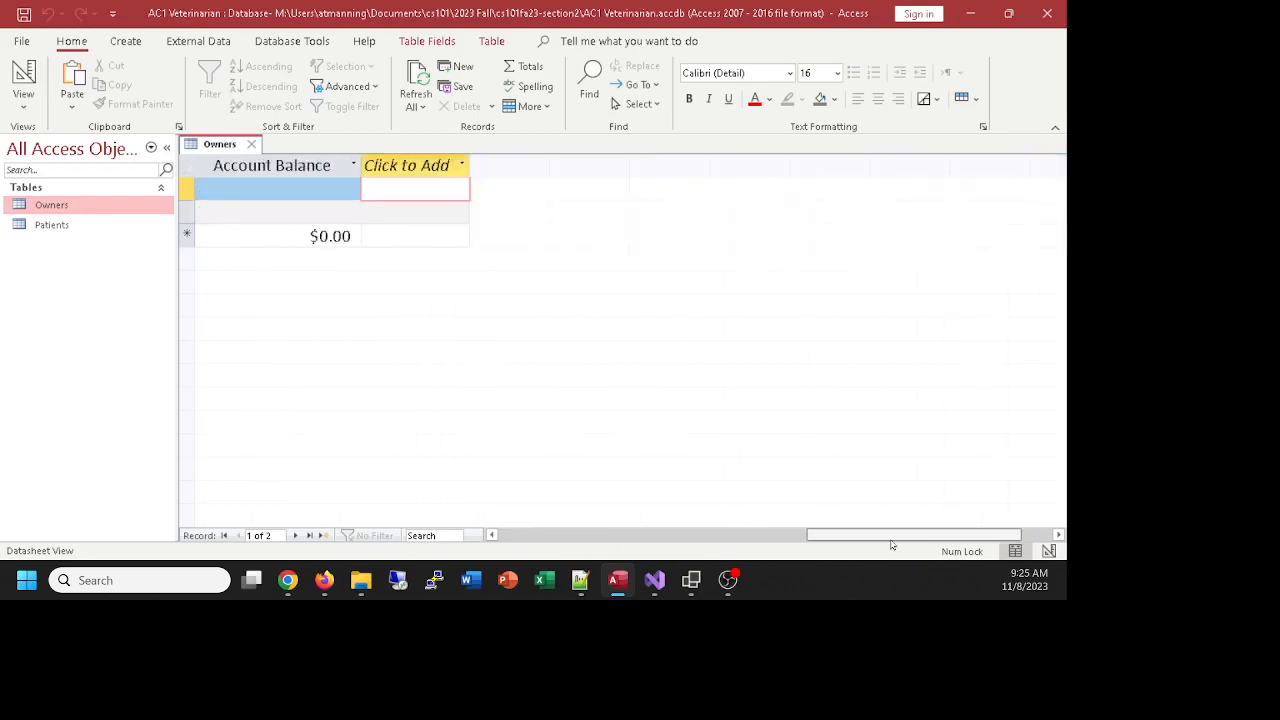
drag(820, 535, 698, 535)
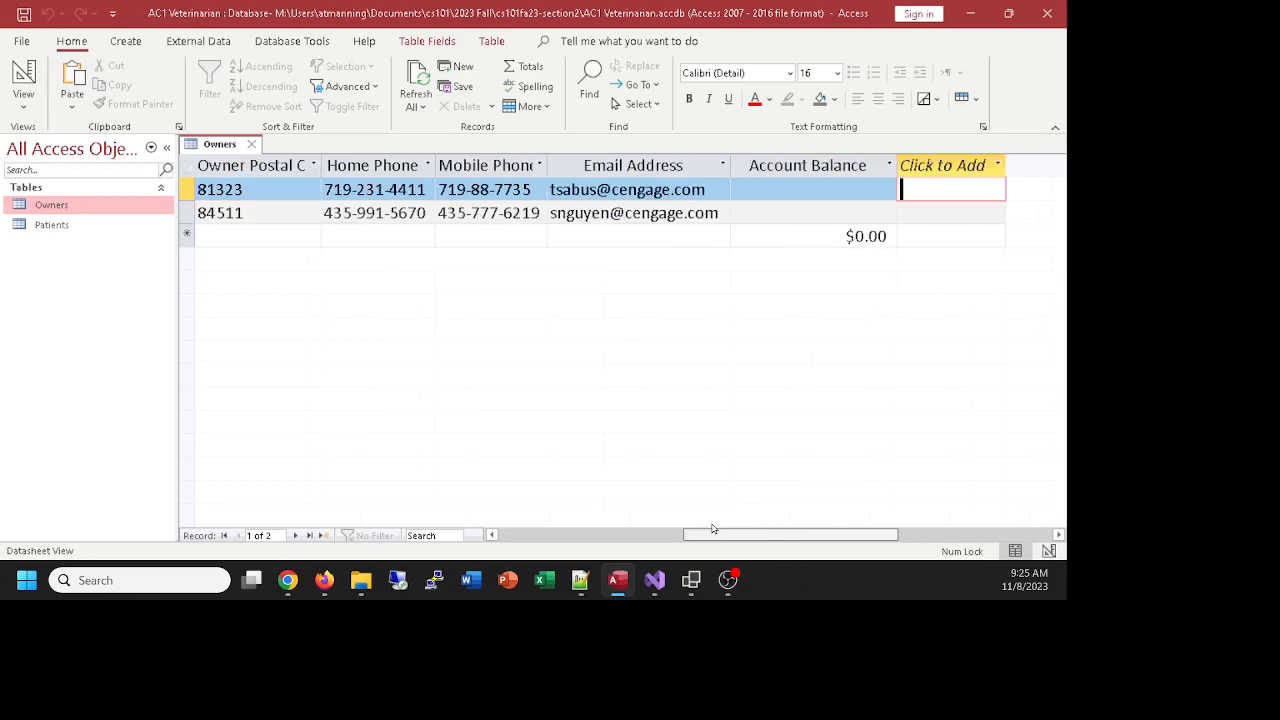
click(812, 186)
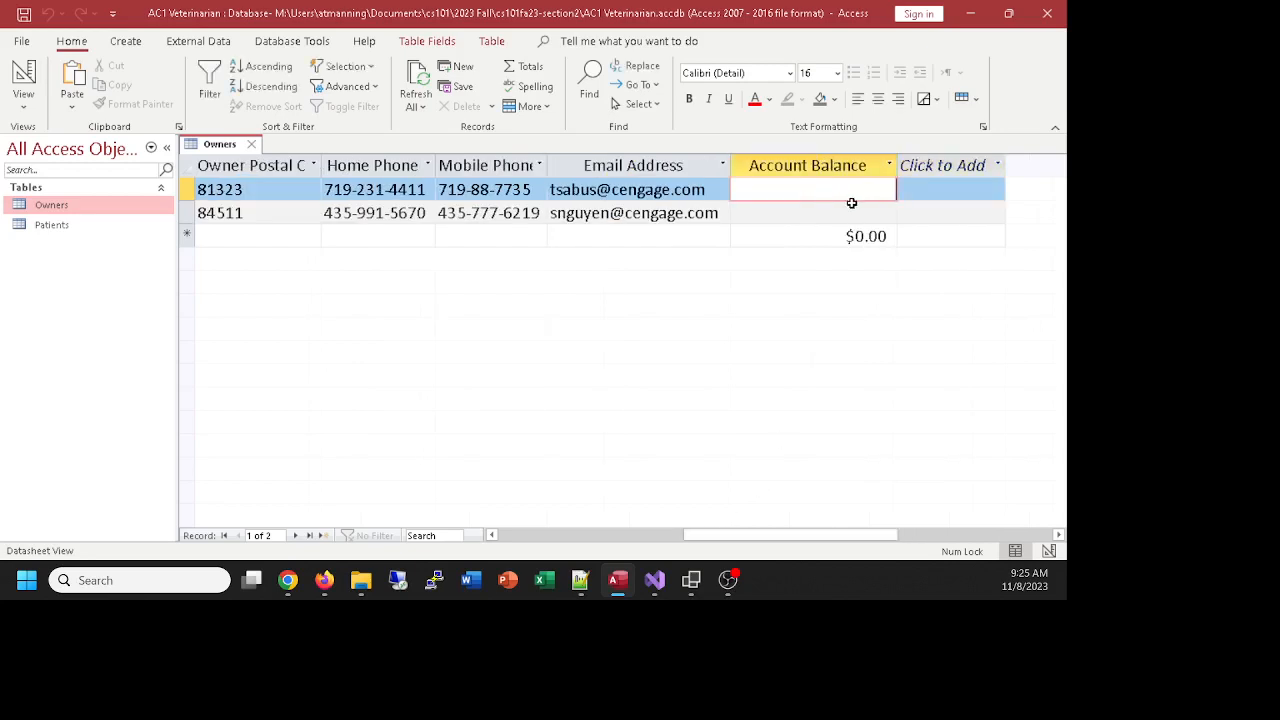
text(123)
key(Return)
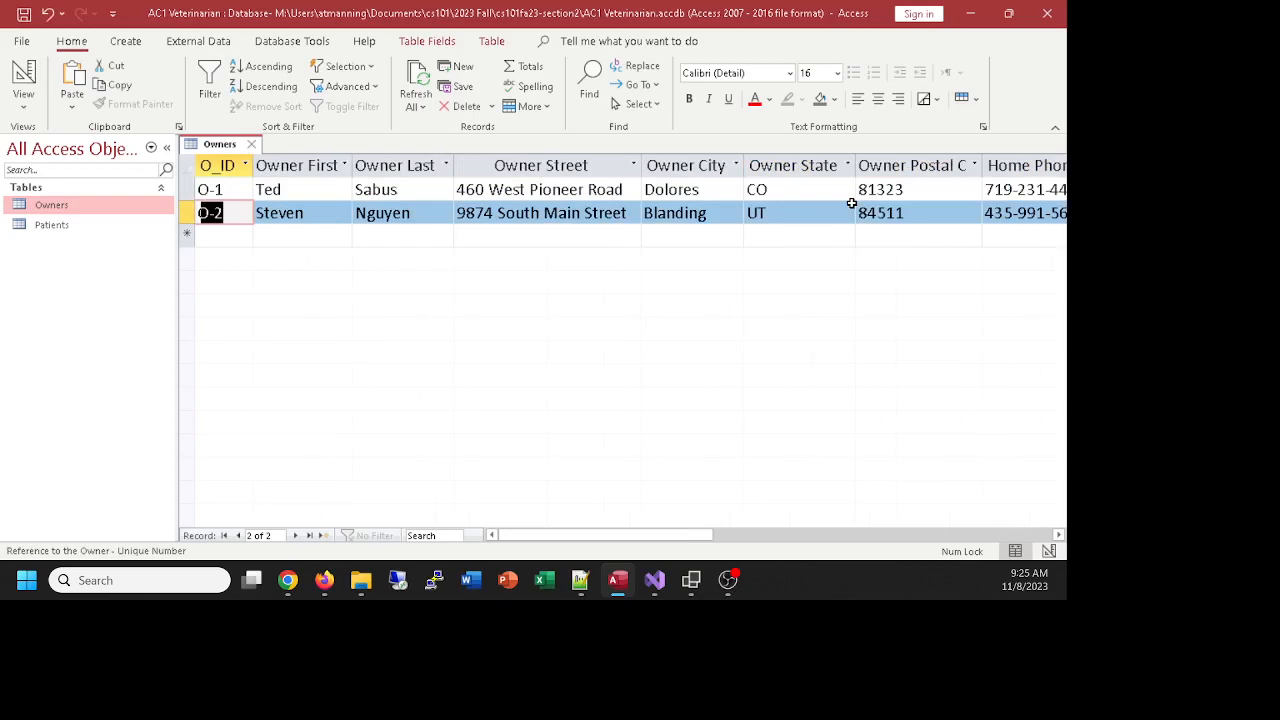
Try to replace the 123 in the first record's Account Balance with the text emmaus
drag(553, 535, 861, 535)
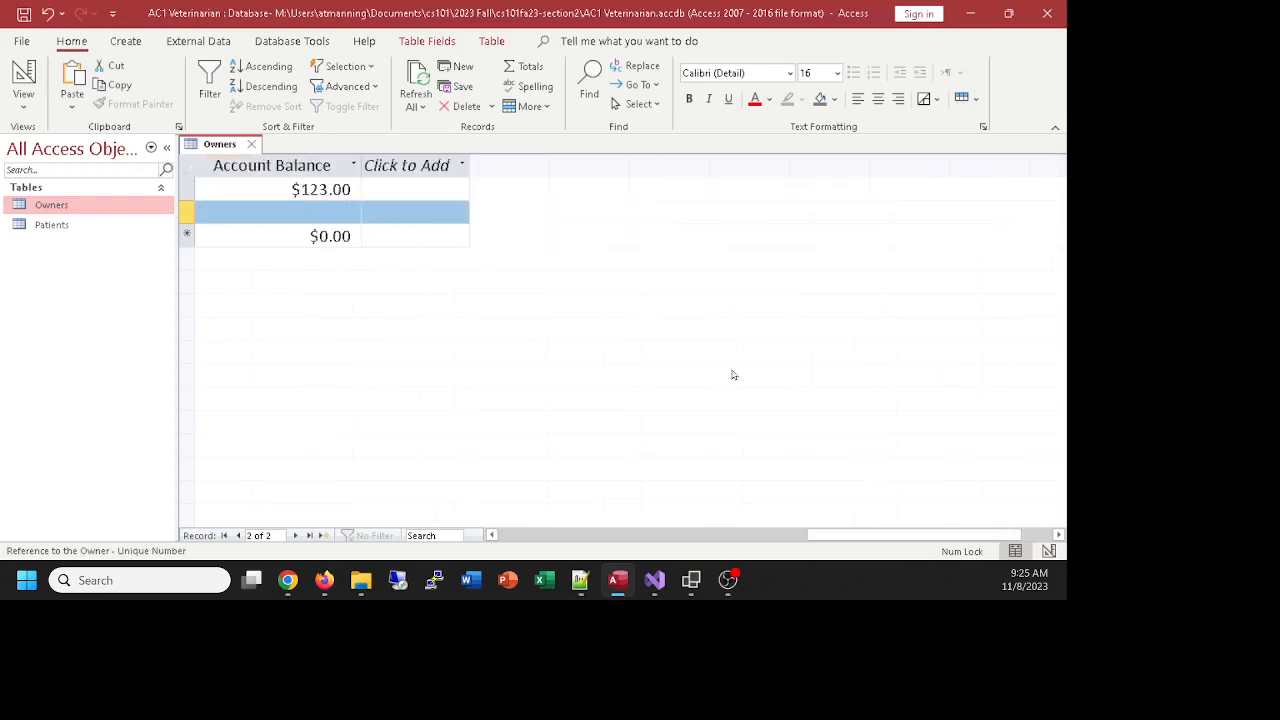
click(315, 189)
double_click(328, 189)
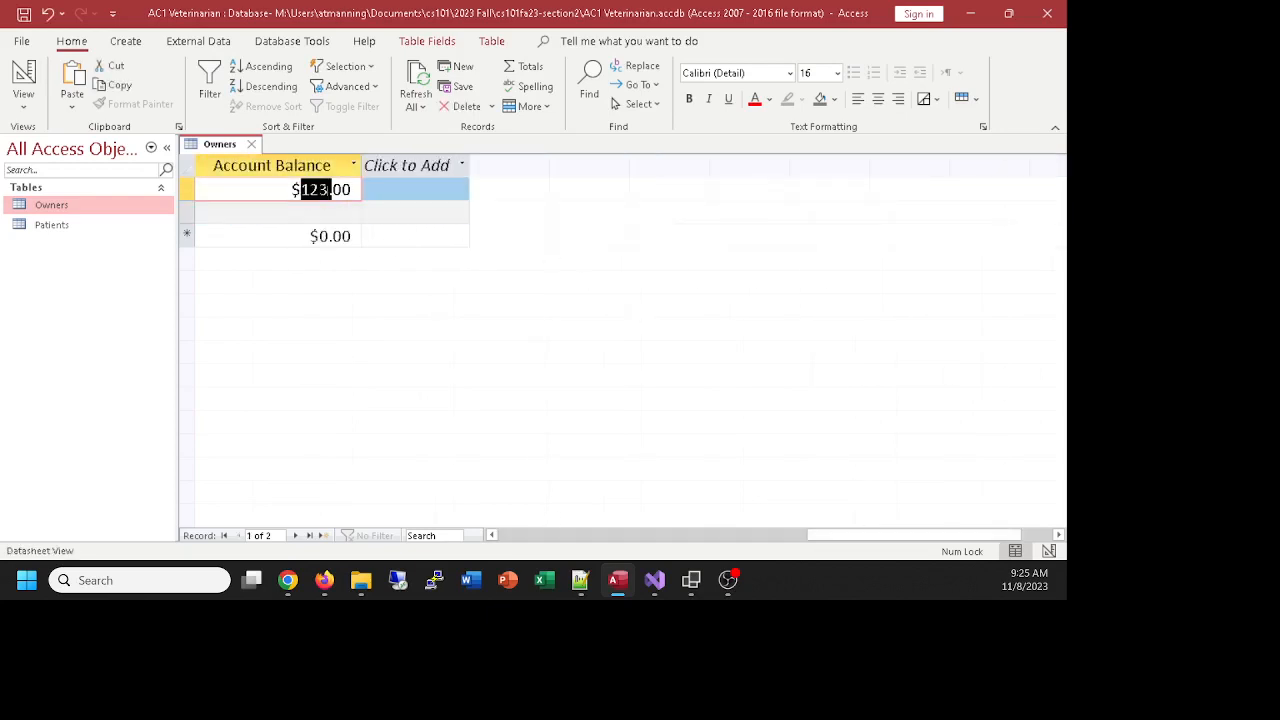
text(emmaus)
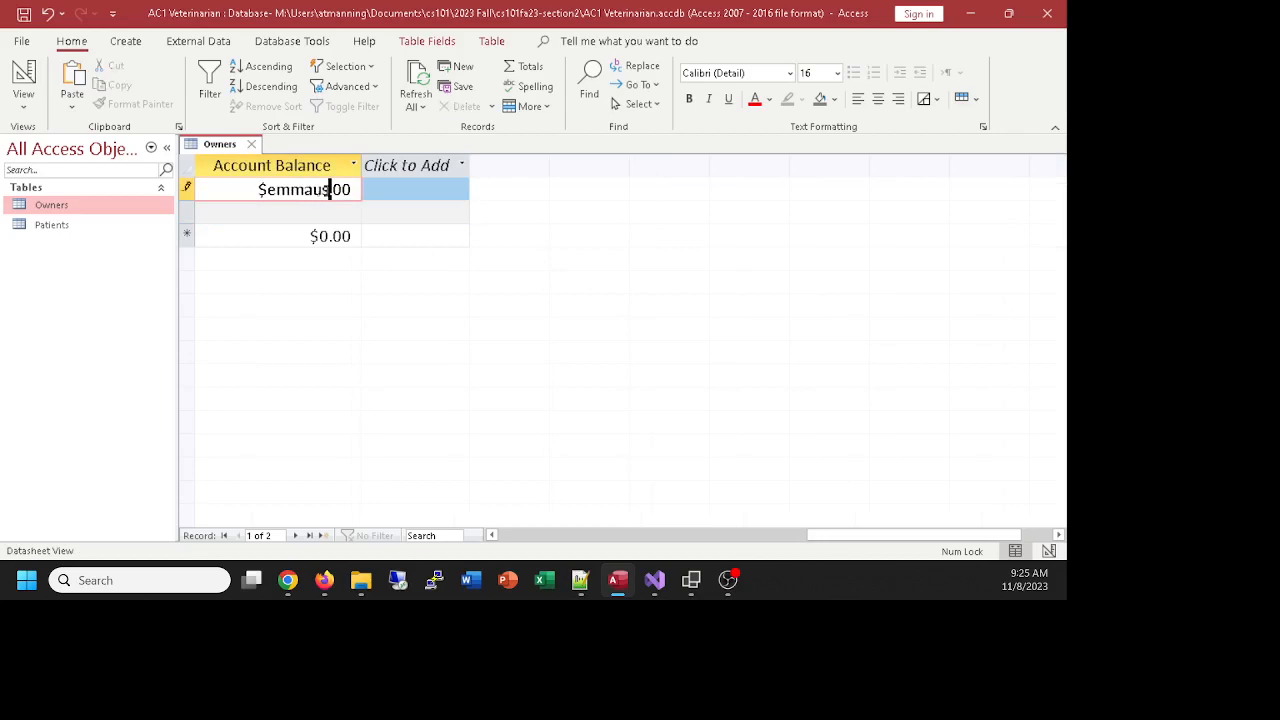
key(Return)
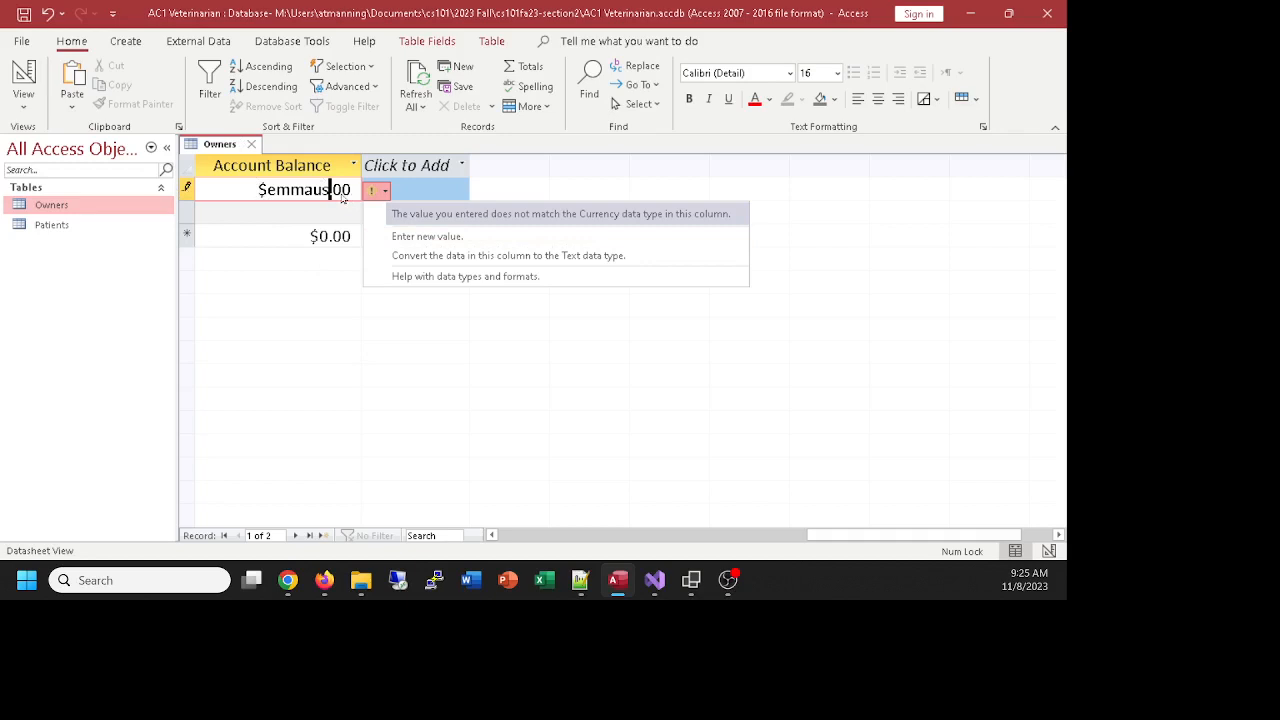
Undo the text entry in the first record's Account Balance
click(305, 189)
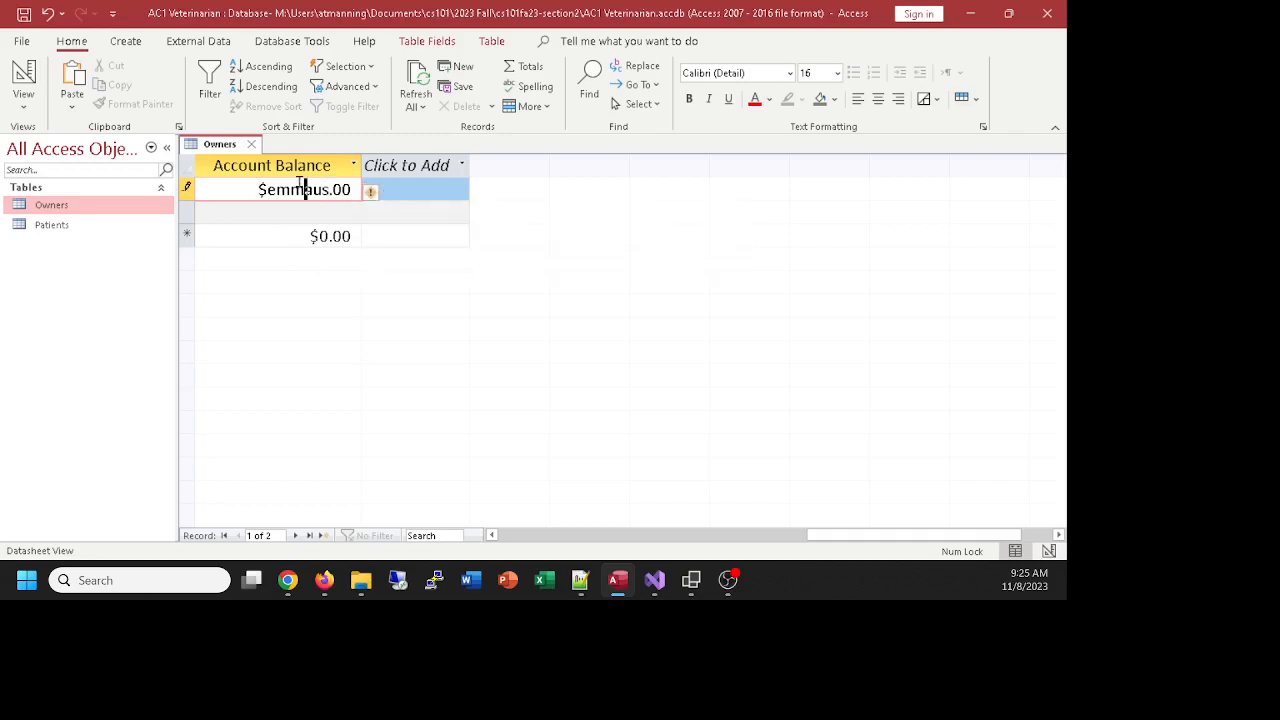
drag(236, 186, 399, 207)
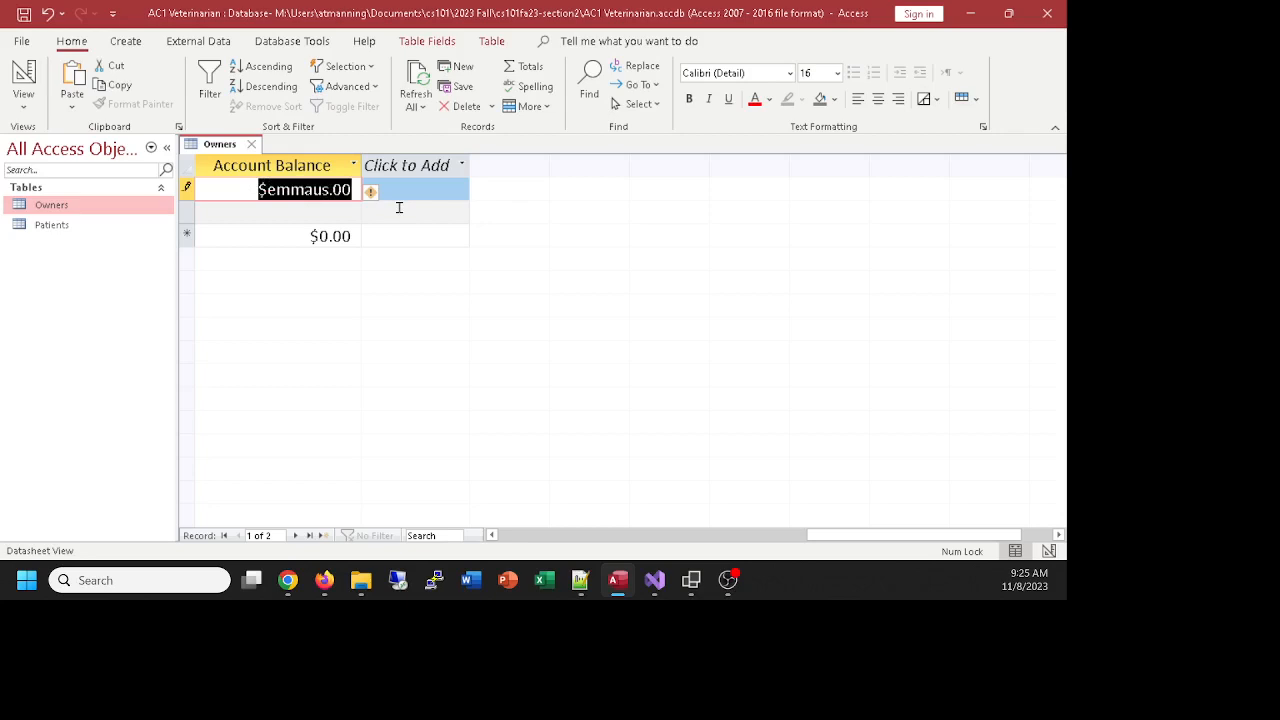
key(ctrl+z)
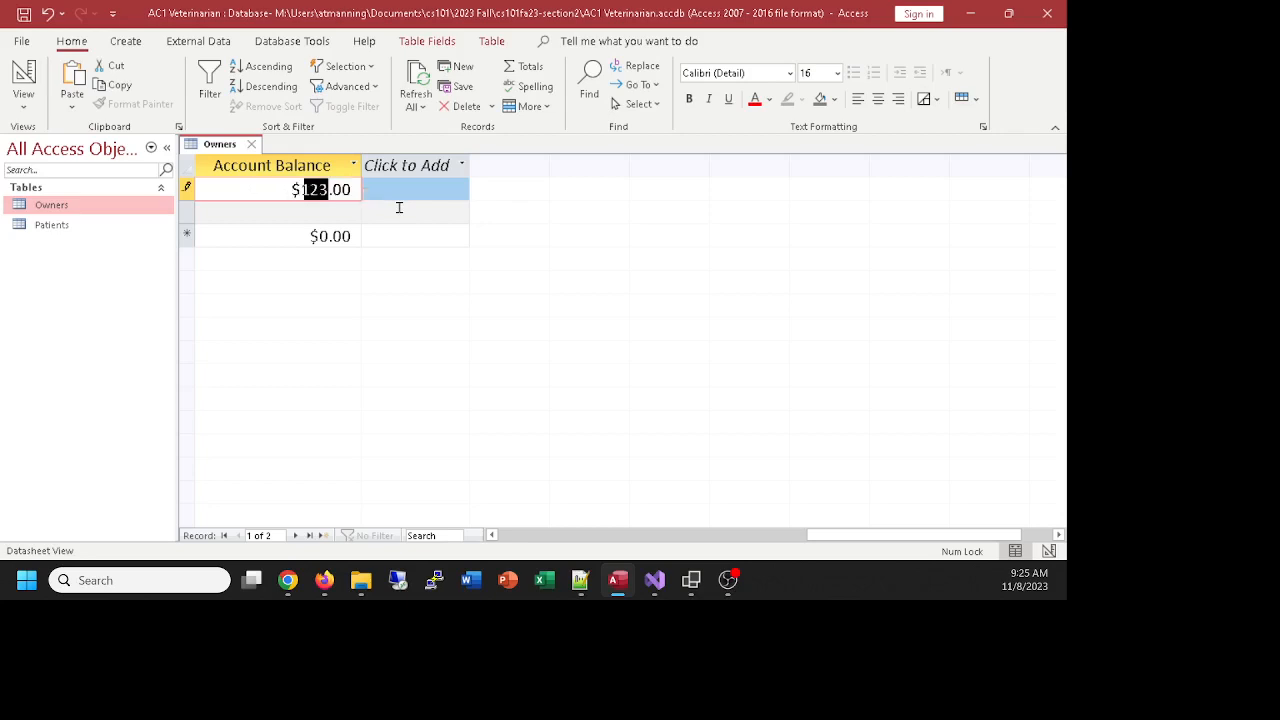
click(221, 197)
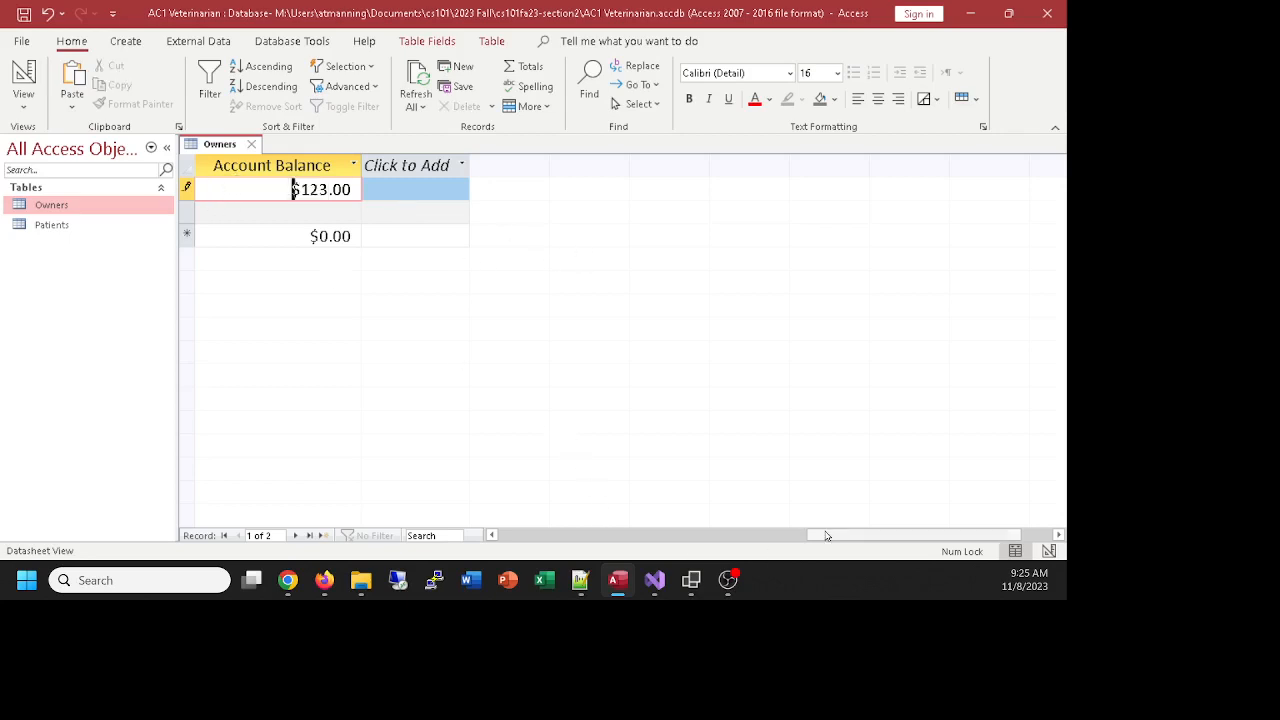
Clear the Owner State value in the second record of the Owners table and commit the change
drag(829, 535, 568, 541)
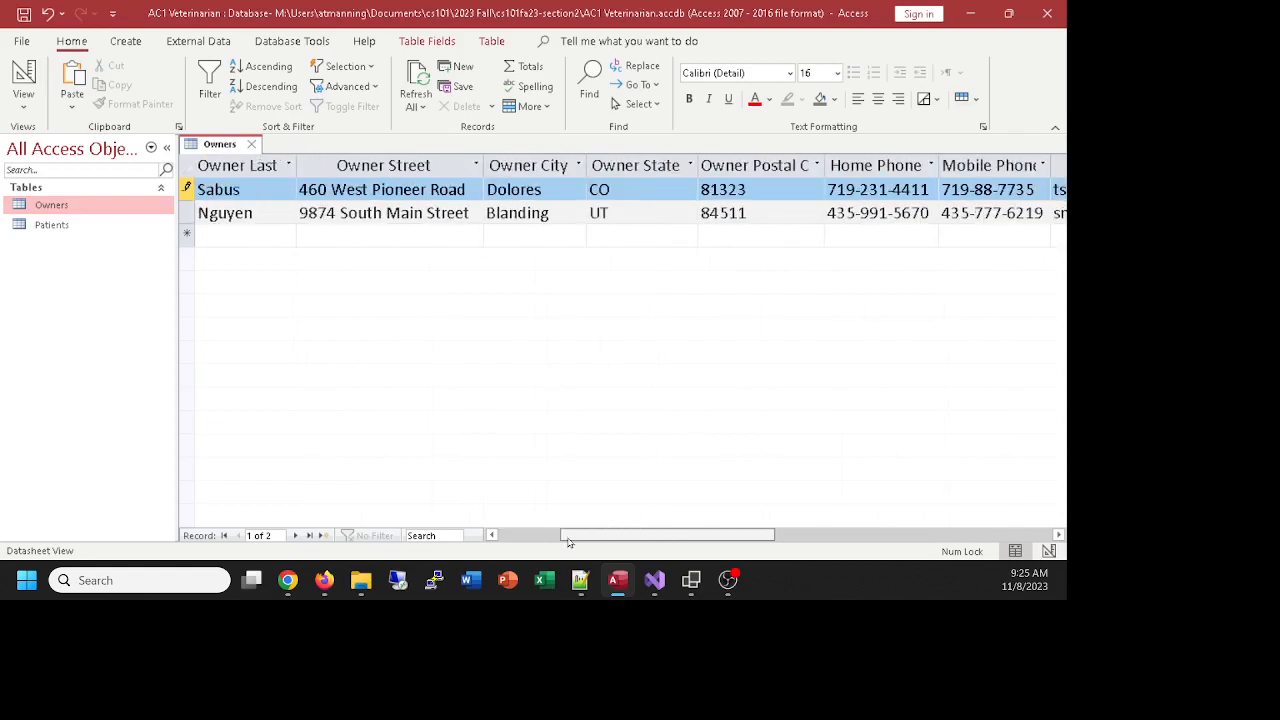
click(592, 212)
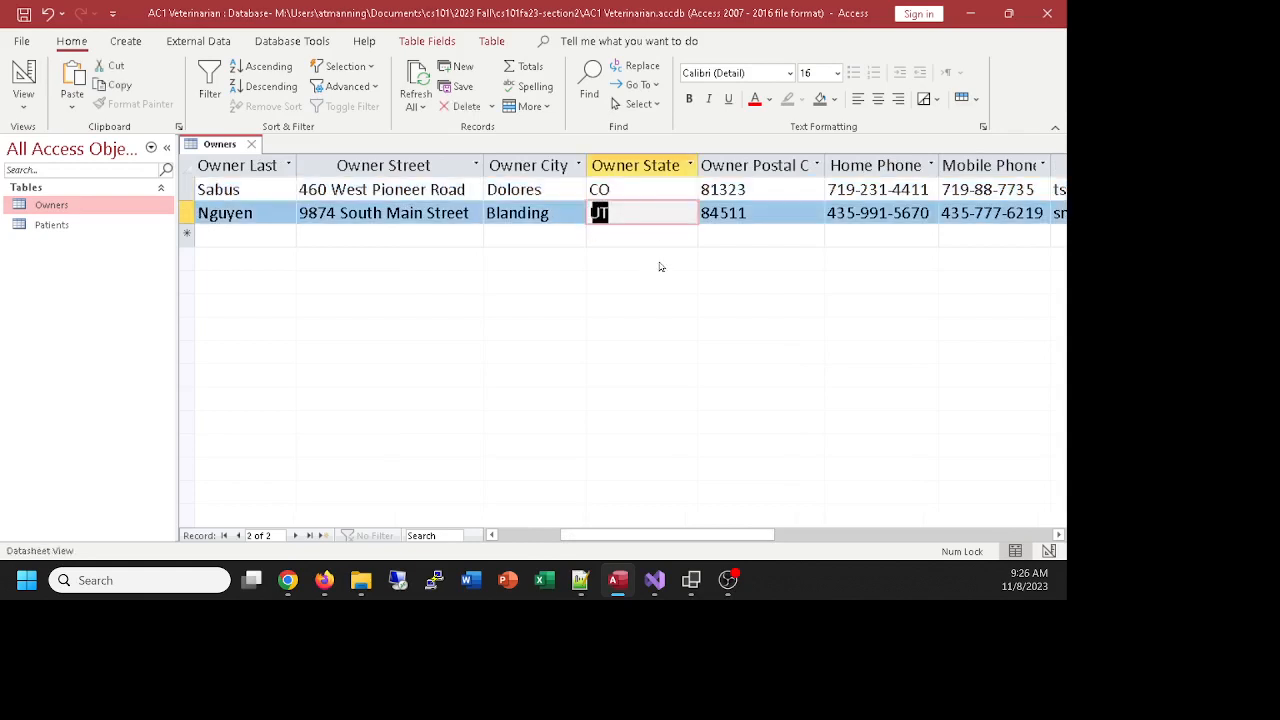
key(BackSpace)
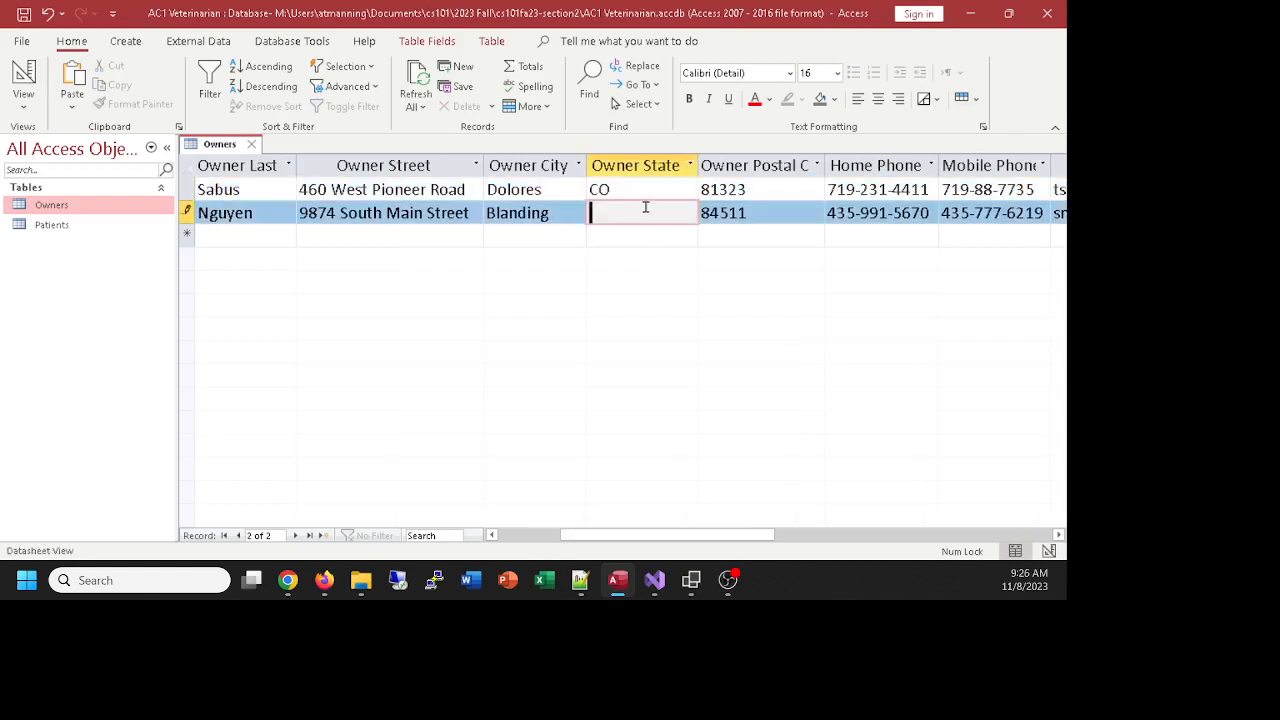
click(642, 236)
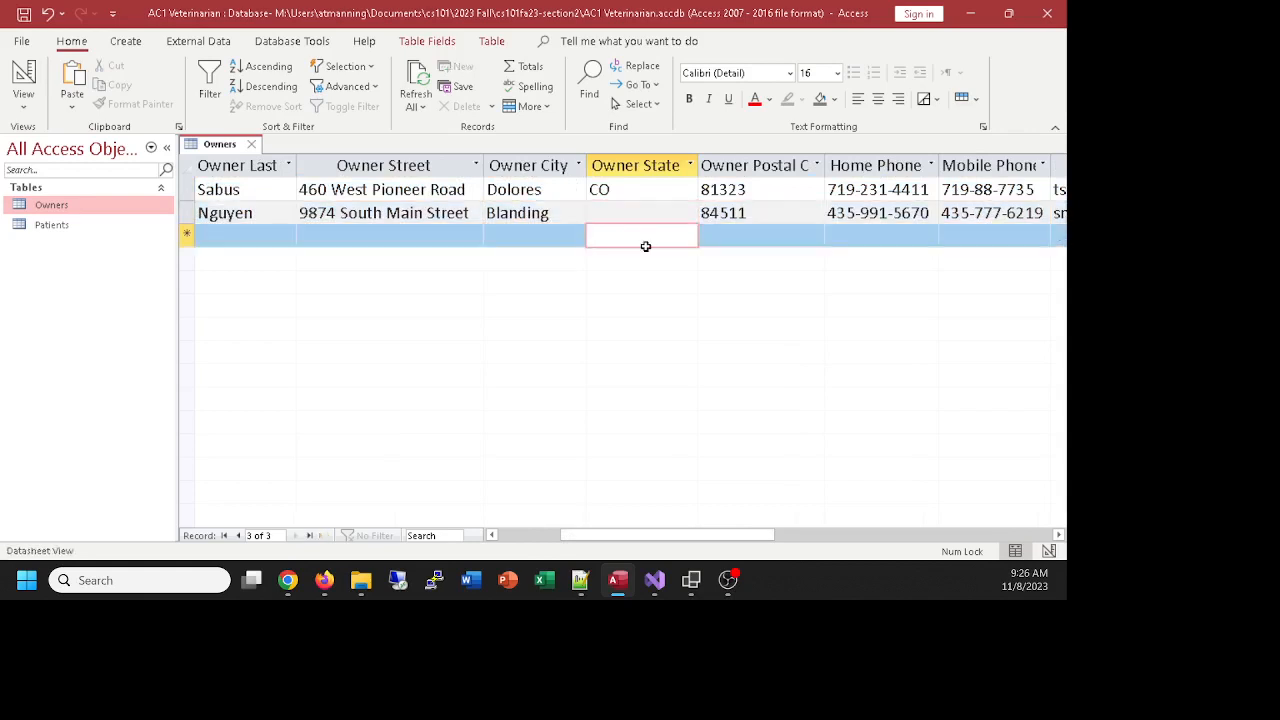
click(779, 213)
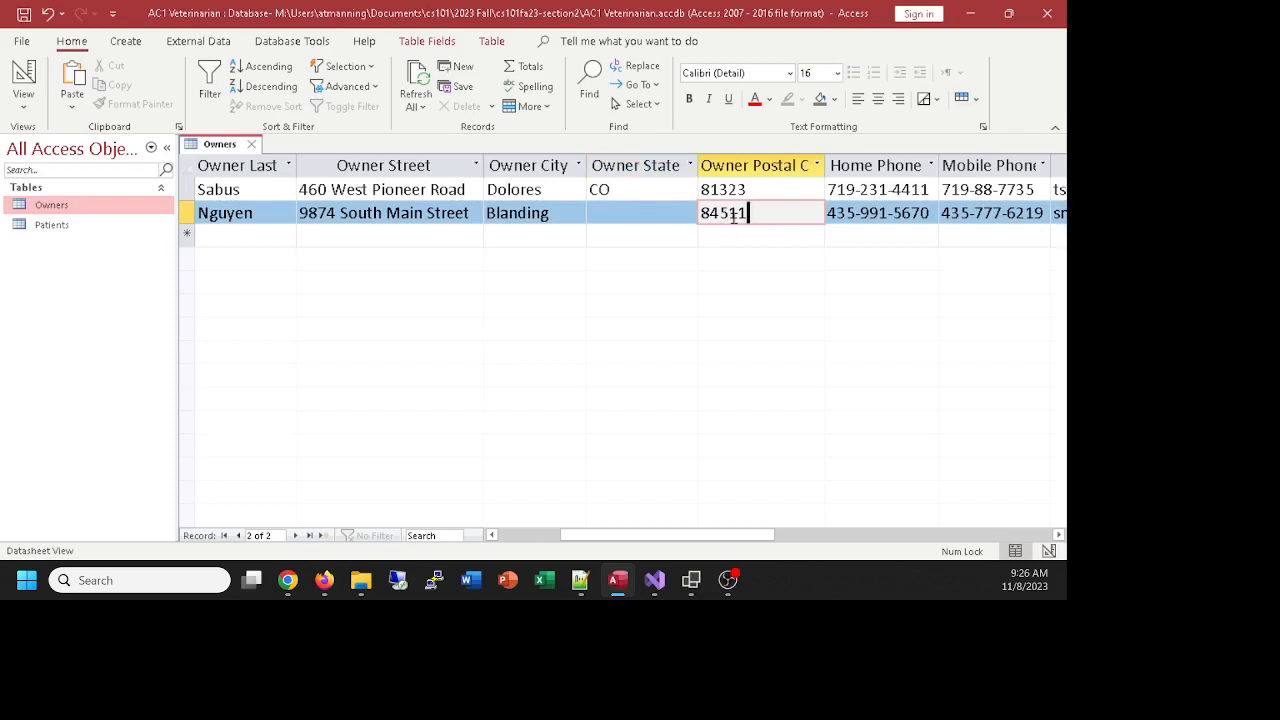
Enter ZZ as the Owner State of the second record to test an invalid state code
click(592, 213)
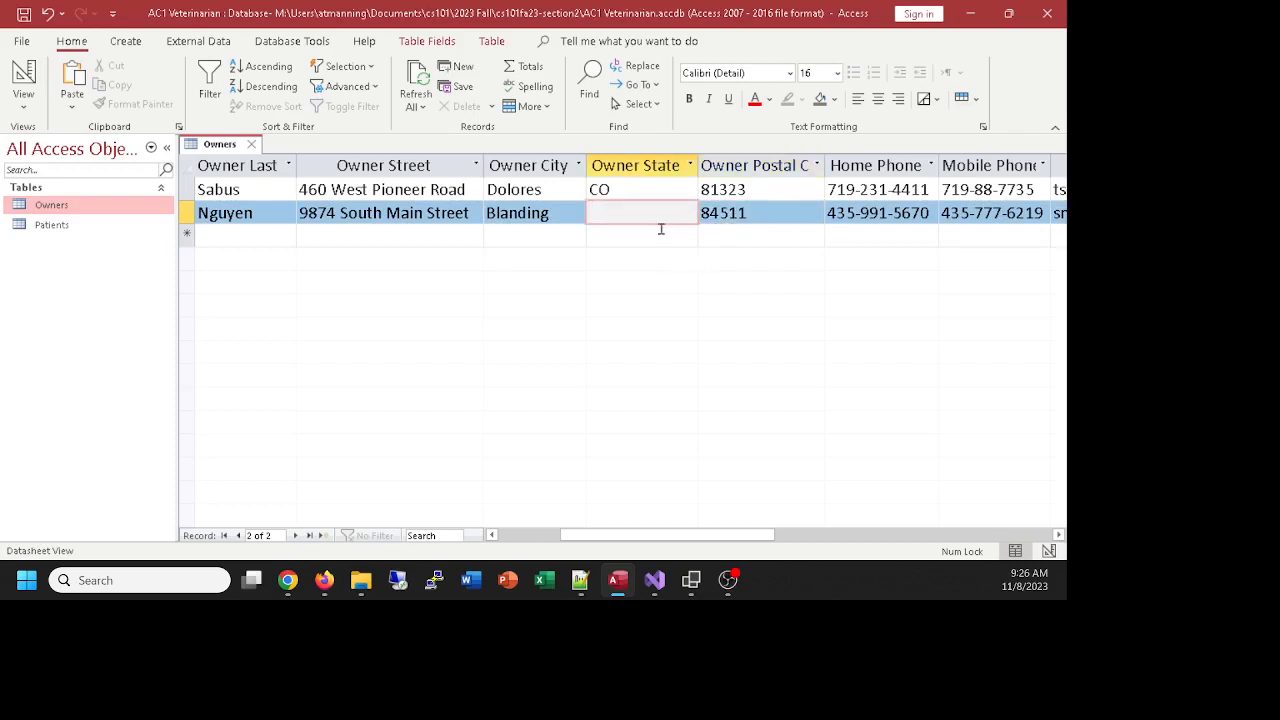
text(UT)
key(BackSpace)
key(BackSpace)
text(ZZ)
click(630, 192)
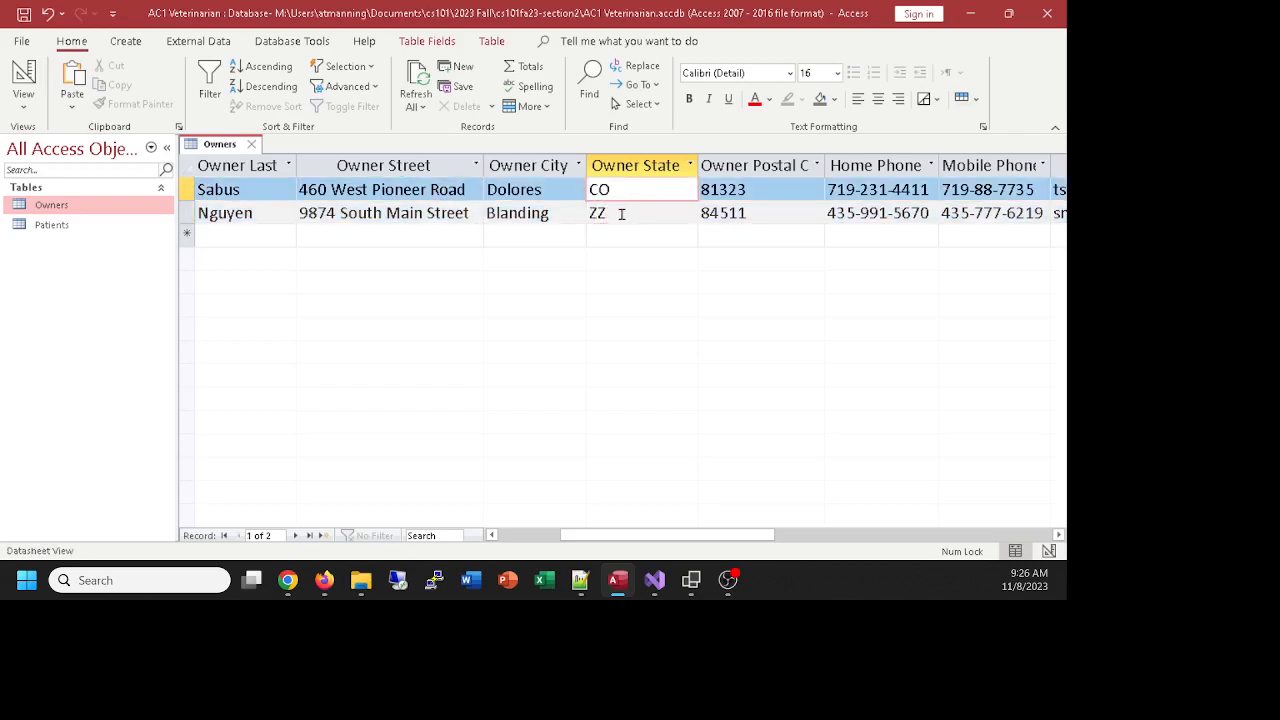
Set the second record's Owner State back to UT
drag(621, 213, 581, 216)
text(UT)
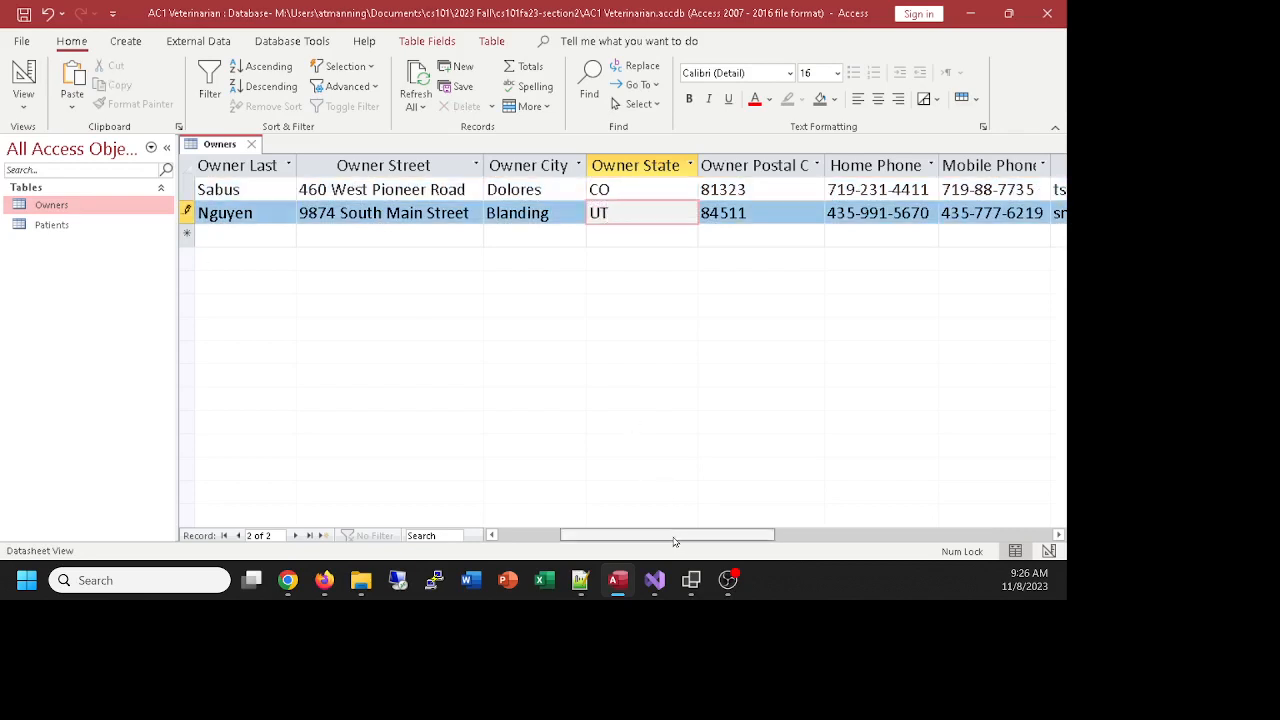
drag(668, 535, 606, 535)
click(213, 213)
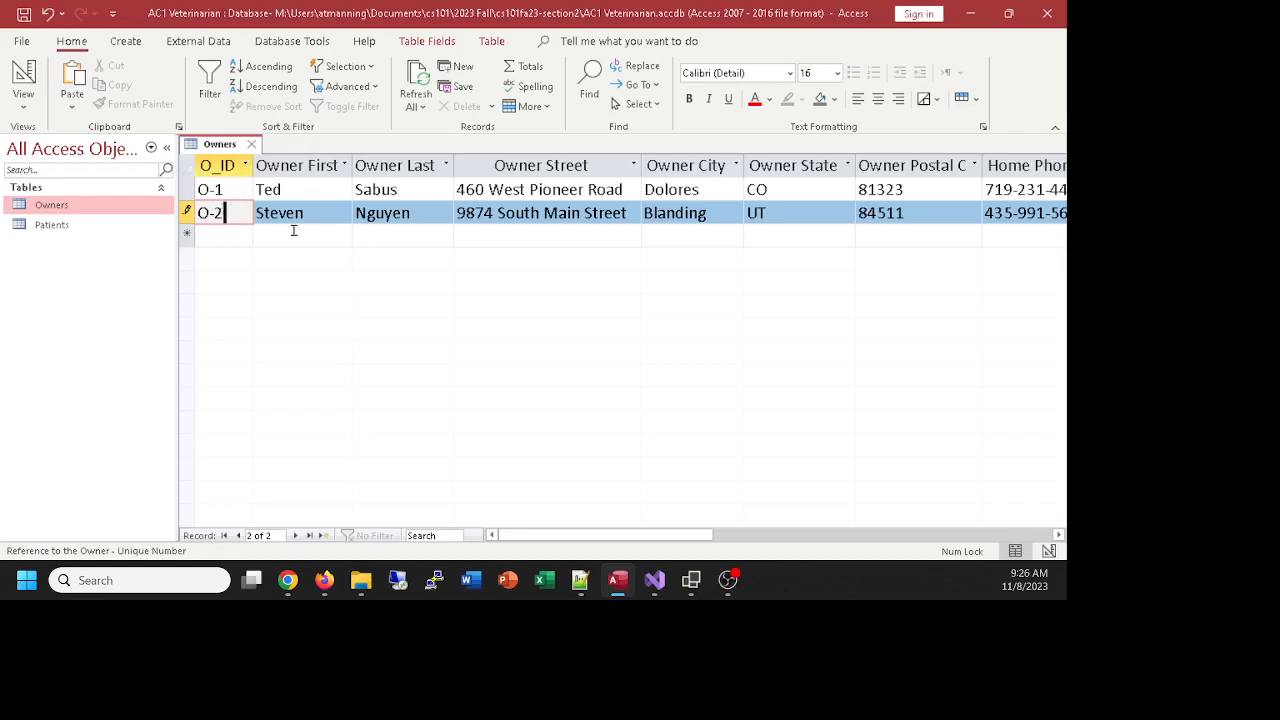
Close the Owners table, saving its layout changes, and open the Patients table in Design View
click(251, 144)
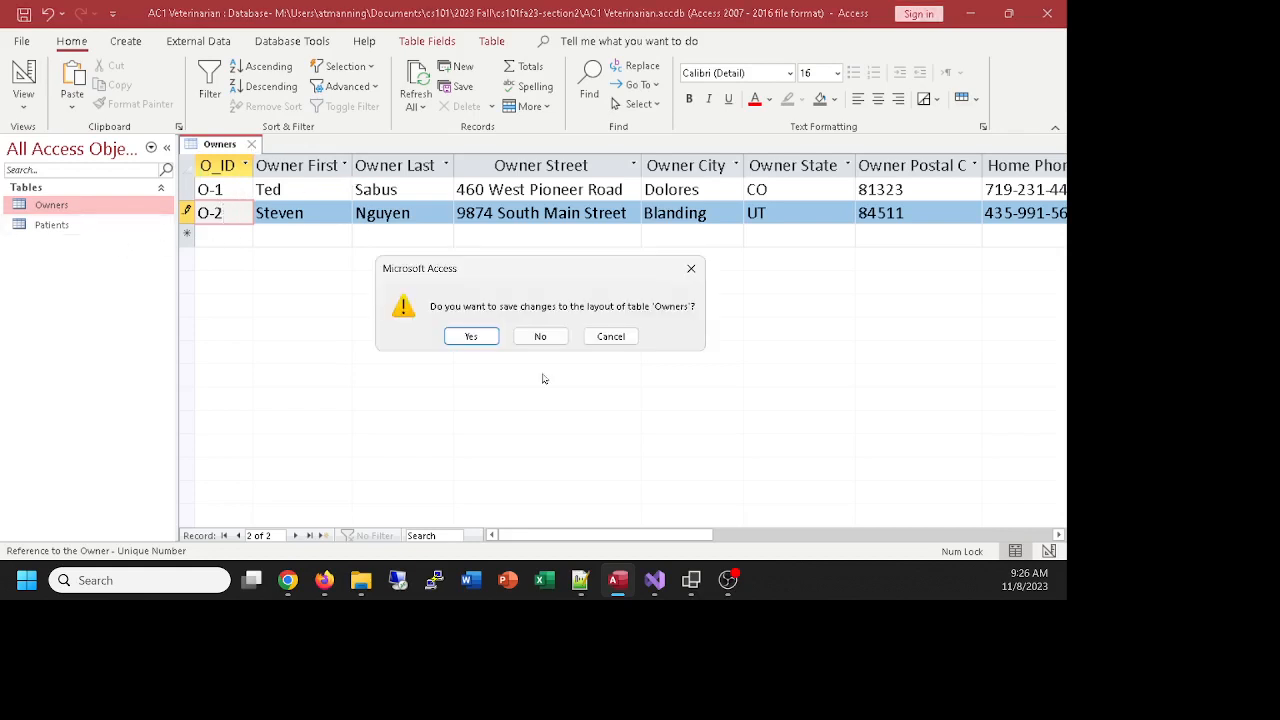
click(471, 337)
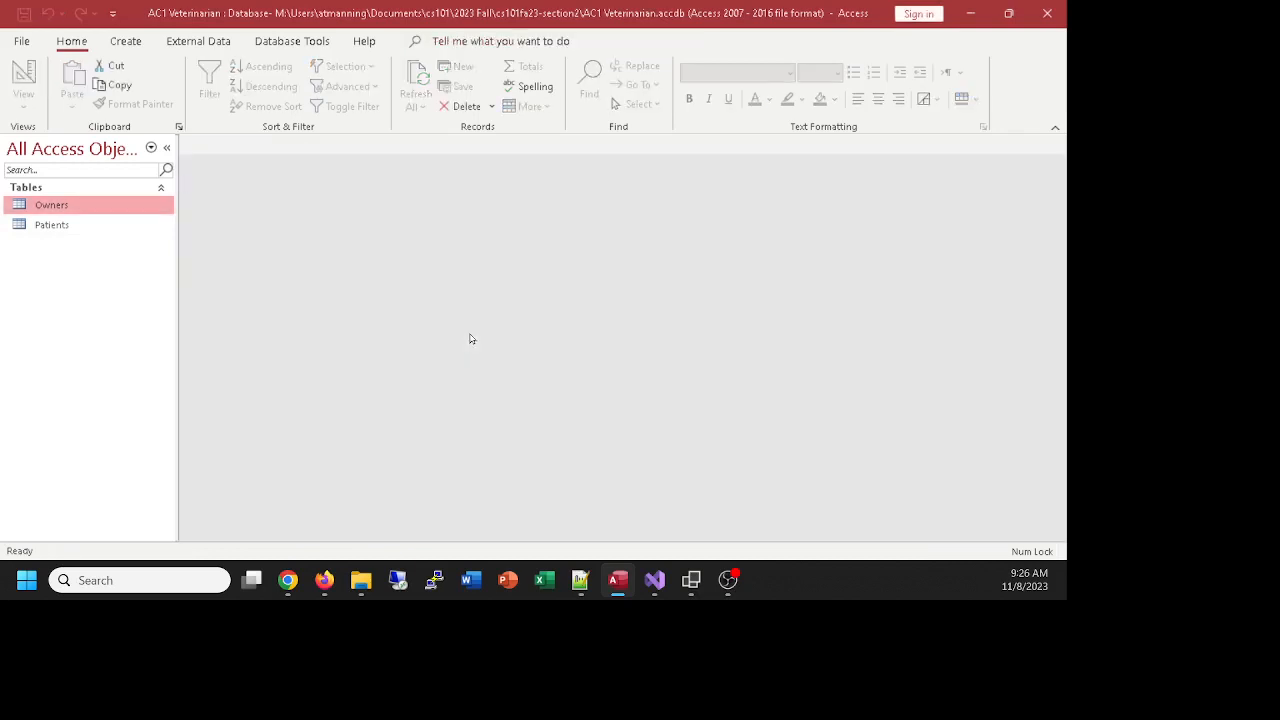
click(46, 226)
double_click(46, 226)
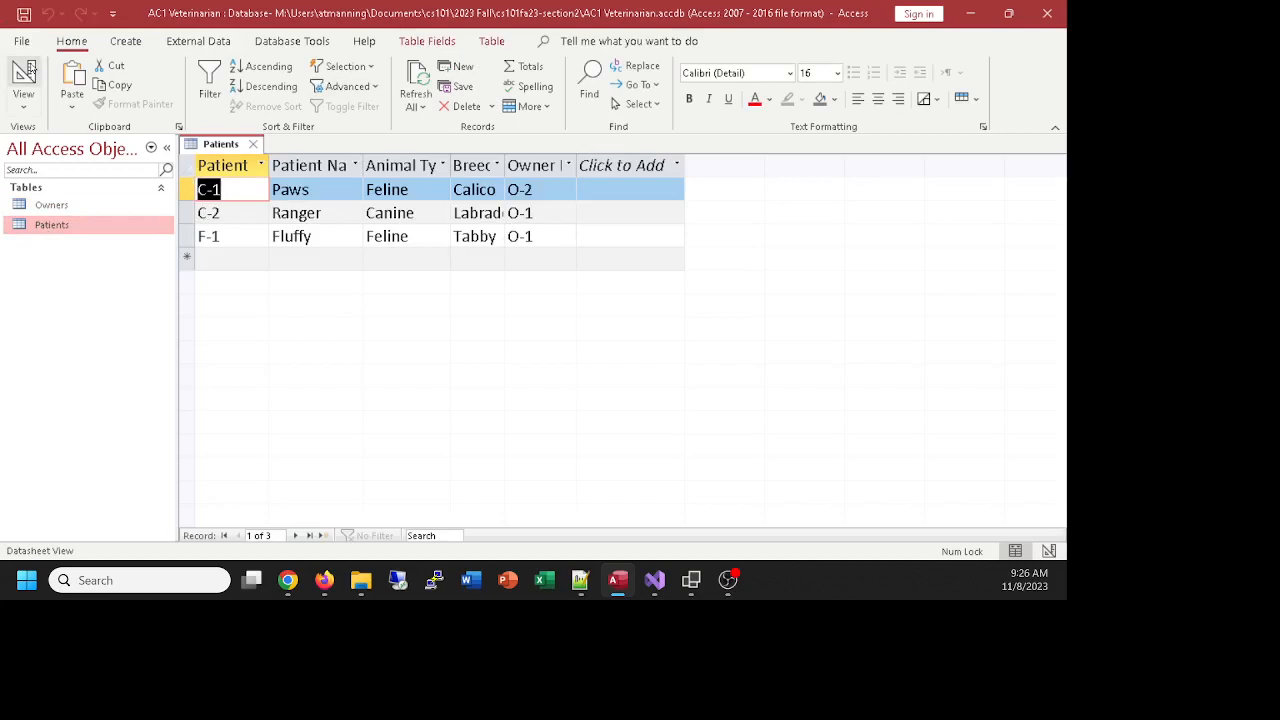
click(30, 66)
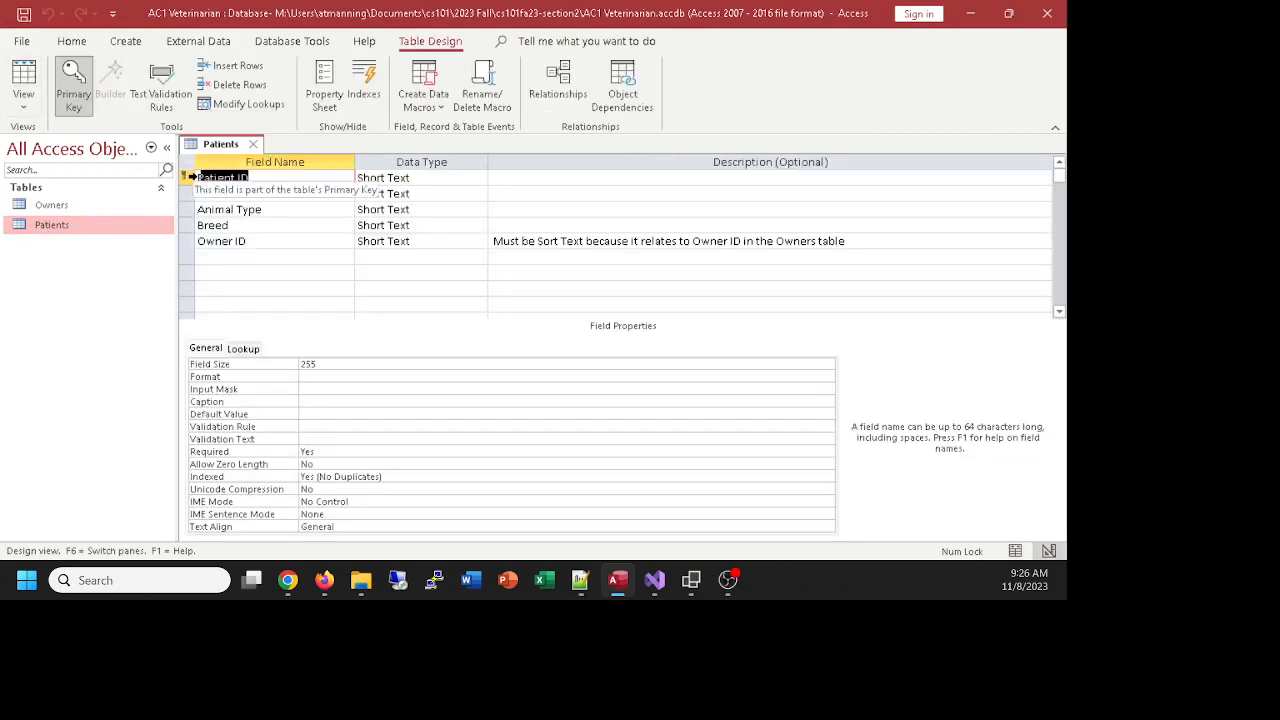
Review the Owner ID field's description in the Patients design, and close the Patients table
click(519, 241)
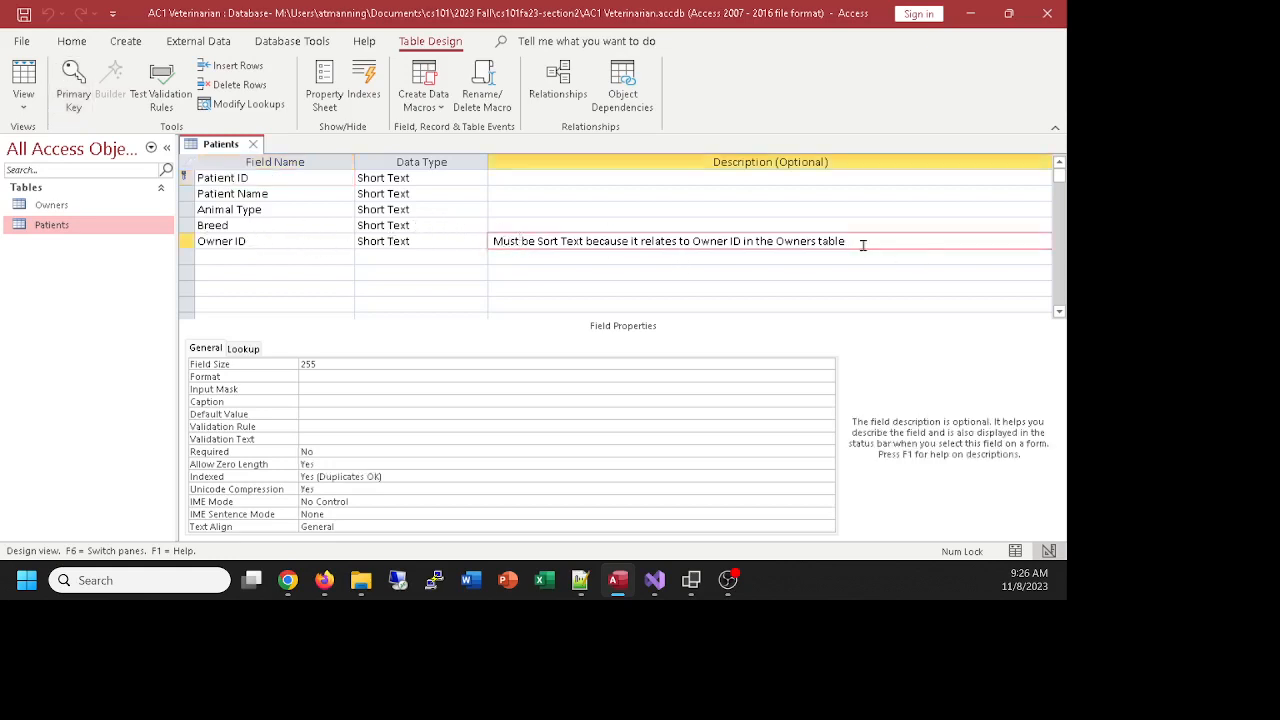
drag(848, 241, 744, 246)
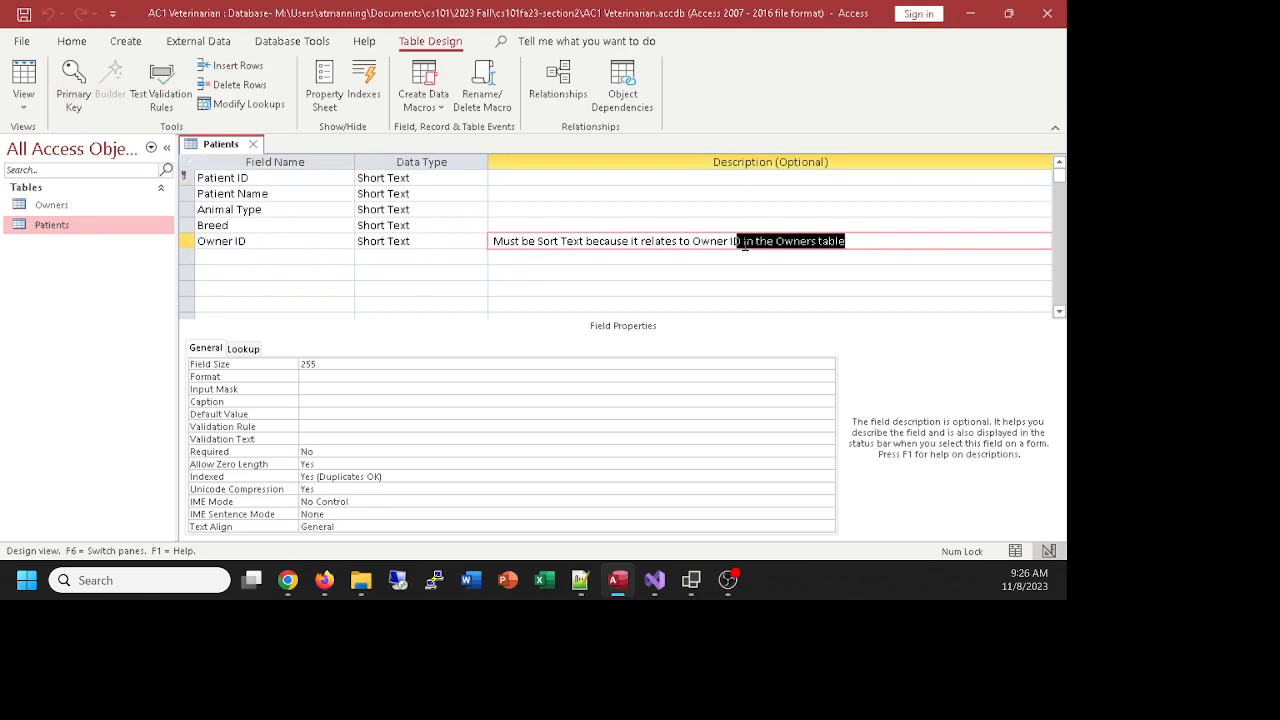
click(874, 241)
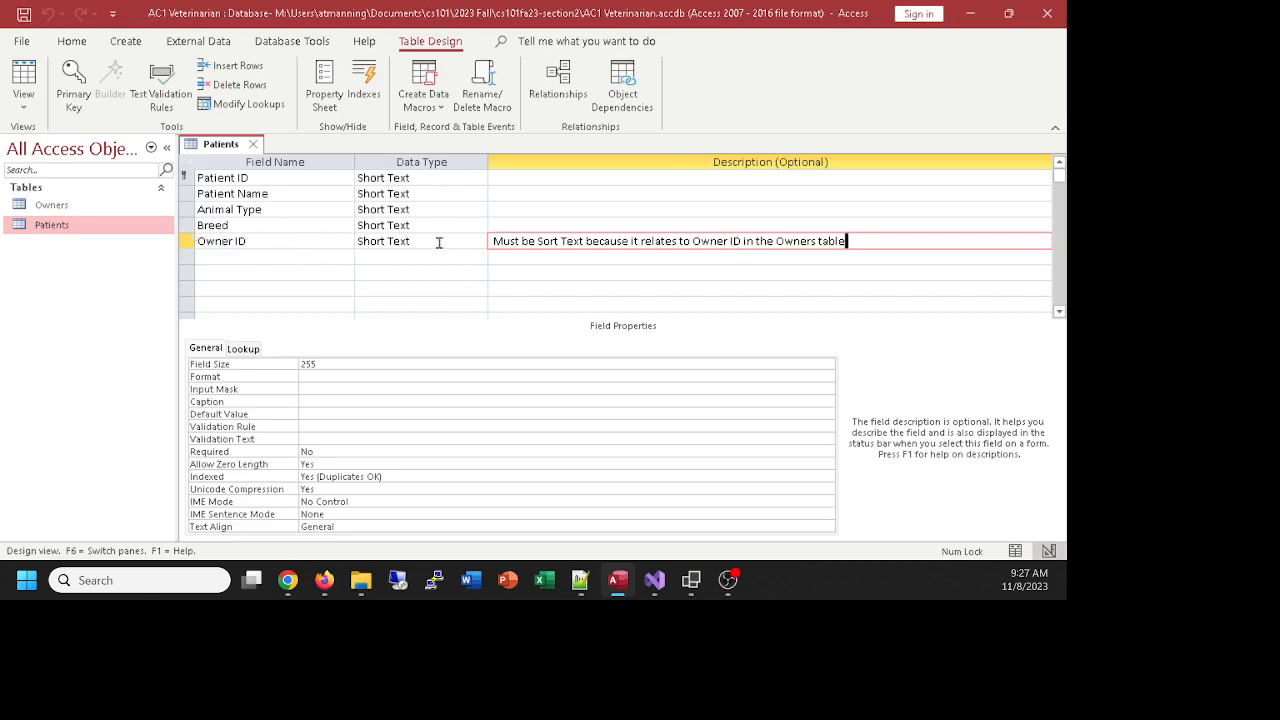
click(257, 146)
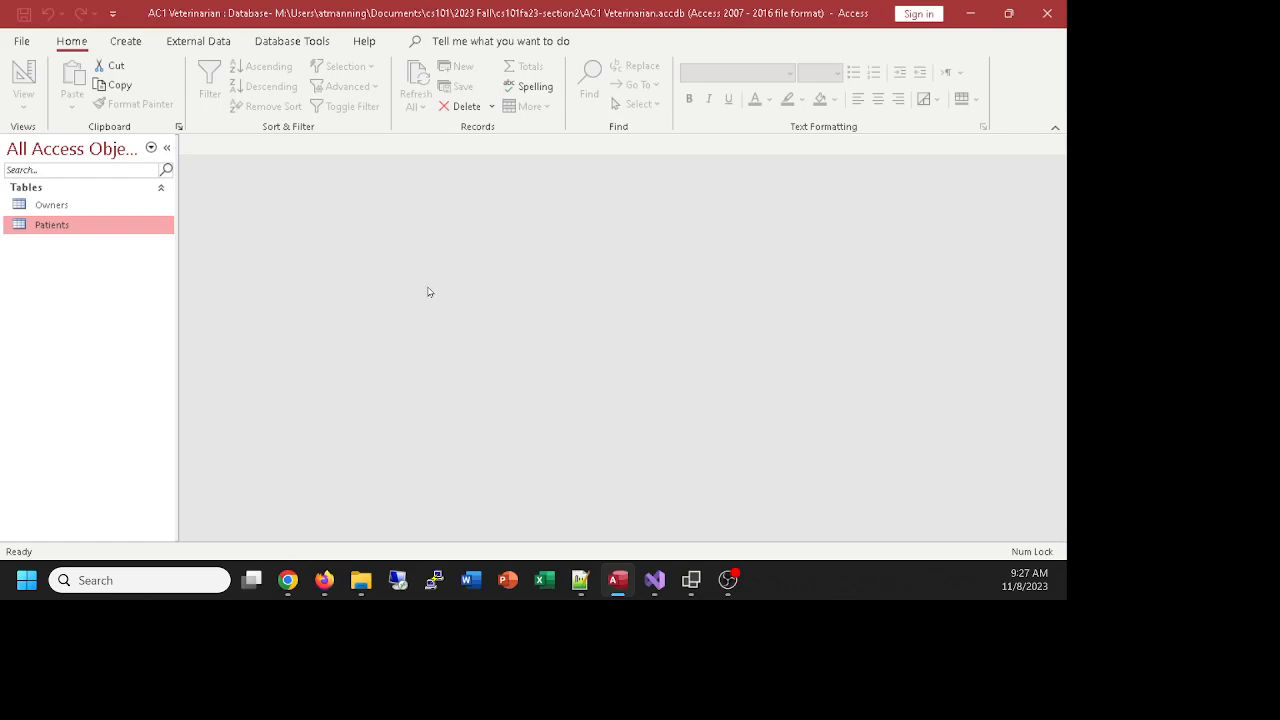
Switch to Firefox, reload the CS 101 course page, and follow the textbook datafiles link through to the Cengage companion site
click(325, 581)
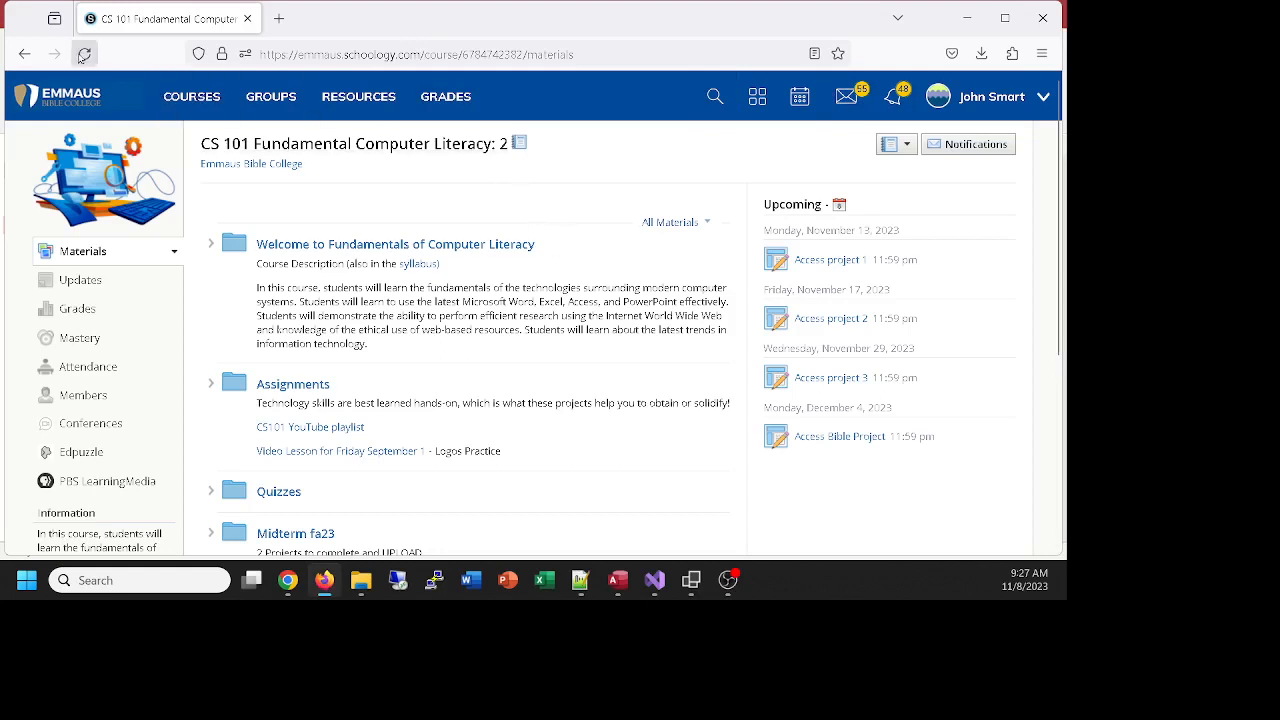
click(84, 55)
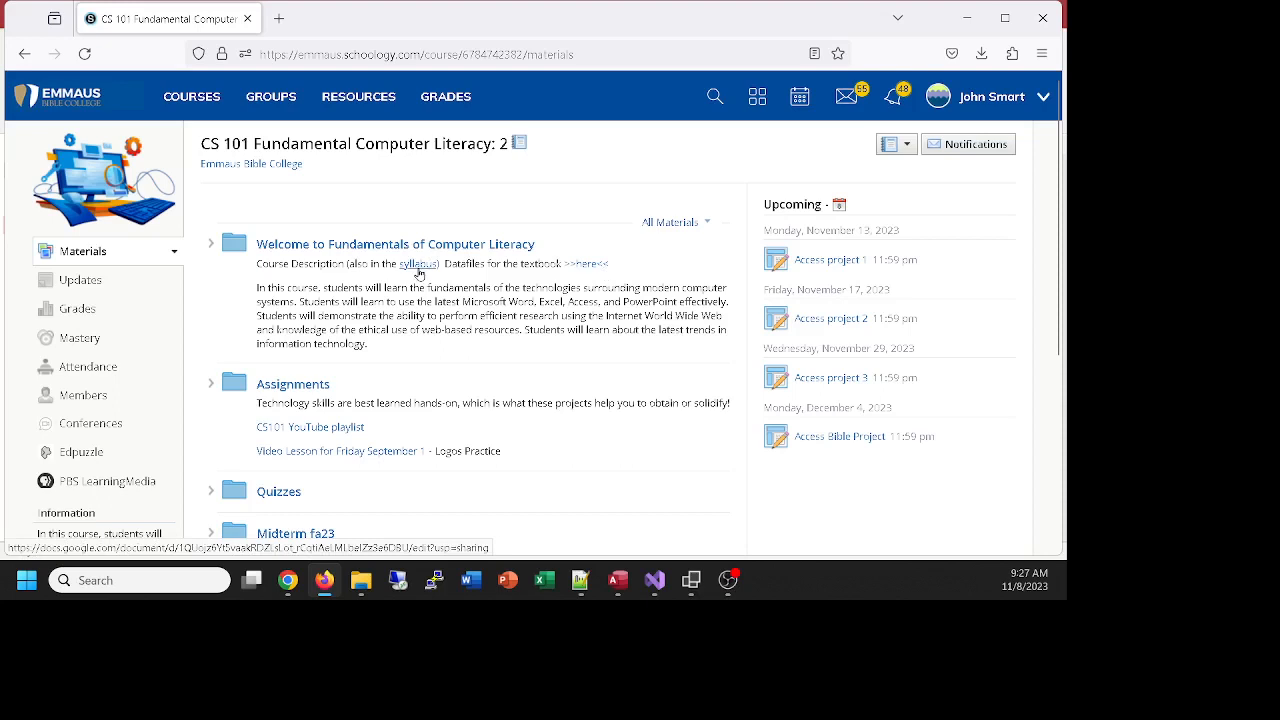
click(593, 265)
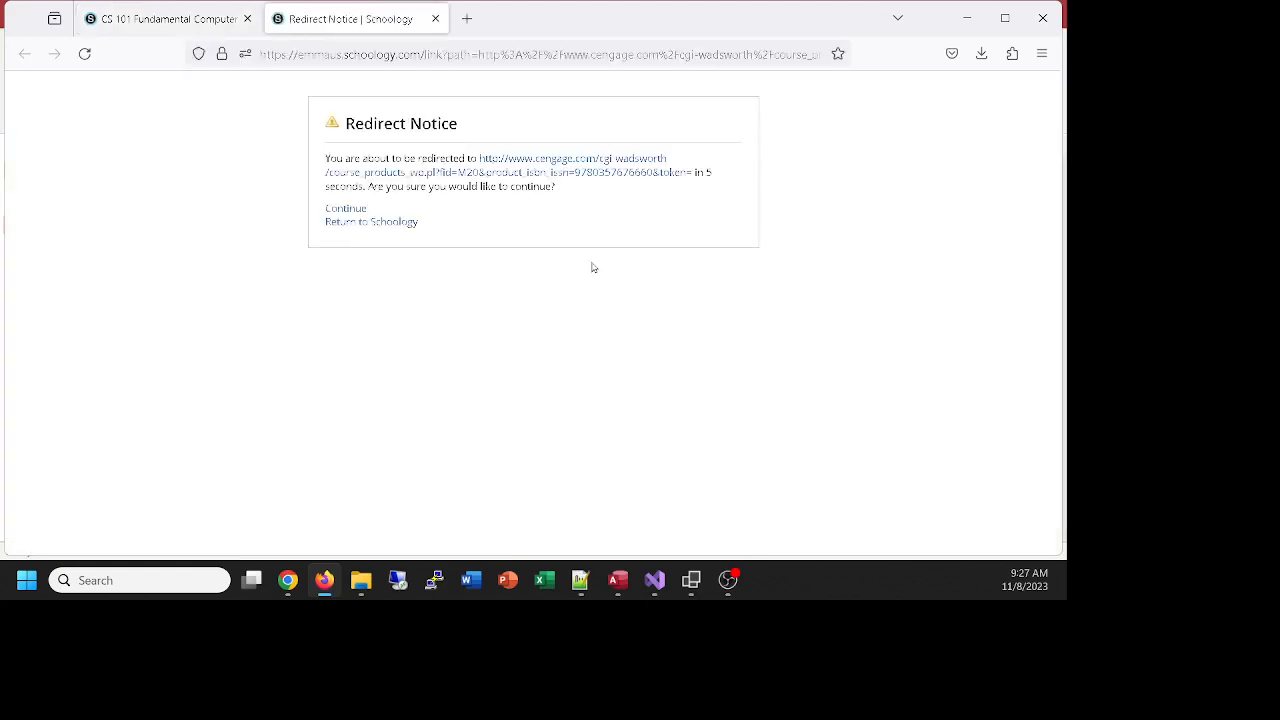
click(505, 167)
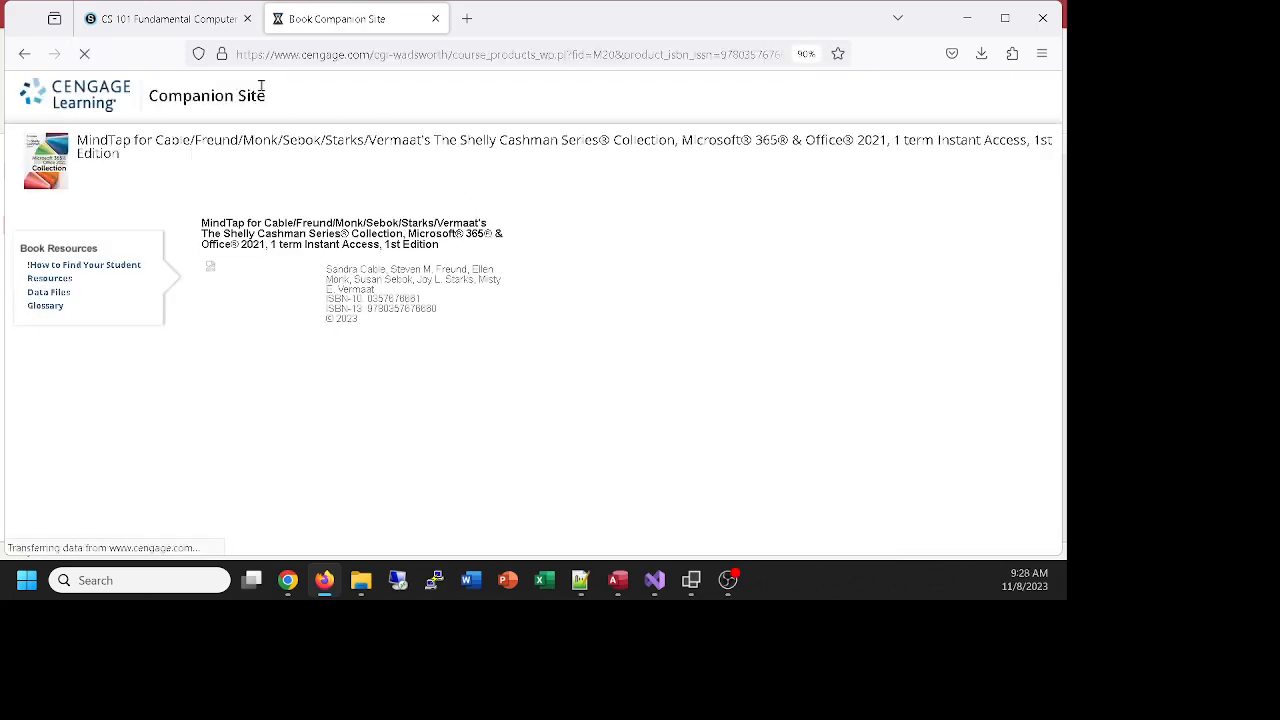
Open the companion site's Data Files PDF and locate the Access Data Modules 1-3 link in its table
click(50, 293)
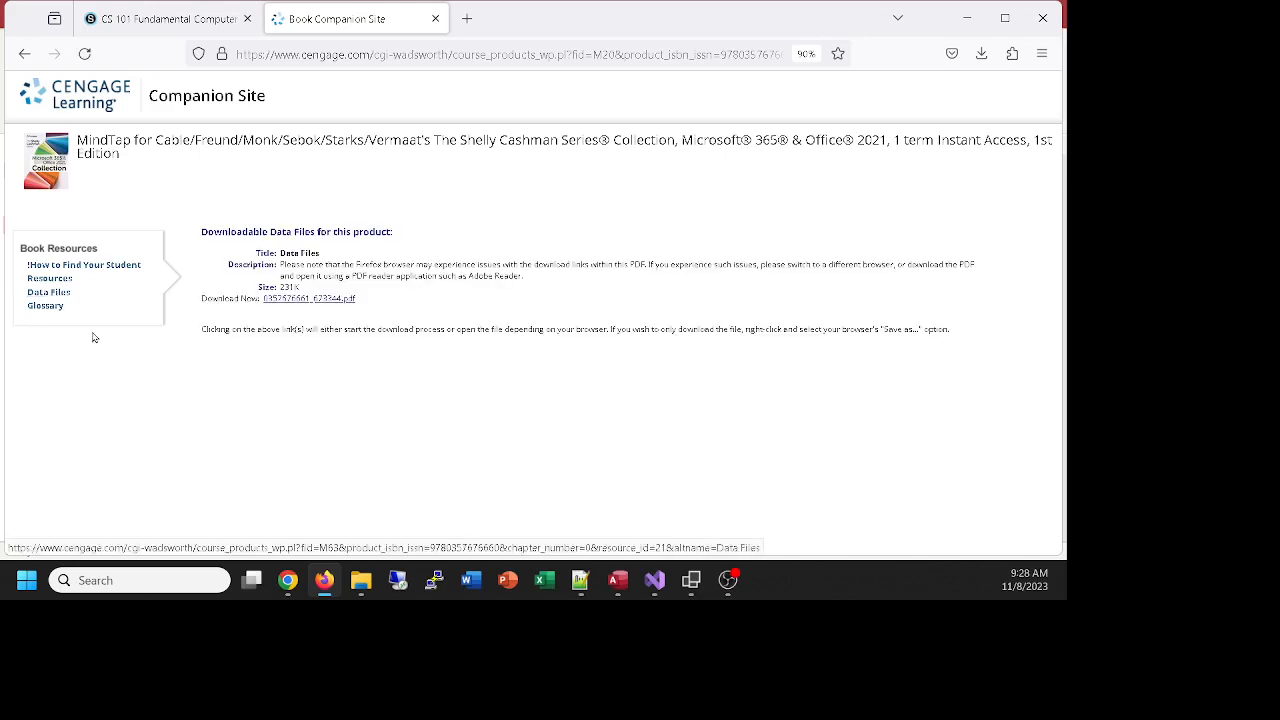
click(313, 300)
scroll(520, 304, down, 5)
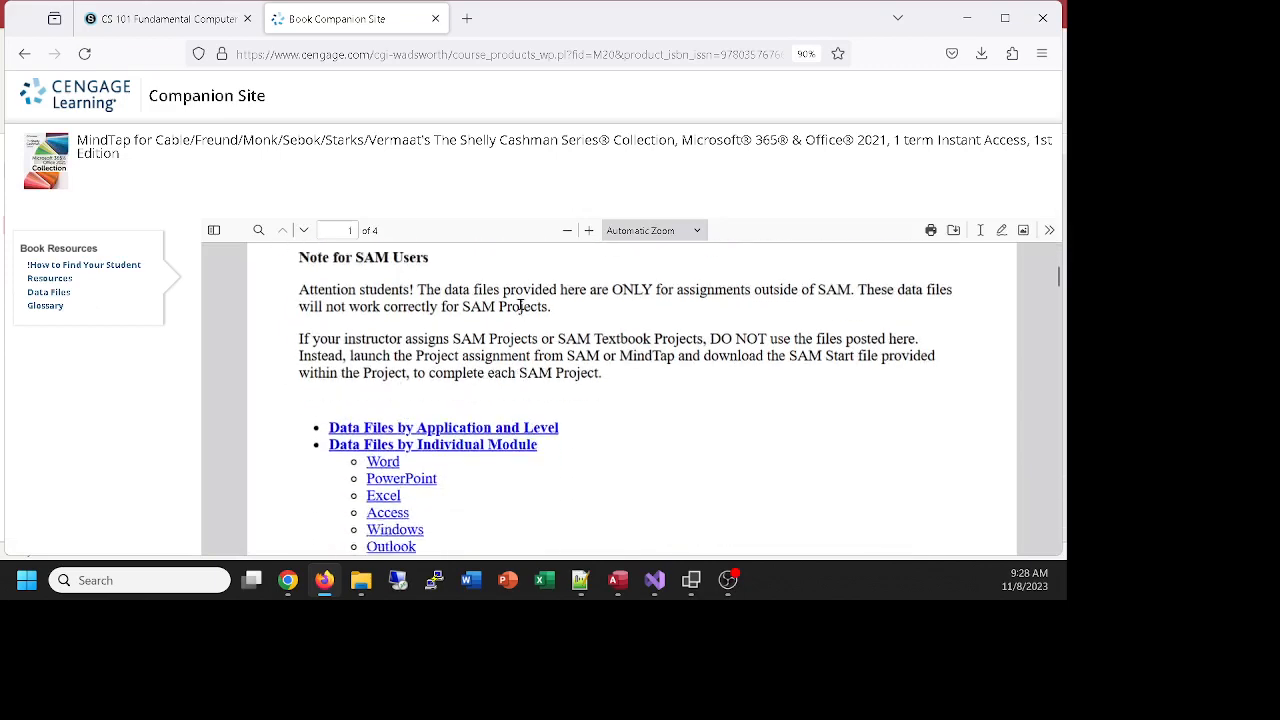
scroll(520, 304, down, 5)
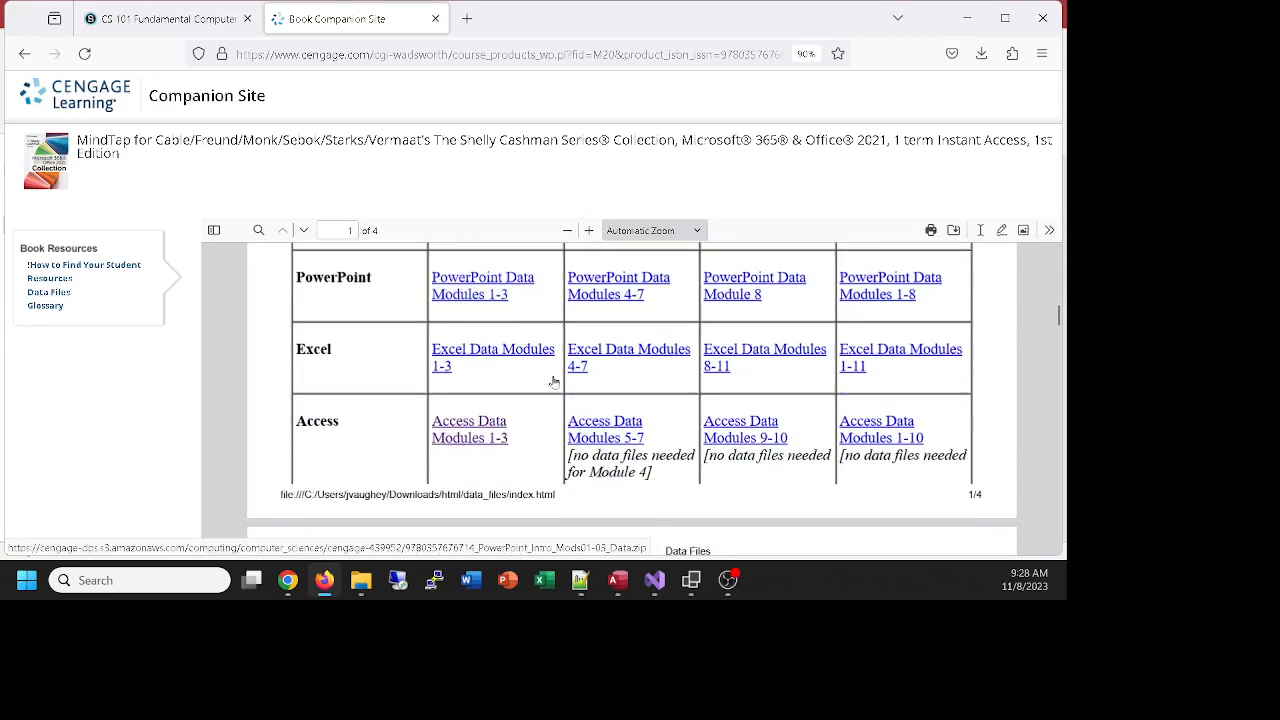
click(442, 432)
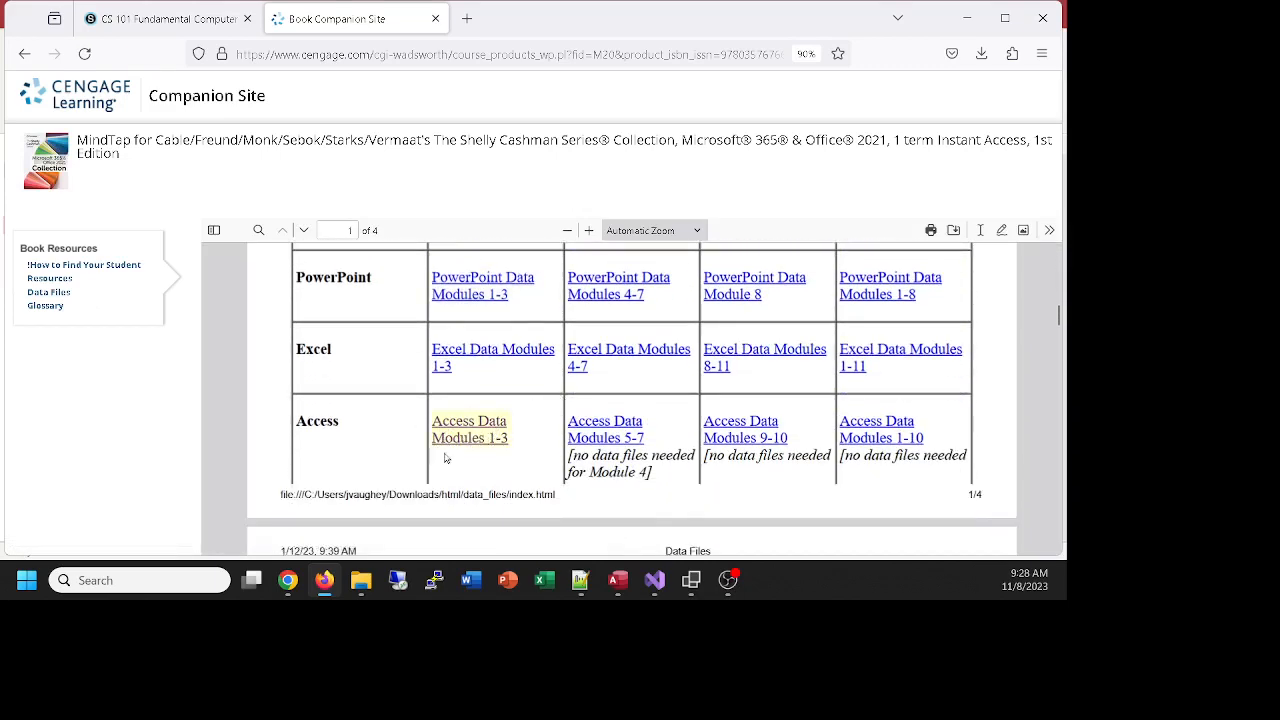
click(200, 18)
click(330, 22)
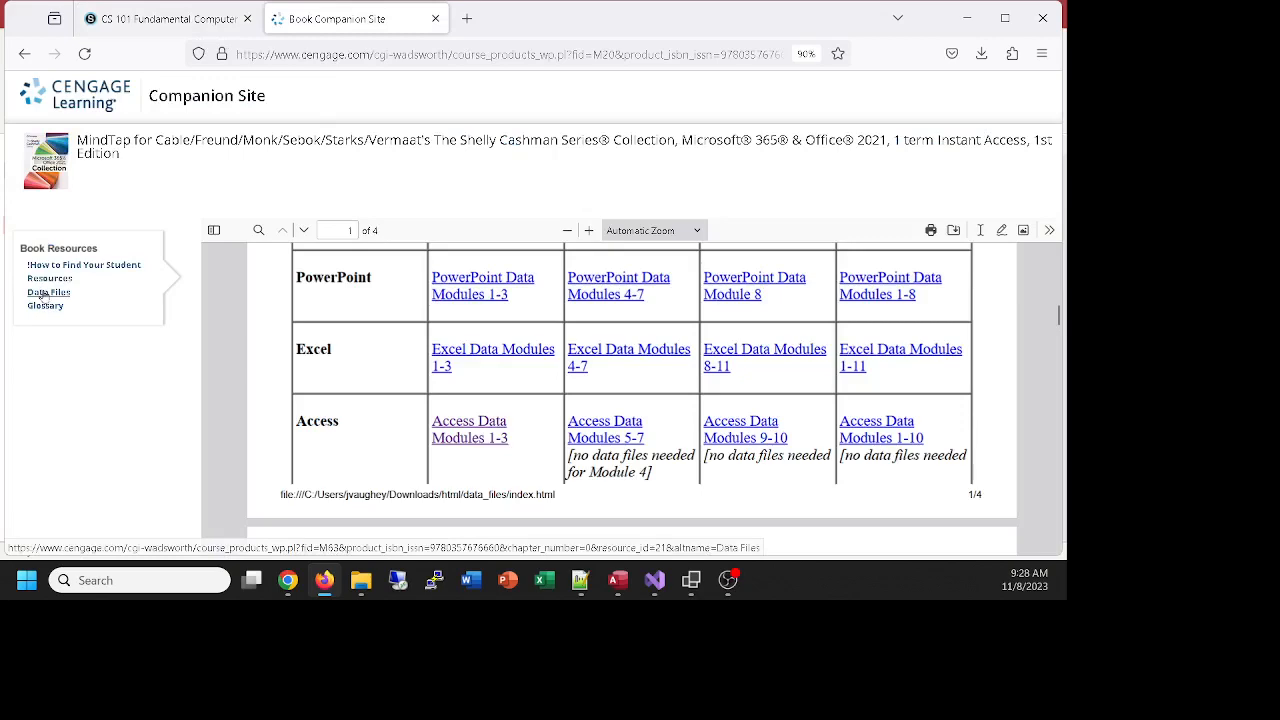
click(165, 18)
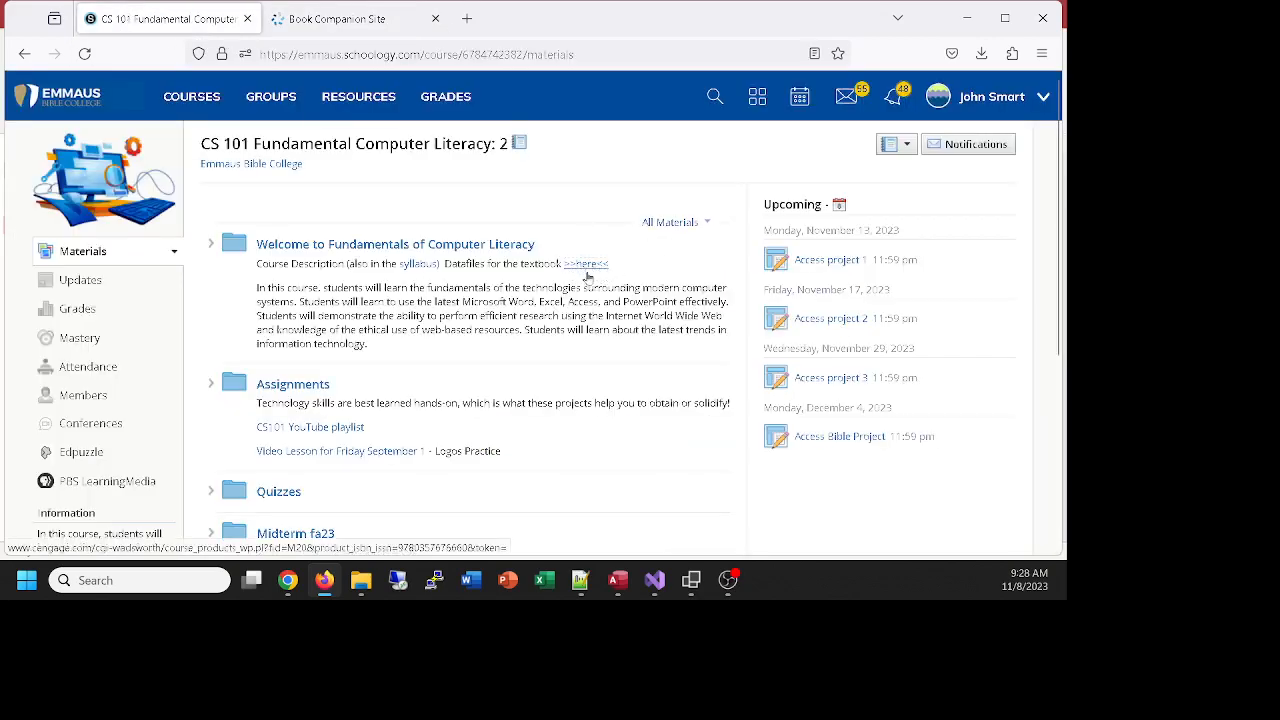
click(330, 18)
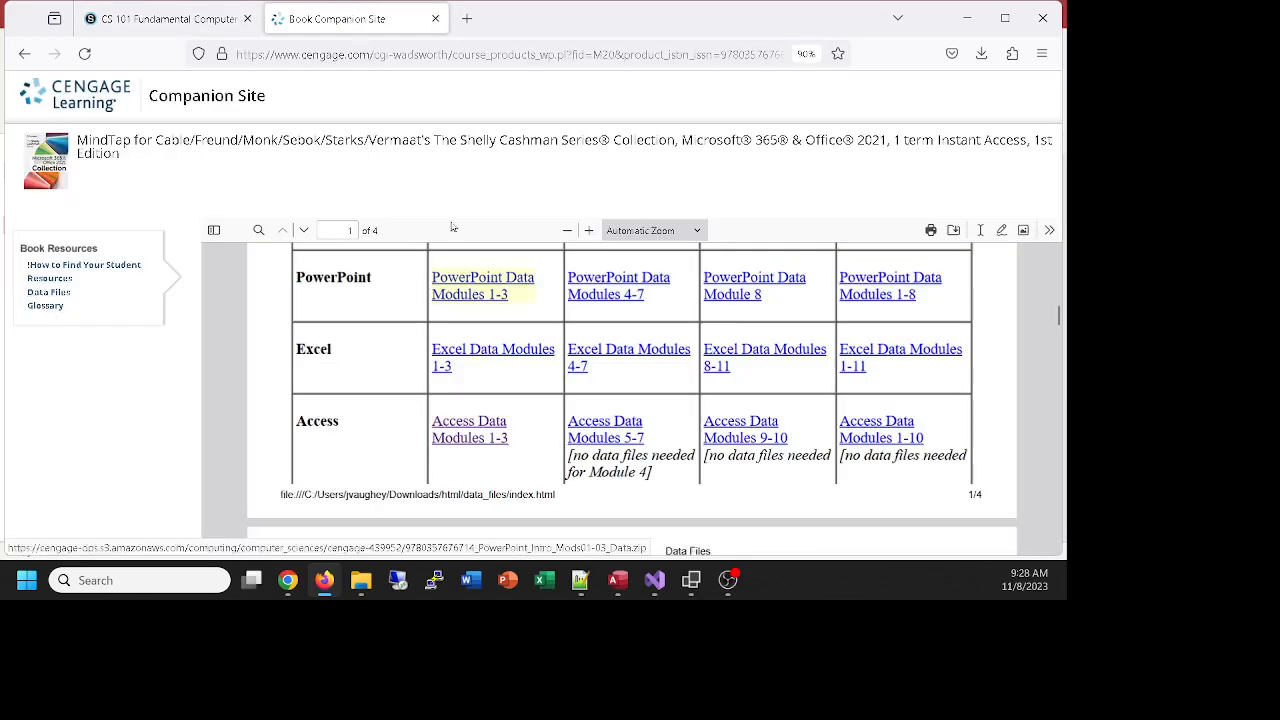
Download the Access Data Modules 1-3 zip file from the data files PDF
scroll(460, 347, down, 2)
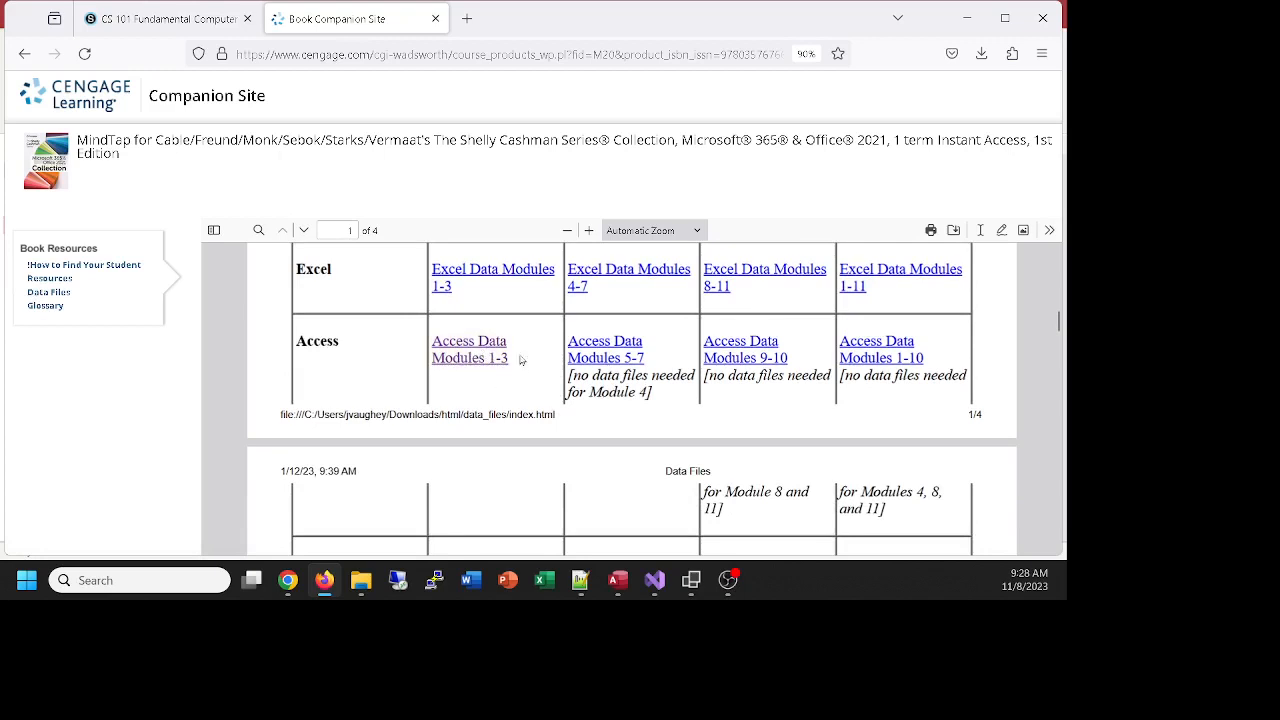
click(476, 350)
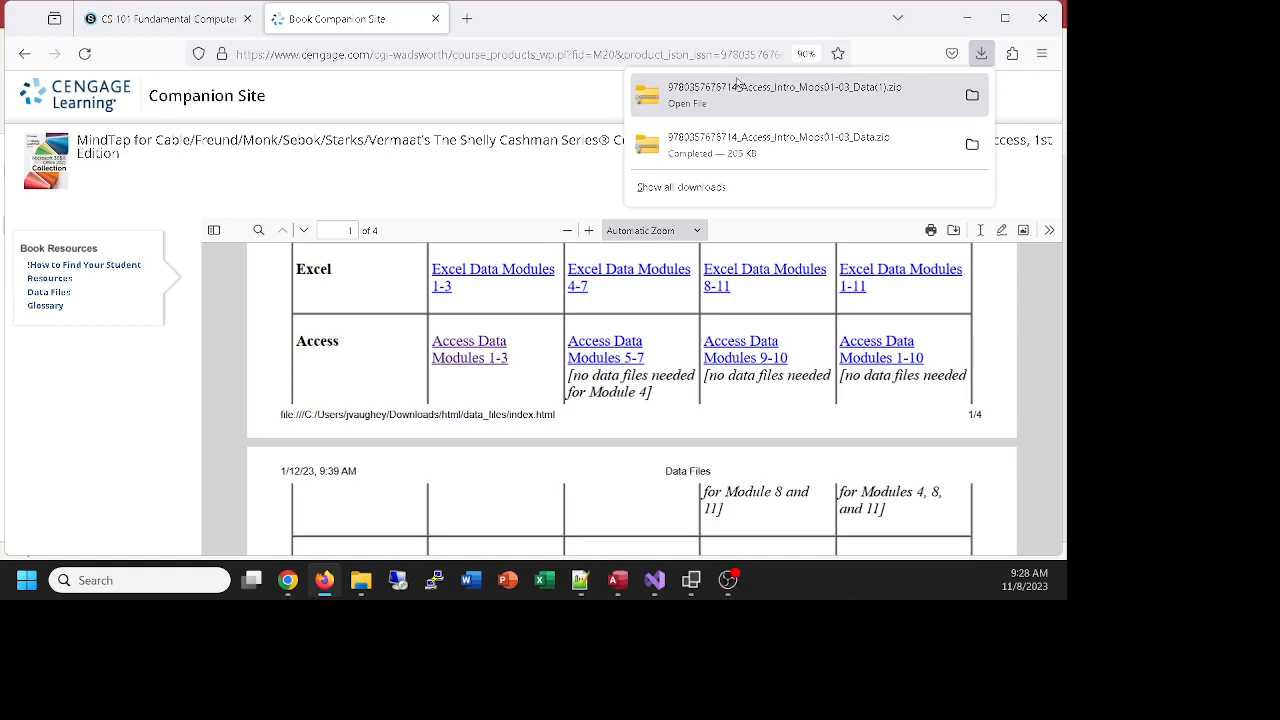
click(200, 20)
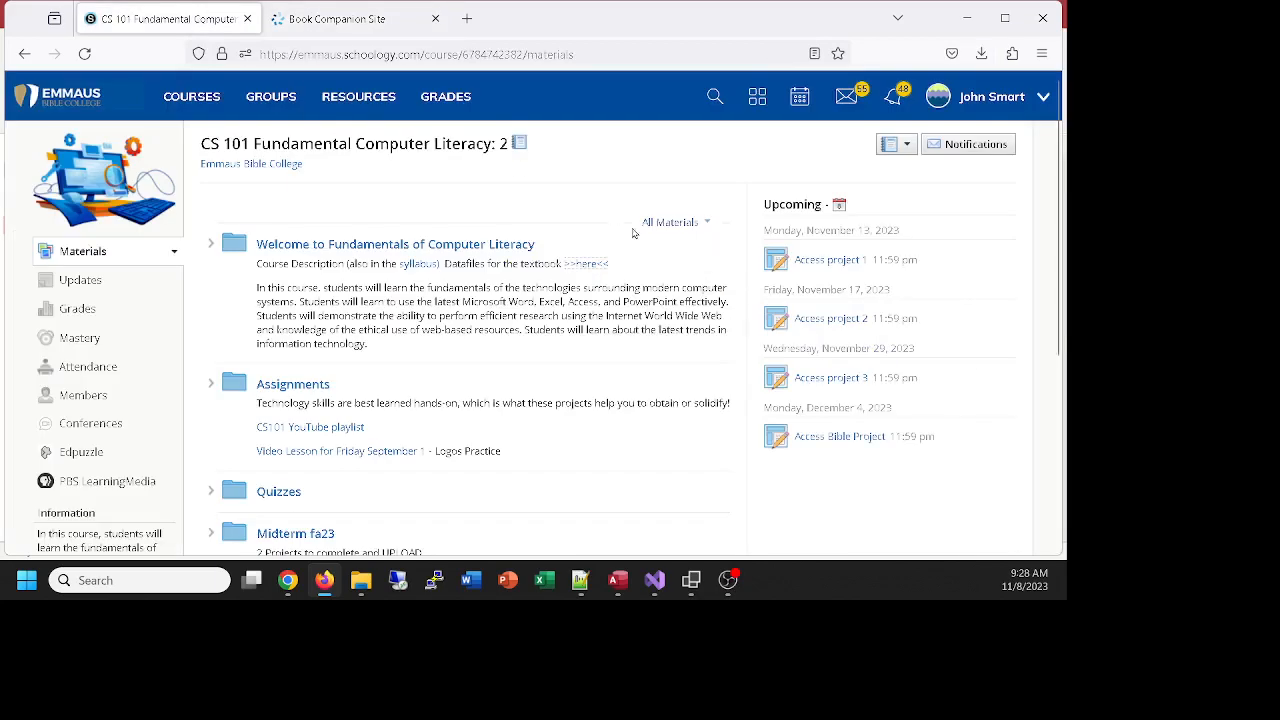
click(340, 18)
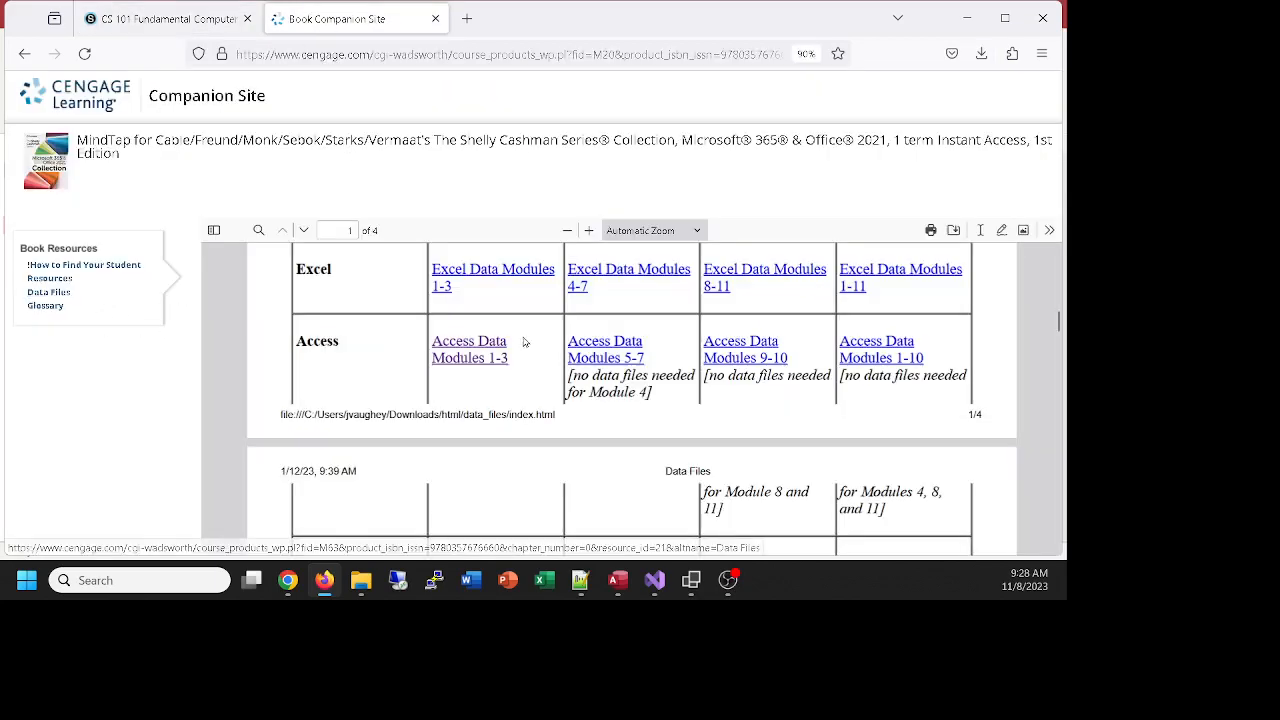
click(470, 355)
scroll(318, 329, up, 5)
scroll(323, 323, down, 5)
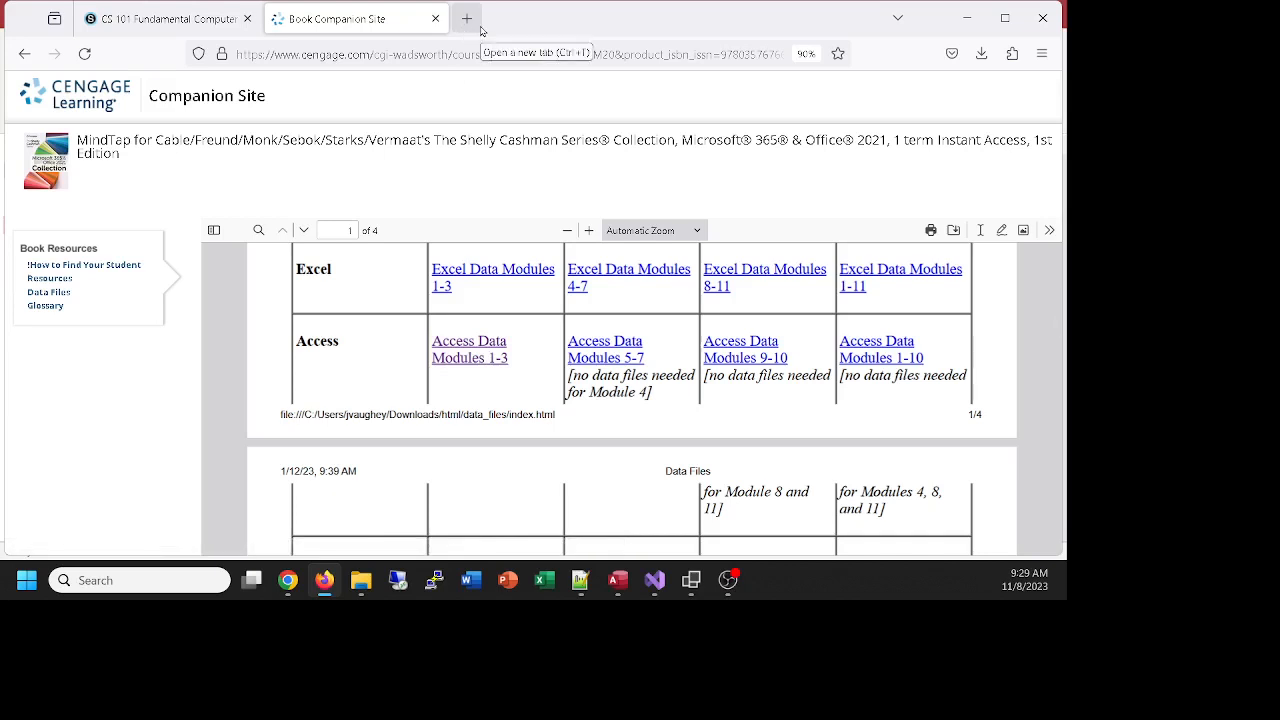
click(981, 53)
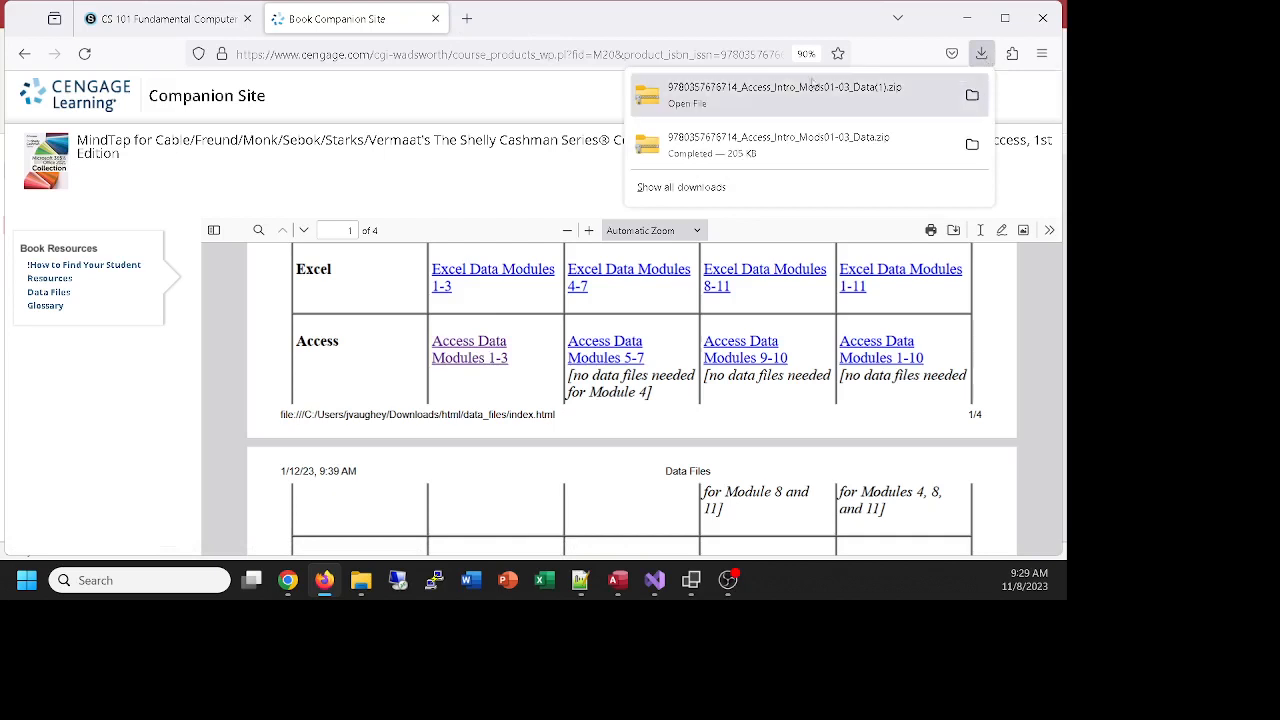
click(972, 96)
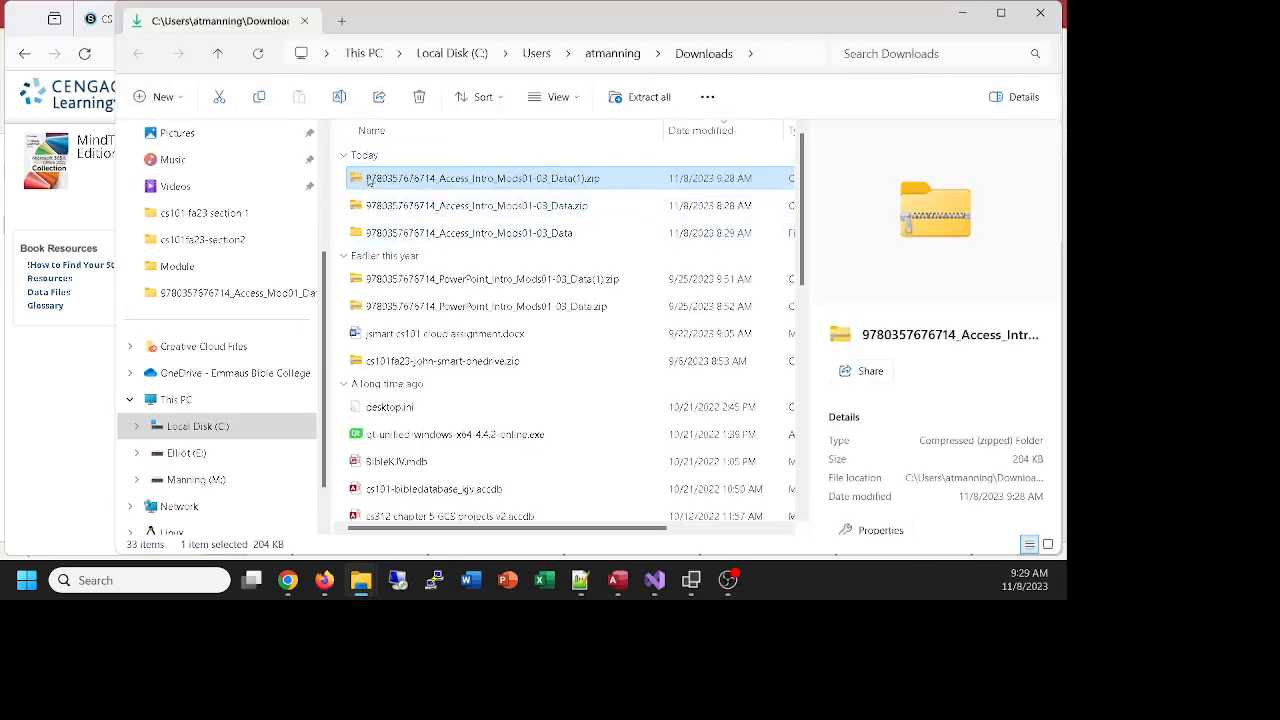
right_click(370, 180)
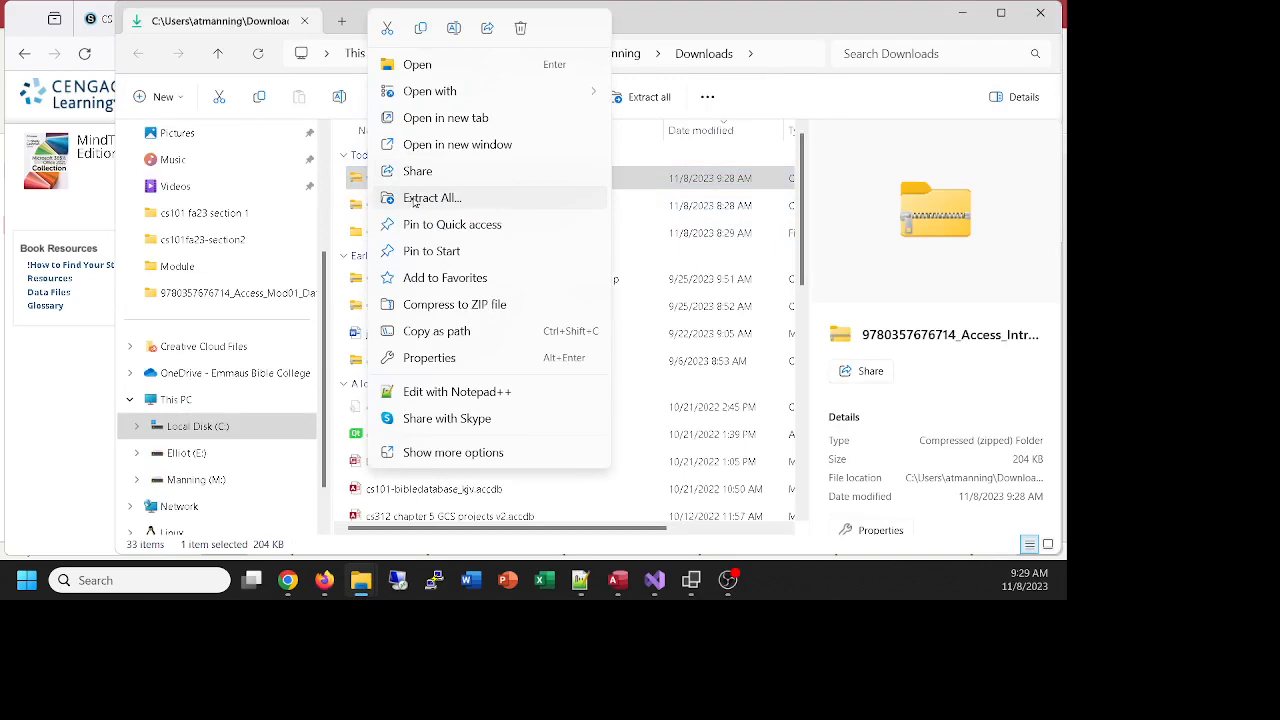
click(414, 201)
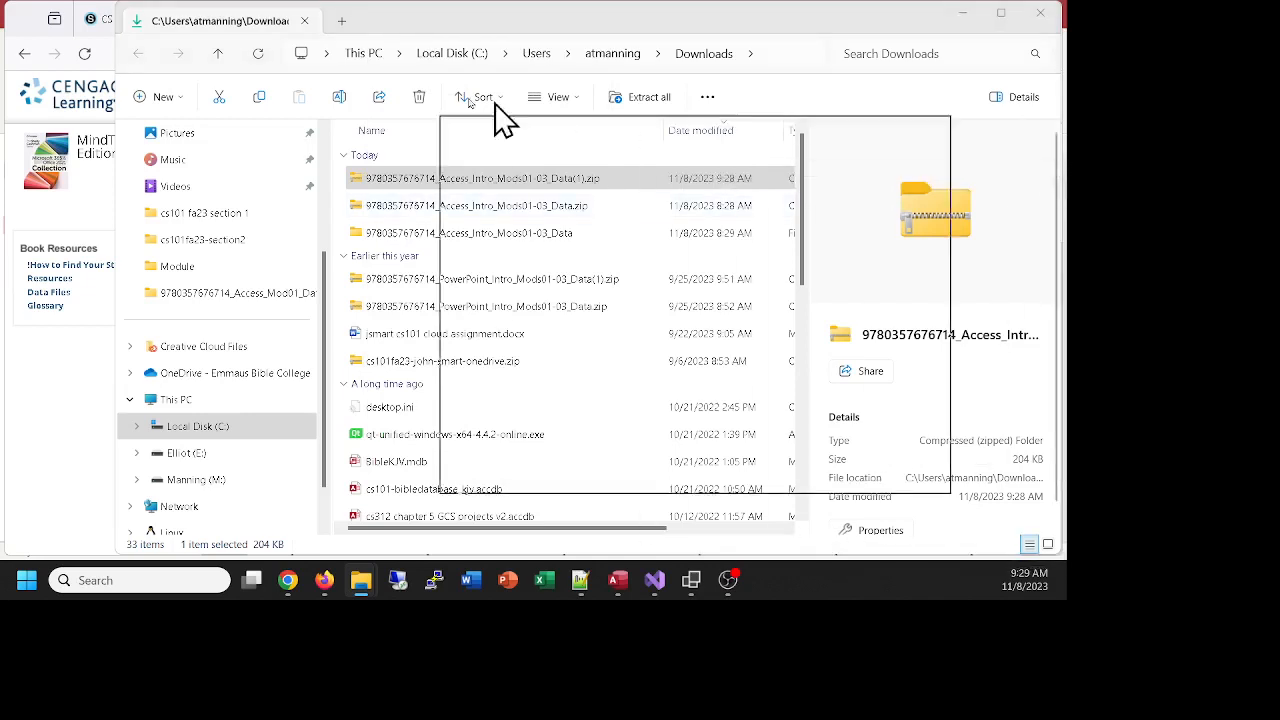
click(320, 257)
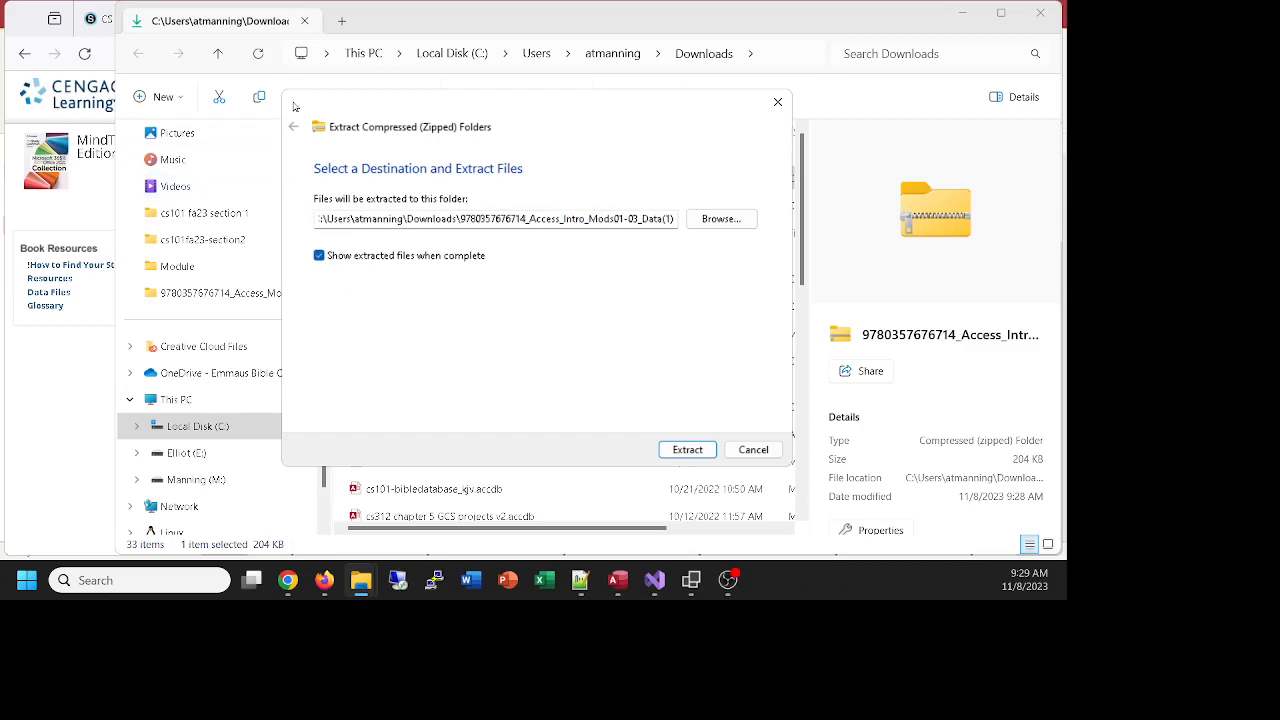
click(705, 451)
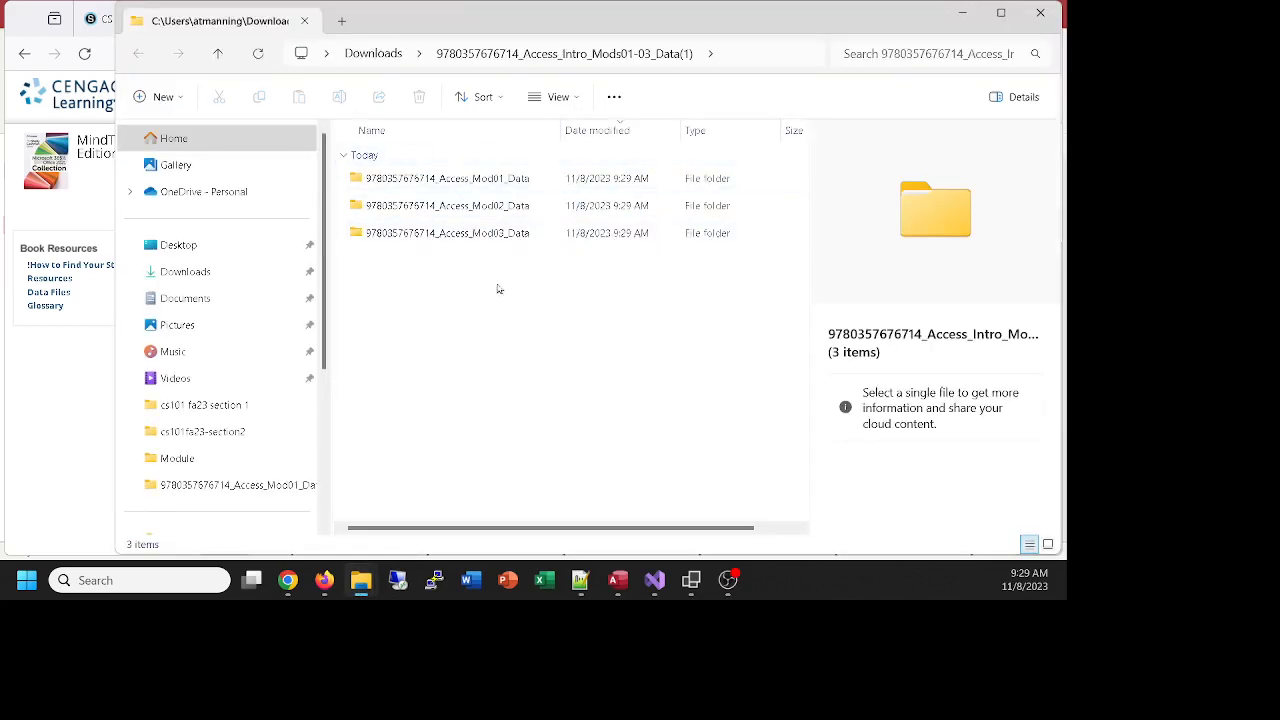
double_click(476, 180)
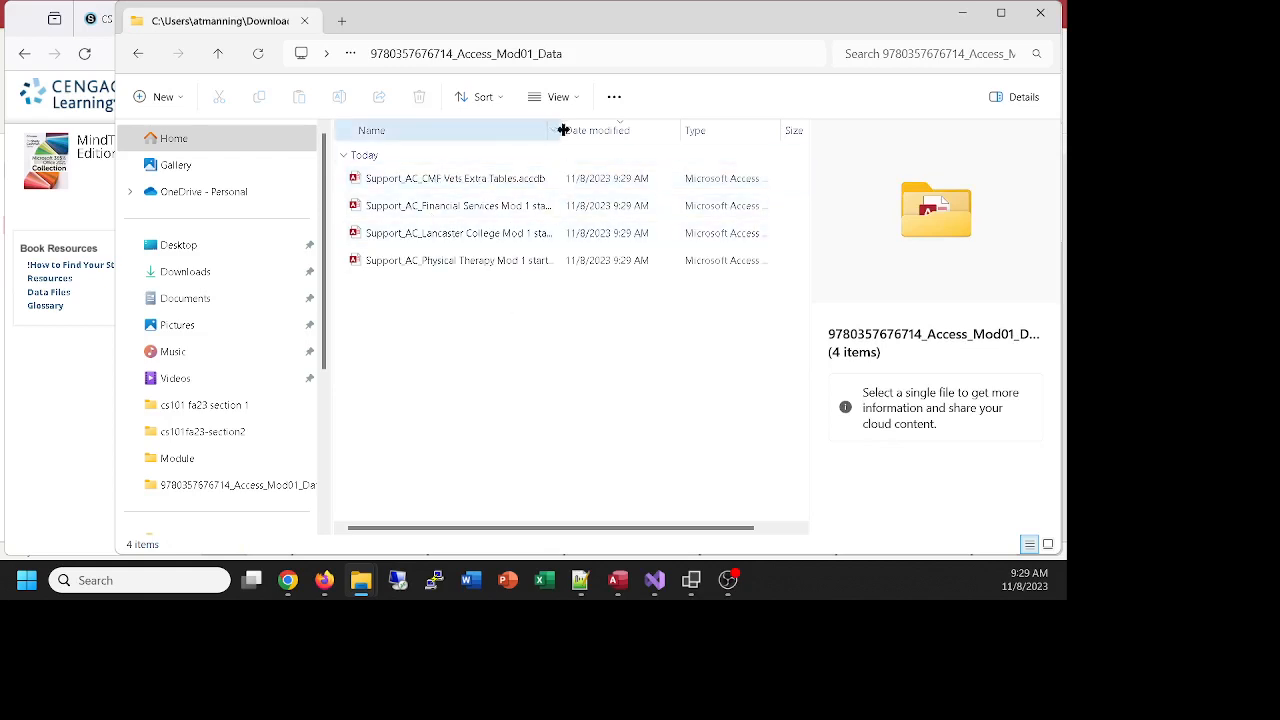
drag(563, 129, 689, 131)
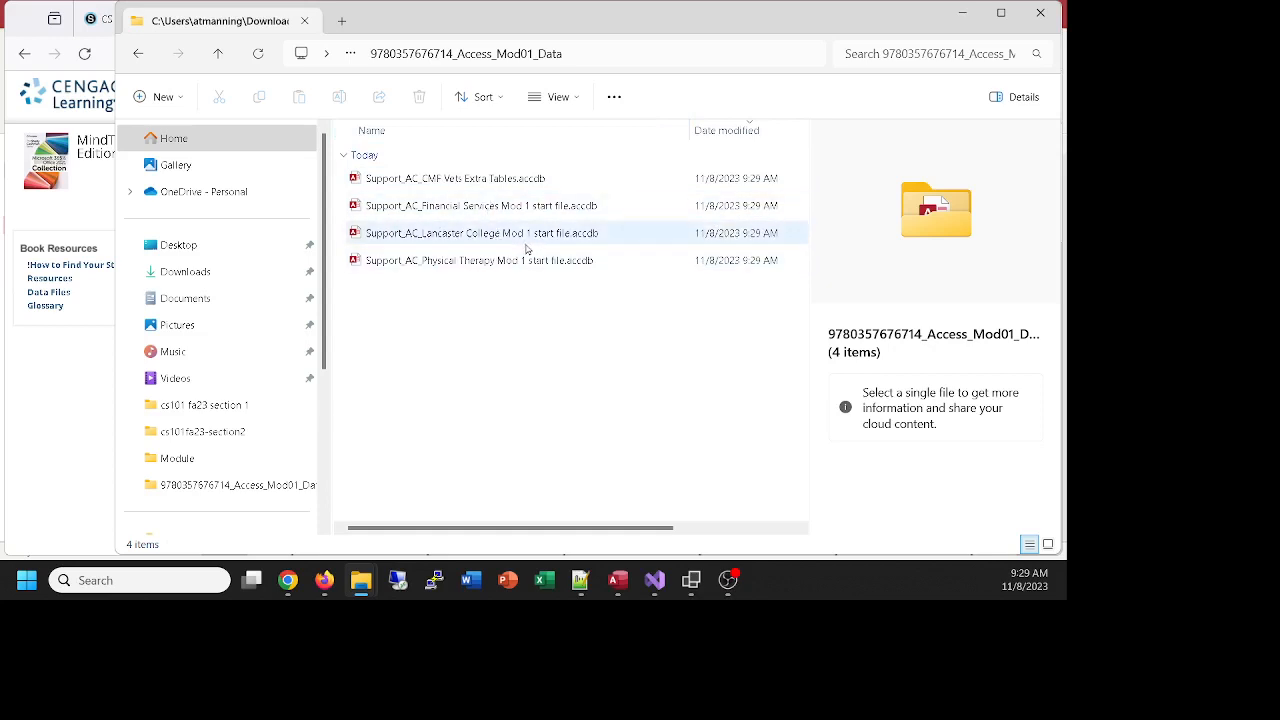
double_click(366, 179)
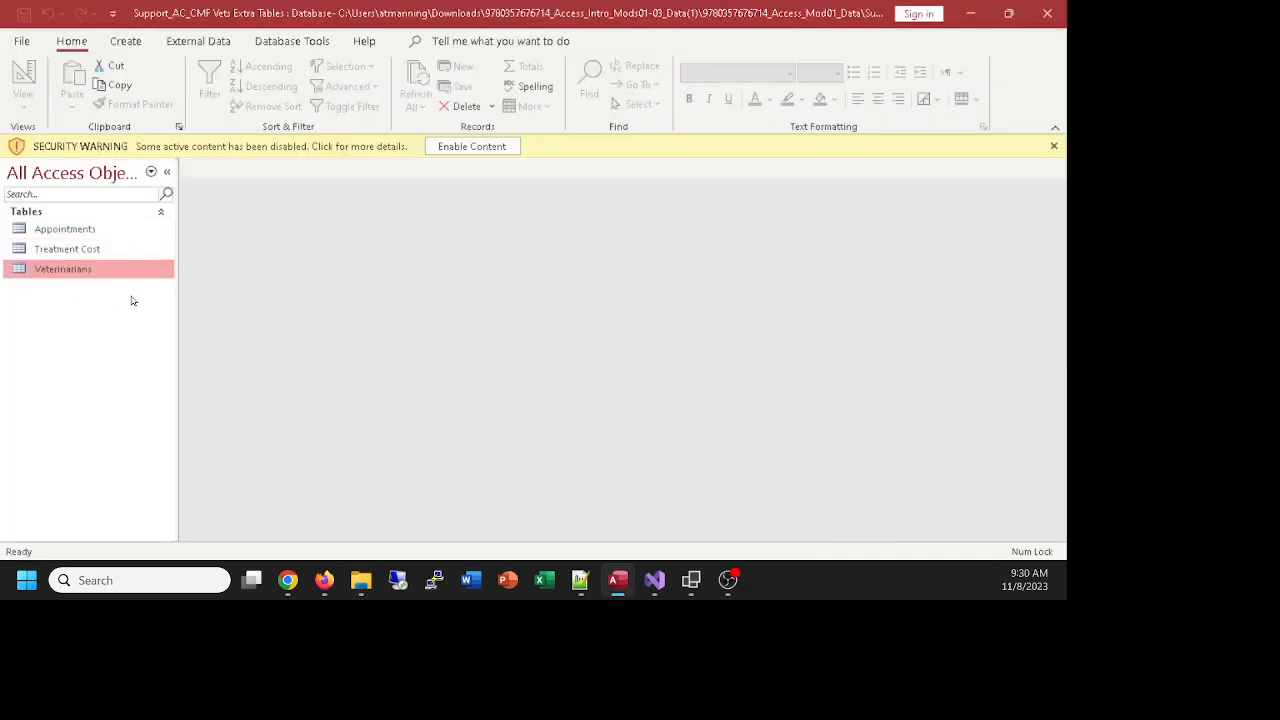
click(1047, 13)
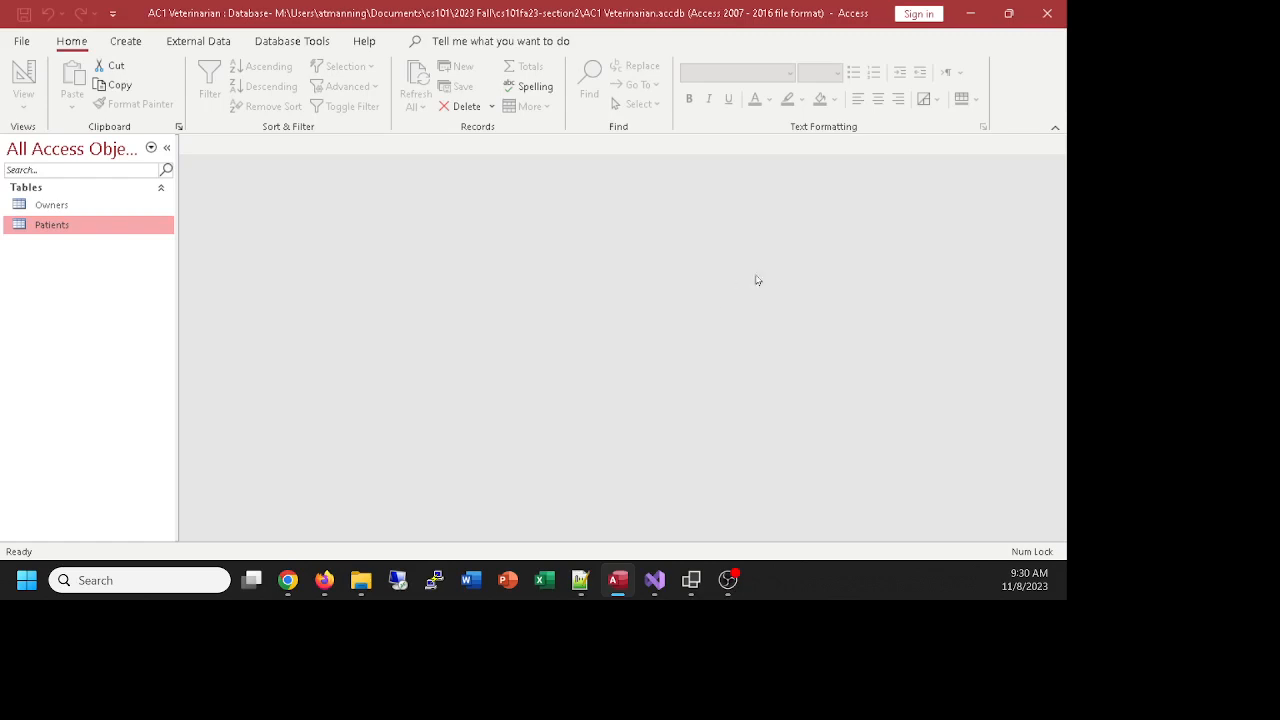
Start an Access database import into AC1 Veterinarian, using Support_AC_CMF Vets Extra Tables.accdb from the extracted Mod01 data folder as the source
click(198, 41)
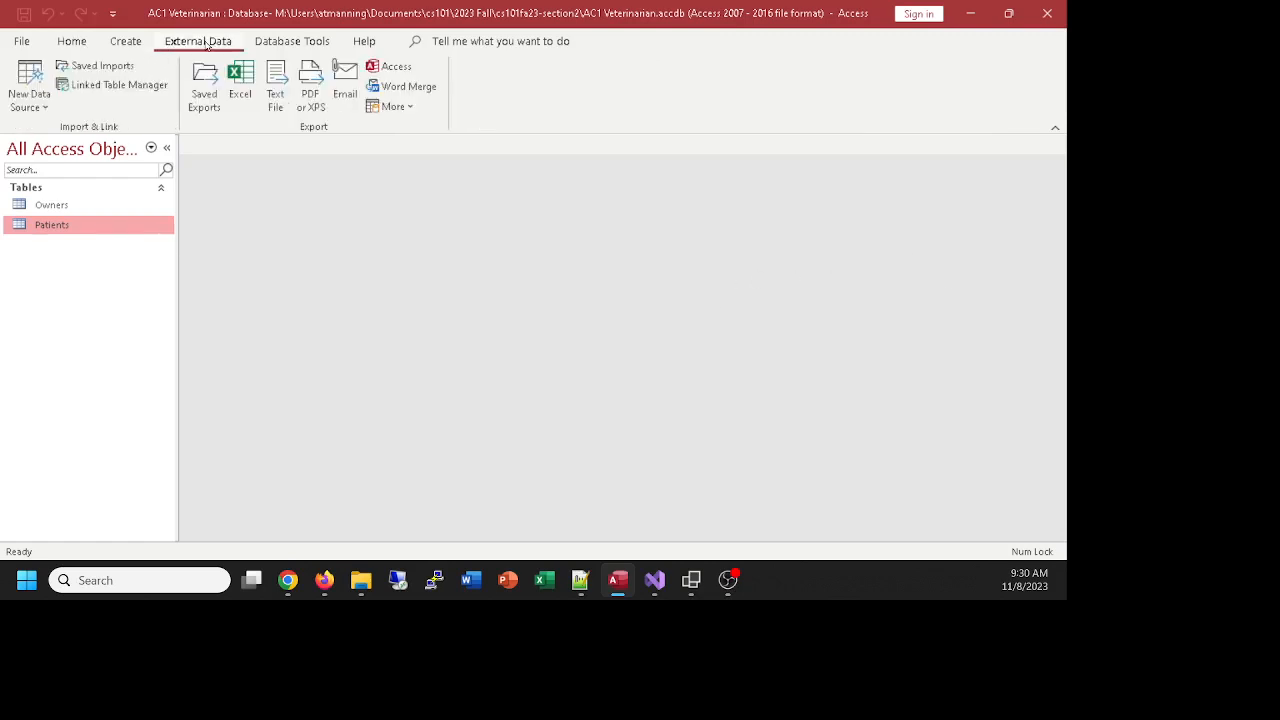
click(31, 85)
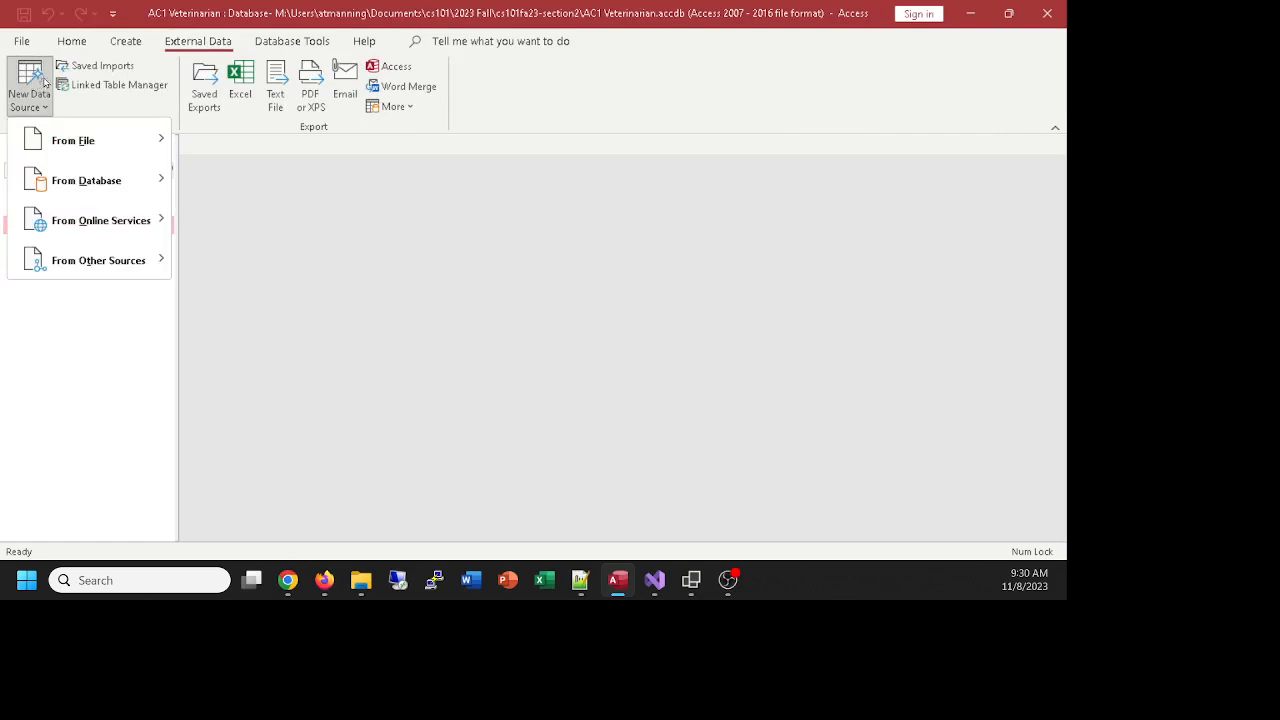
mouse_move(57, 177)
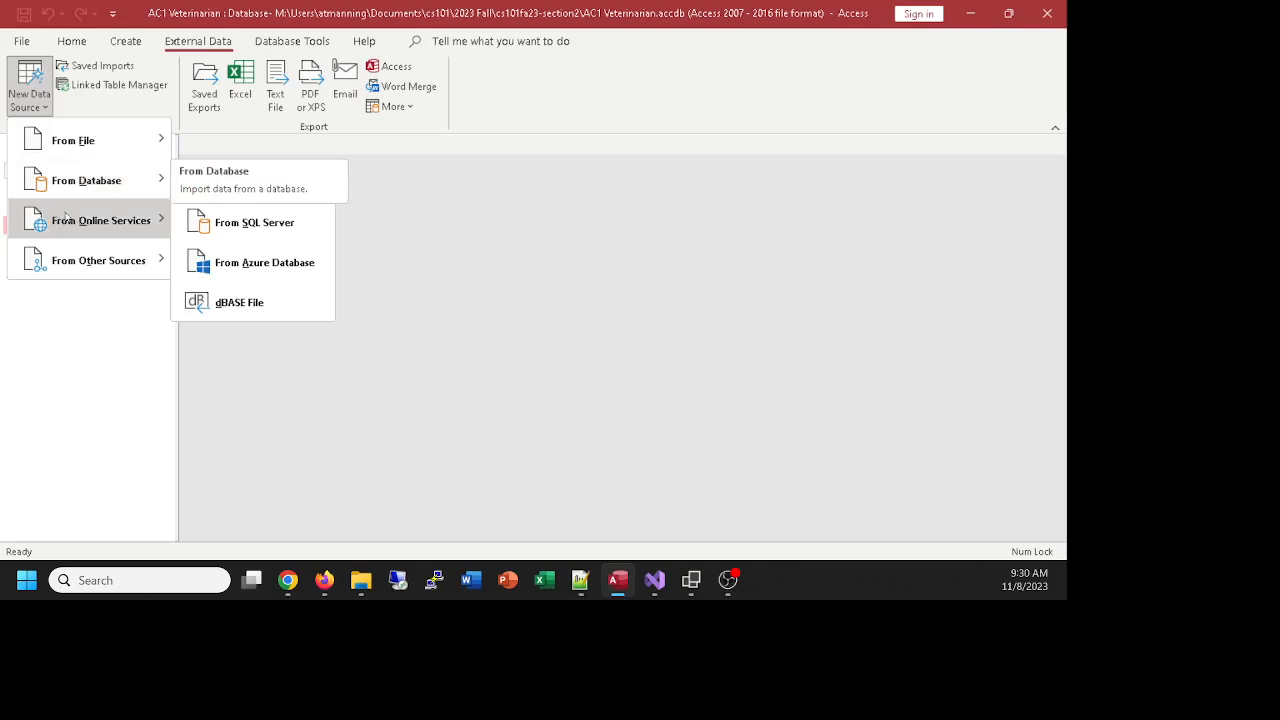
mouse_move(65, 212)
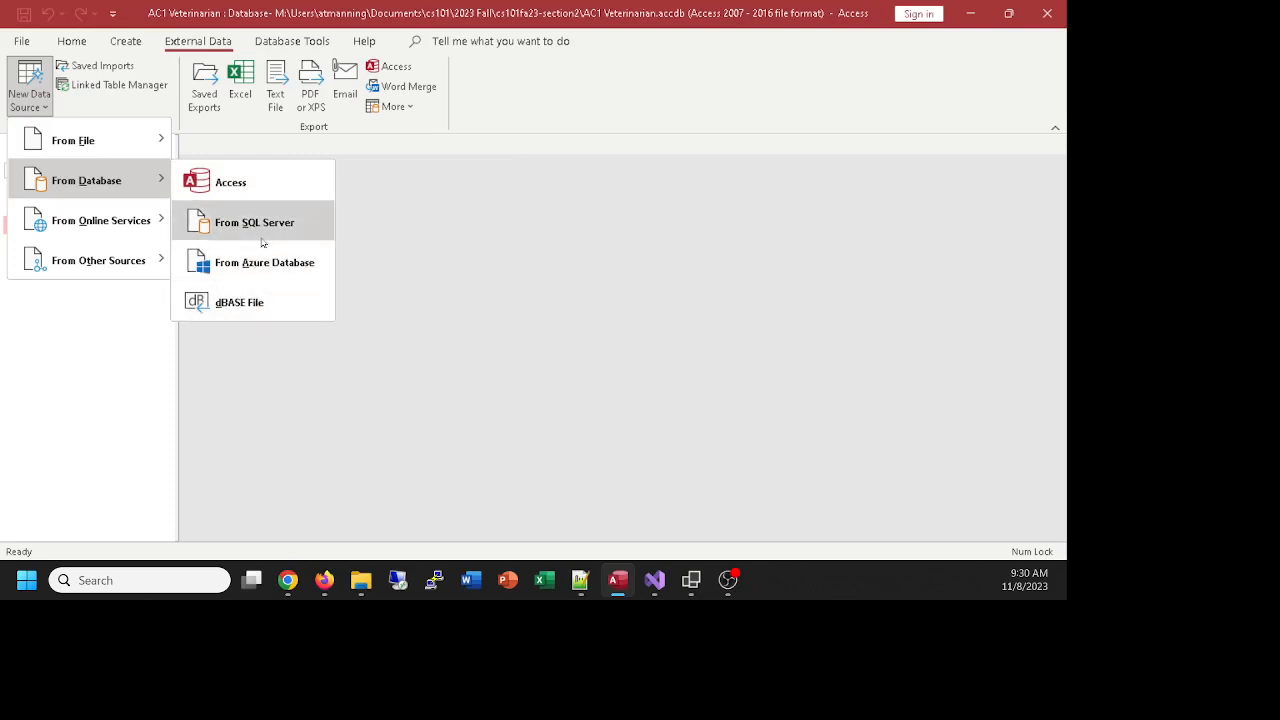
click(230, 180)
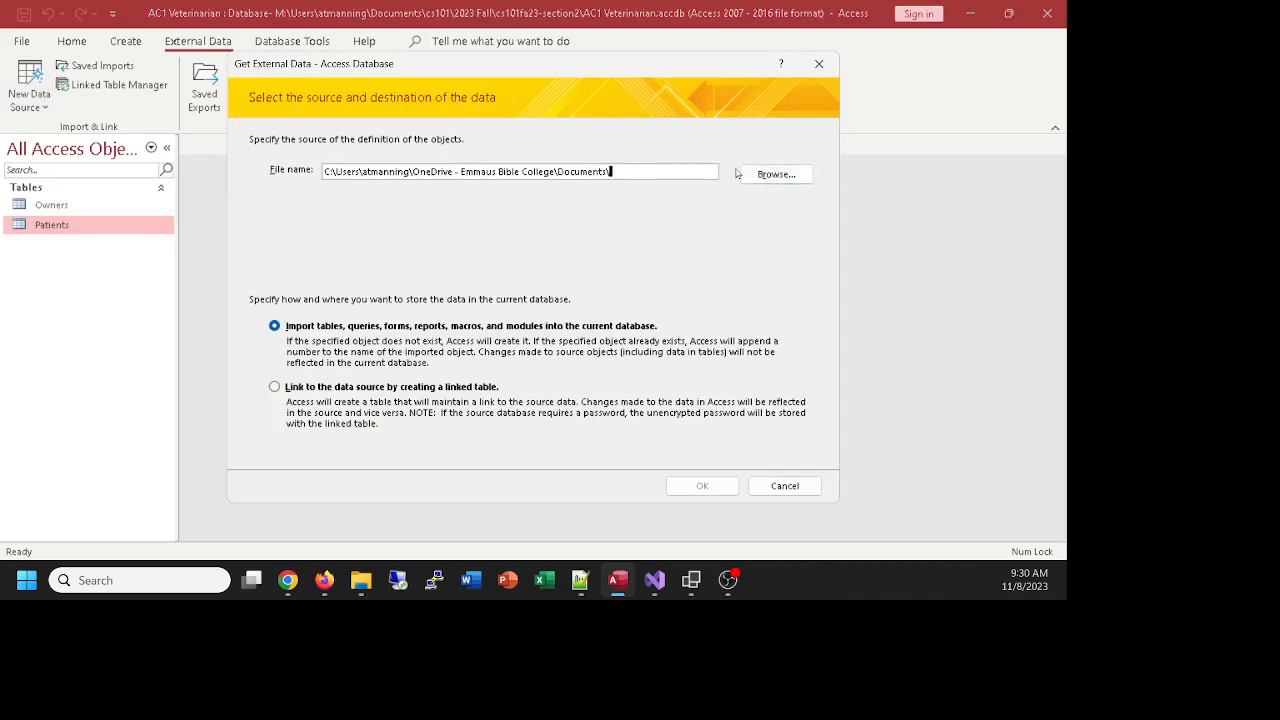
click(787, 175)
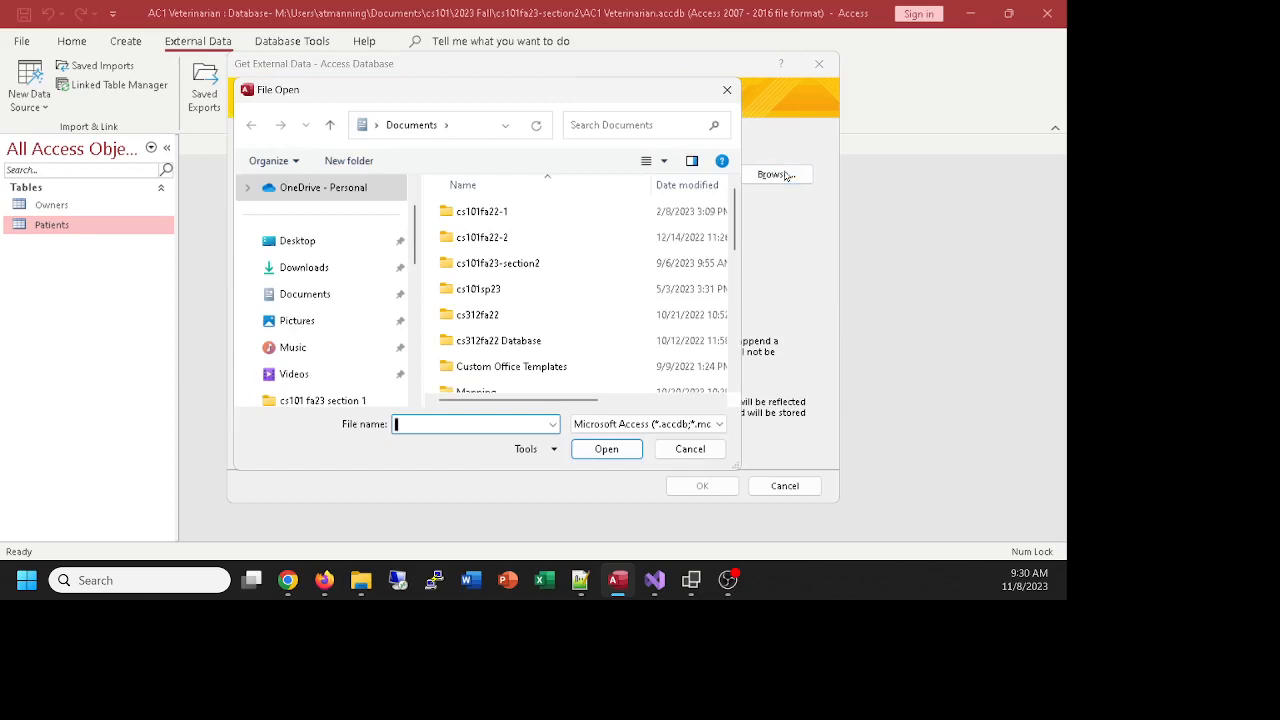
click(312, 268)
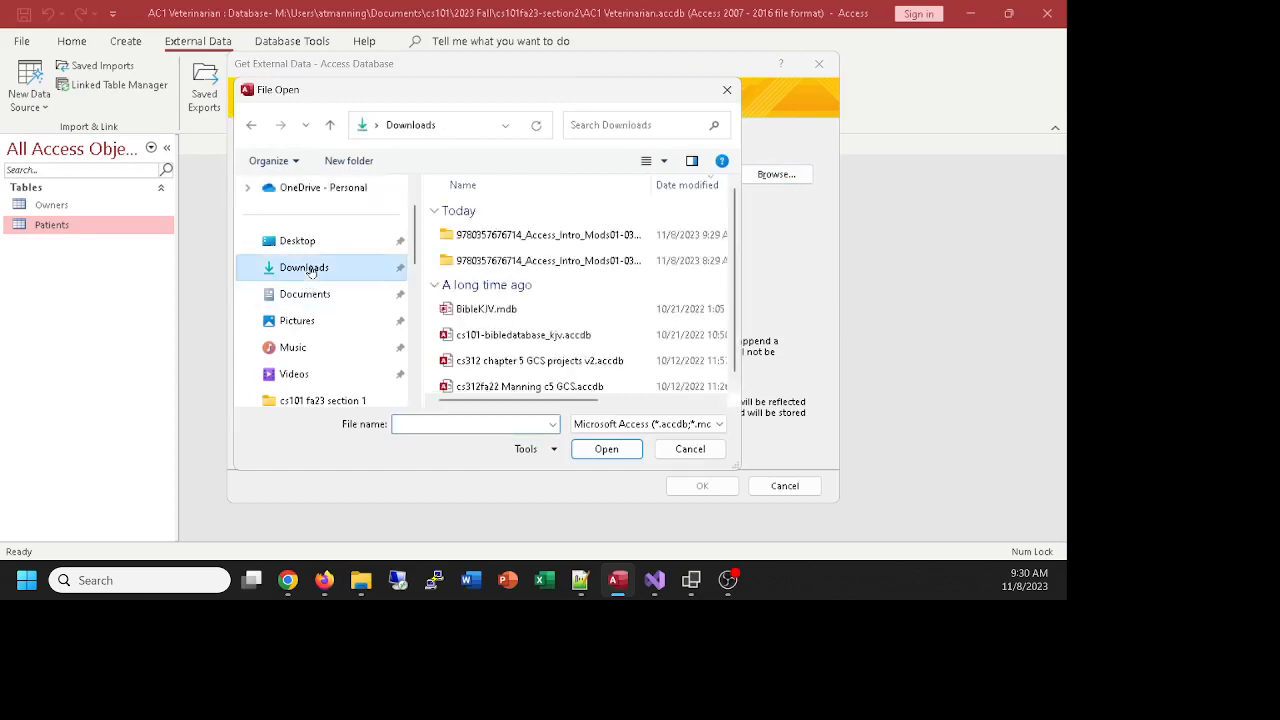
double_click(545, 237)
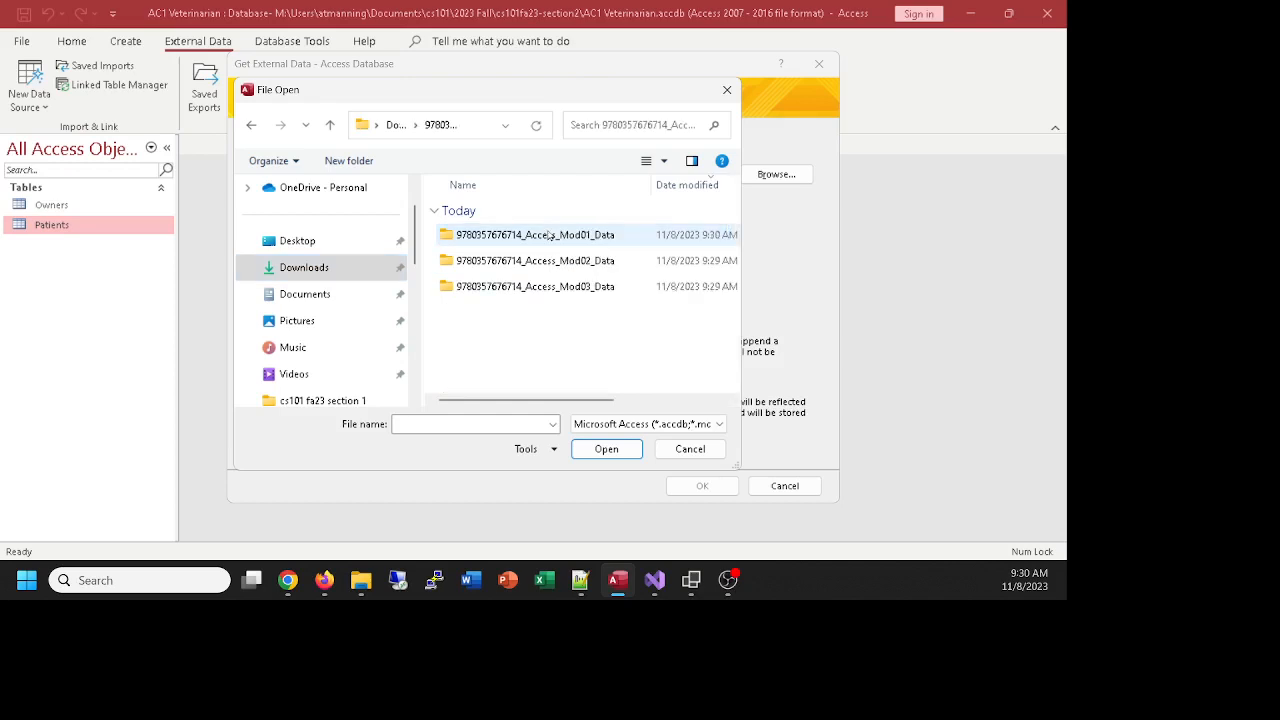
double_click(563, 236)
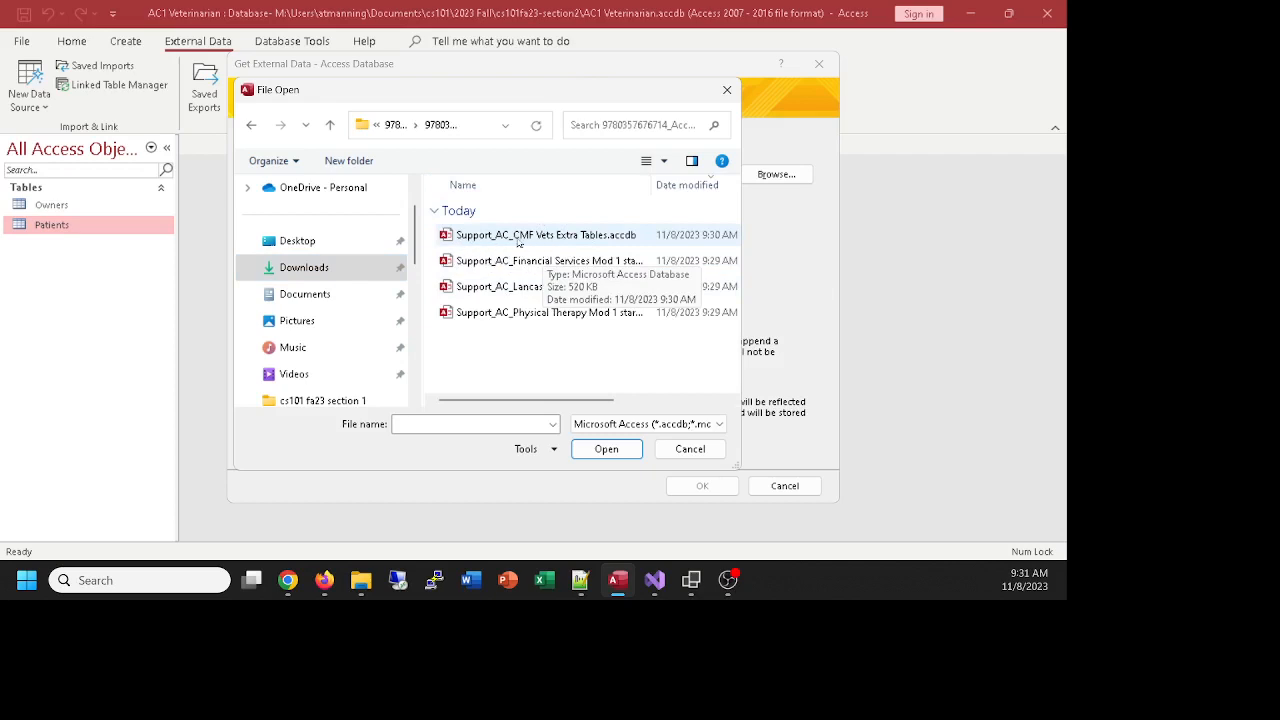
click(573, 237)
double_click(575, 237)
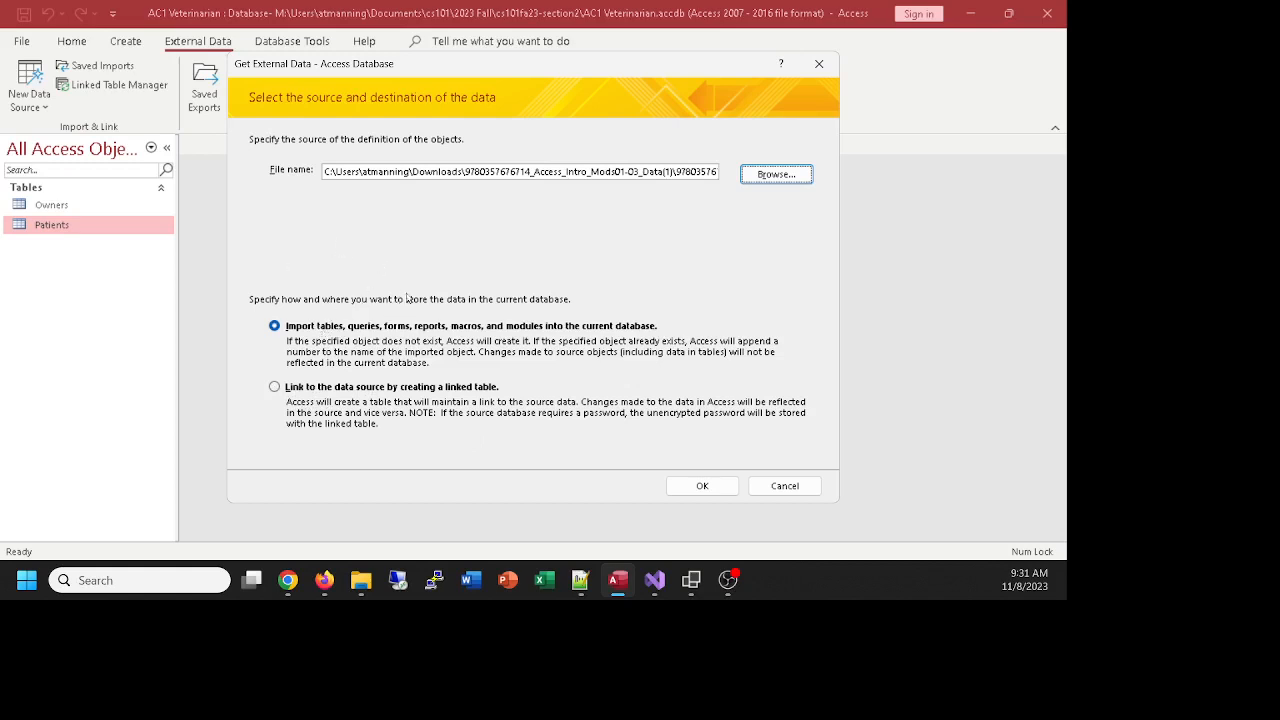
click(703, 485)
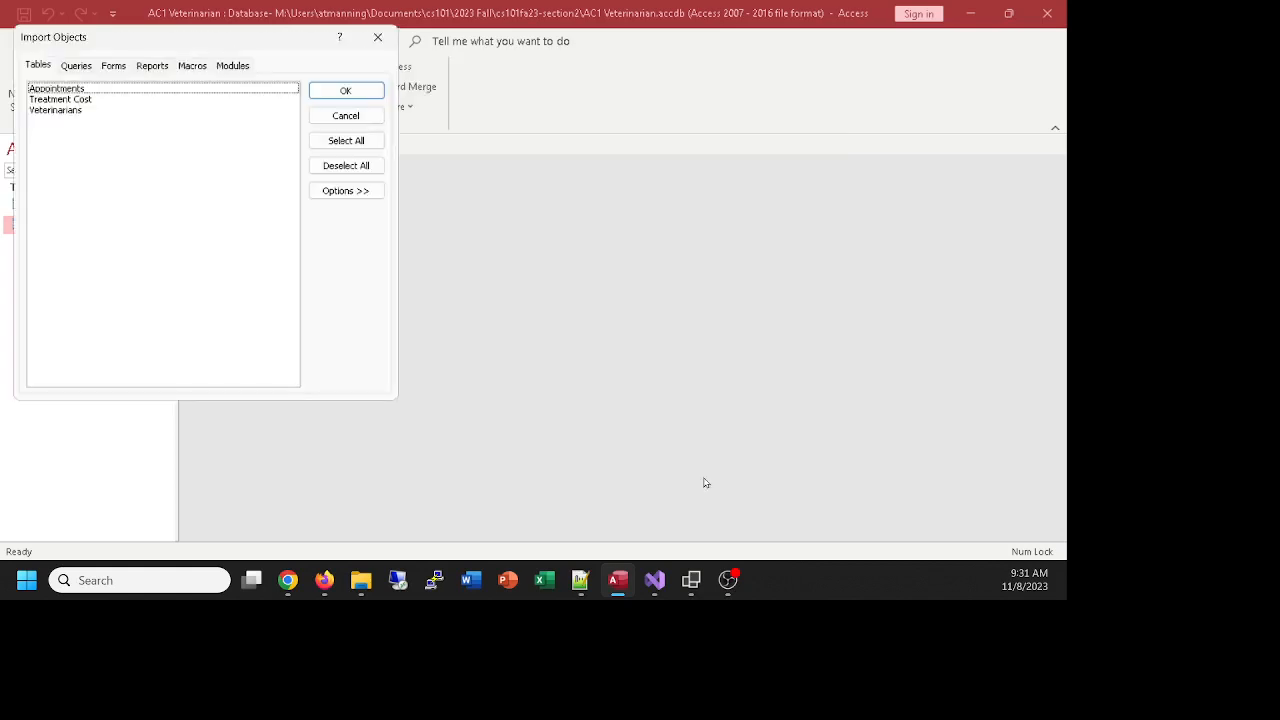
Check each object category of the source database for importable objects, from queries through modules and back to tables
click(76, 67)
click(115, 65)
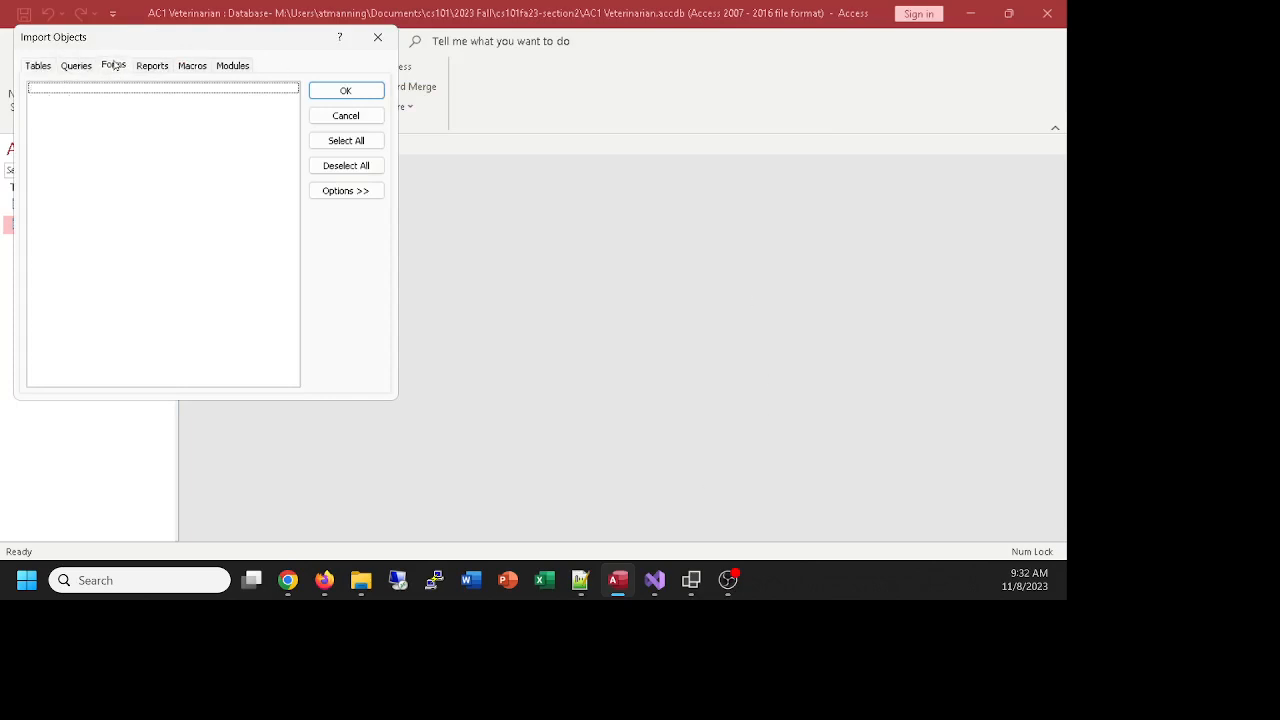
click(152, 65)
click(193, 66)
click(220, 66)
click(195, 66)
click(155, 67)
click(116, 68)
click(83, 68)
click(40, 66)
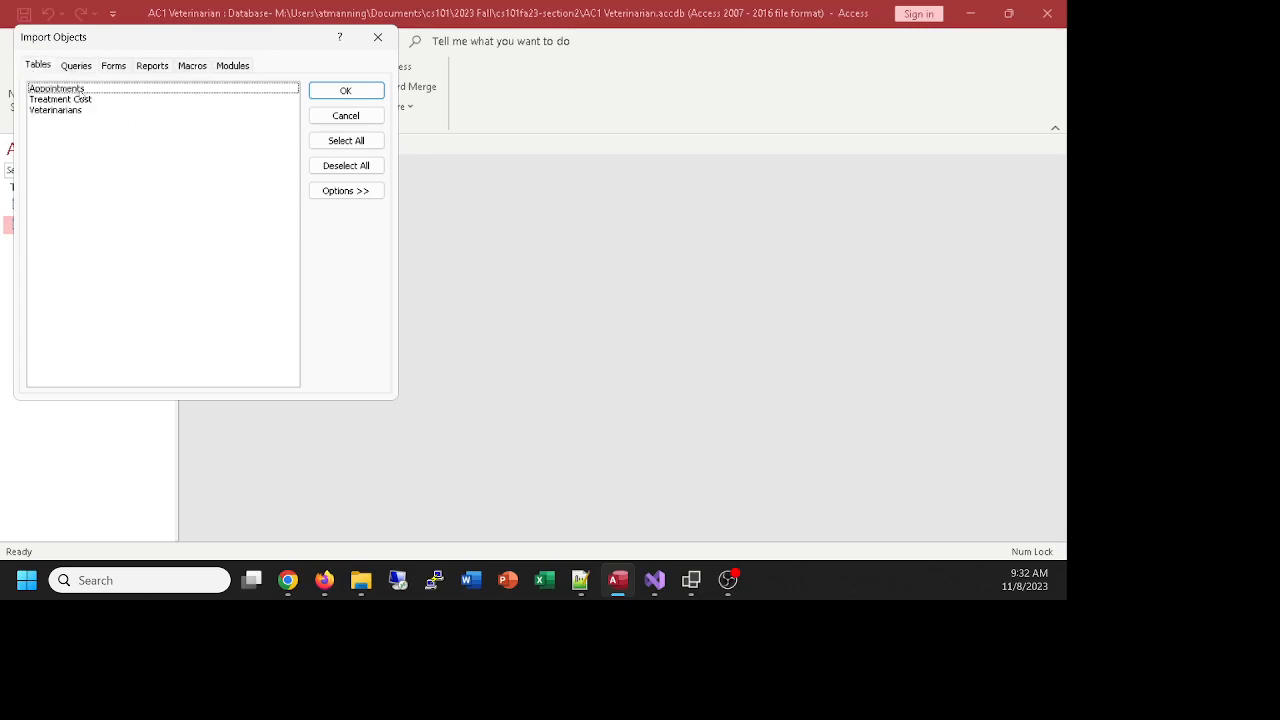
Import all the listed tables, Appointments, Treatment Cost and Veterinarians, without saving the import steps
click(350, 141)
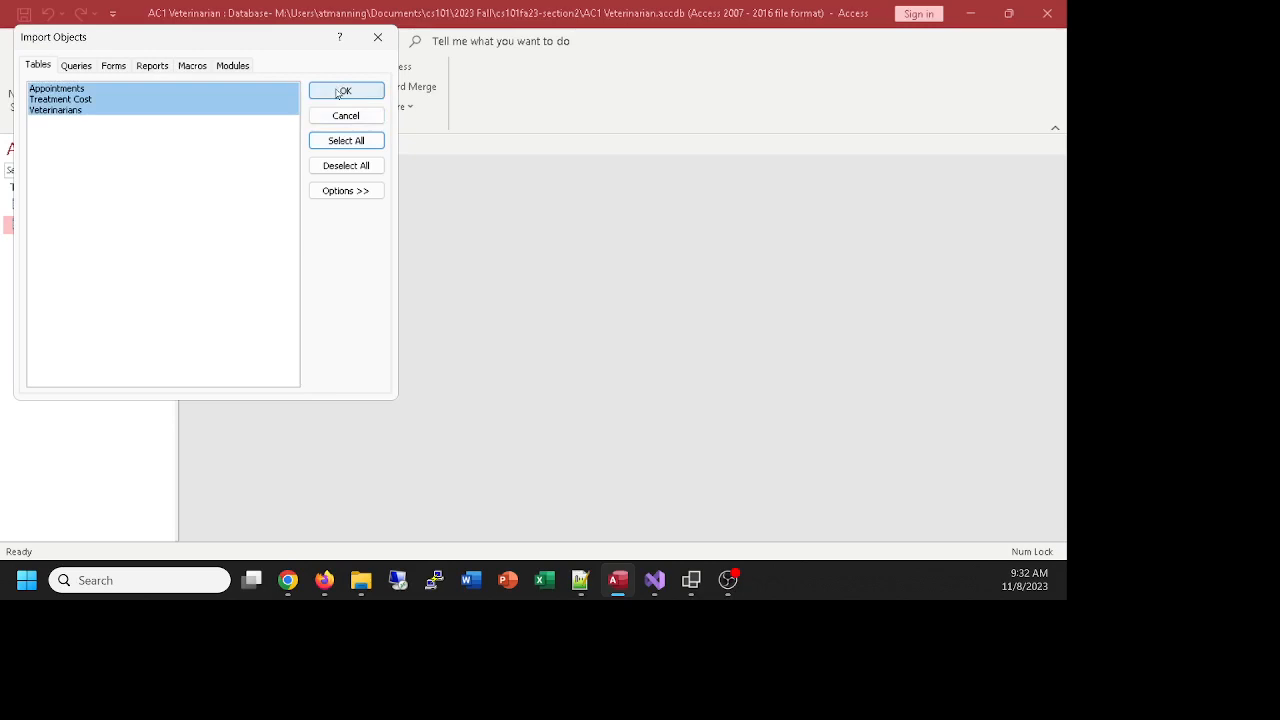
click(343, 91)
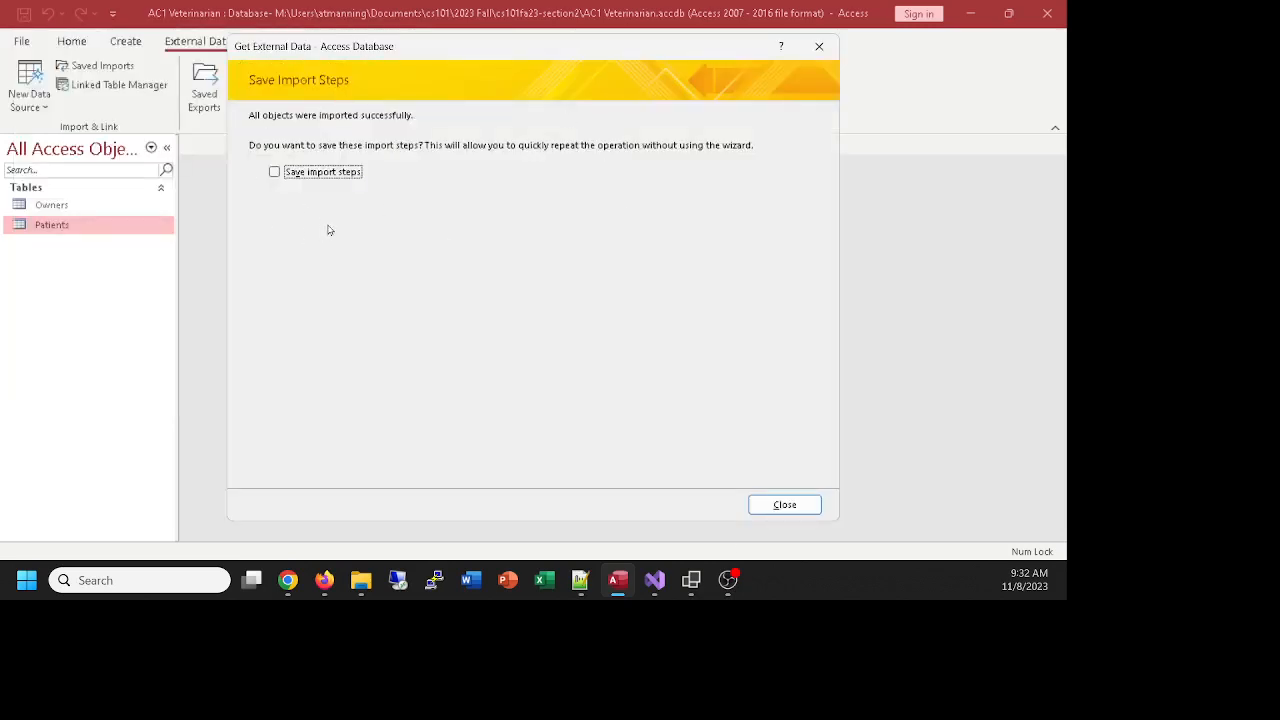
click(784, 505)
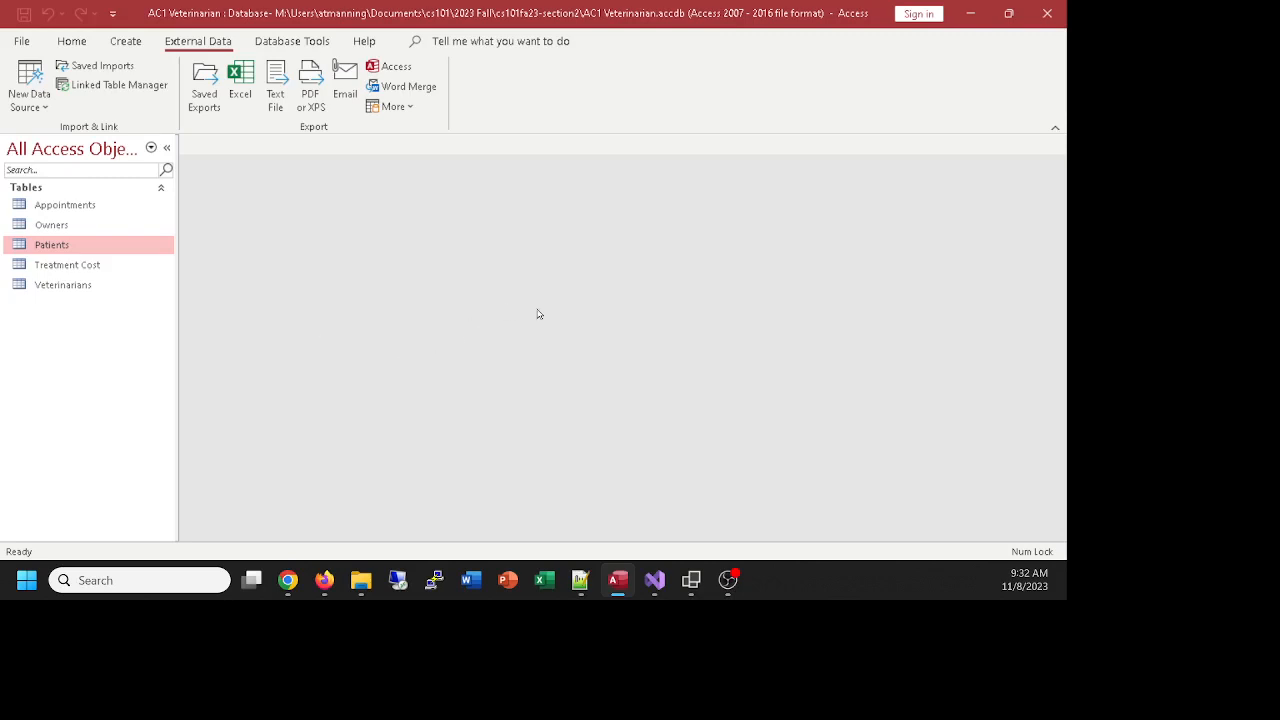
Adjust the Appointment ID and Patient ID column widths in the Appointments table, and close it with the layout changes saved
double_click(60, 205)
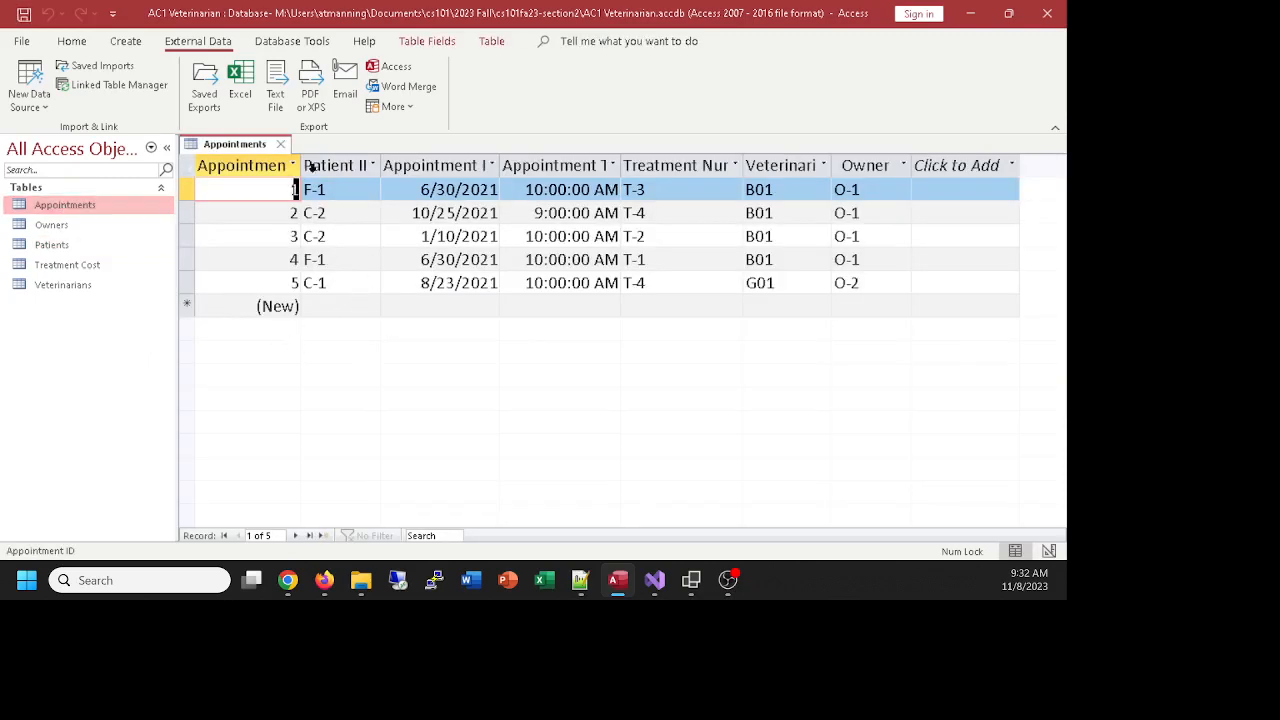
drag(300, 165, 336, 166)
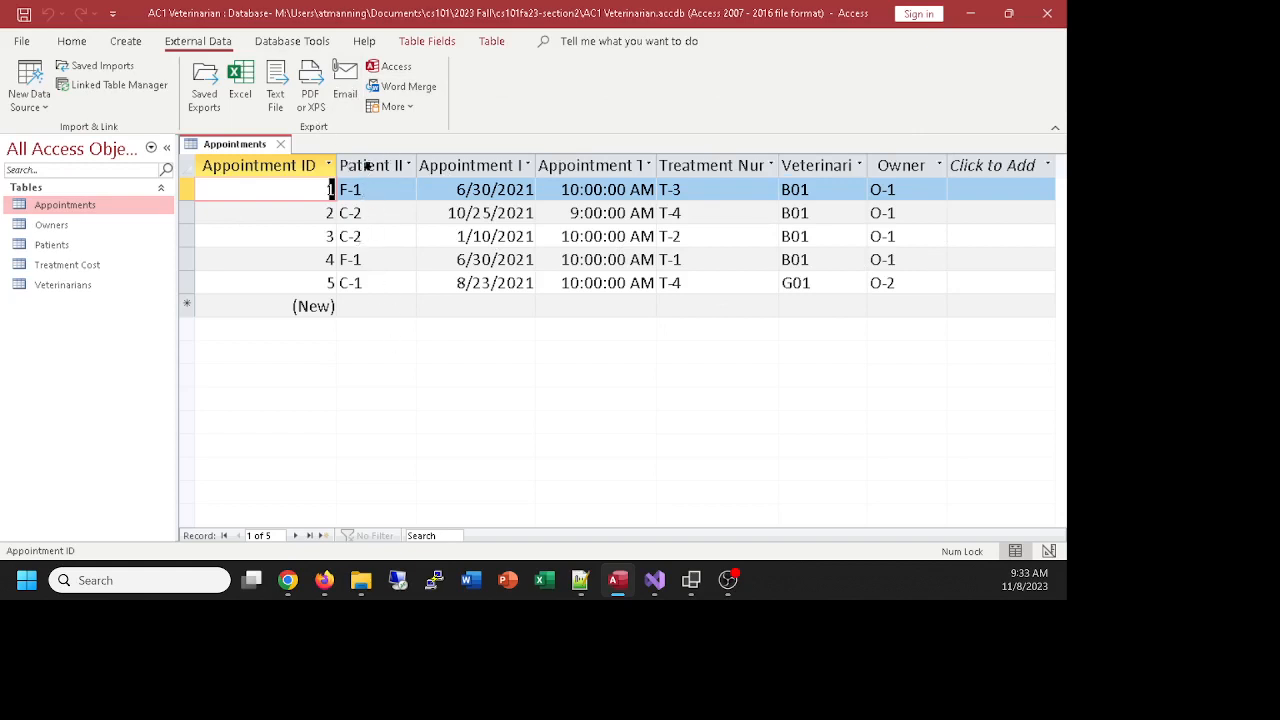
drag(417, 166, 429, 166)
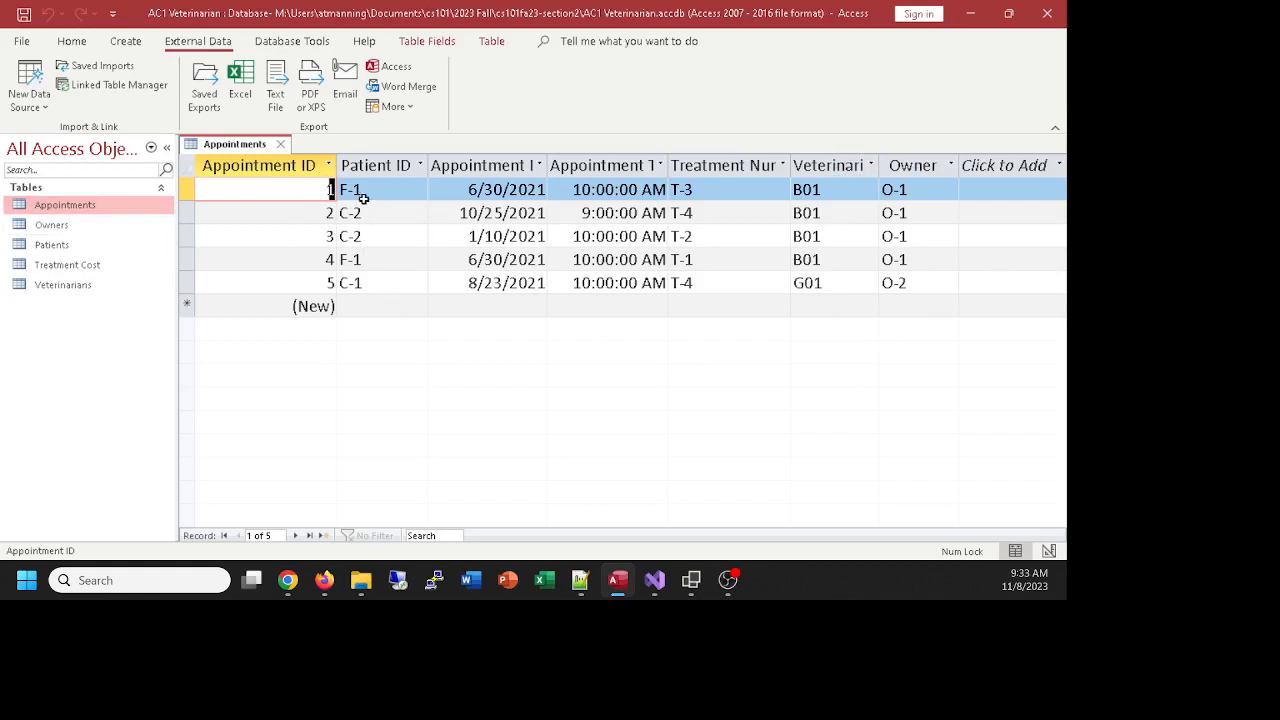
drag(336, 167, 249, 166)
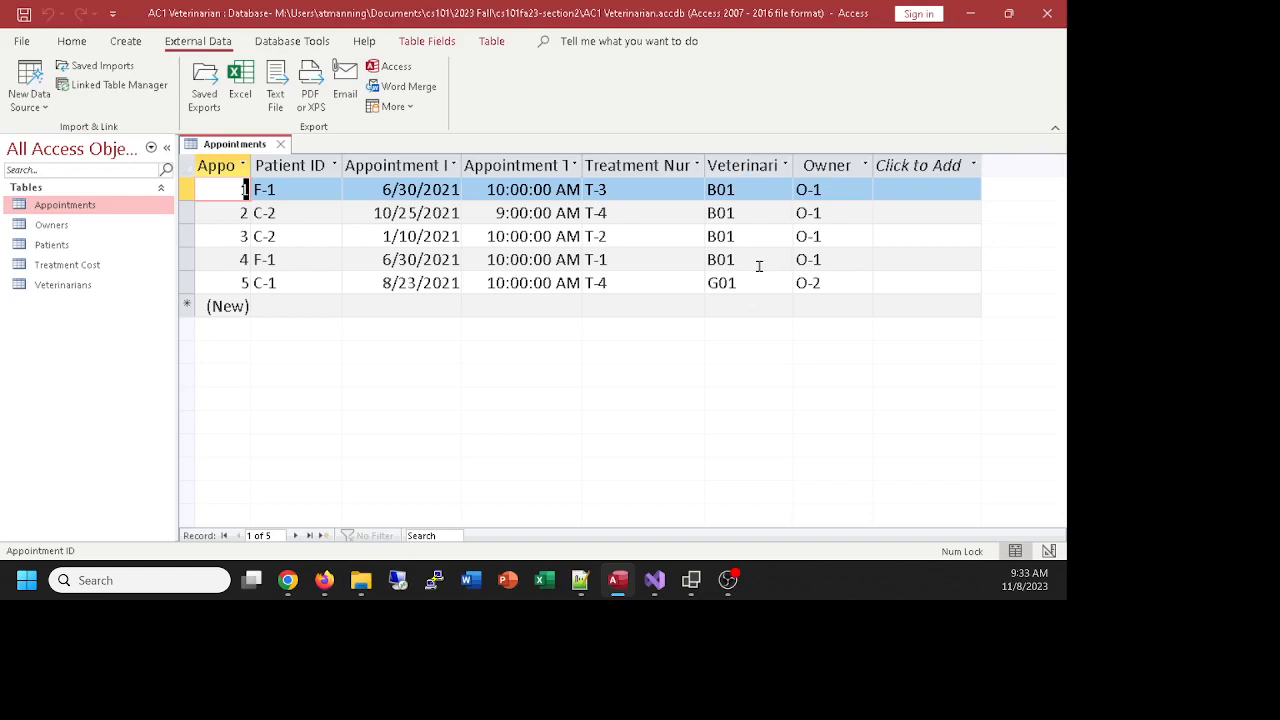
click(281, 145)
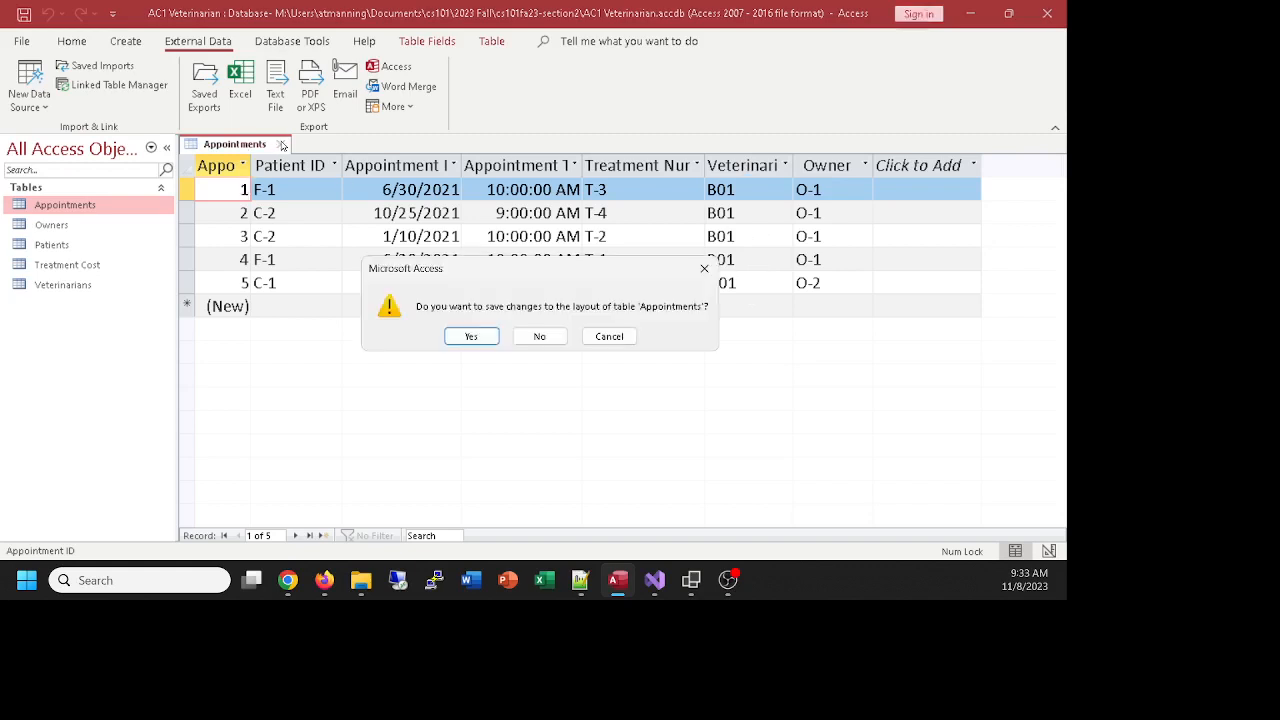
click(472, 336)
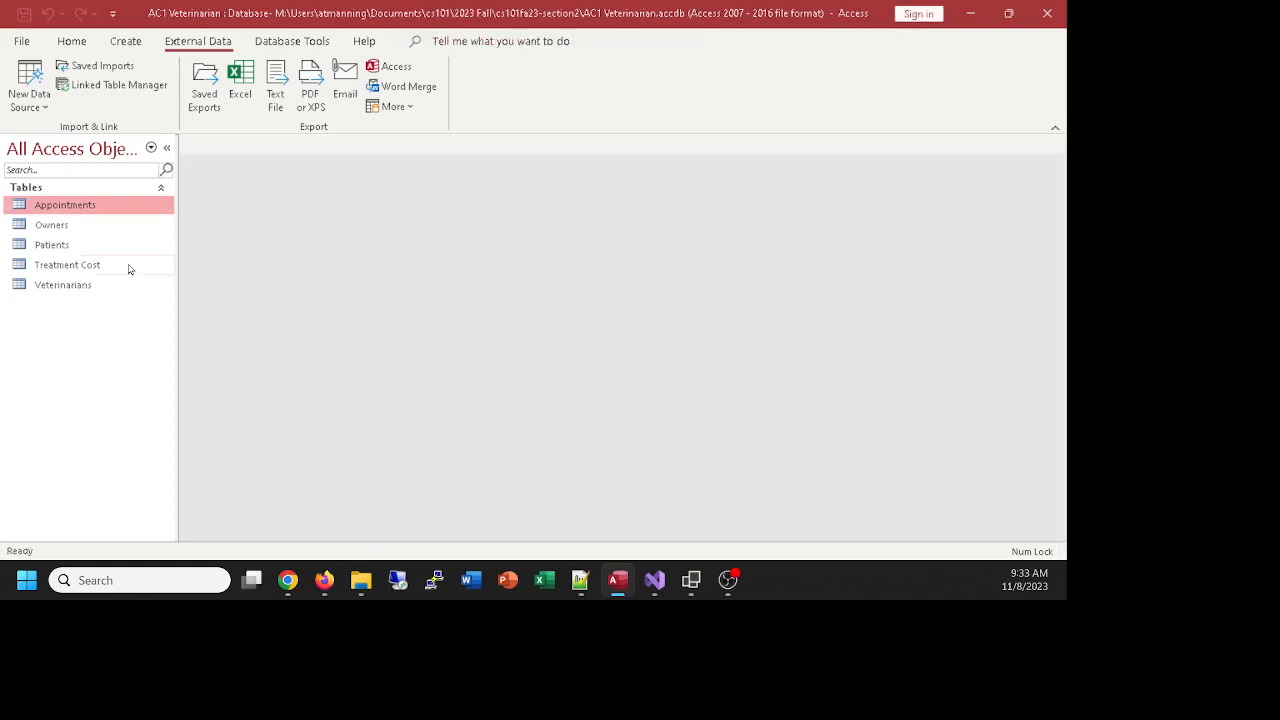
Review the records and fields of the imported Veterinarians table, and close it
double_click(63, 285)
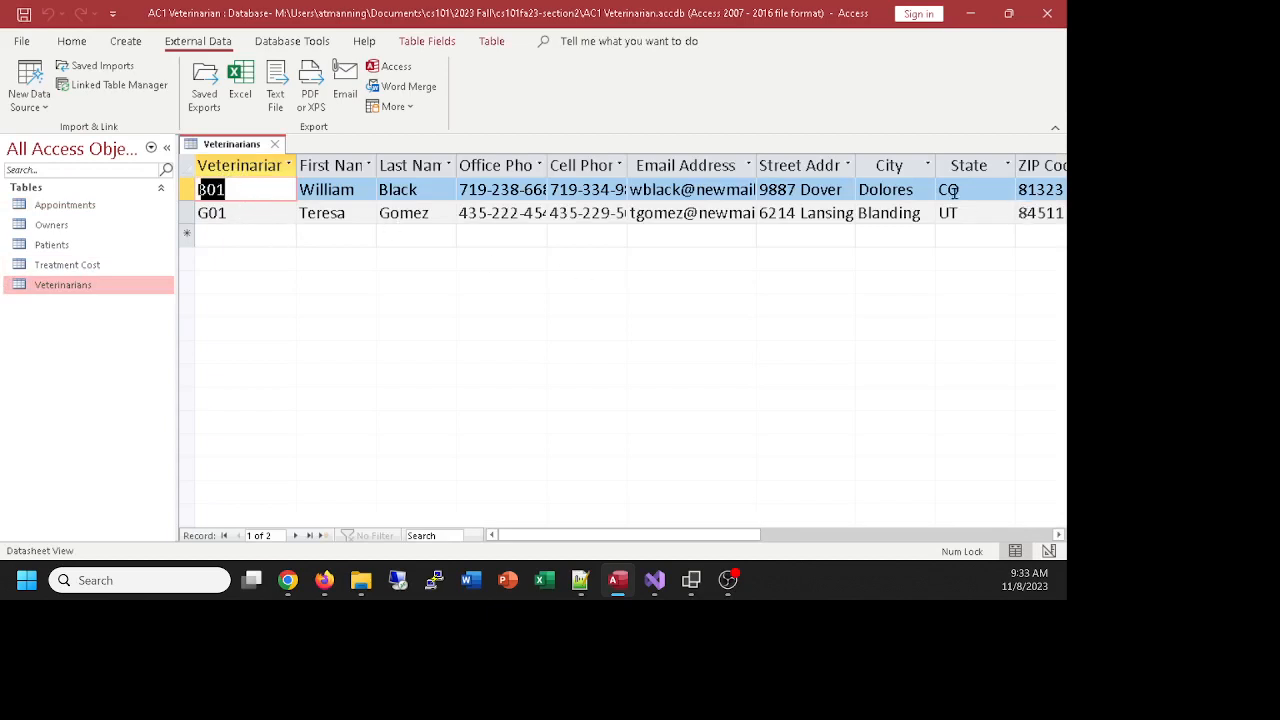
drag(643, 534, 580, 536)
click(274, 145)
Widen the Treatment column in the Treatment Cost table to fit its entries, and briefly check the Patients table
double_click(67, 264)
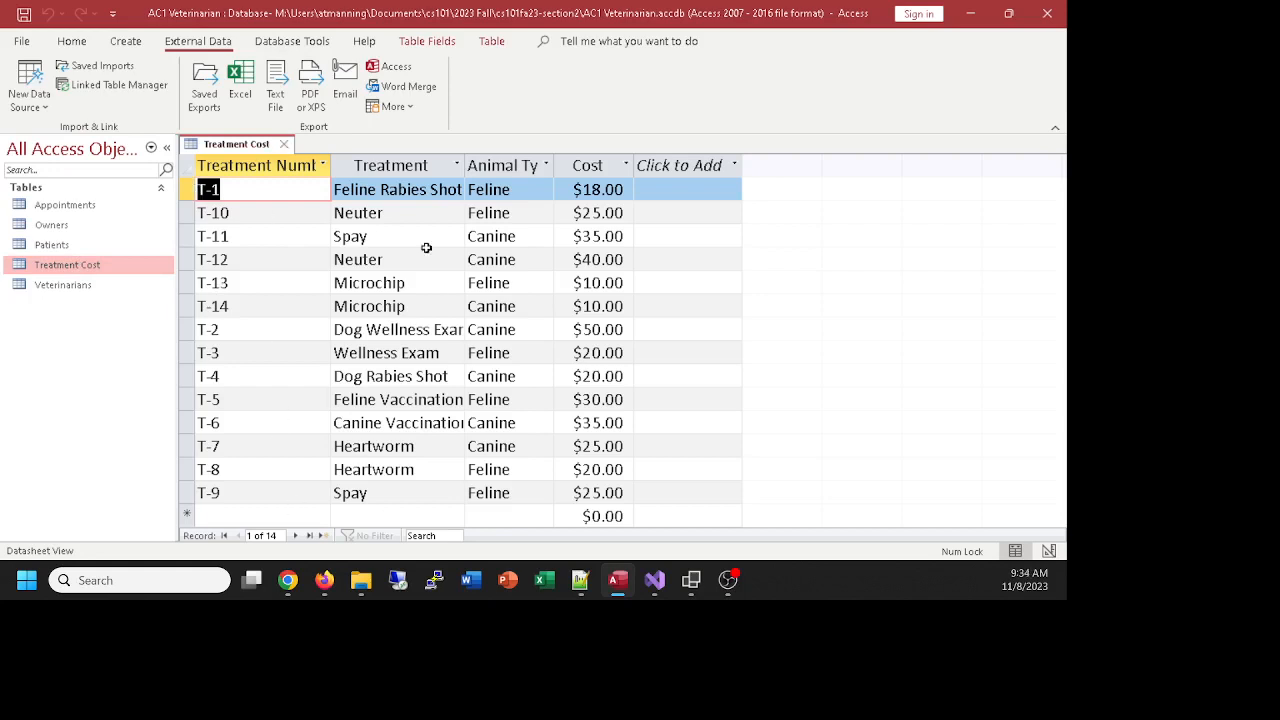
drag(469, 171, 493, 172)
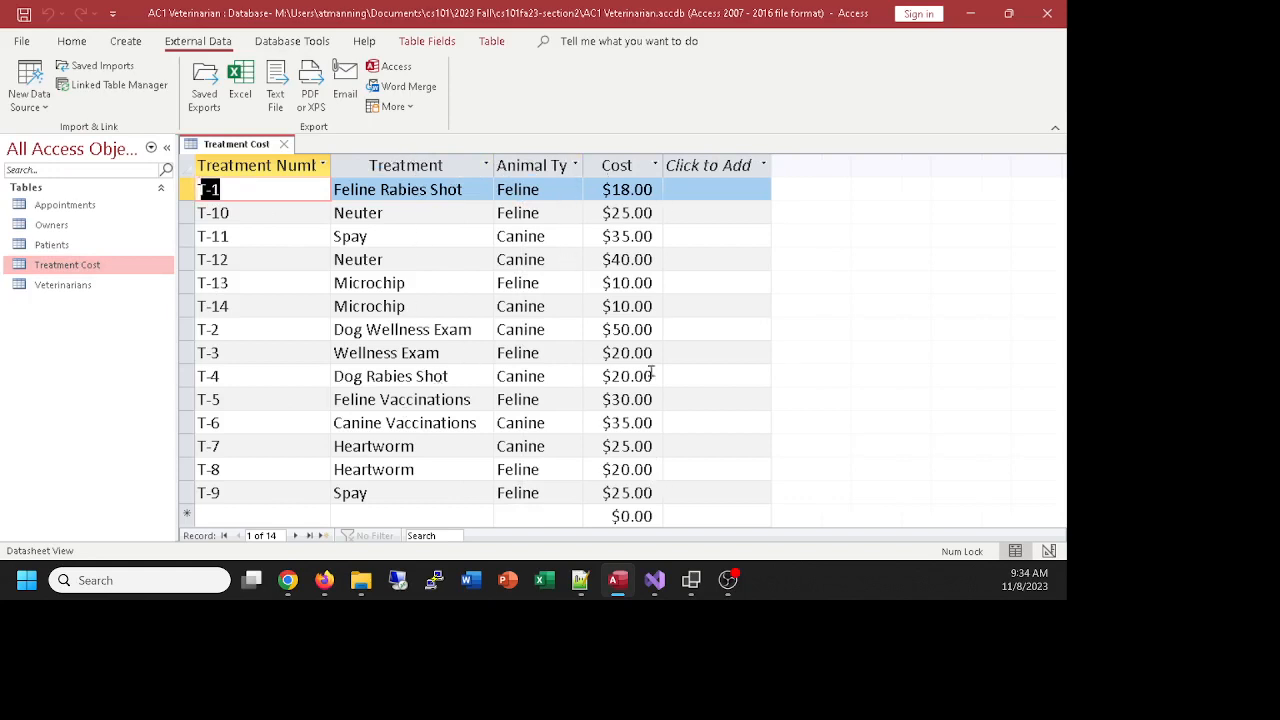
double_click(52, 245)
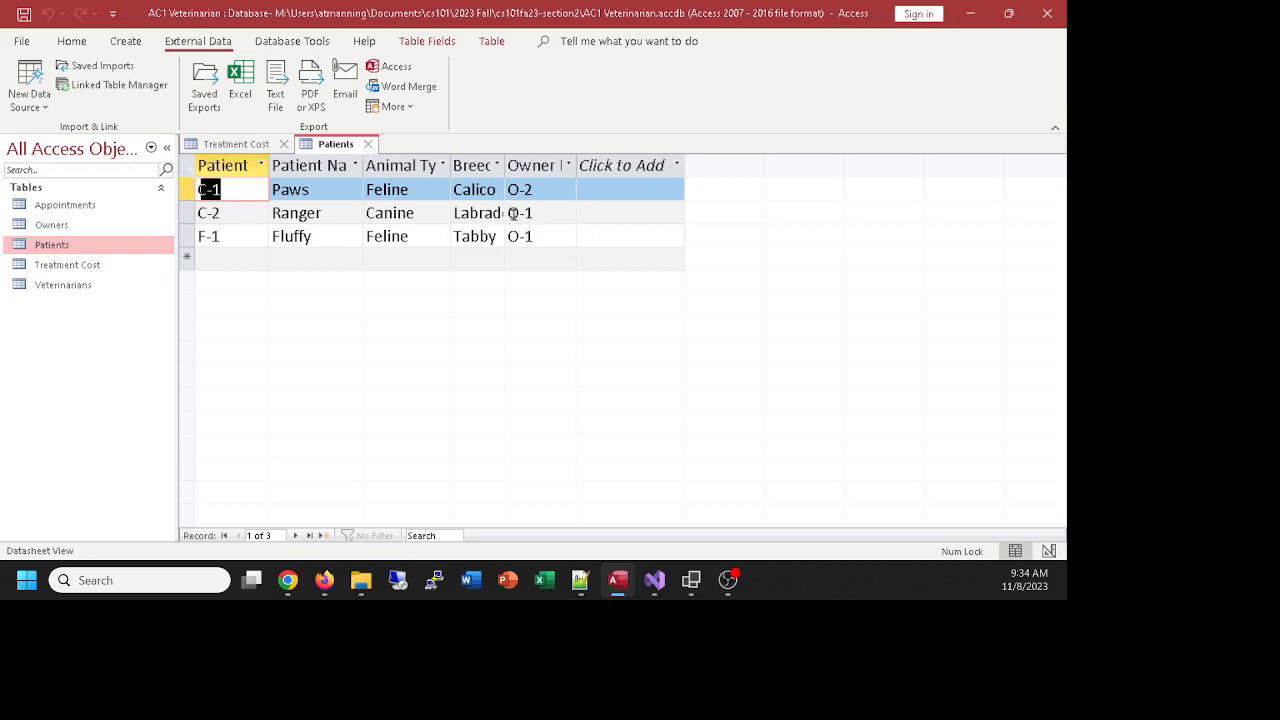
click(368, 145)
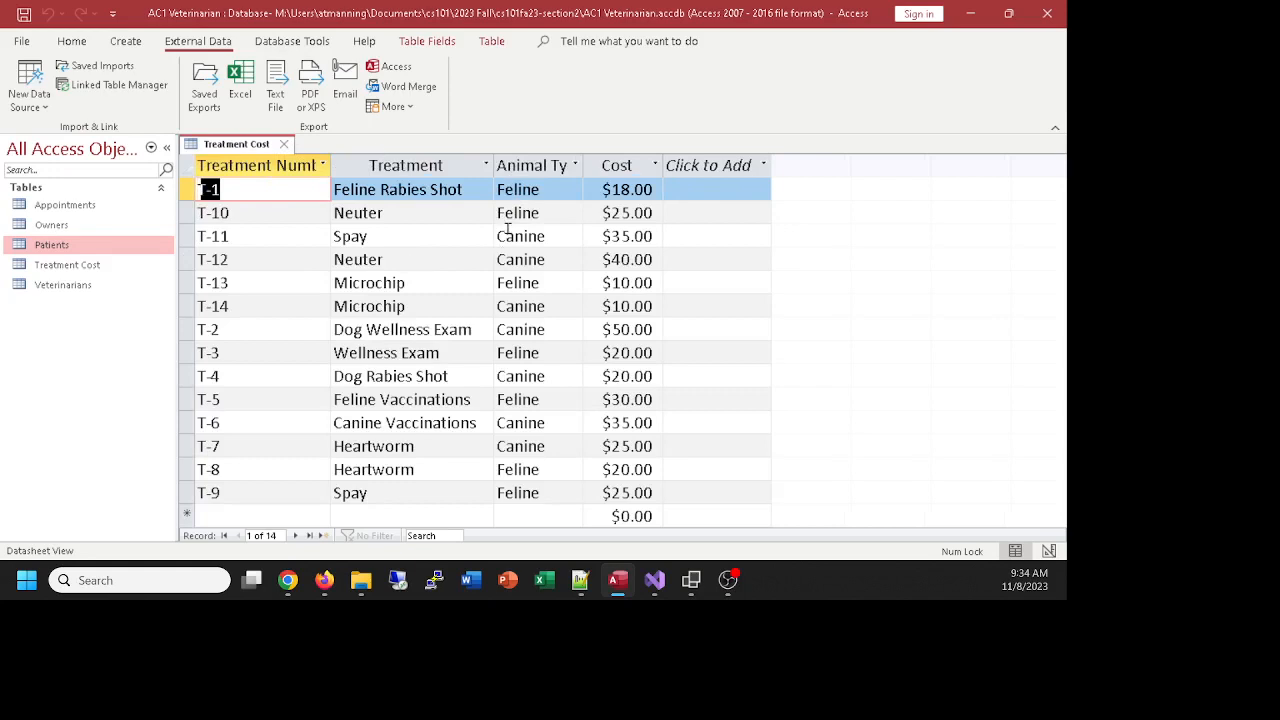
Close the Treatment Cost table with its layout changes saved
click(283, 145)
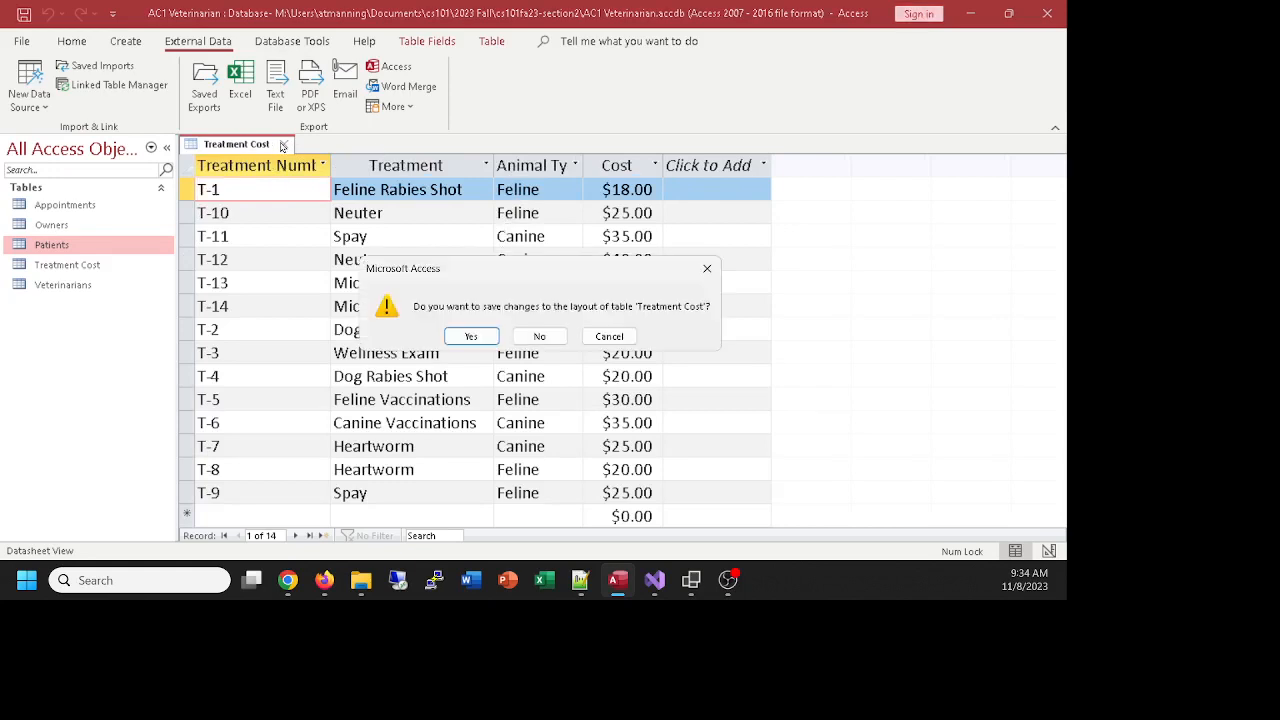
click(466, 337)
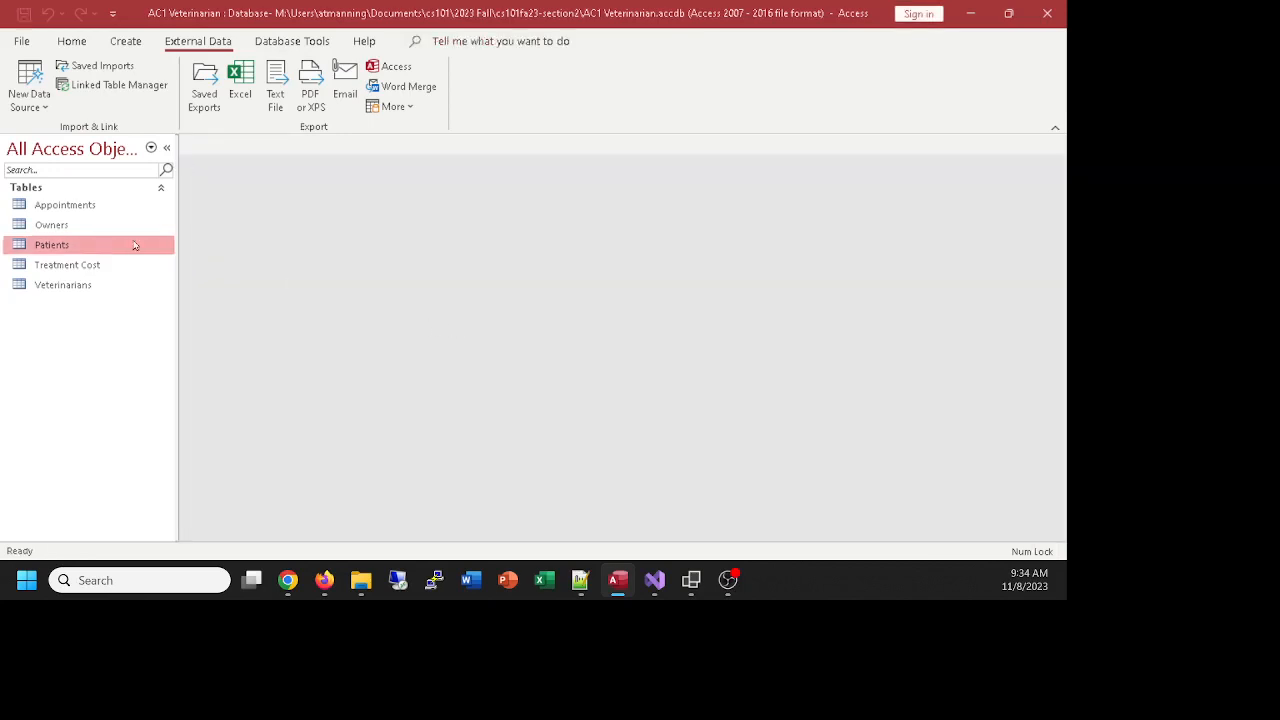
Open the Appointments table in Design View and check the data types of its Appointment ID and Appointment Date fields
click(64, 208)
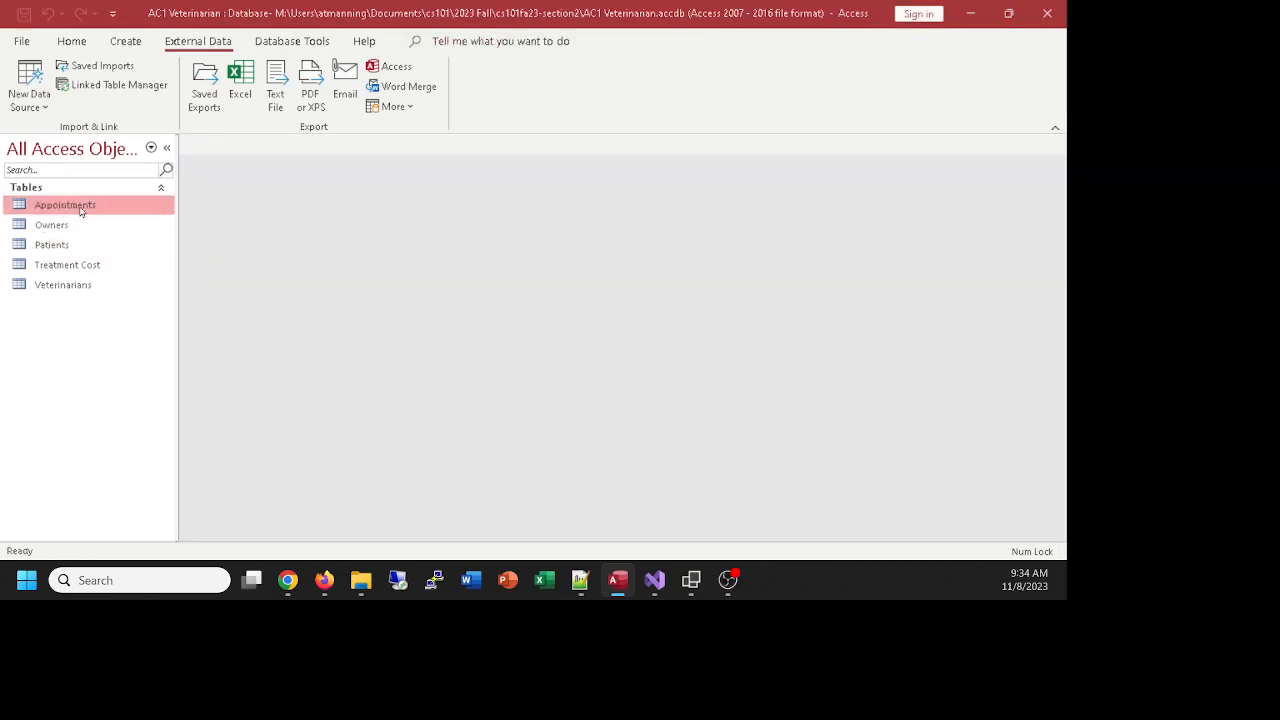
right_click(83, 210)
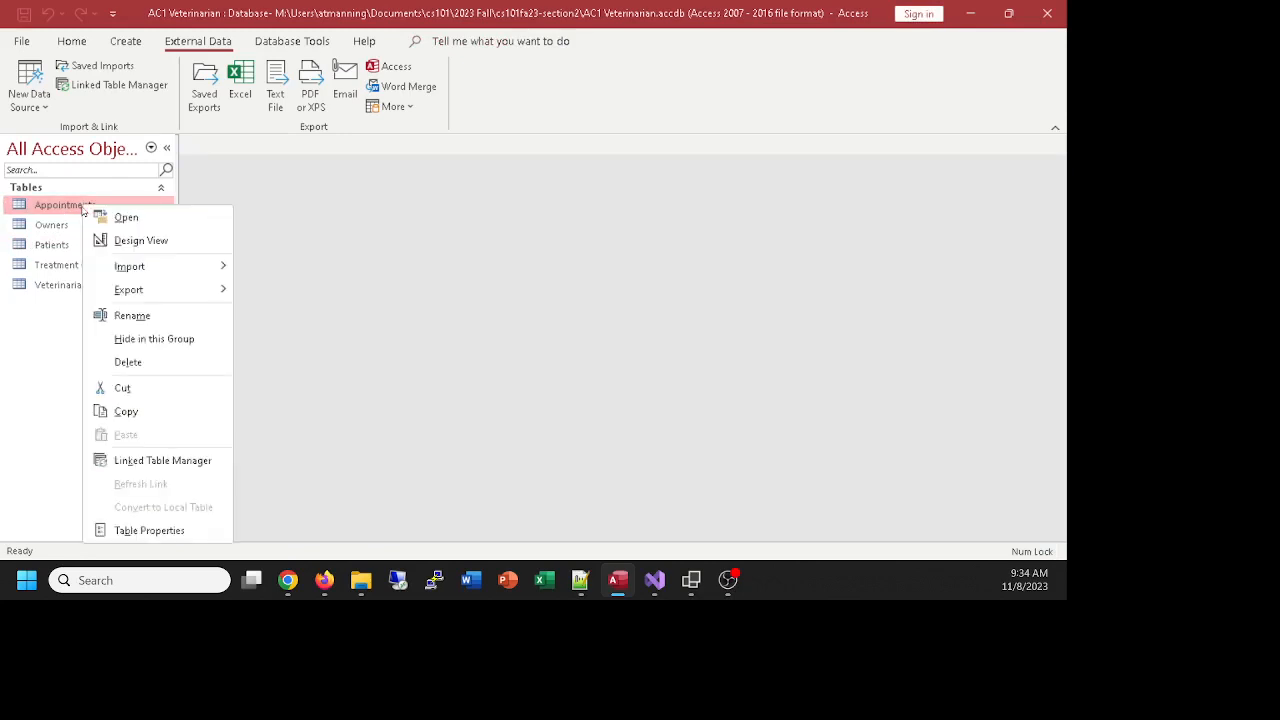
click(100, 241)
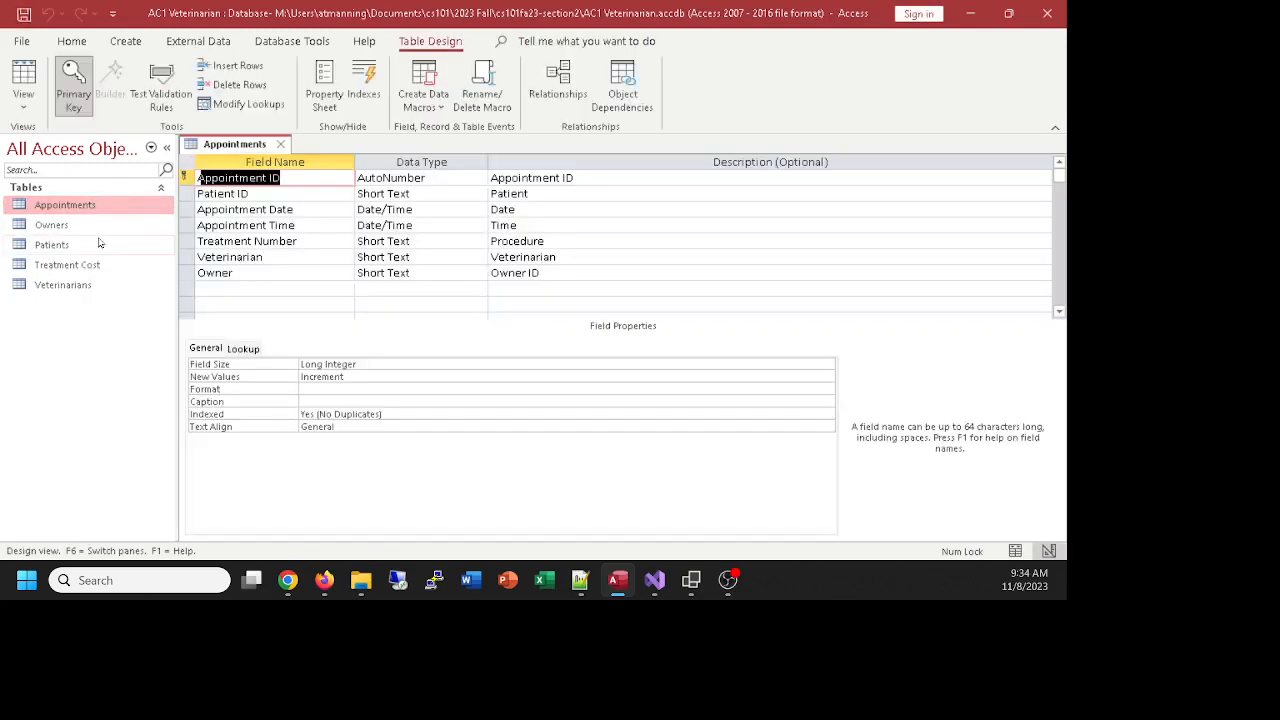
click(295, 180)
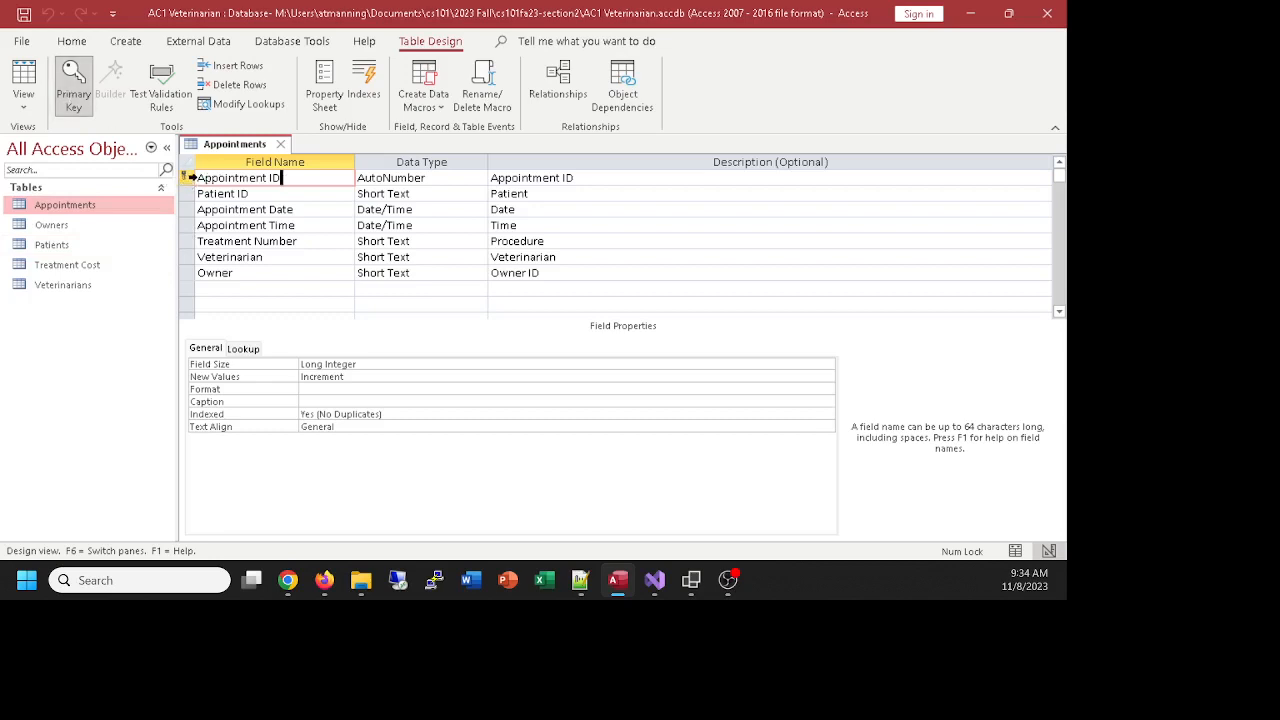
click(350, 178)
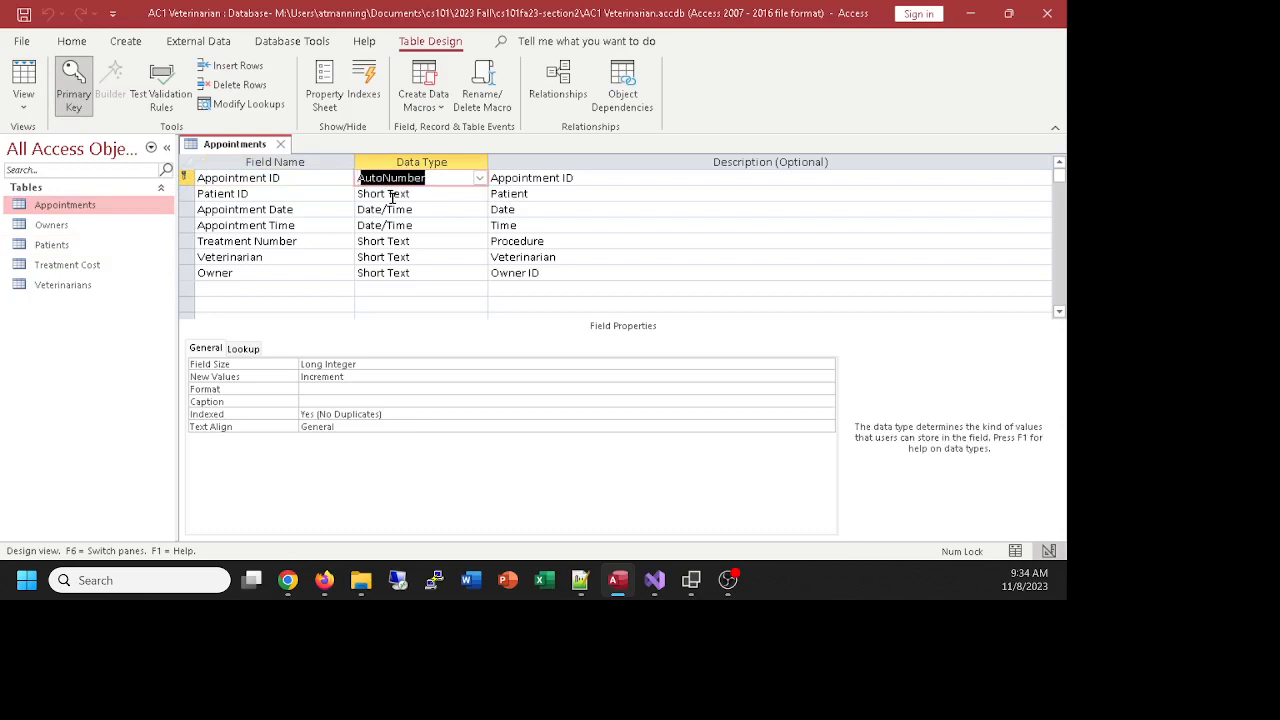
click(435, 209)
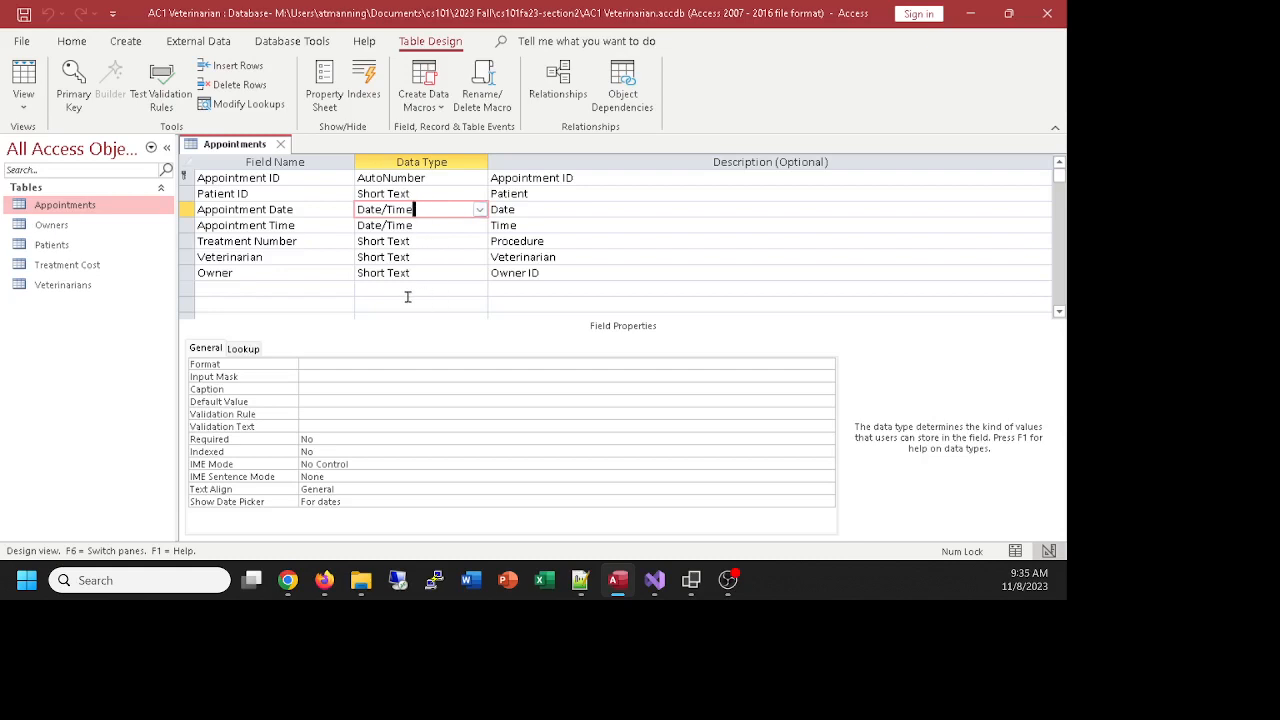
Extend the Patient ID field's description to "Patient - in Patients table", and add a dash to the Veterinarian field's description
click(620, 256)
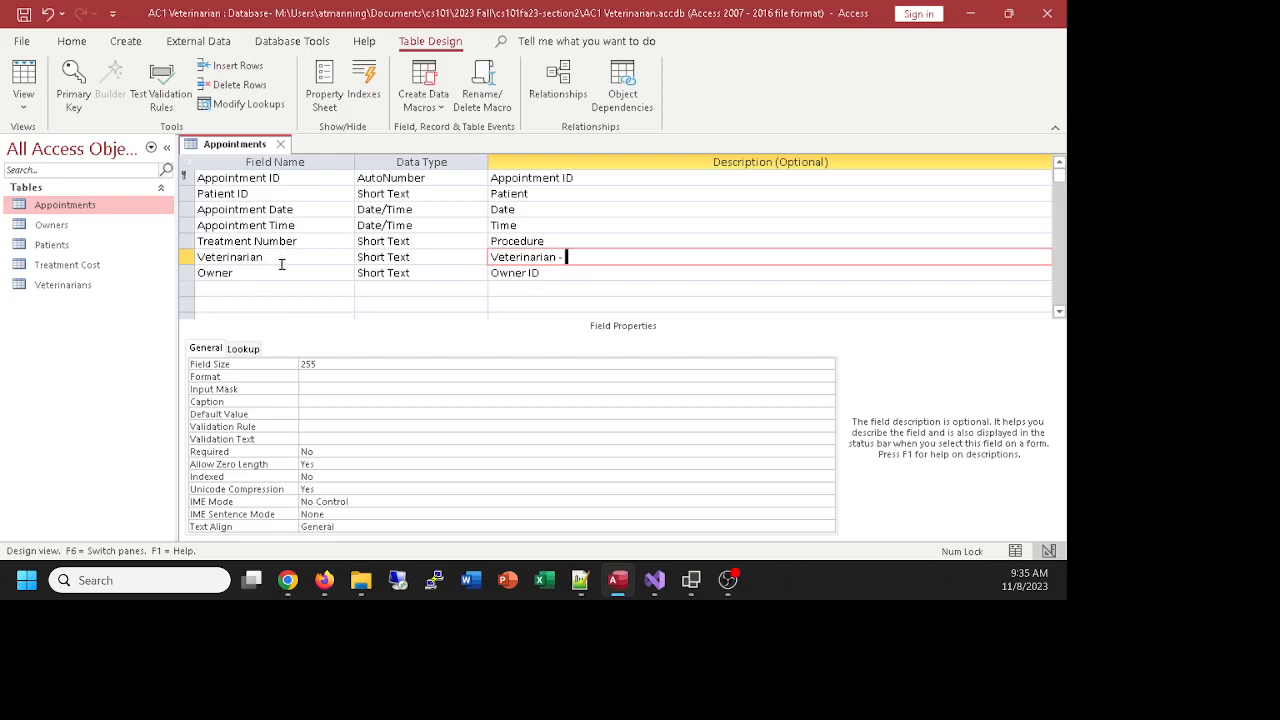
click(558, 192)
text(- in)
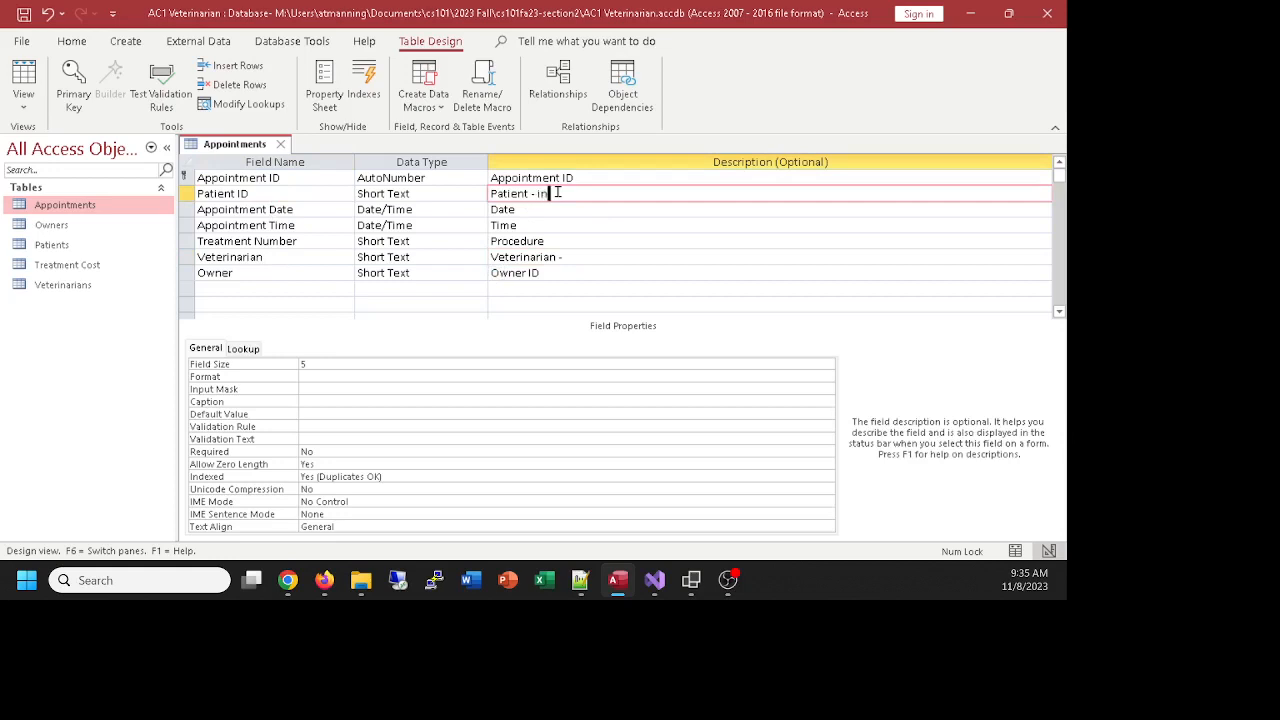
text( Patients table)
click(267, 192)
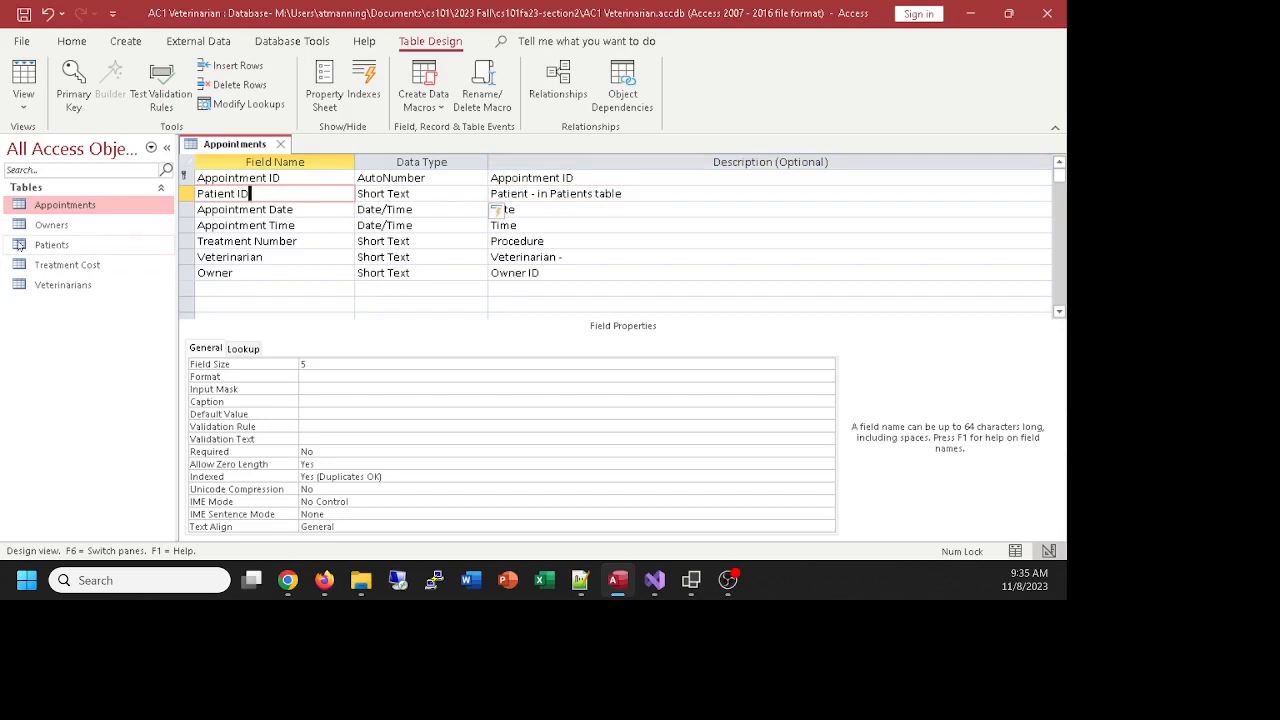
drag(50, 247, 24, 251)
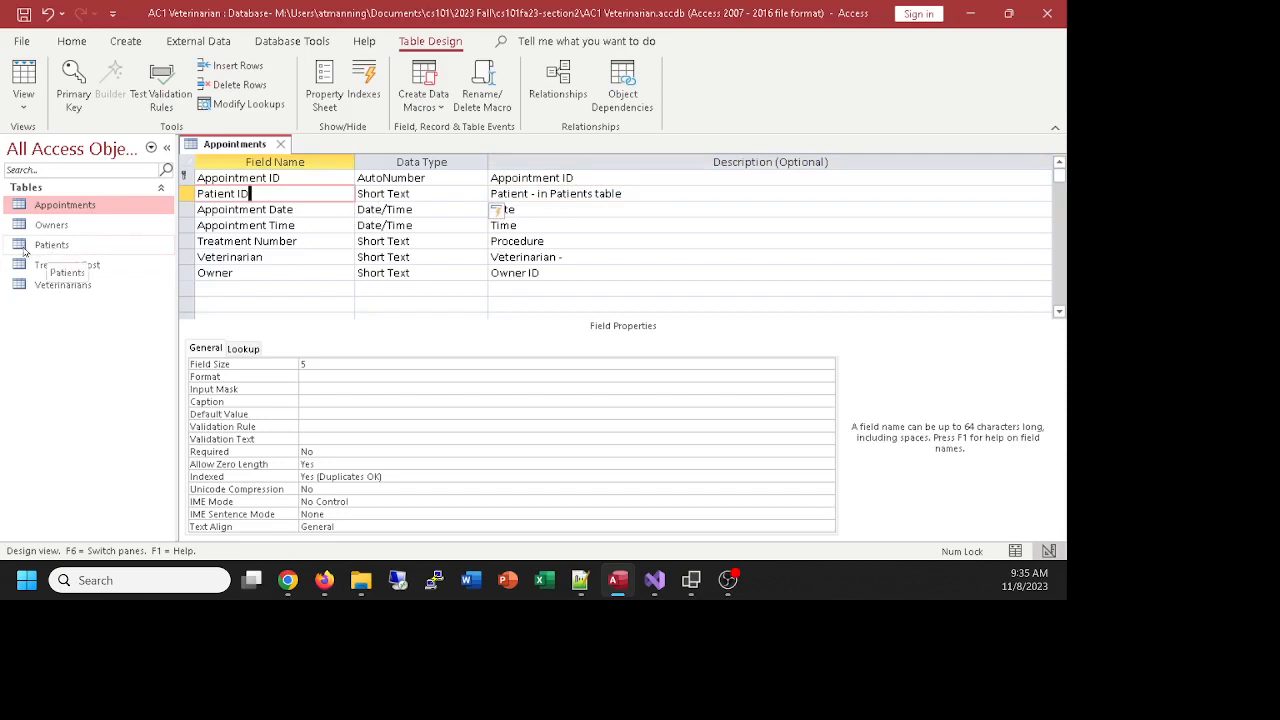
Complete the Veterinarian field's description as "Veterinarian - foreign key/link/relation to Veterinarian table"
click(279, 258)
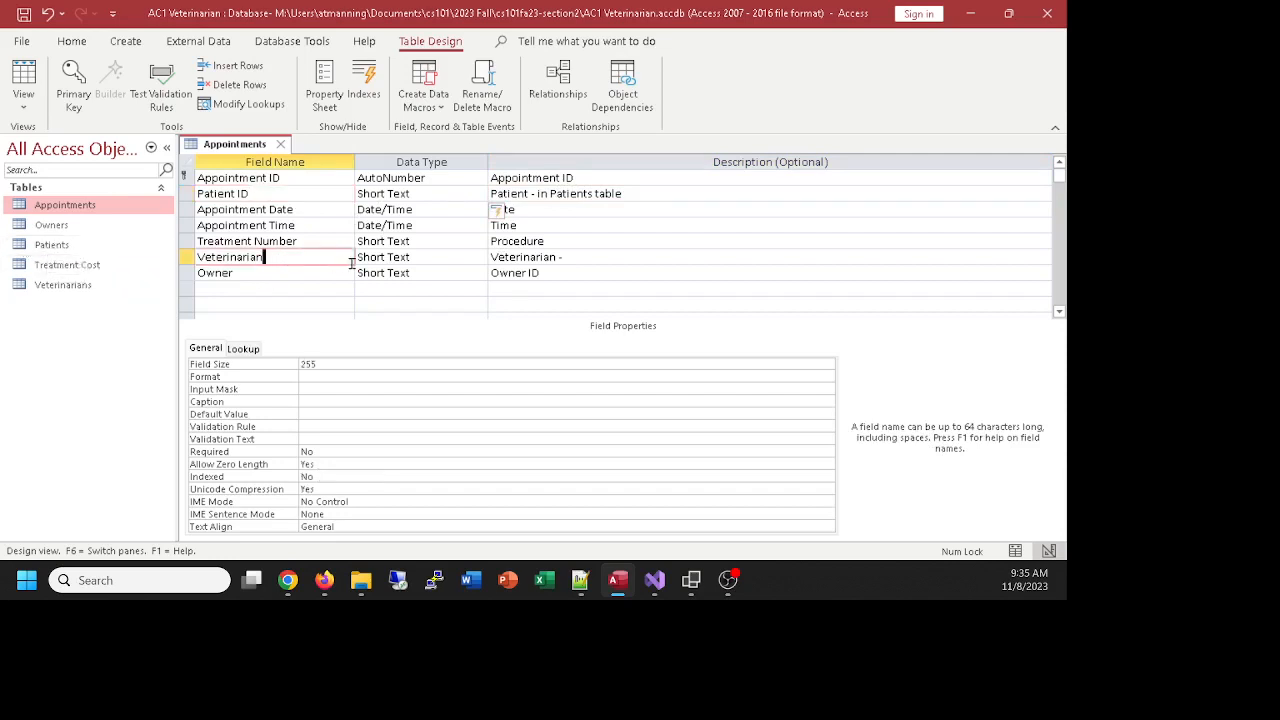
click(568, 257)
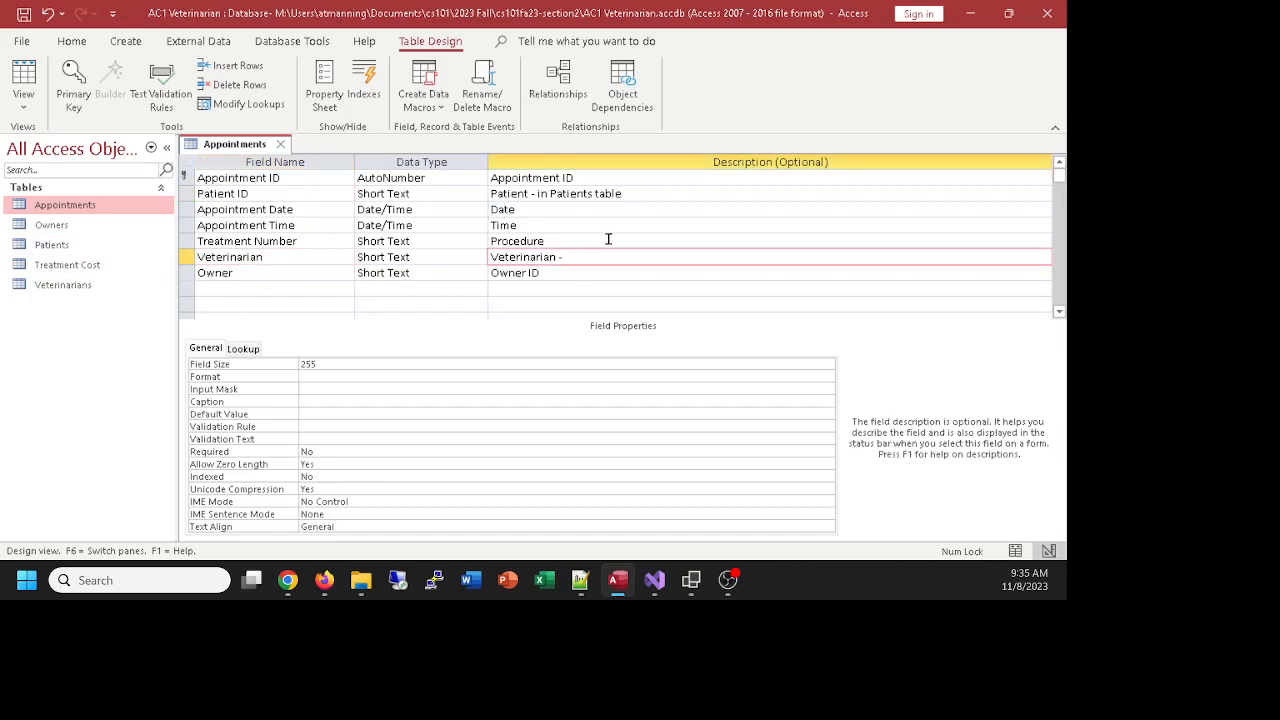
text(for)
text(eign)
text( key/li)
text(nk/relation)
text( to )
text(Ve)
text(ter)
key(BackSpace)
text(erinarian table)
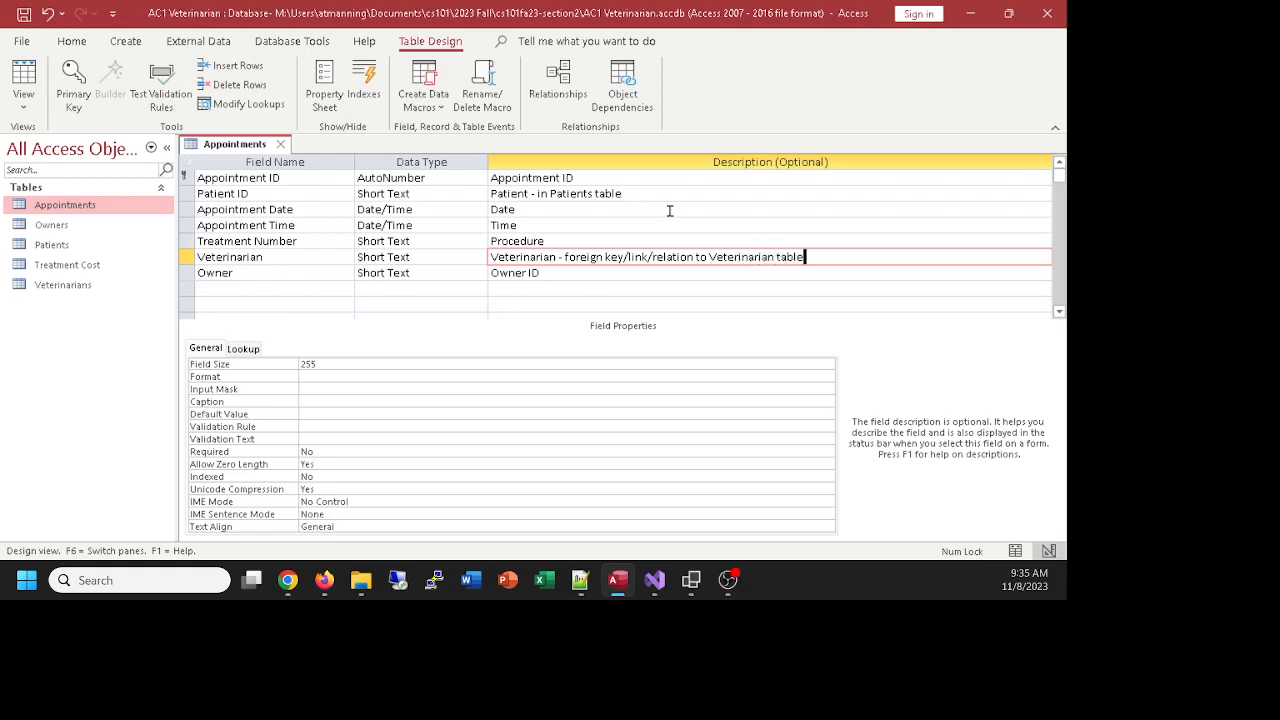
Extend the Owner field's description to "Owner ID - link to owner aka foreign key/relationship in Owners table"
click(575, 273)
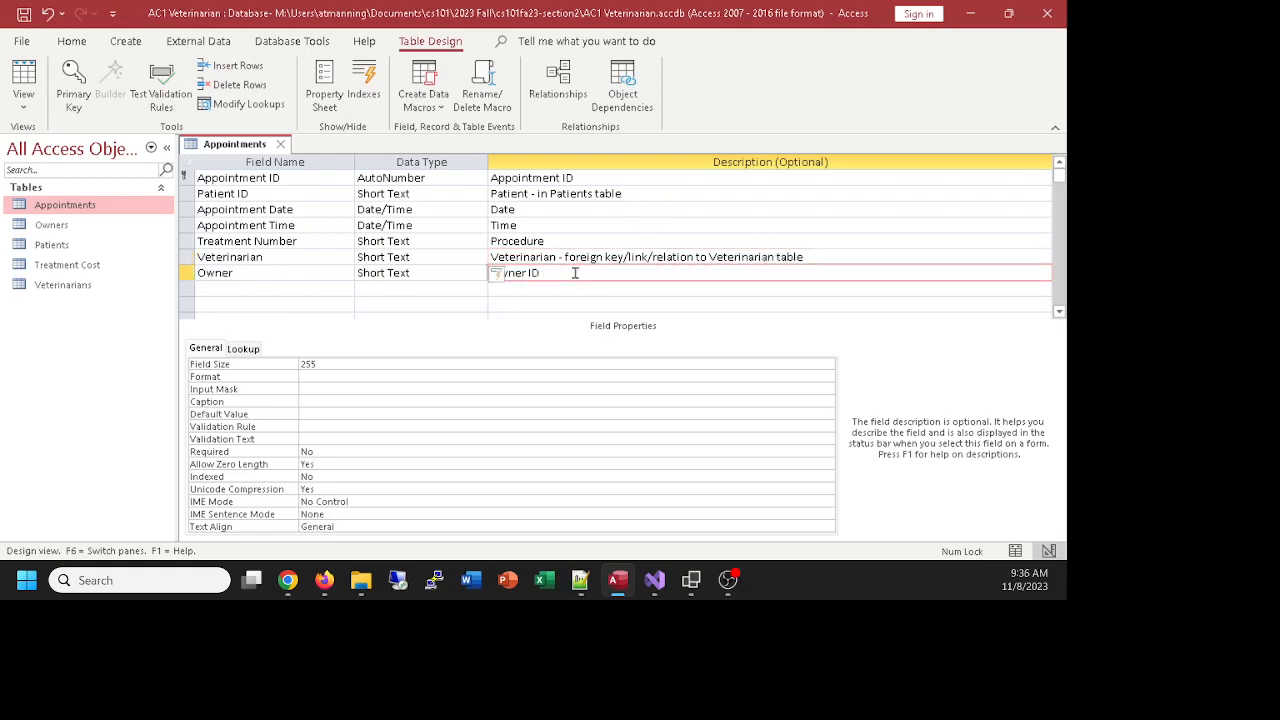
text(- link to owner aka)
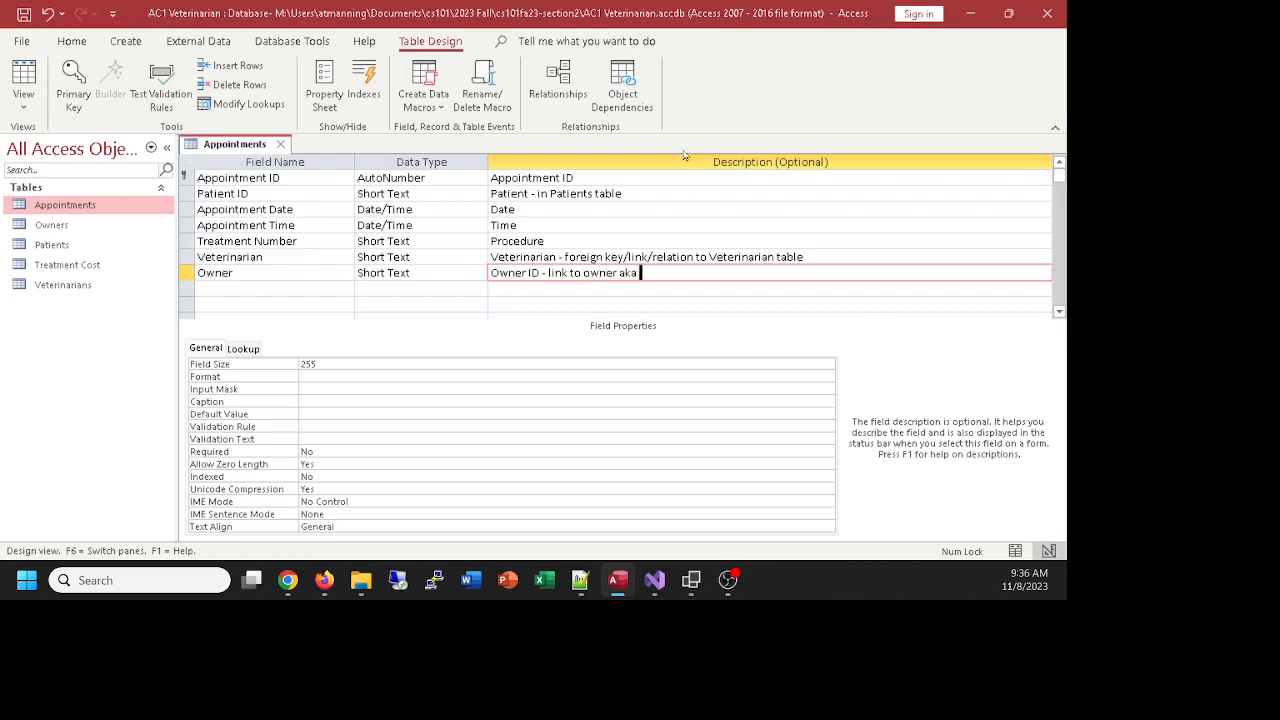
text( foreign key/relationship)
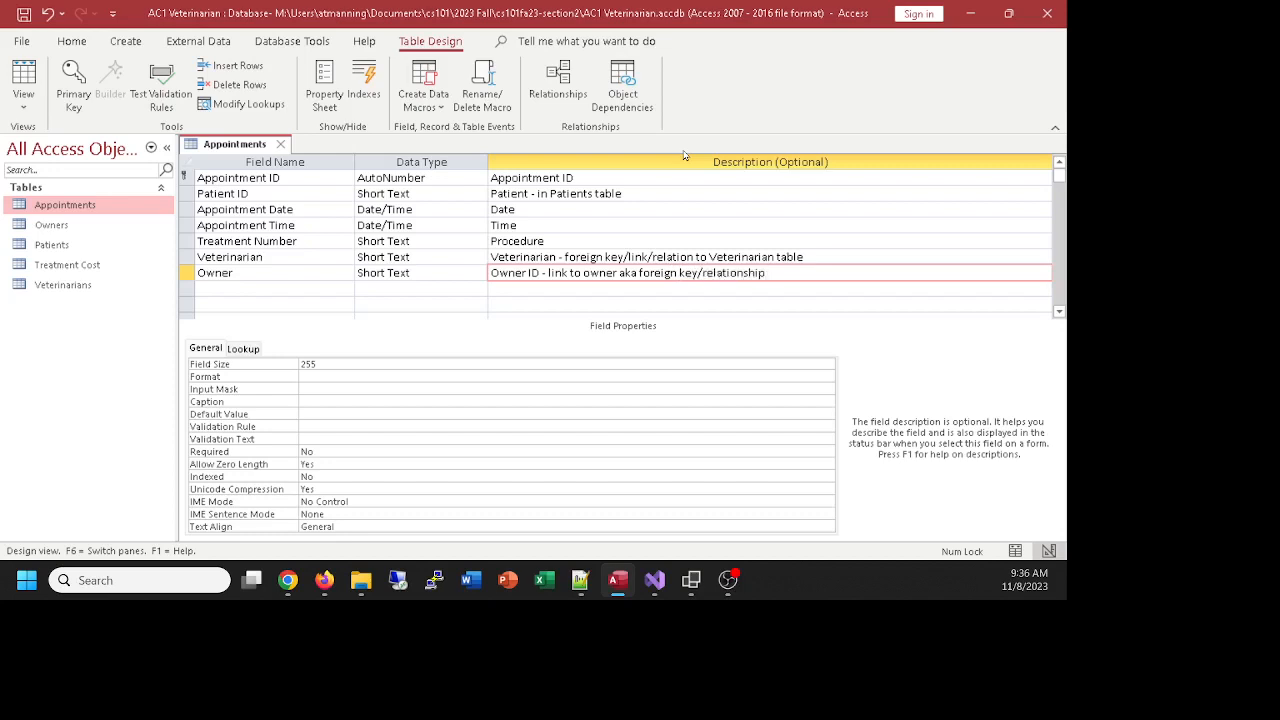
text(n Owners table)
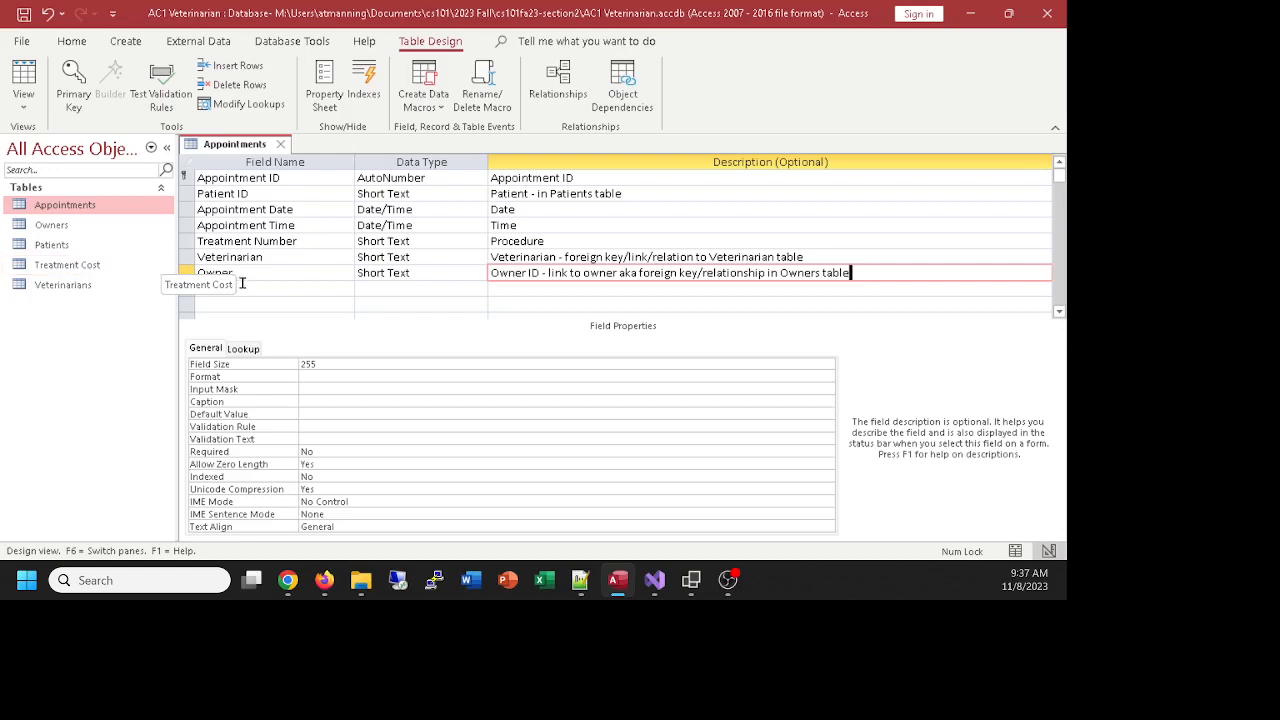
Switch the Appointments table to Datasheet View with its design changes saved, and close it
click(27, 78)
click(492, 339)
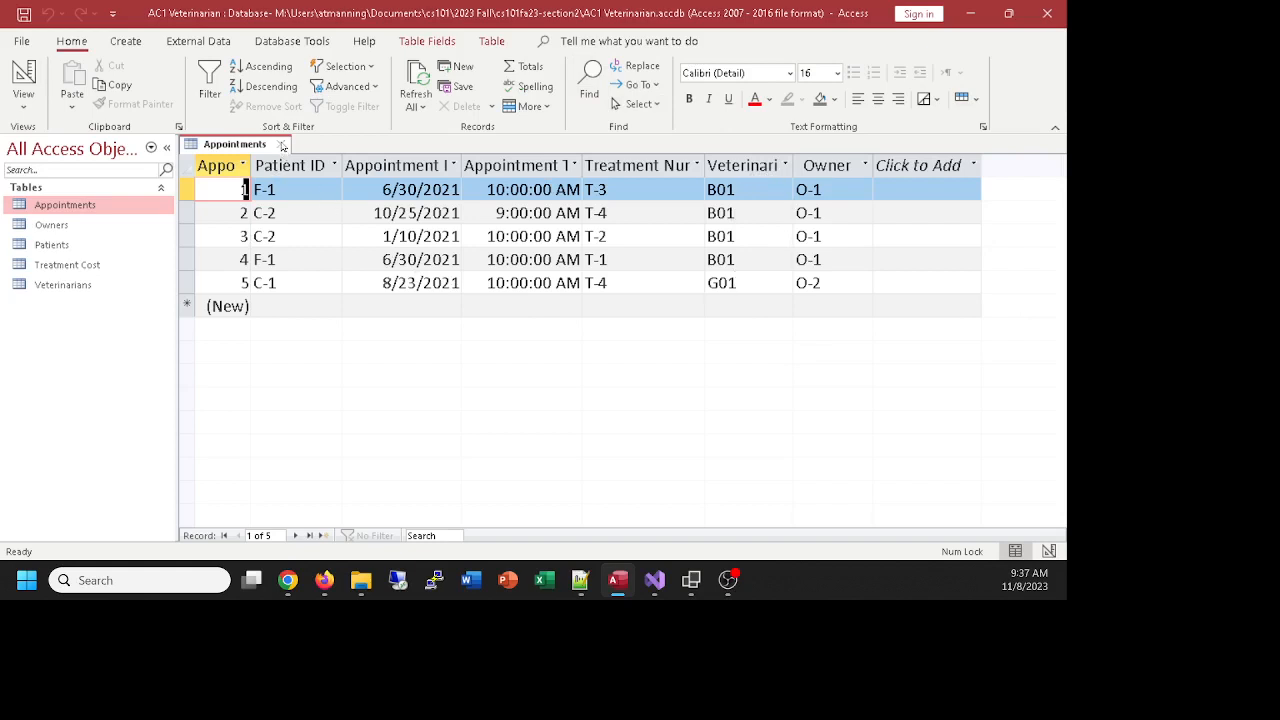
click(281, 144)
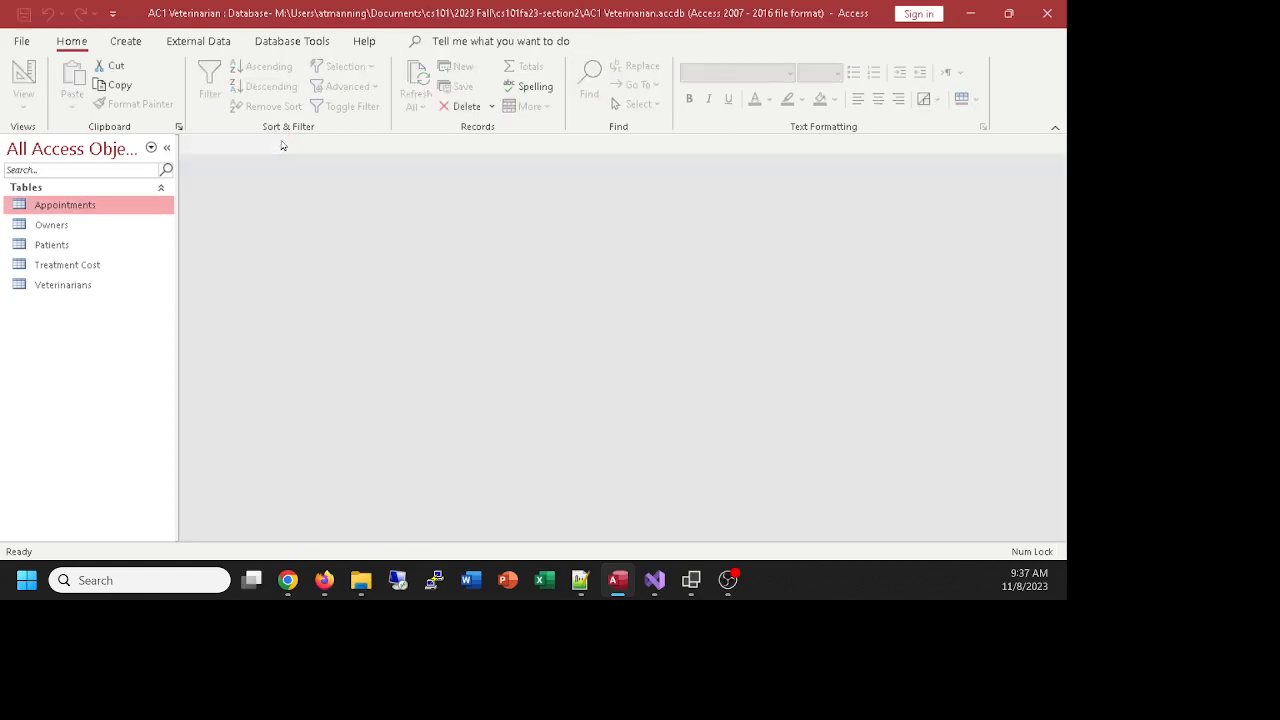
Review the records in the Owners table, and close it
double_click(62, 229)
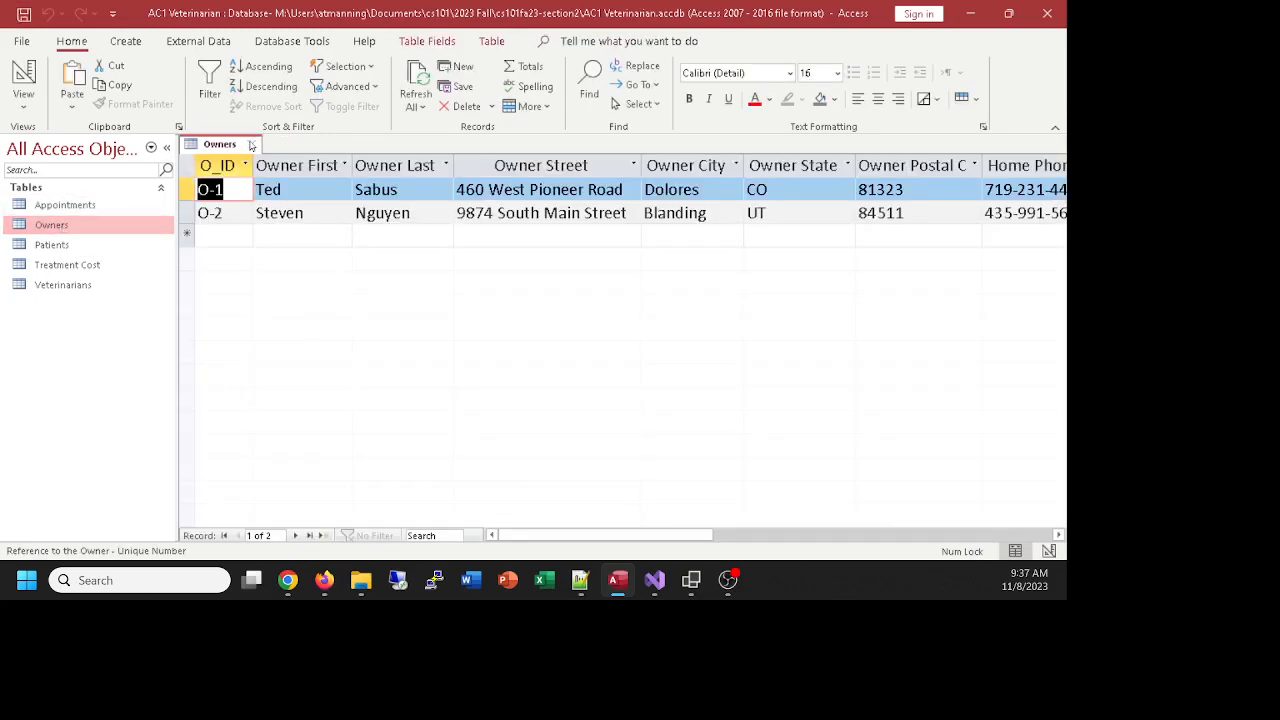
click(251, 145)
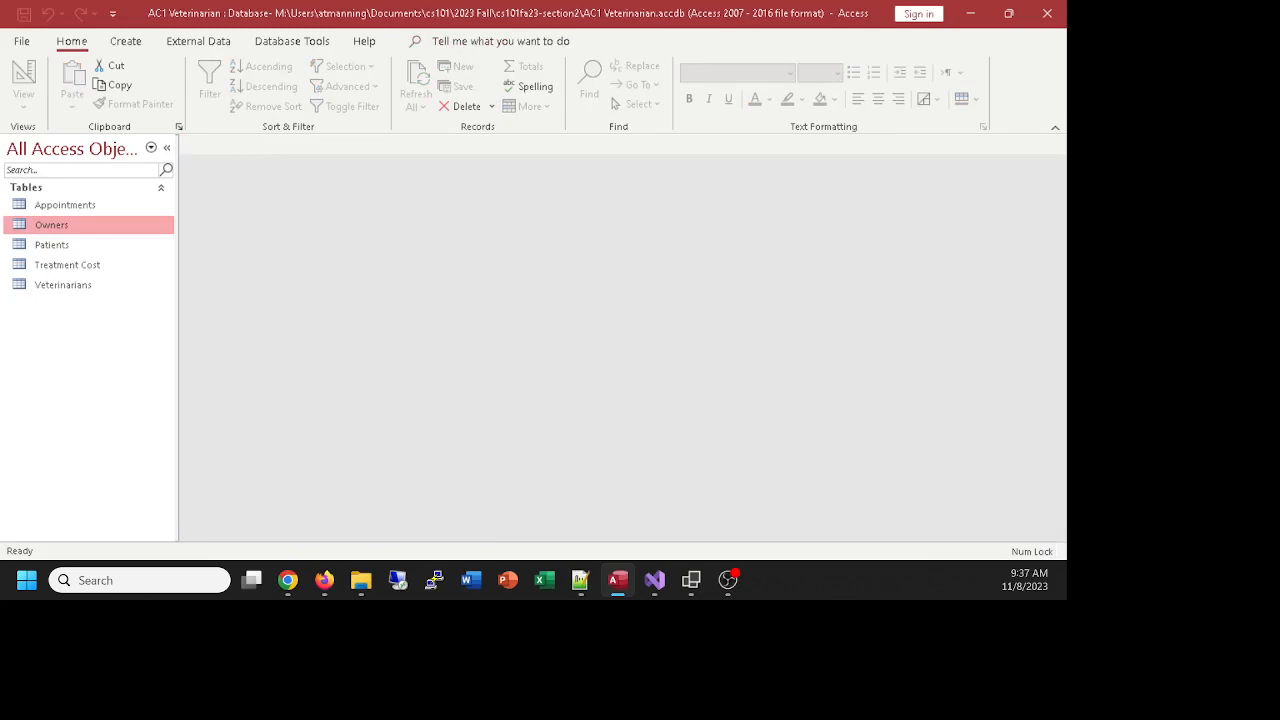
click(287, 580)
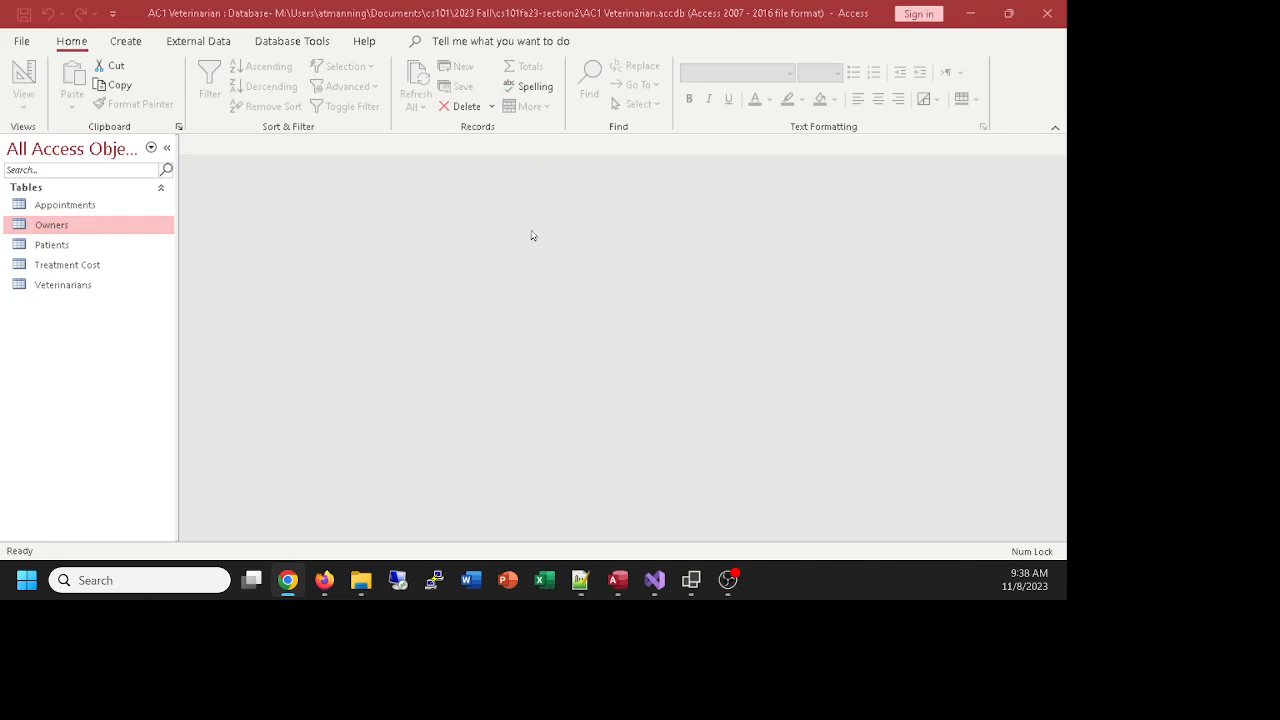
Start a new query with the Simple Query Wizard, using the Owners table as its source
click(130, 43)
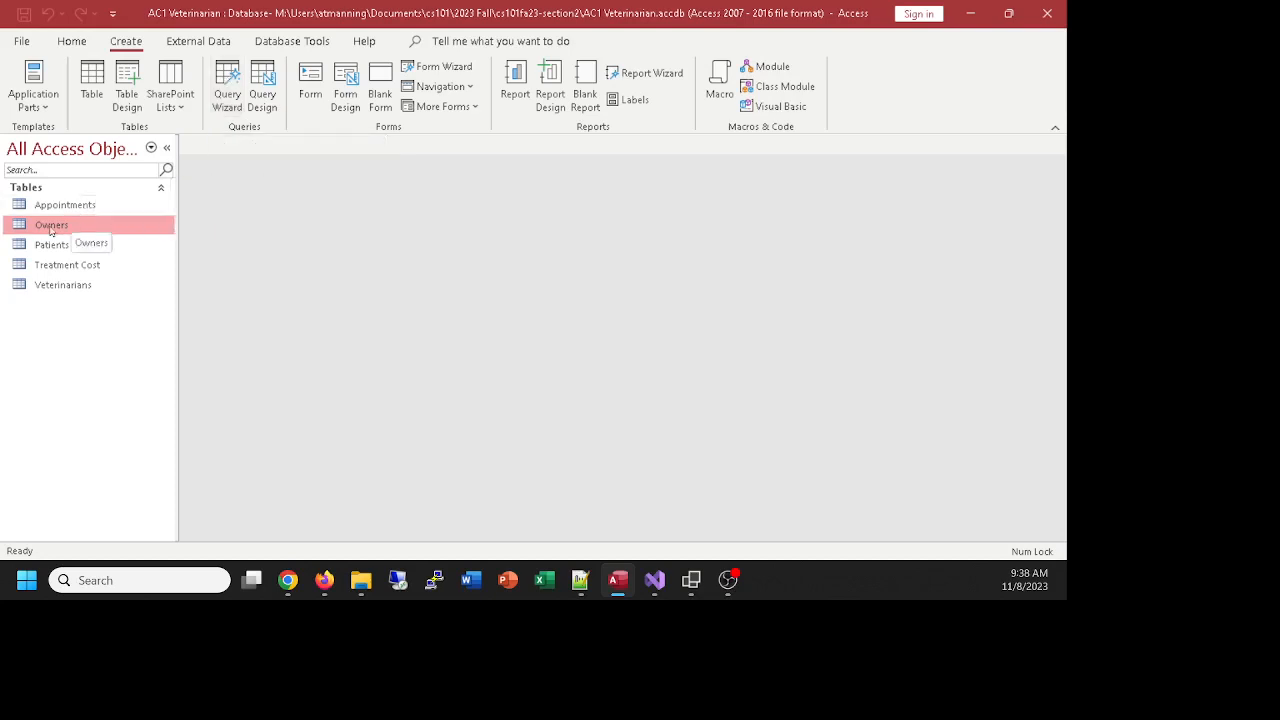
click(228, 90)
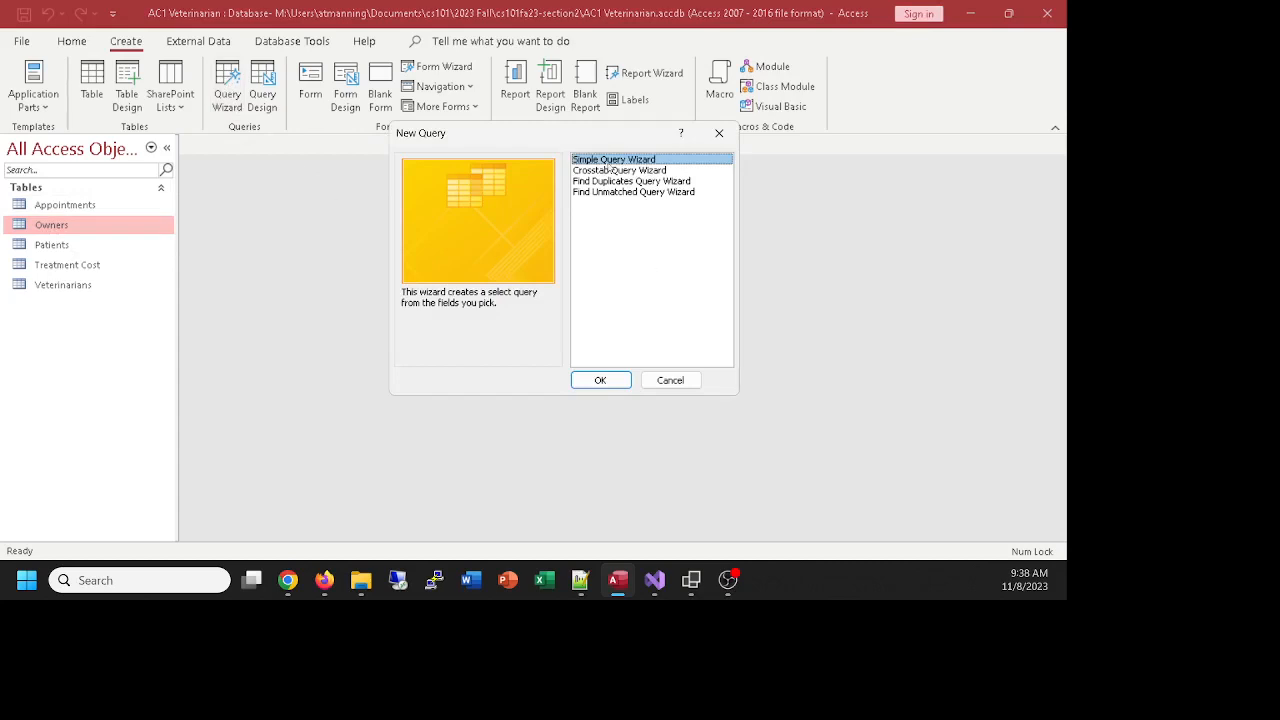
click(590, 379)
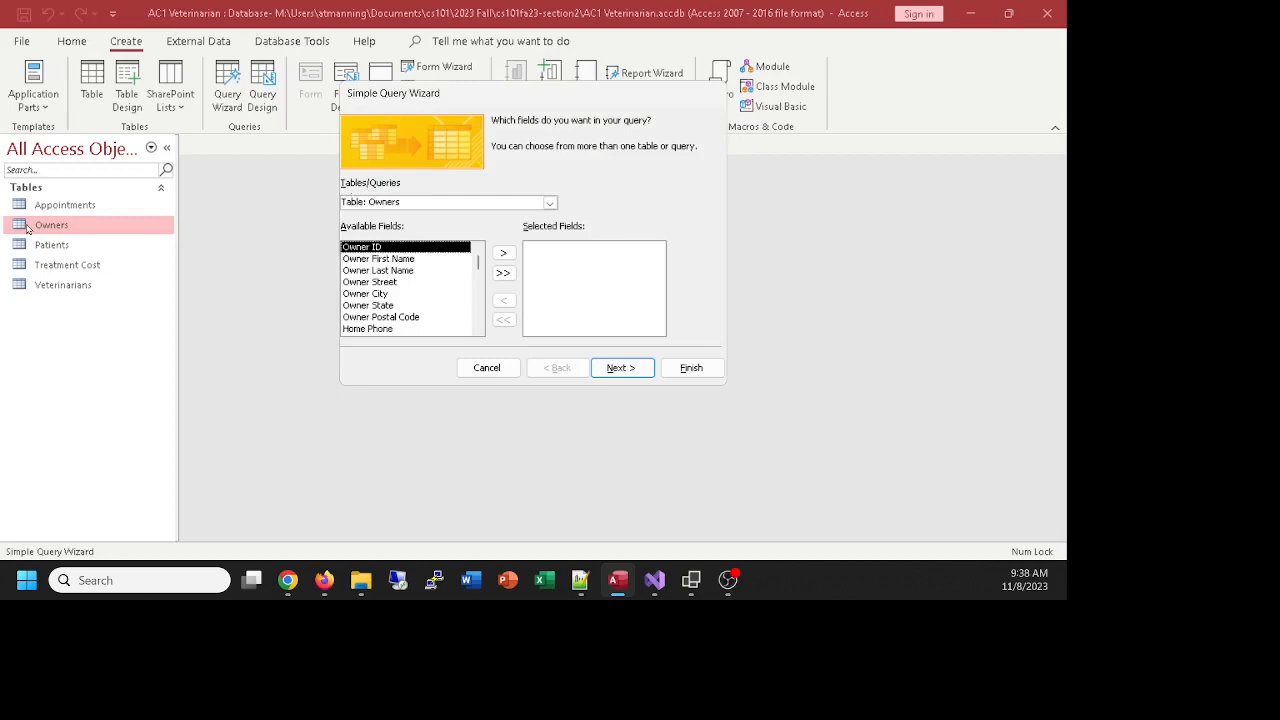
click(549, 203)
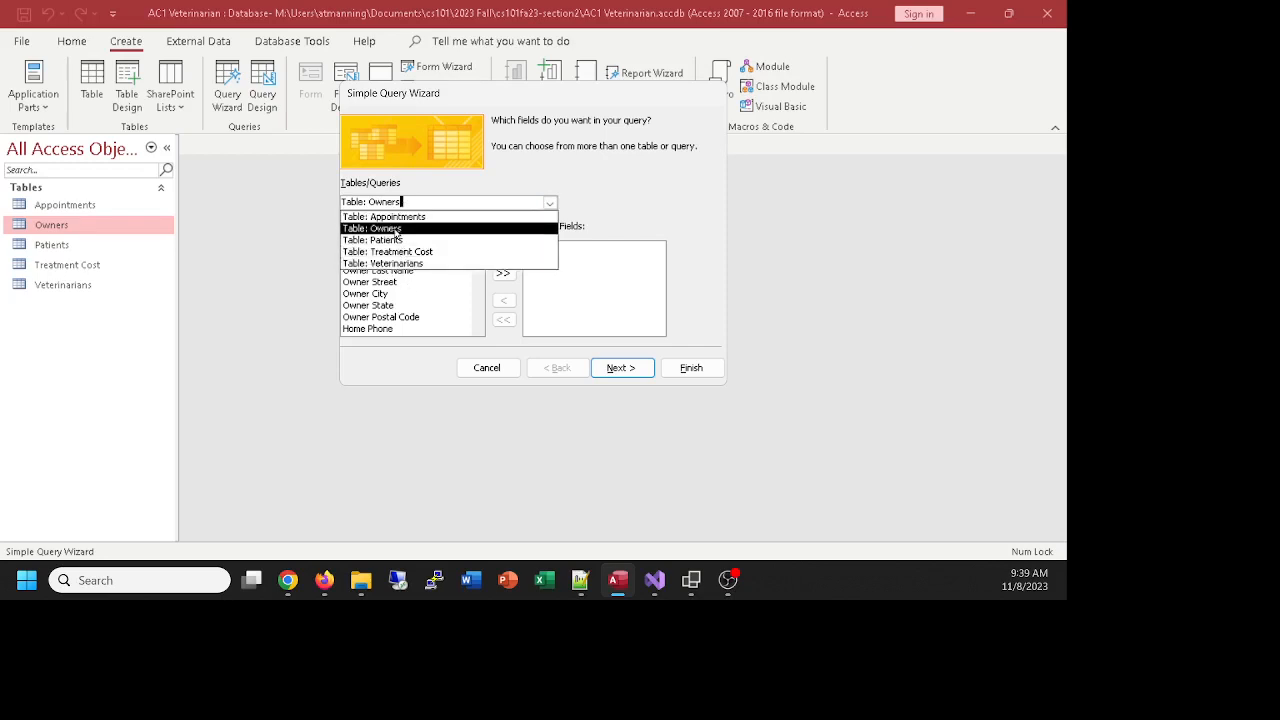
click(397, 229)
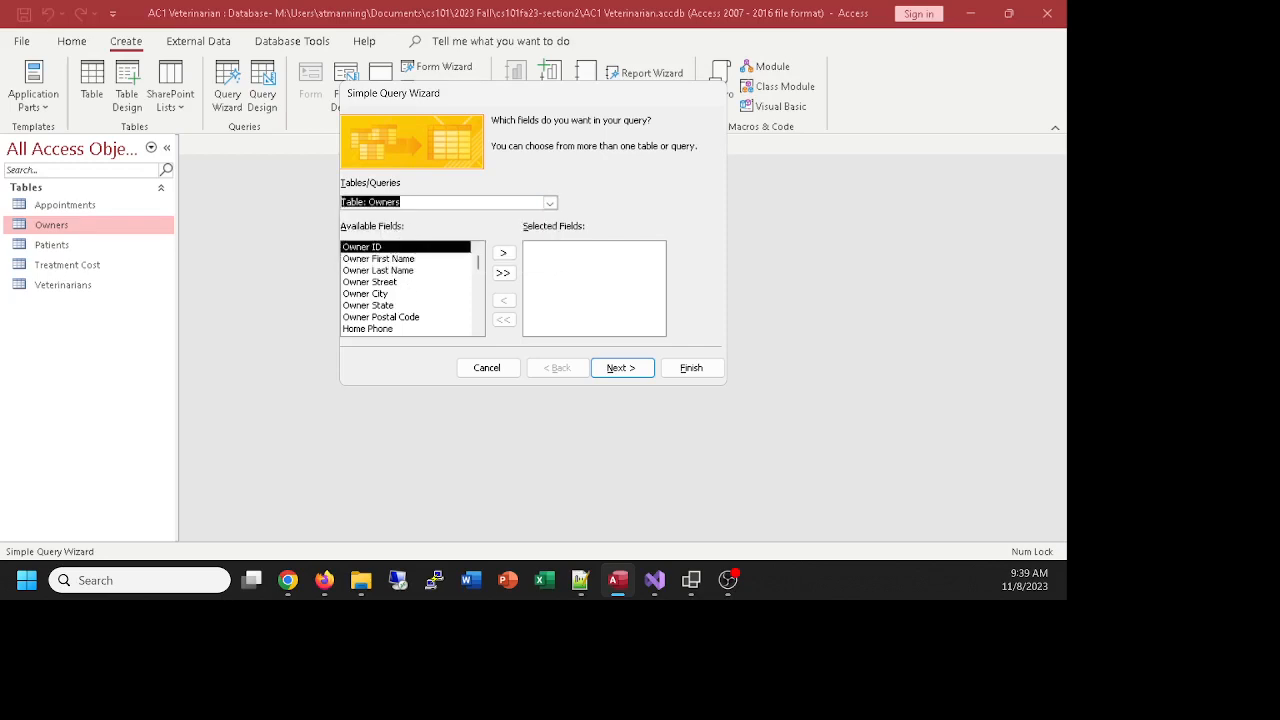
click(288, 580)
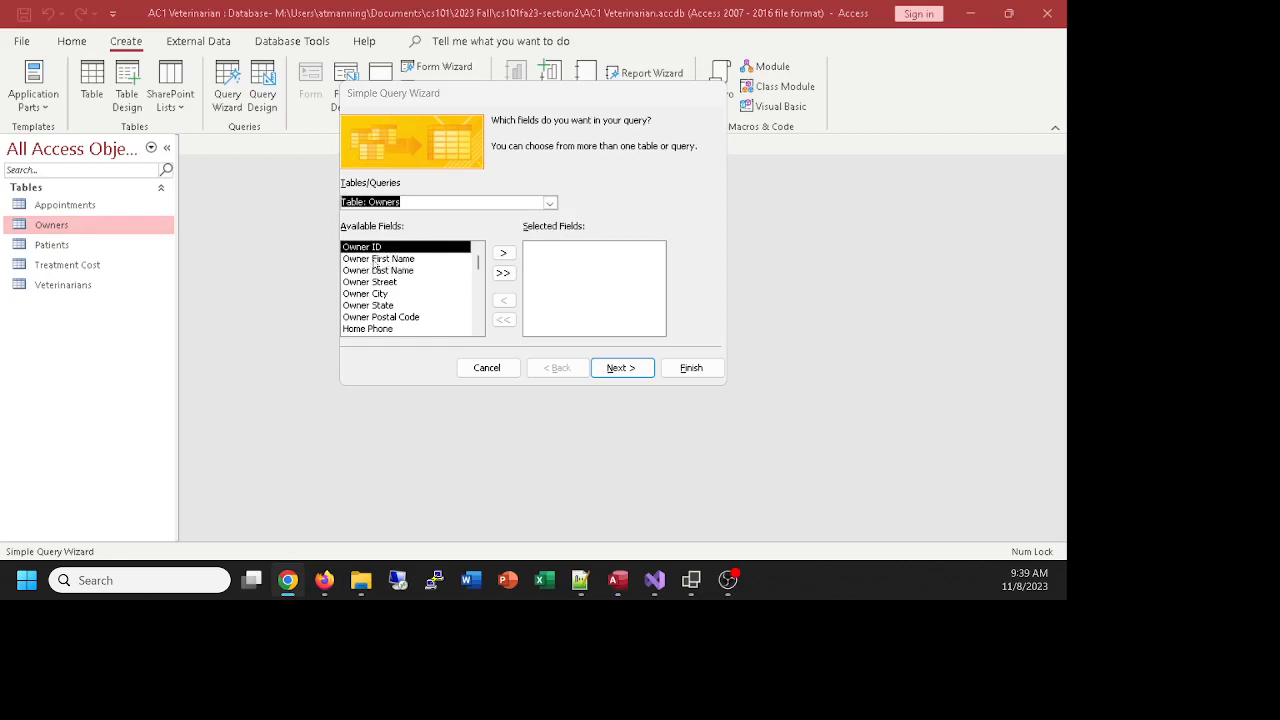
Add the Owner First Name, Owner Last Name, Owner Street, Owner City, Owner State and Owner Postal Code fields to the query
click(376, 259)
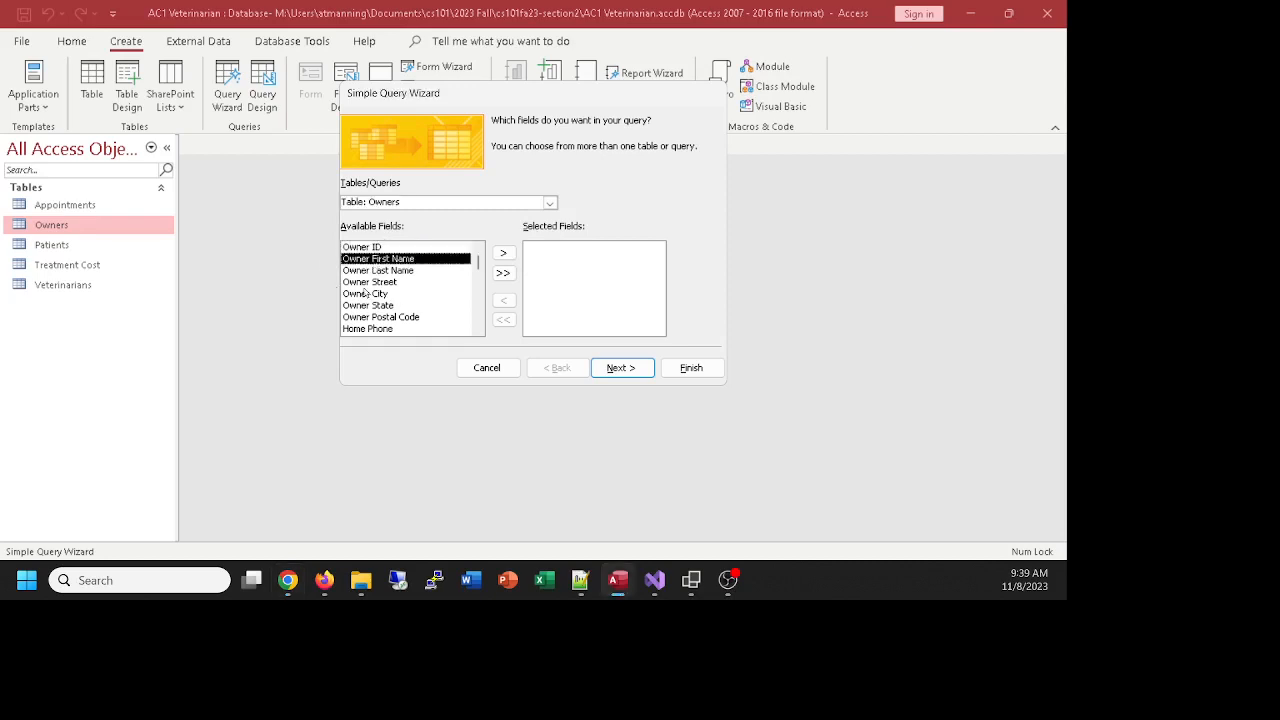
click(503, 252)
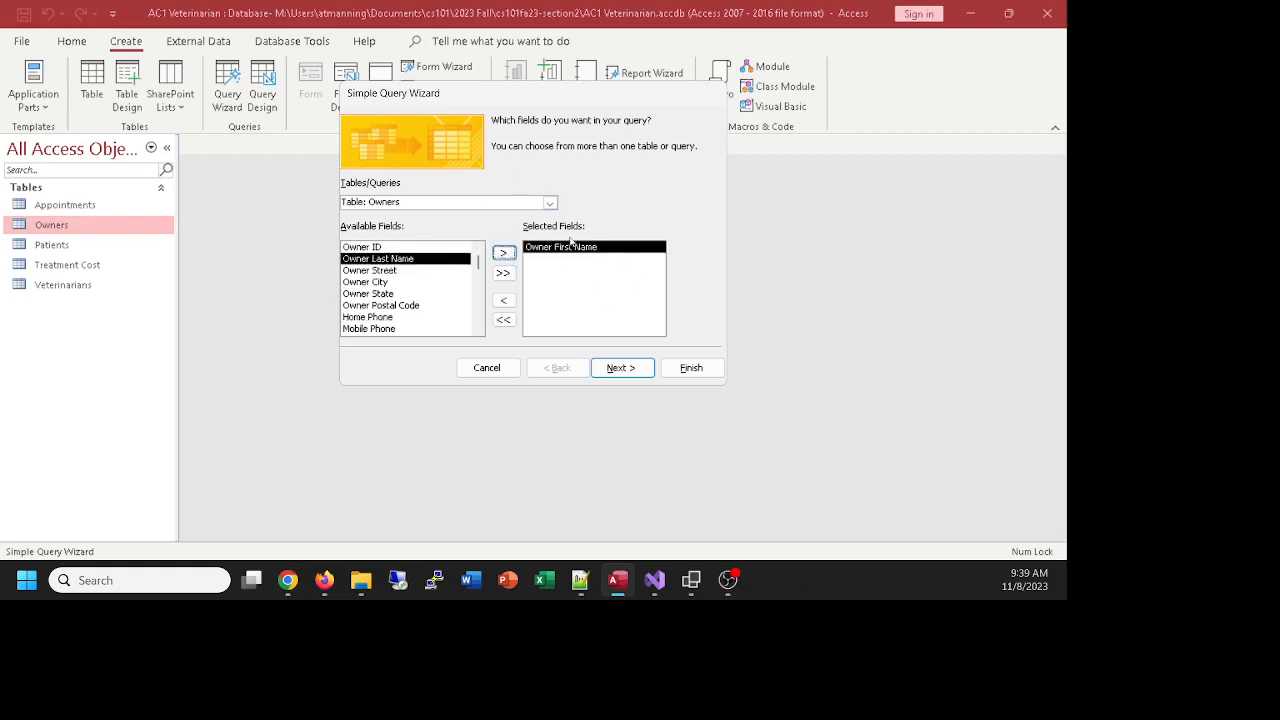
double_click(383, 259)
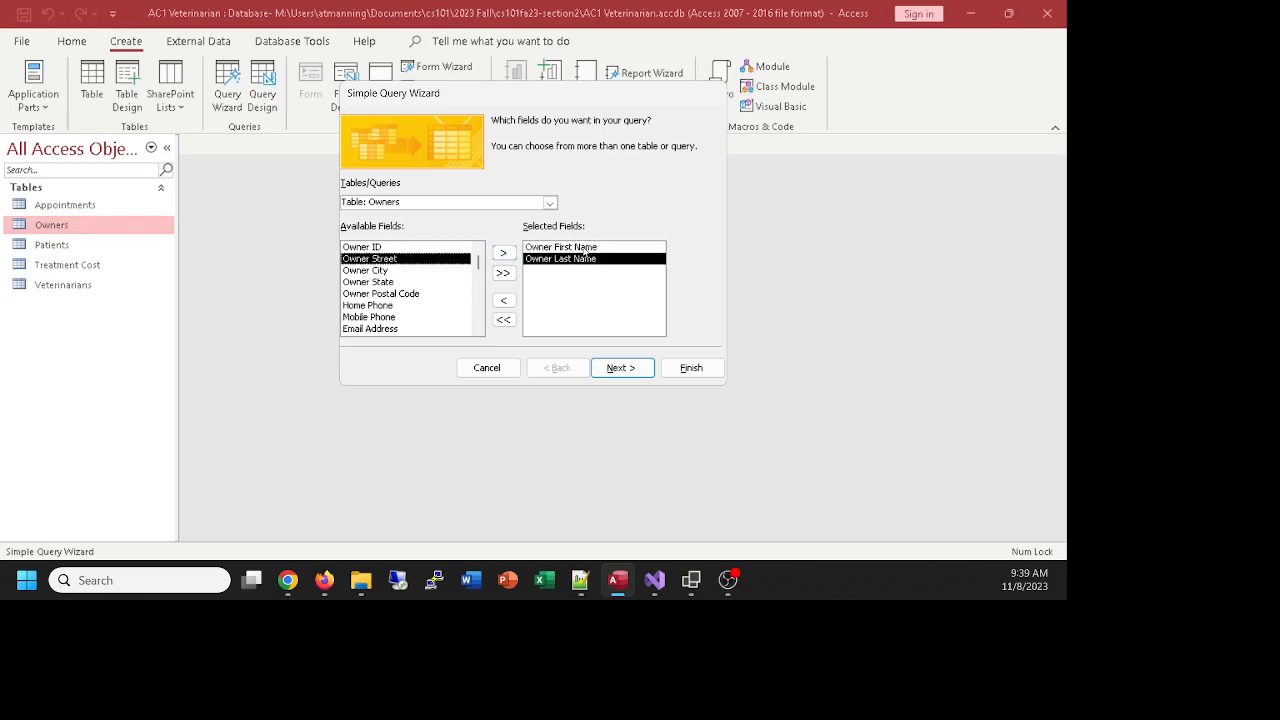
double_click(376, 259)
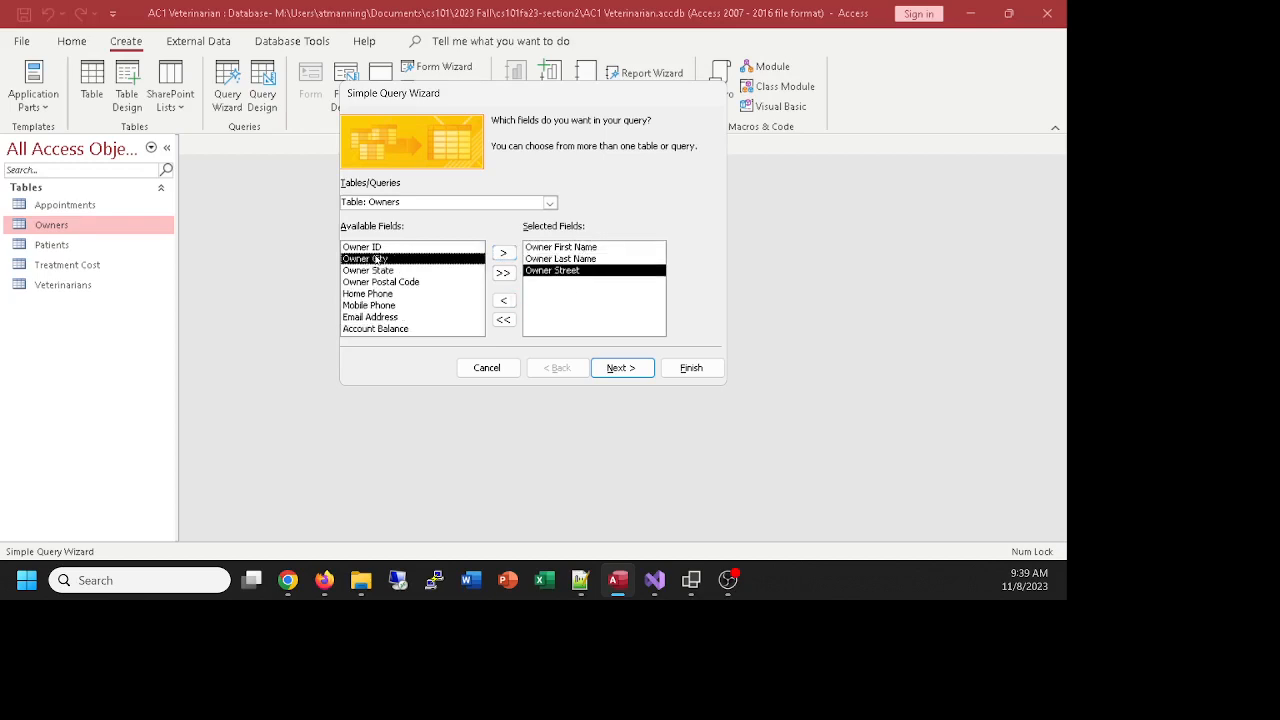
double_click(376, 259)
double_click(376, 259)
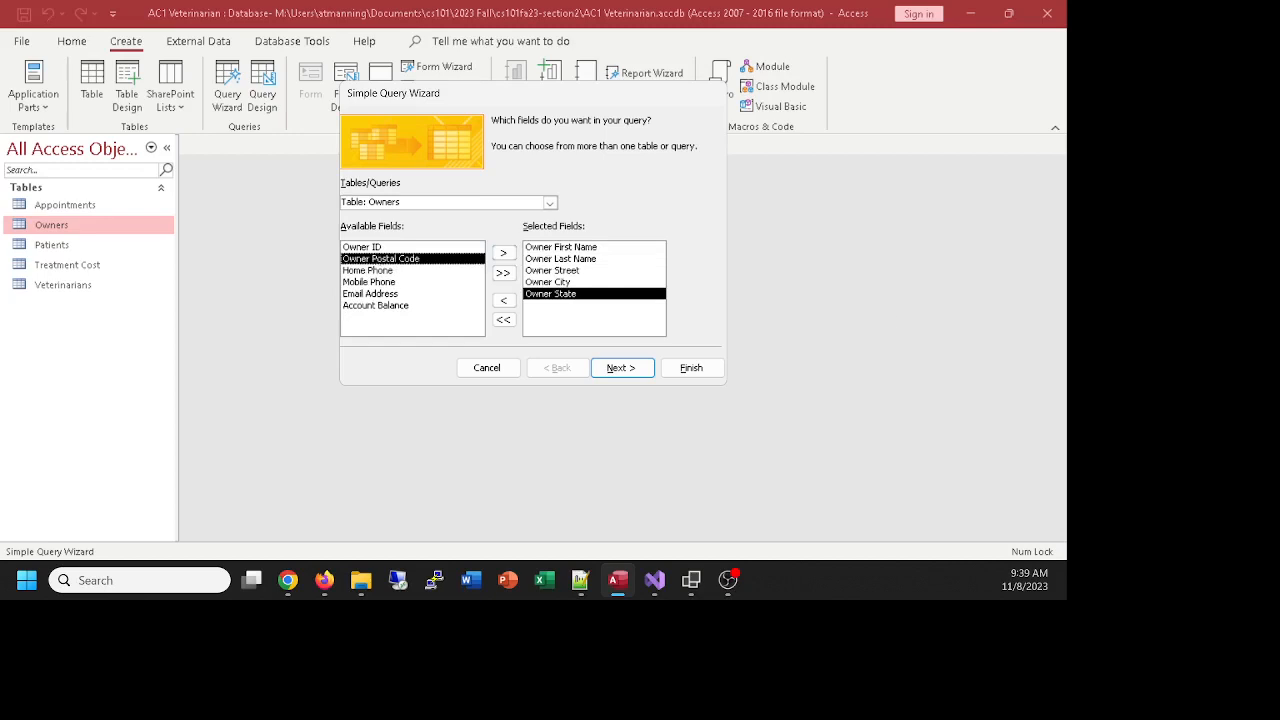
click(399, 251)
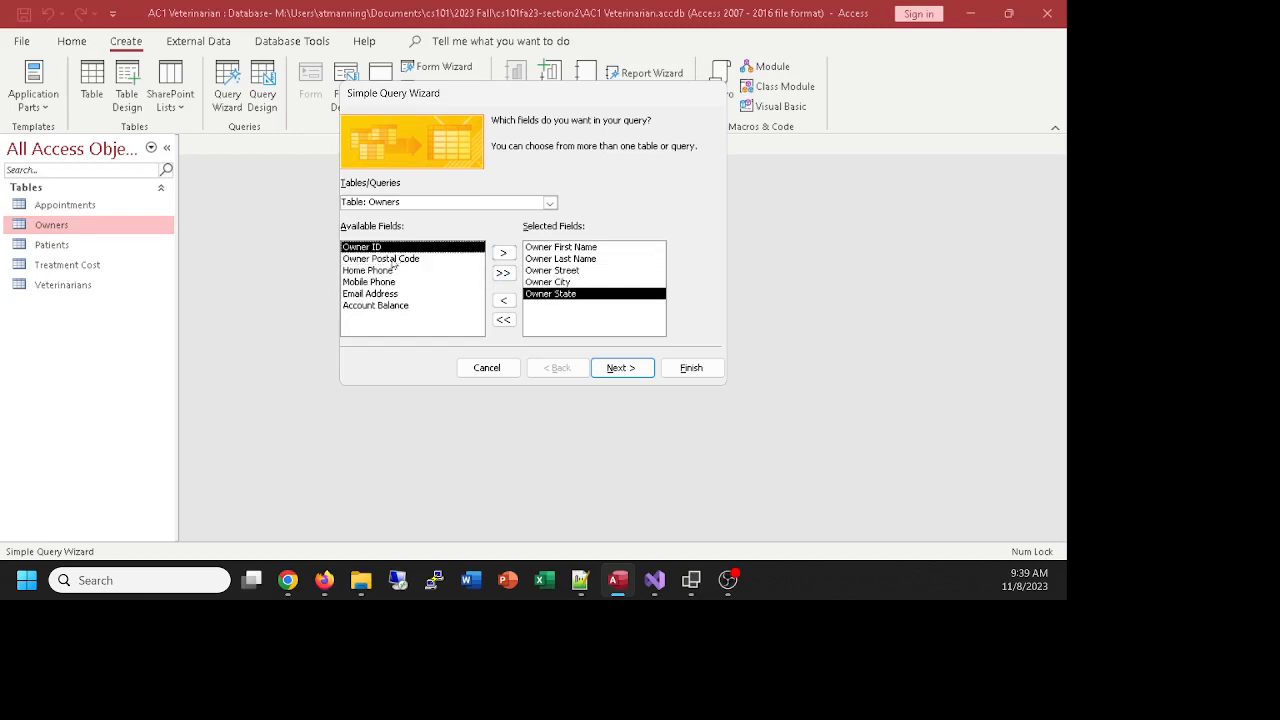
double_click(393, 261)
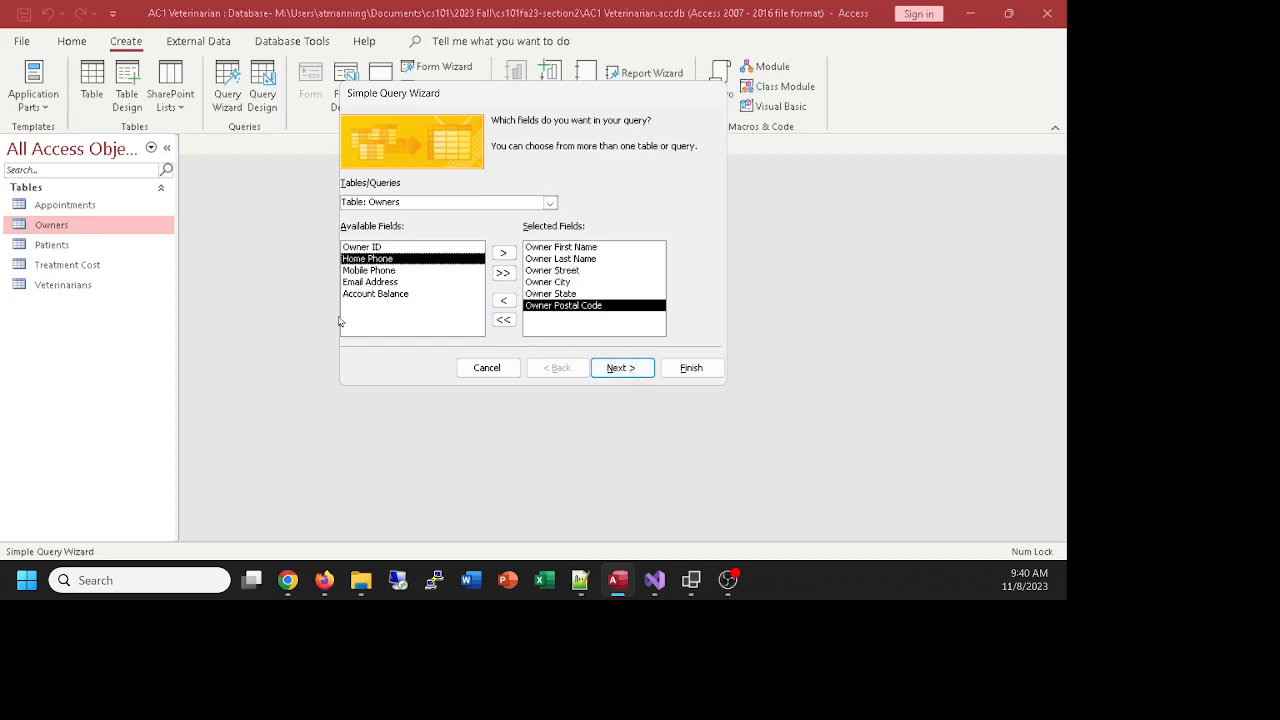
Title the query "Owners Query ac1-30" and finish the wizard with the query opened to view its information
click(621, 368)
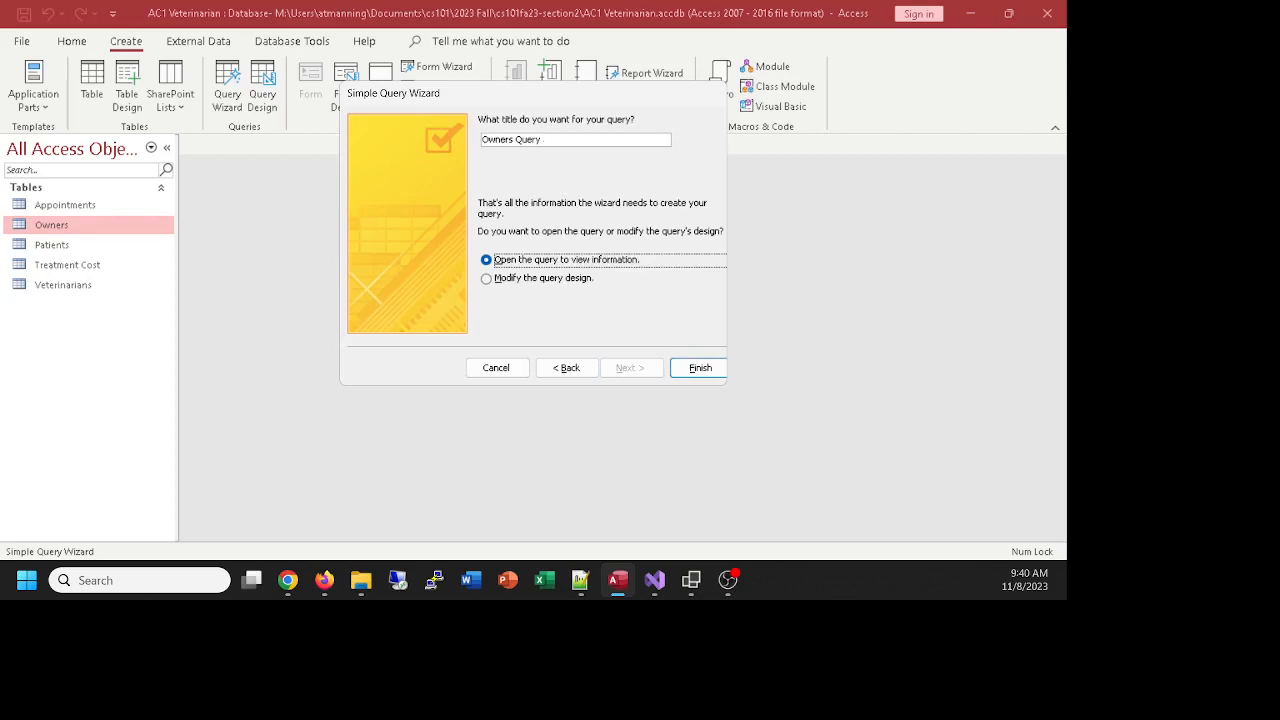
key(alt+Tab)
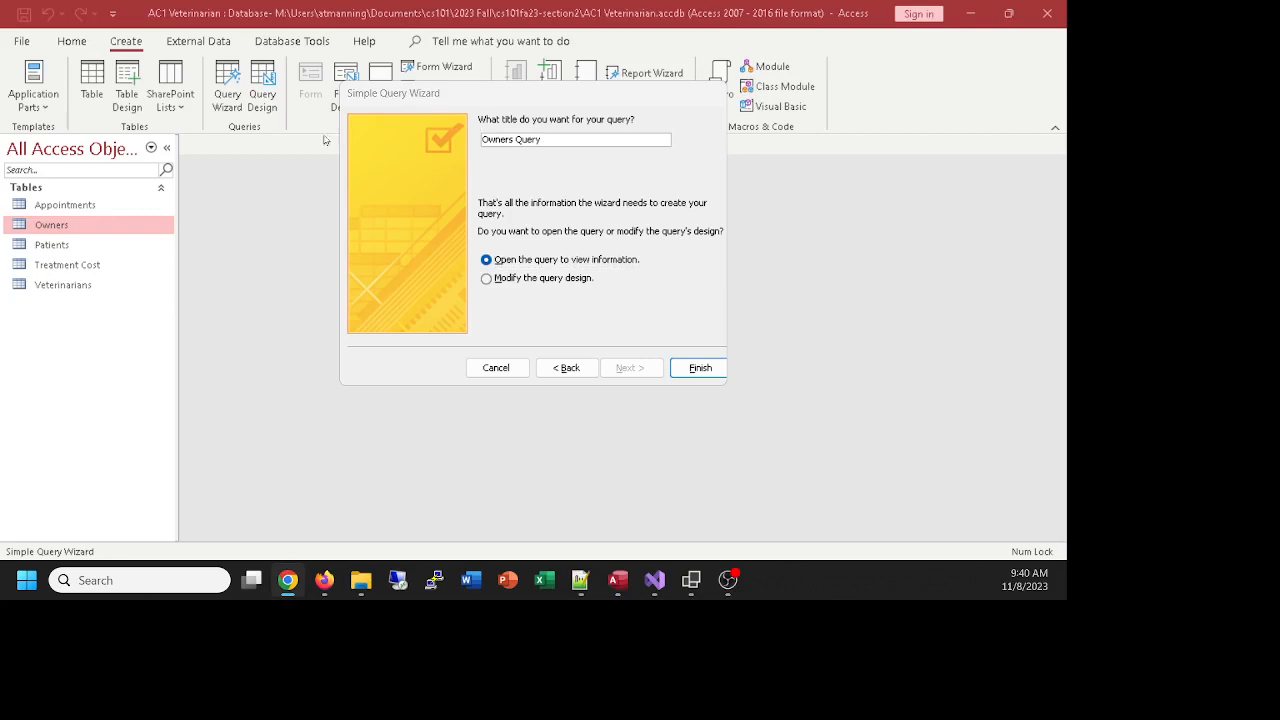
click(487, 140)
click(487, 140)
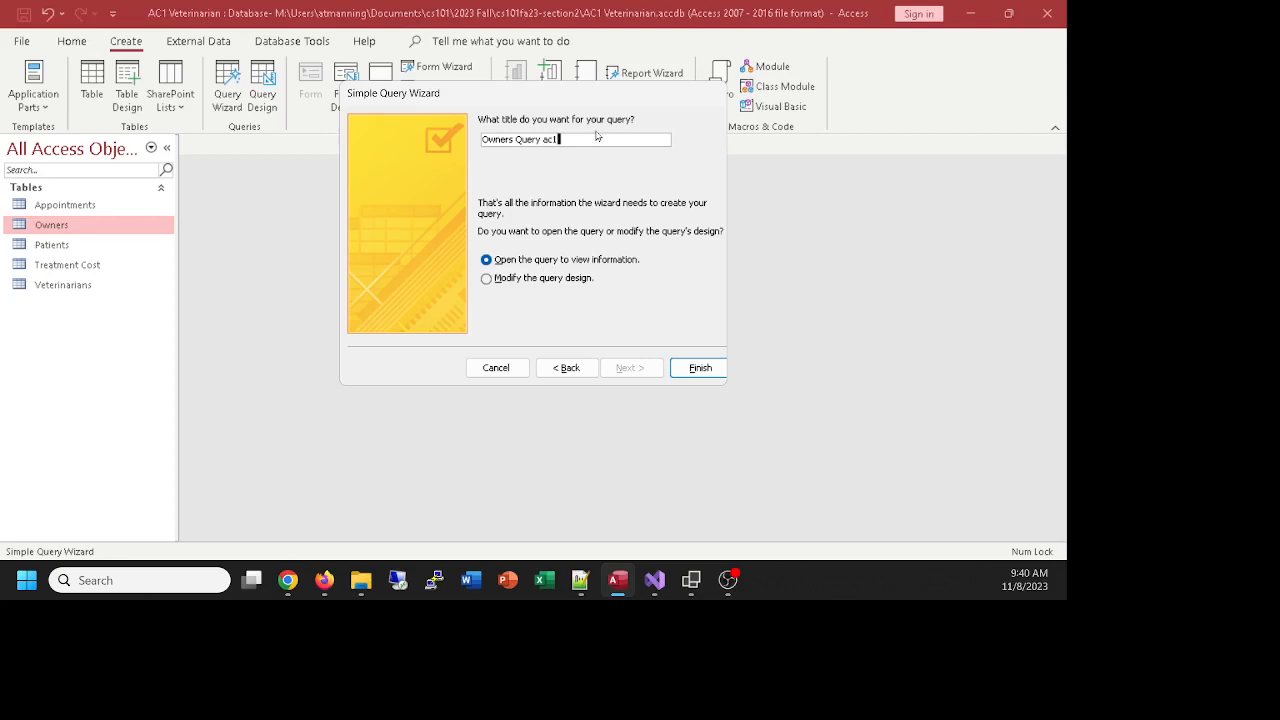
text(ac1-30)
click(681, 367)
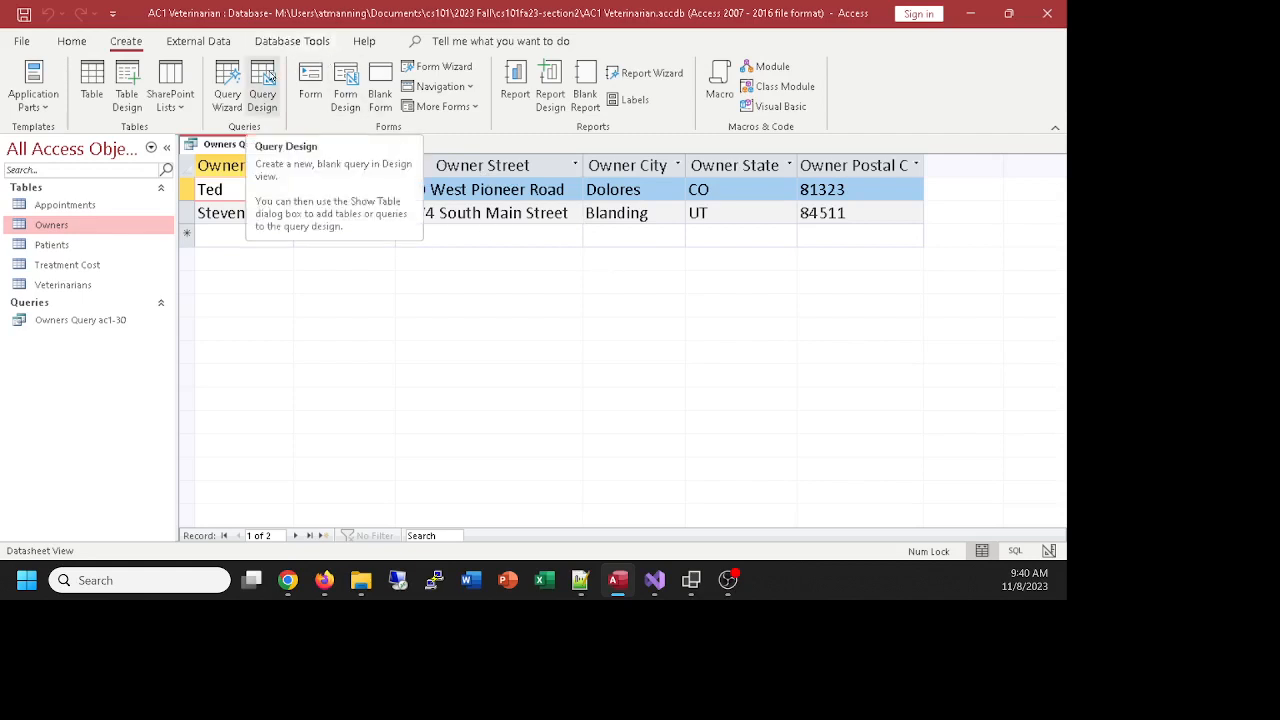
Open Owners Query ac1-30 in Design View, dismiss the table list and enlarge the field grid
click(263, 80)
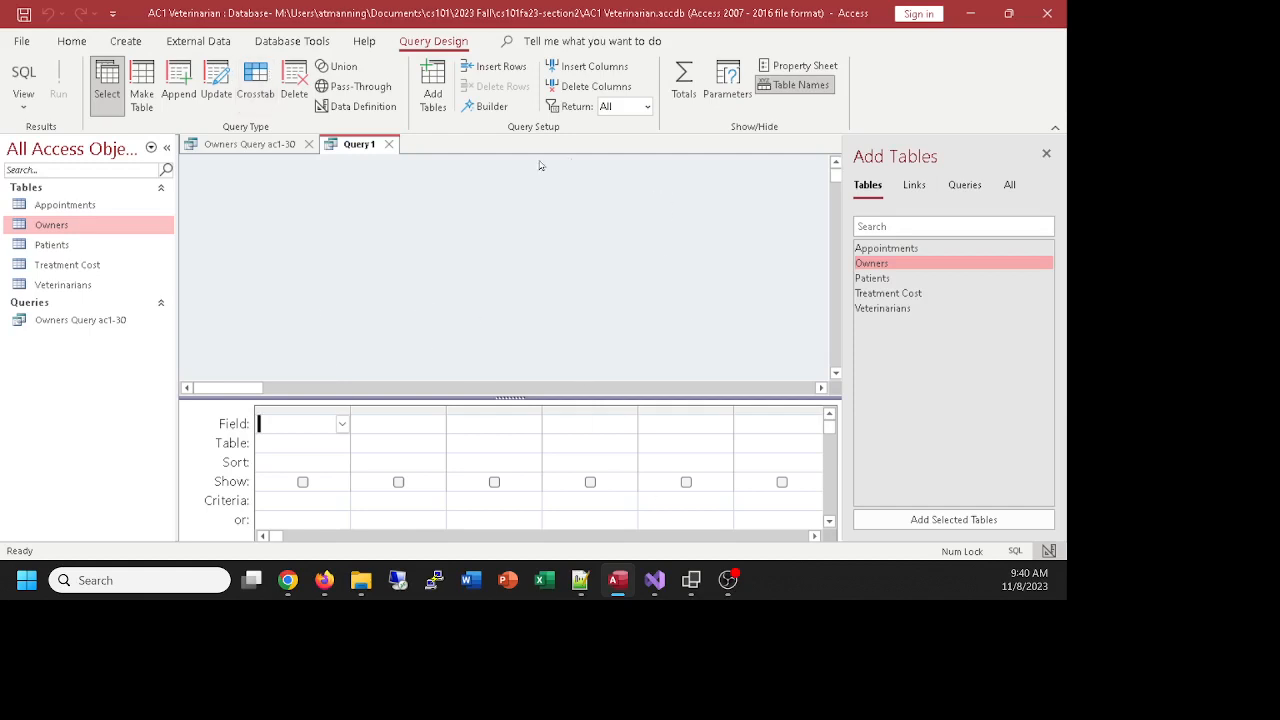
click(389, 144)
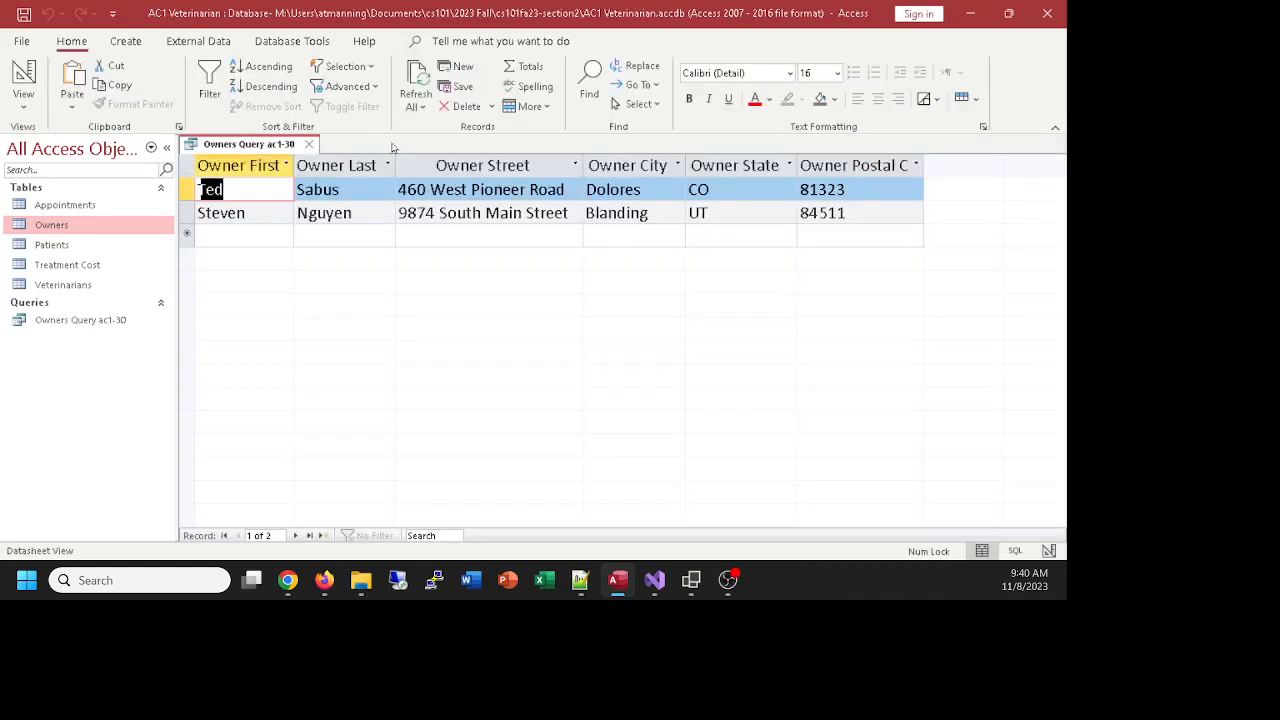
right_click(229, 152)
click(284, 227)
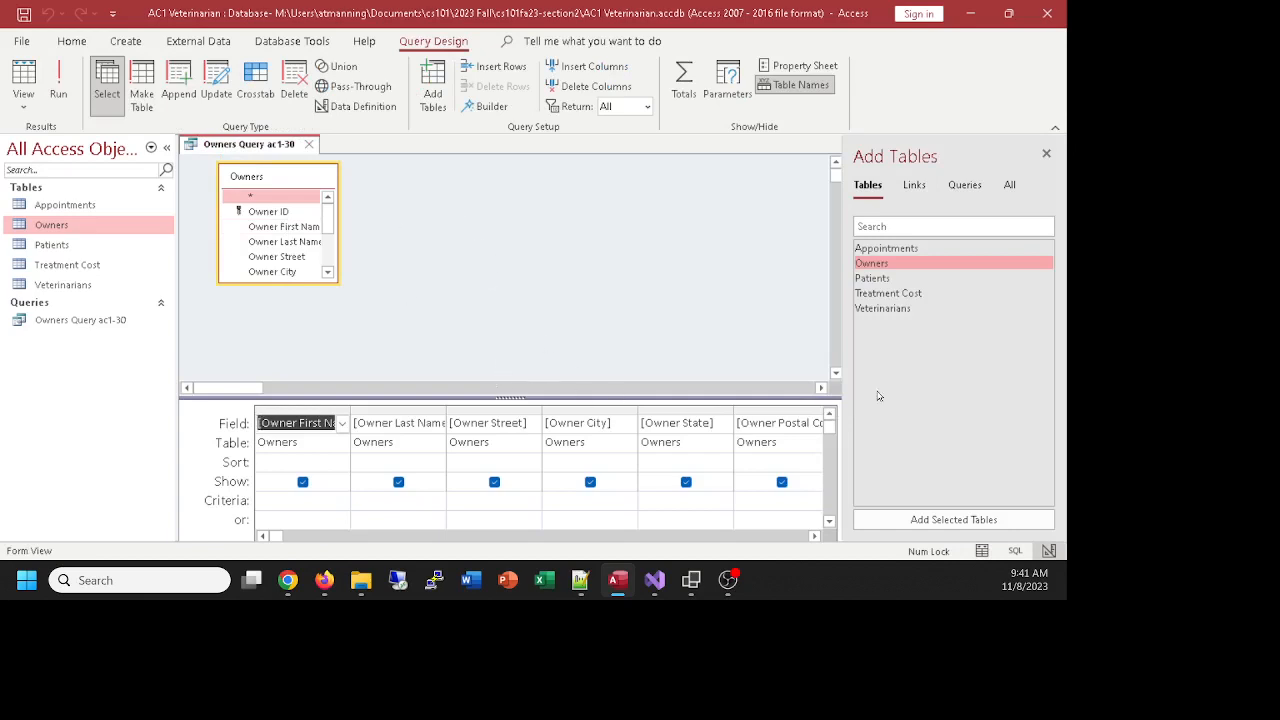
click(1046, 153)
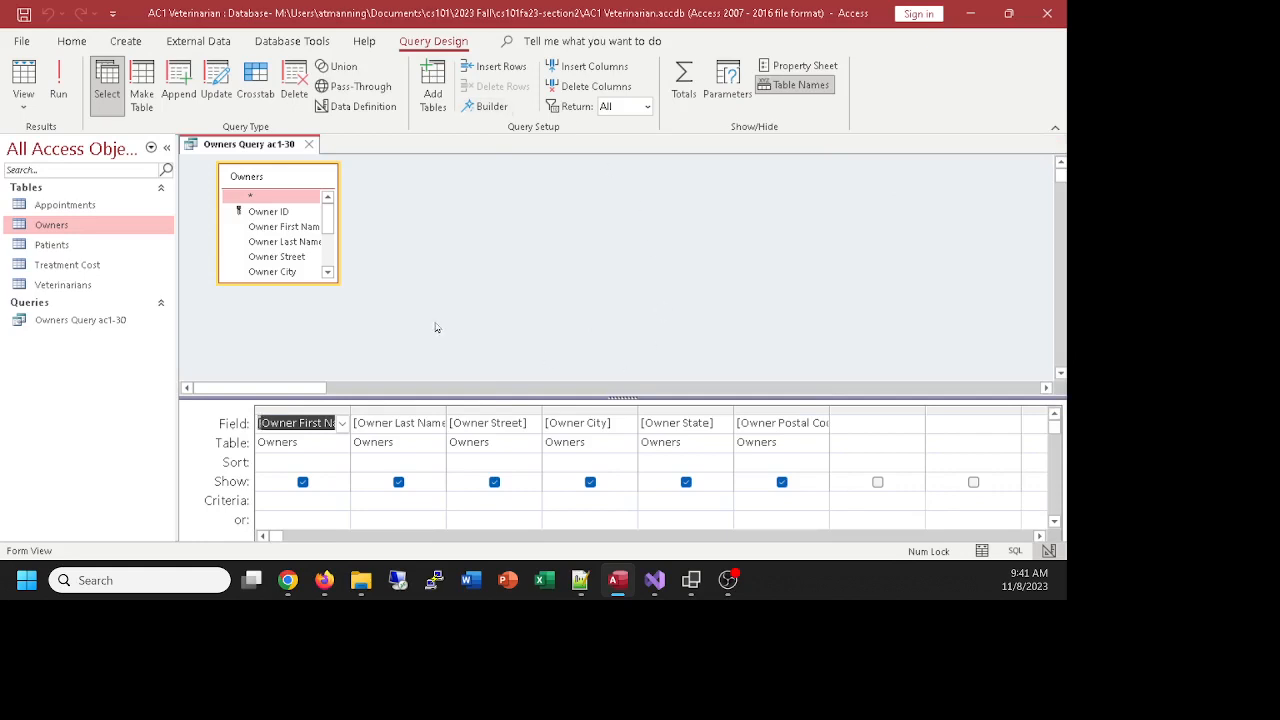
drag(607, 400, 620, 357)
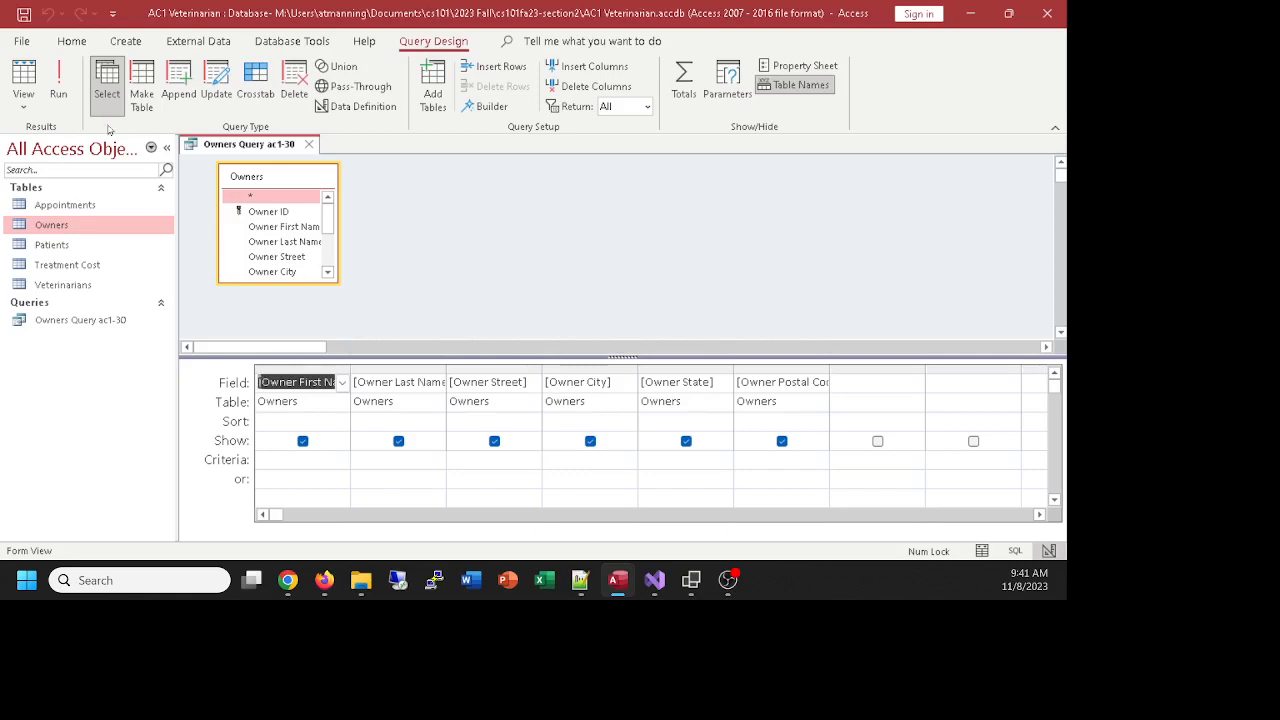
Compare the query's datasheet with the Owners table, and close the query with its design changes saved
click(24, 80)
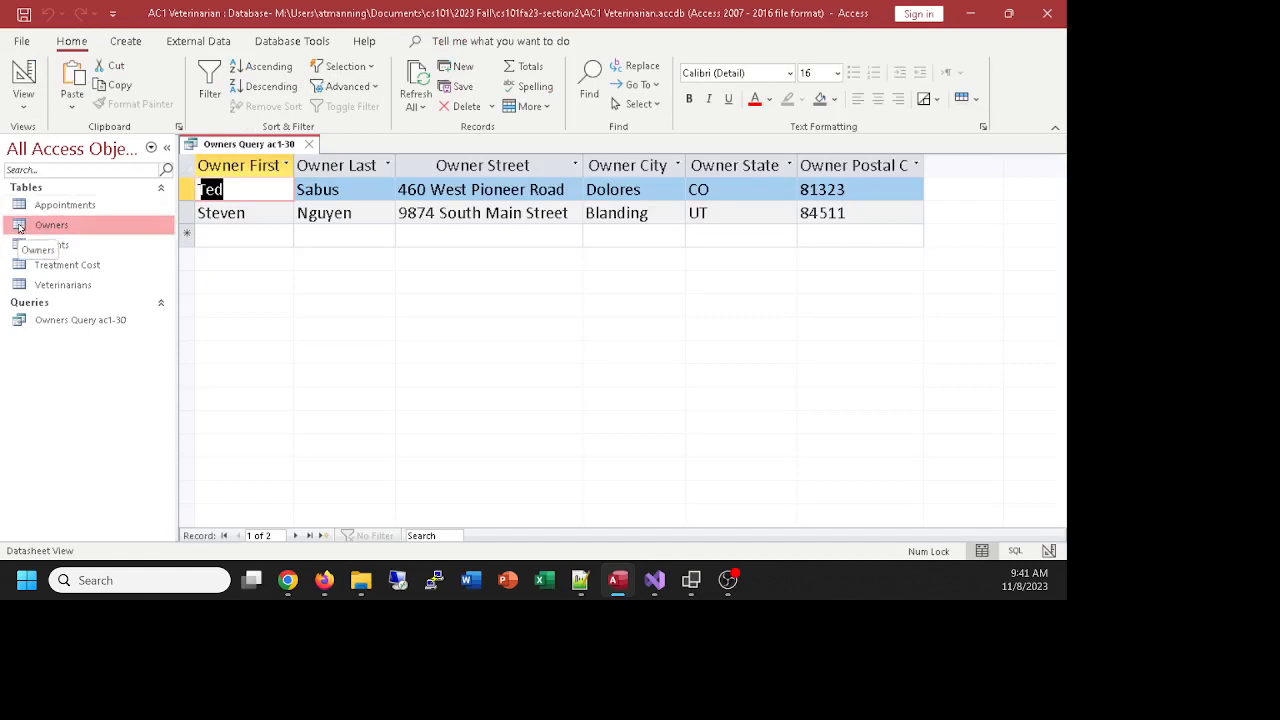
double_click(58, 226)
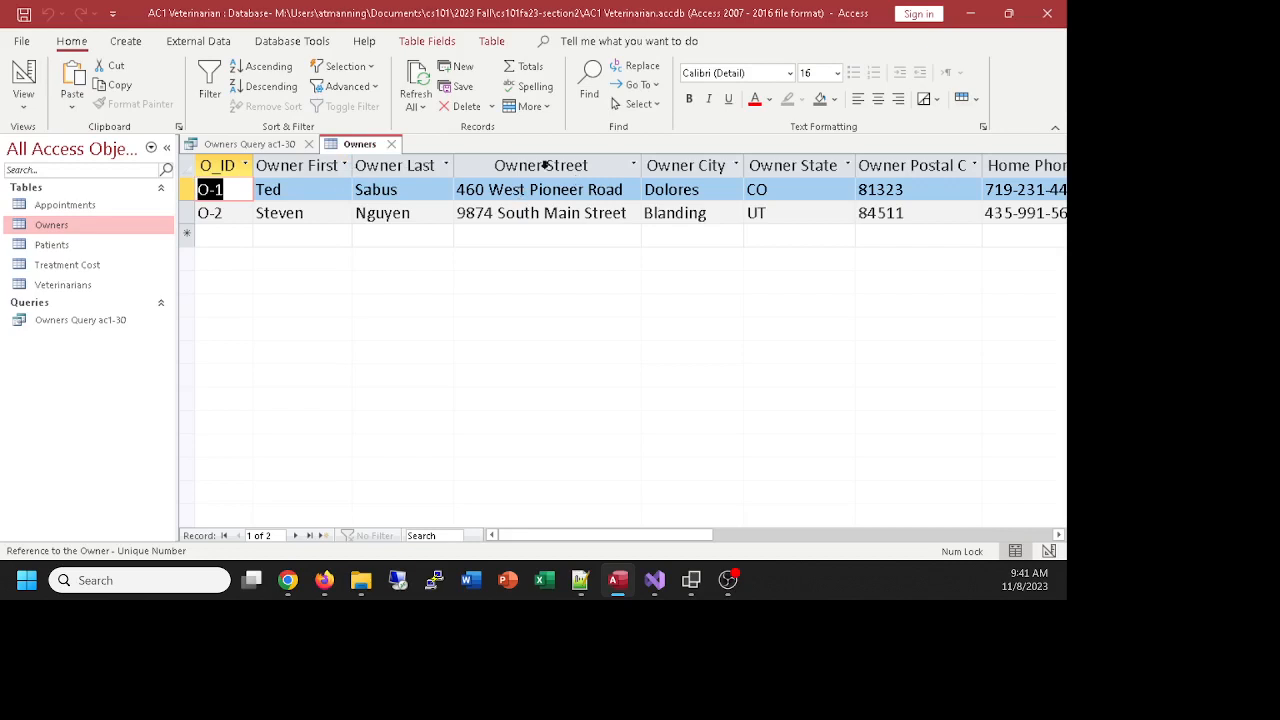
click(392, 145)
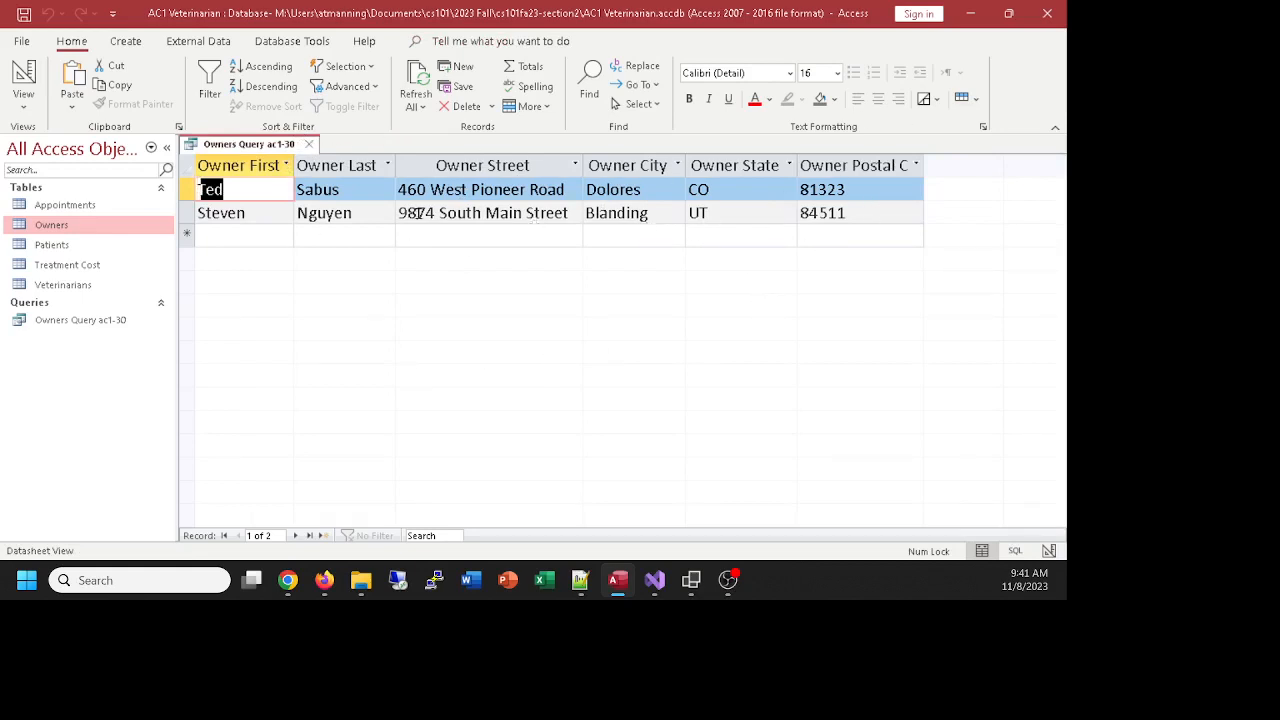
click(309, 144)
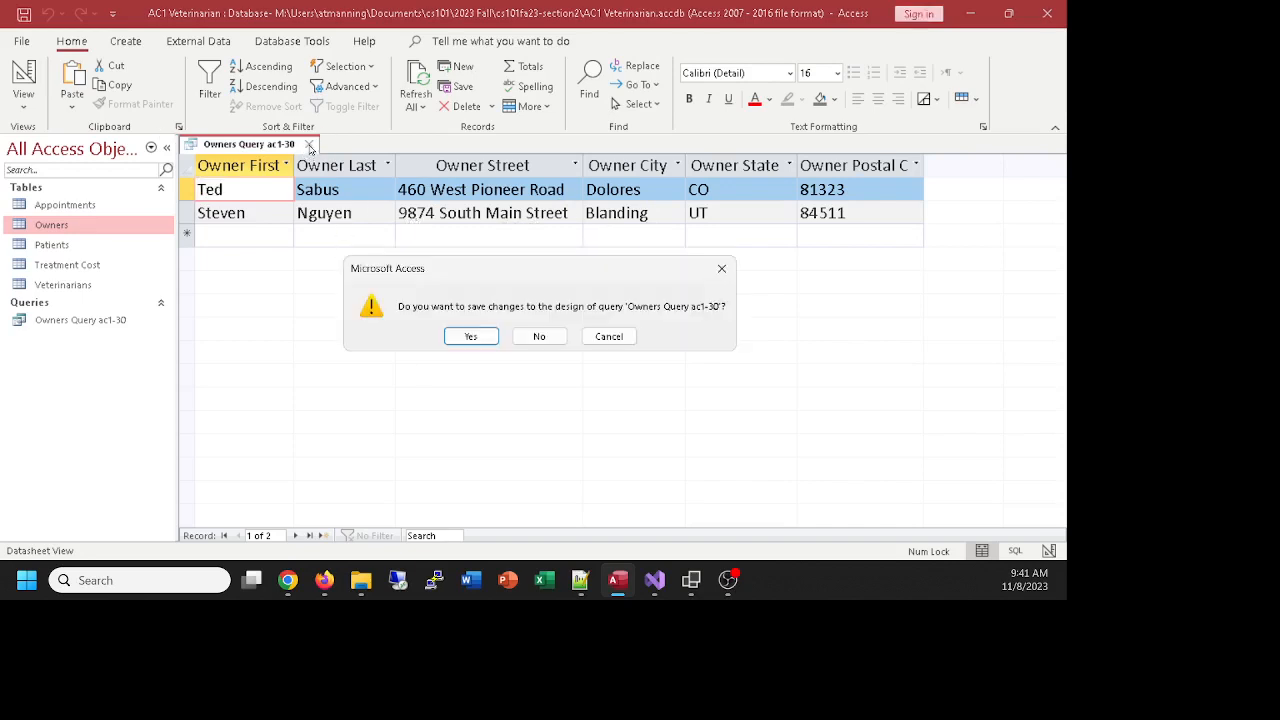
click(484, 339)
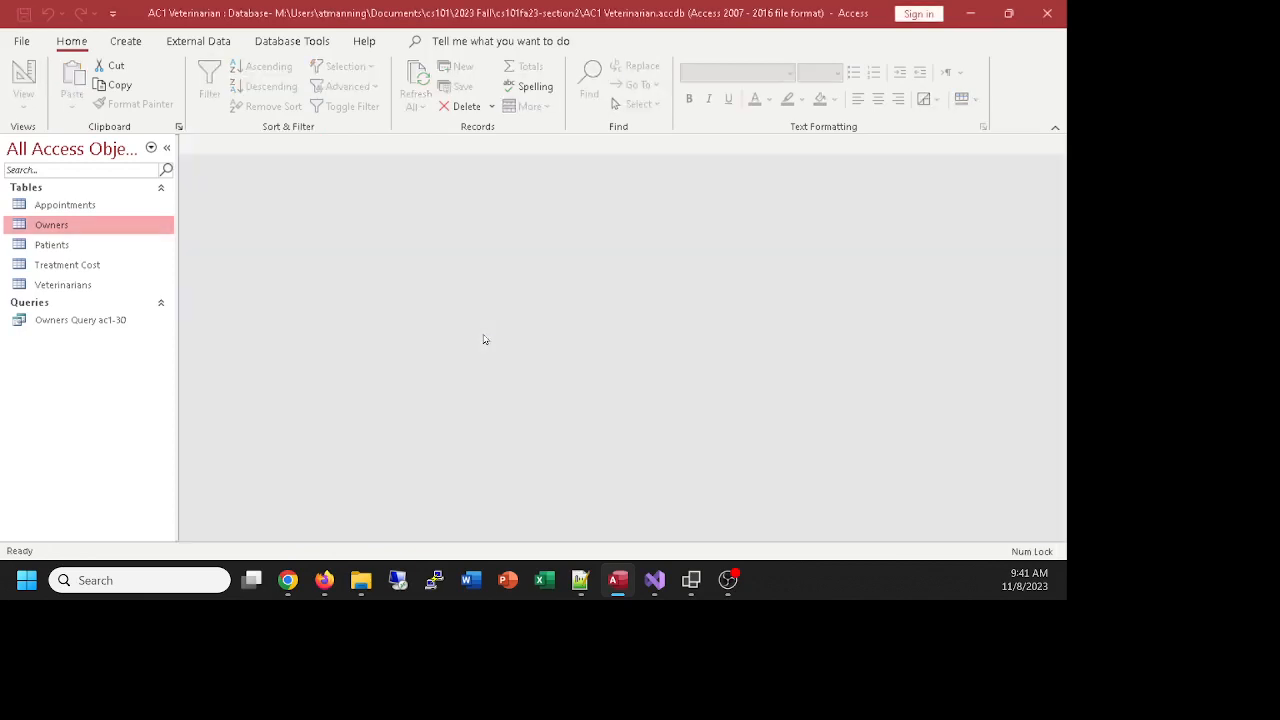
Reopen Owners Query ac1-30 and examine its complete SELECT statement in SQL View
double_click(74, 325)
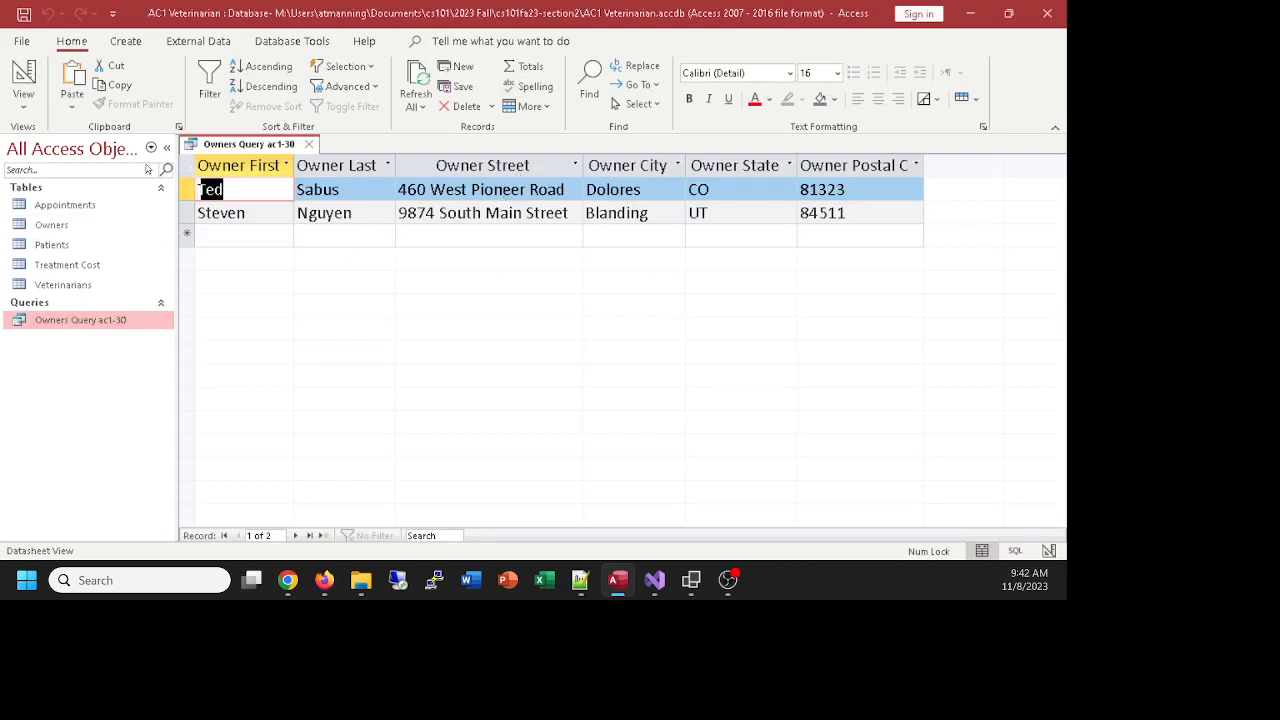
click(24, 110)
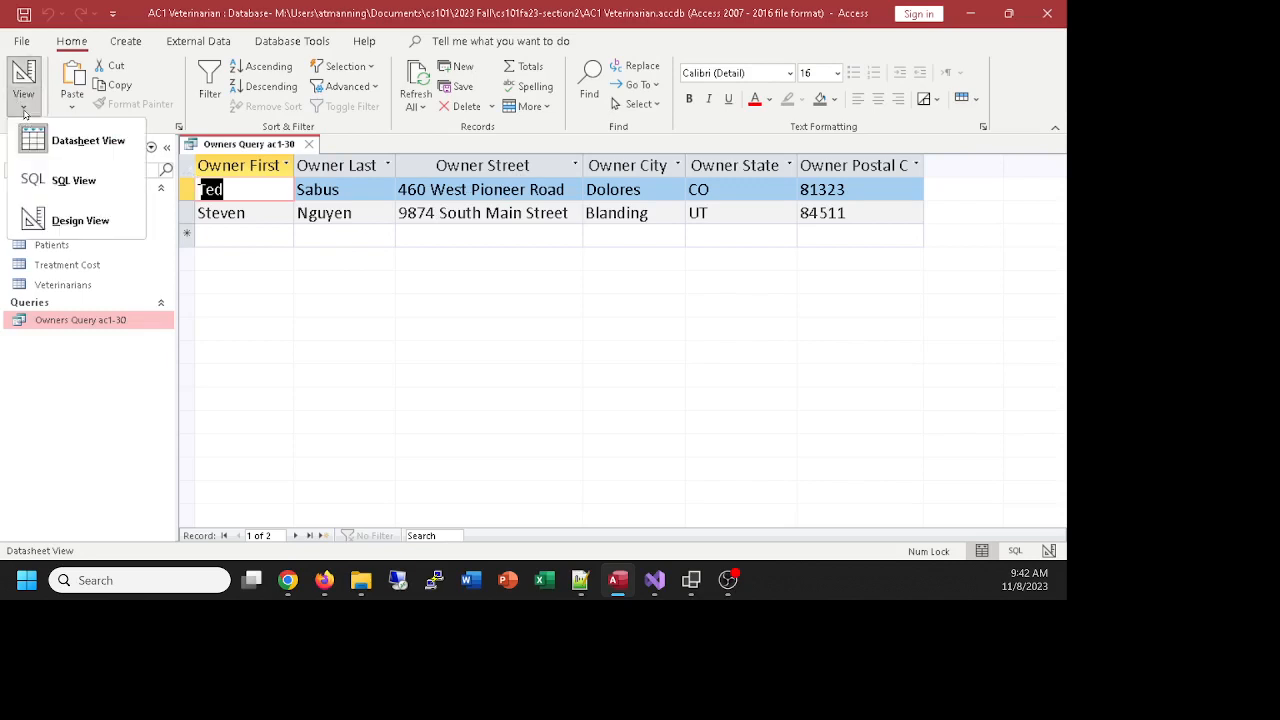
click(72, 182)
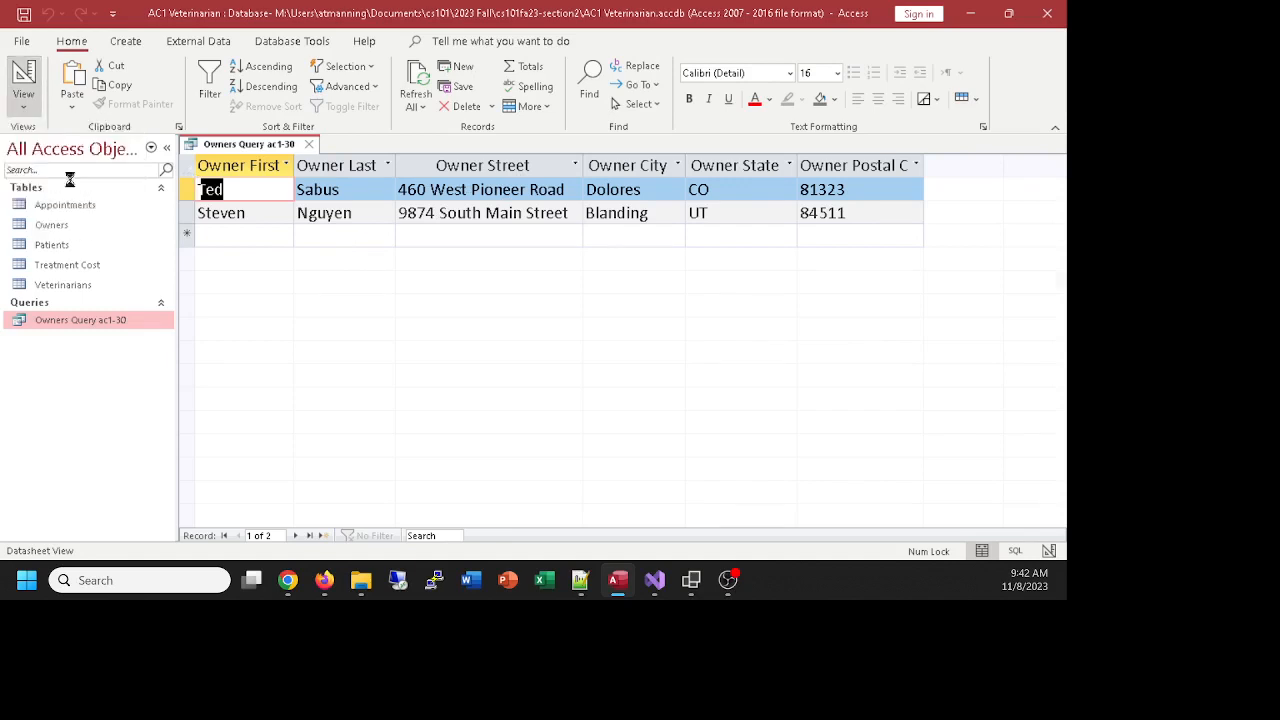
click(387, 258)
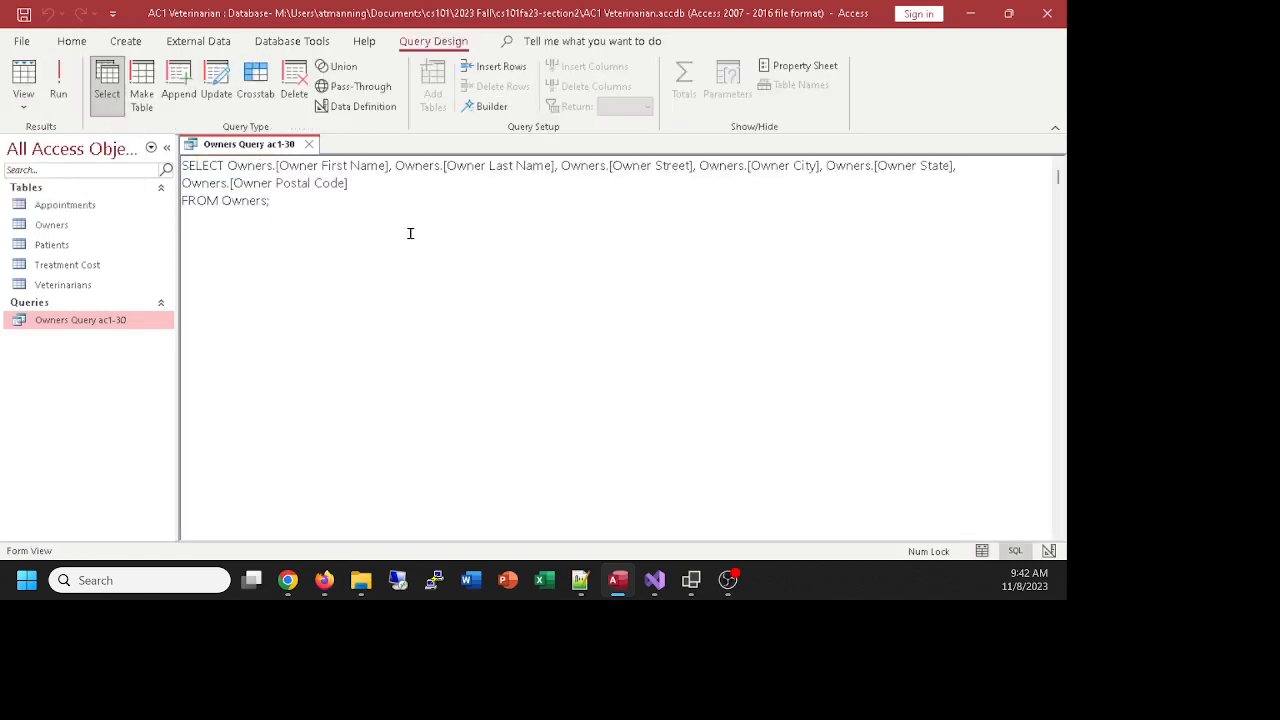
drag(280, 205, 182, 166)
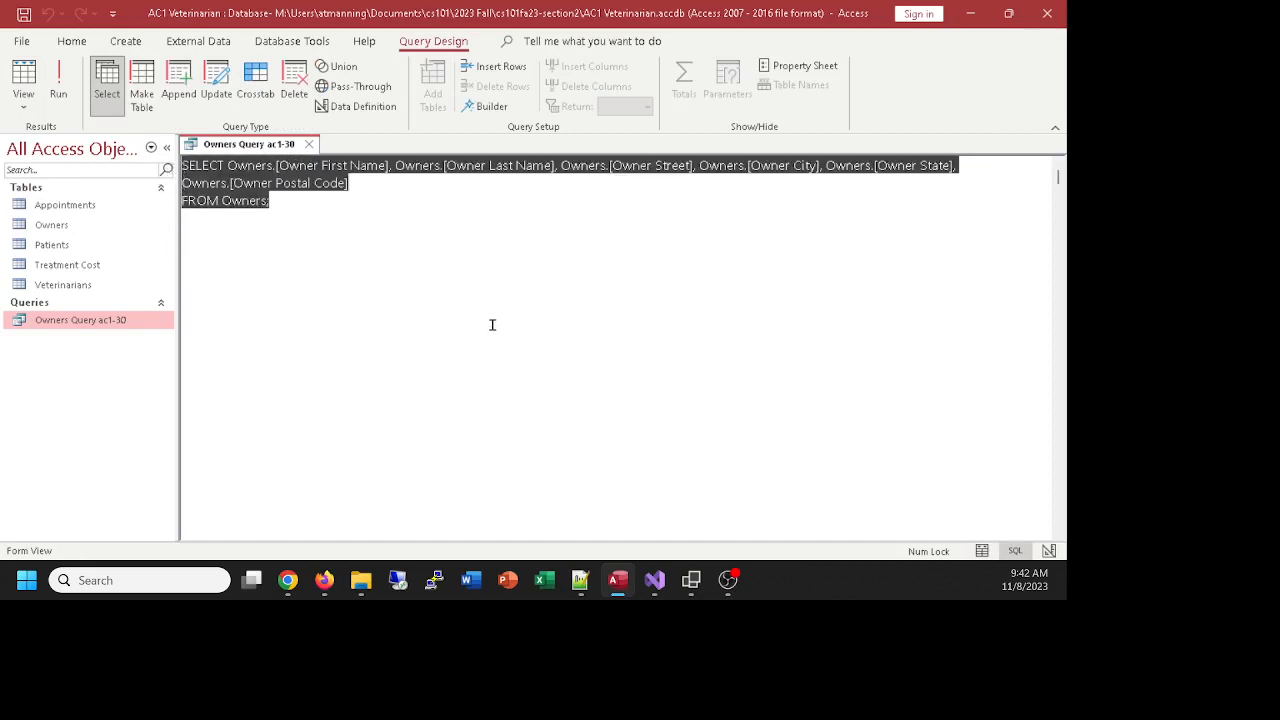
click(310, 211)
drag(262, 206, 172, 170)
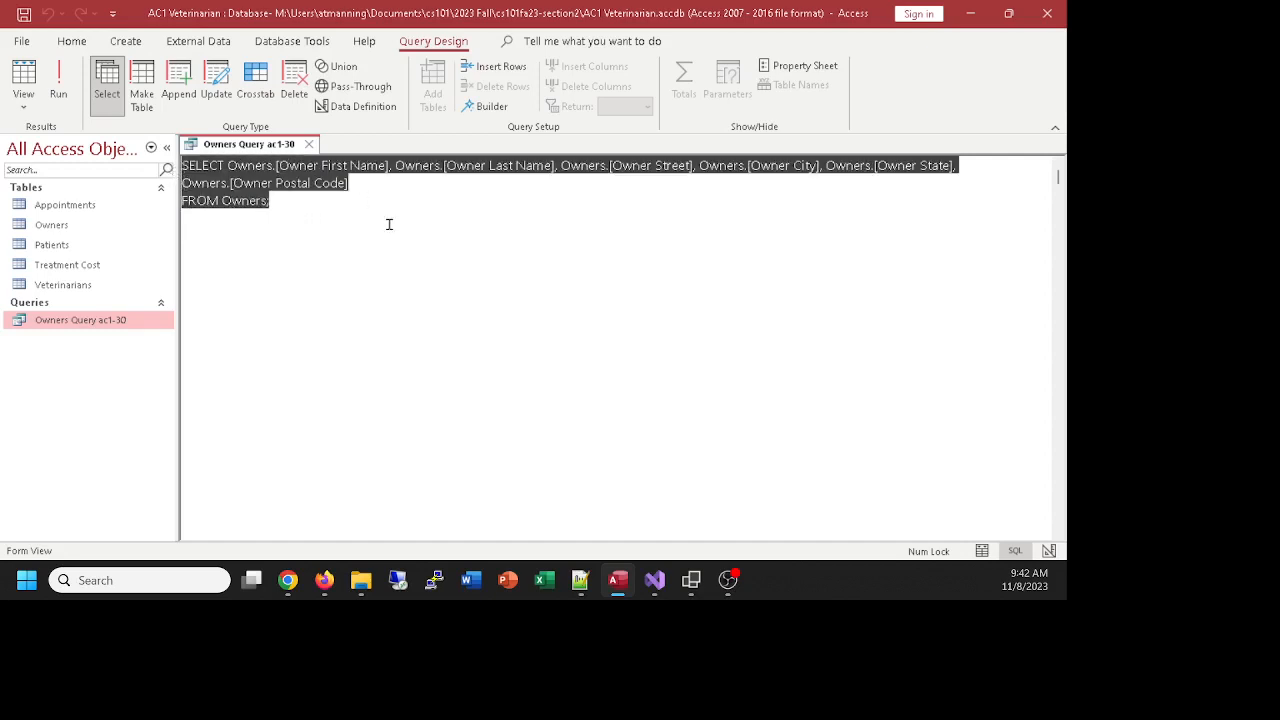
Compare the query's datasheet and SQL views, run the query from its SQL statement, and close it
click(28, 80)
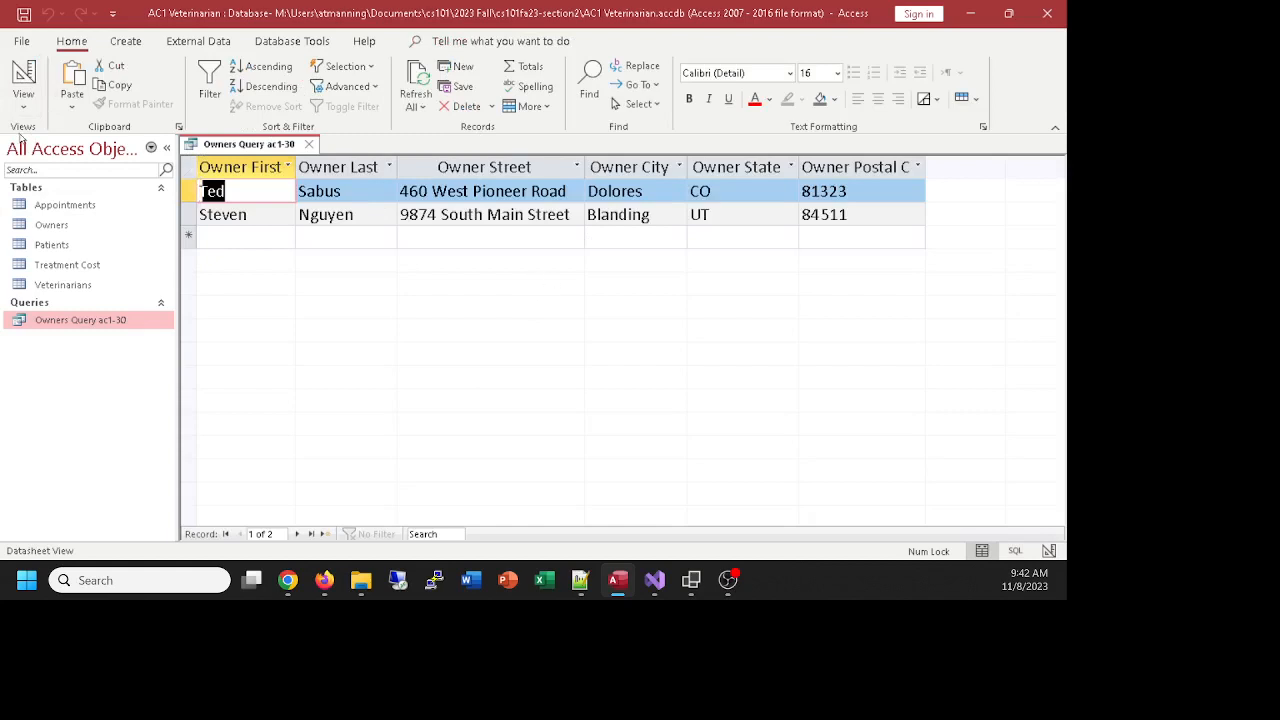
click(23, 100)
click(64, 179)
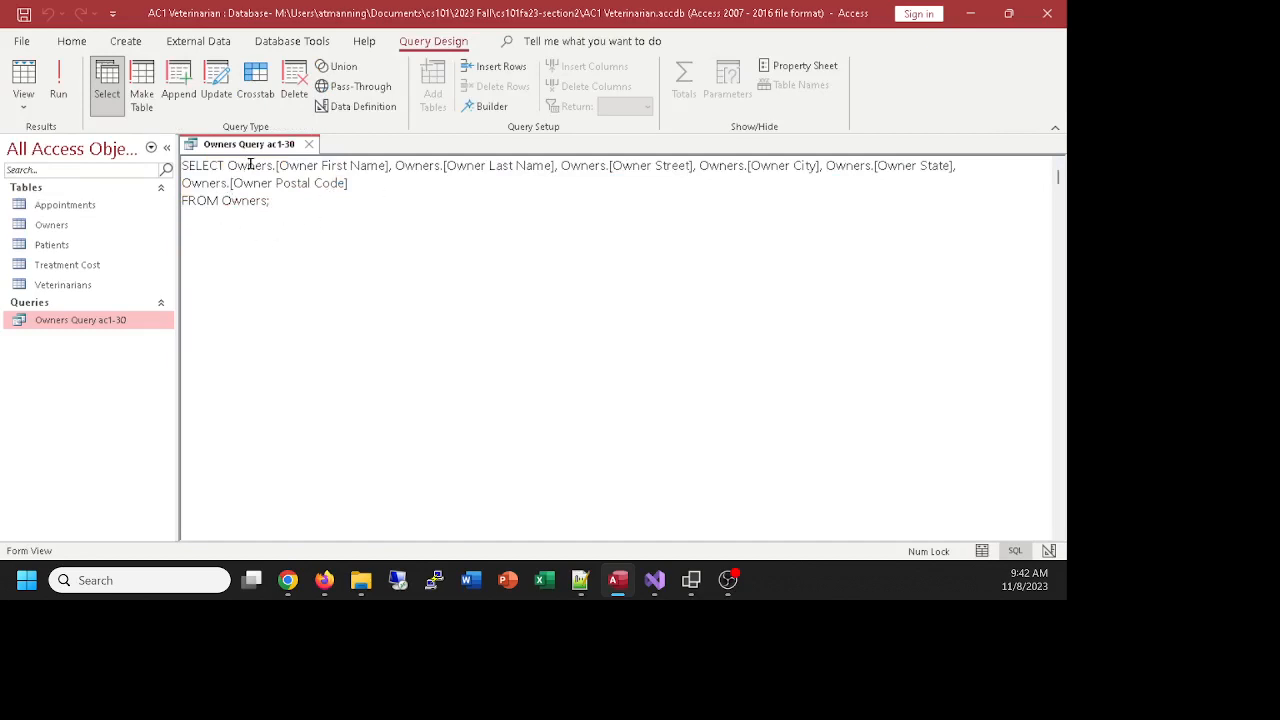
click(58, 85)
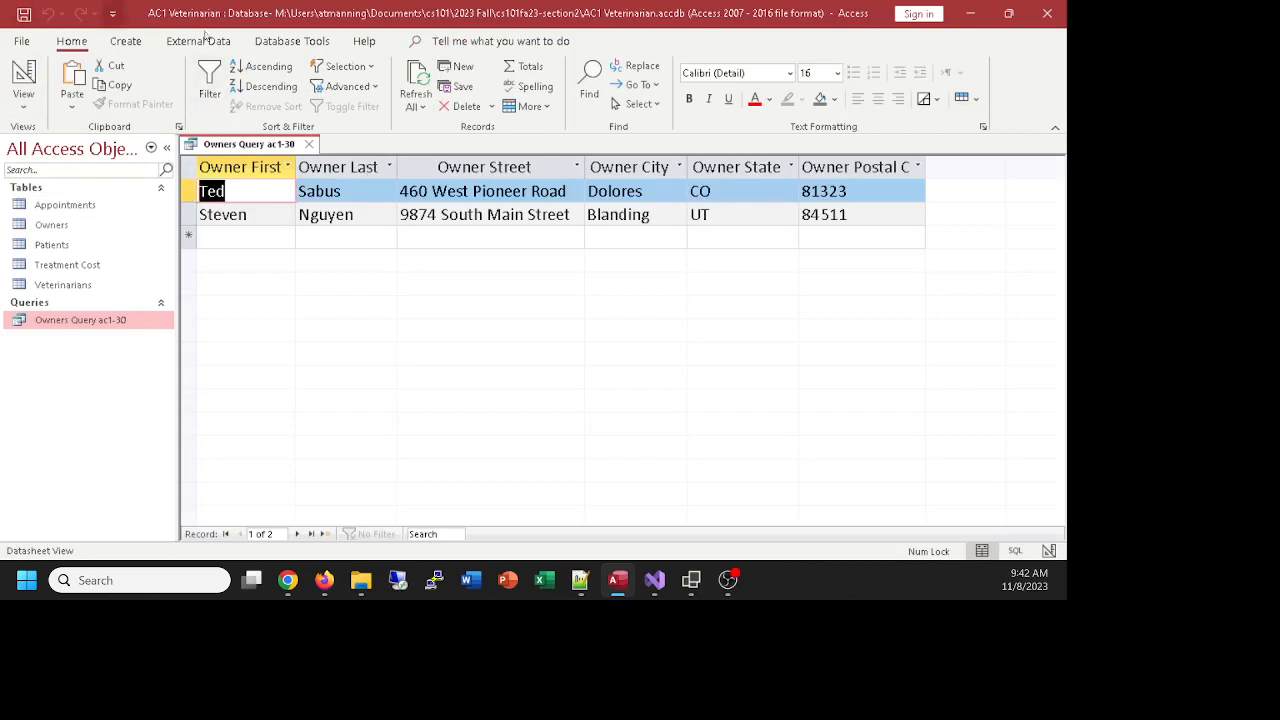
click(308, 145)
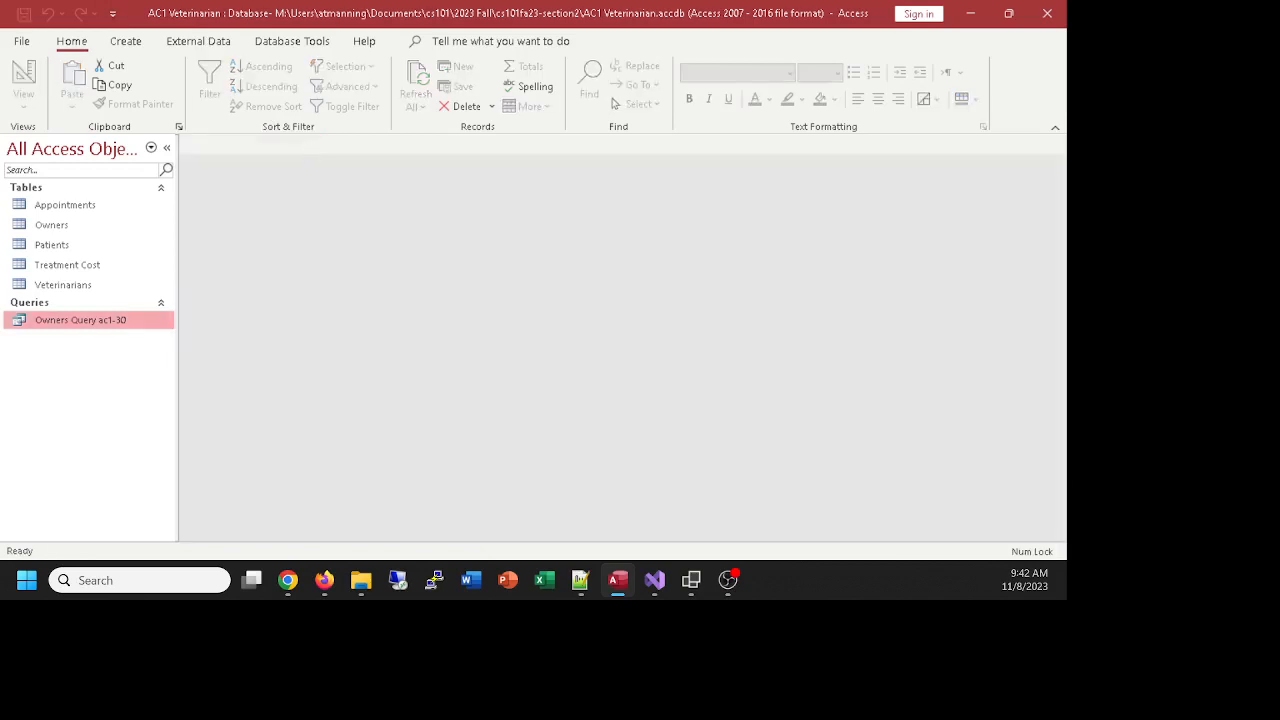
Reopen Owners Query ac1-30 from the saved queries to review its records, and close it
click(287, 580)
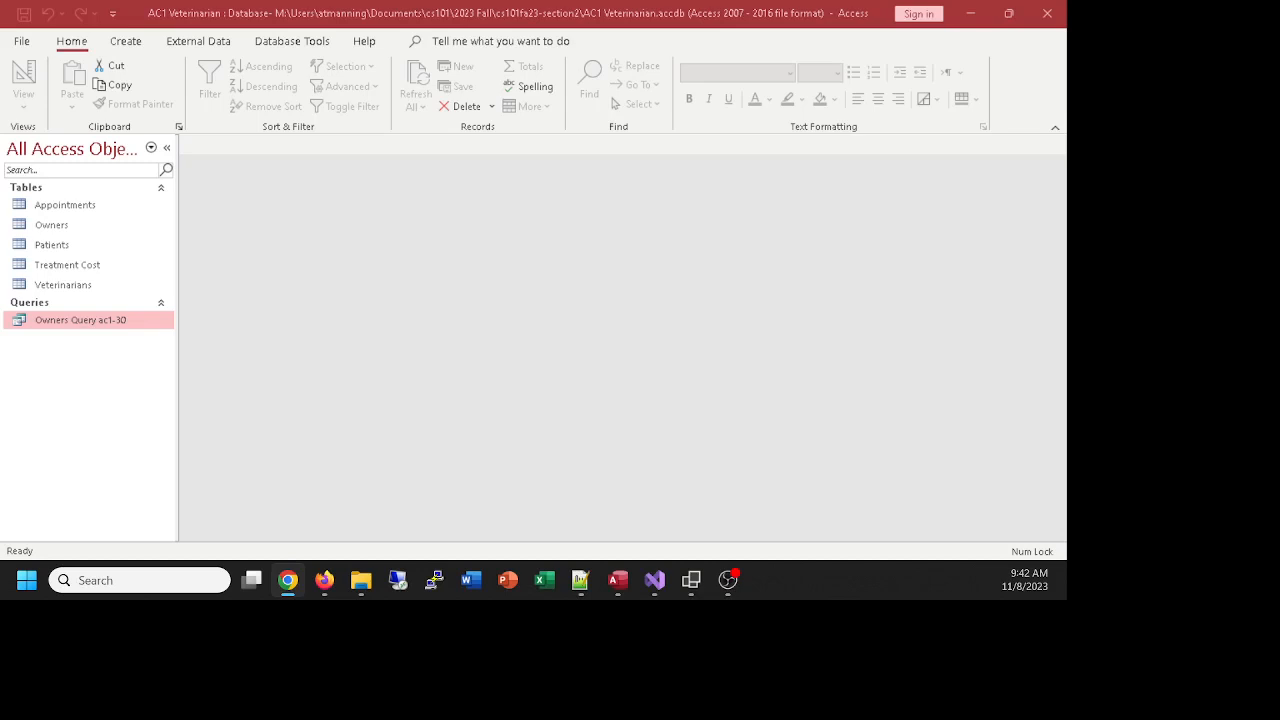
double_click(20, 320)
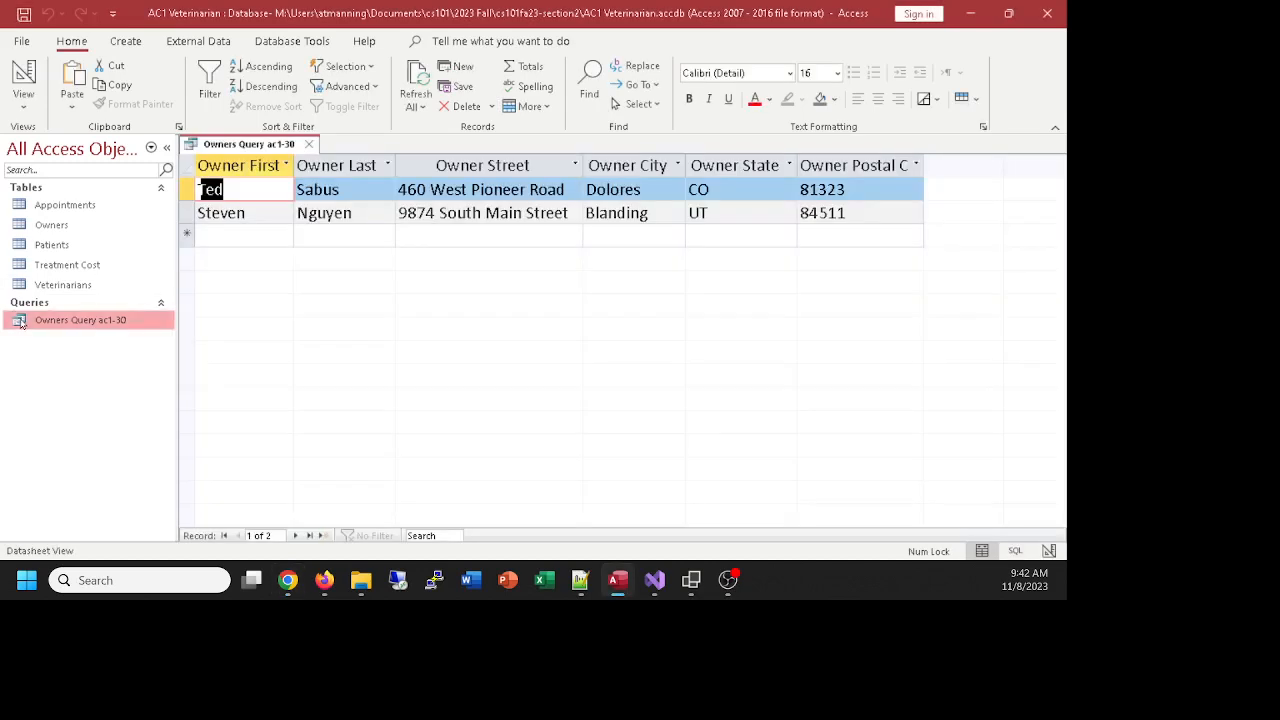
click(308, 144)
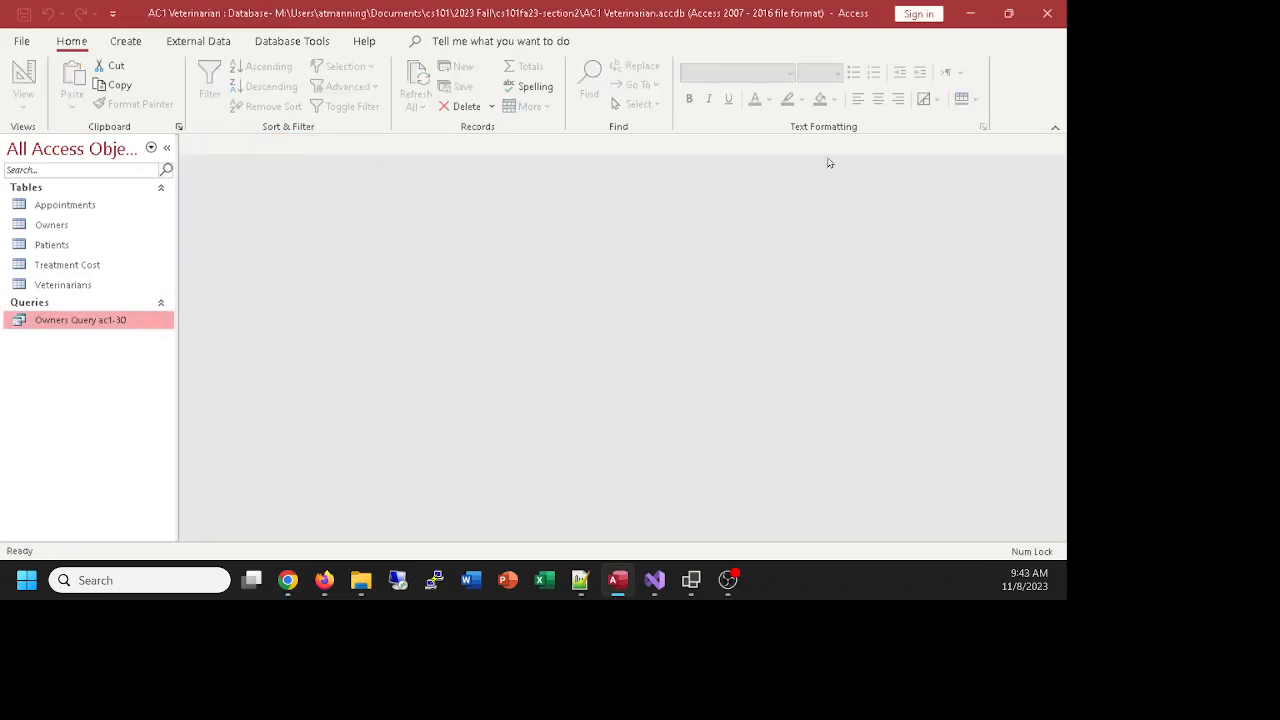
Create a basic form from the Owners table
click(132, 42)
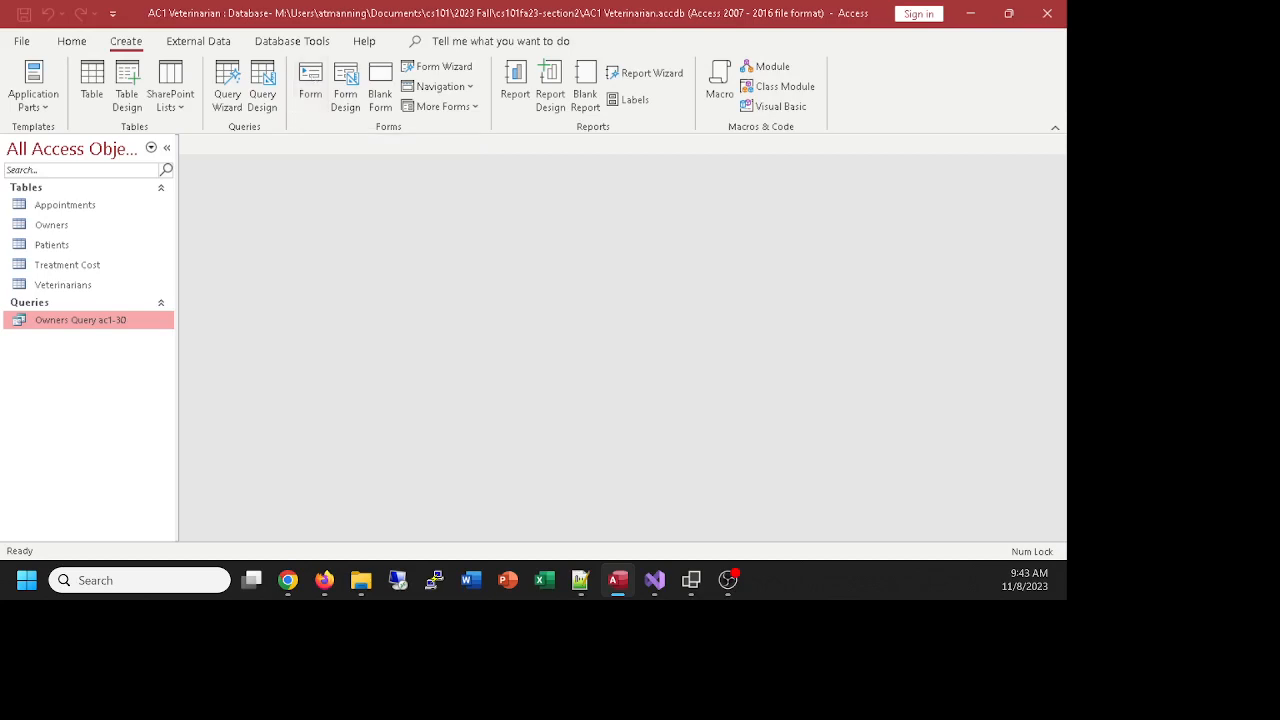
key(alt+Tab)
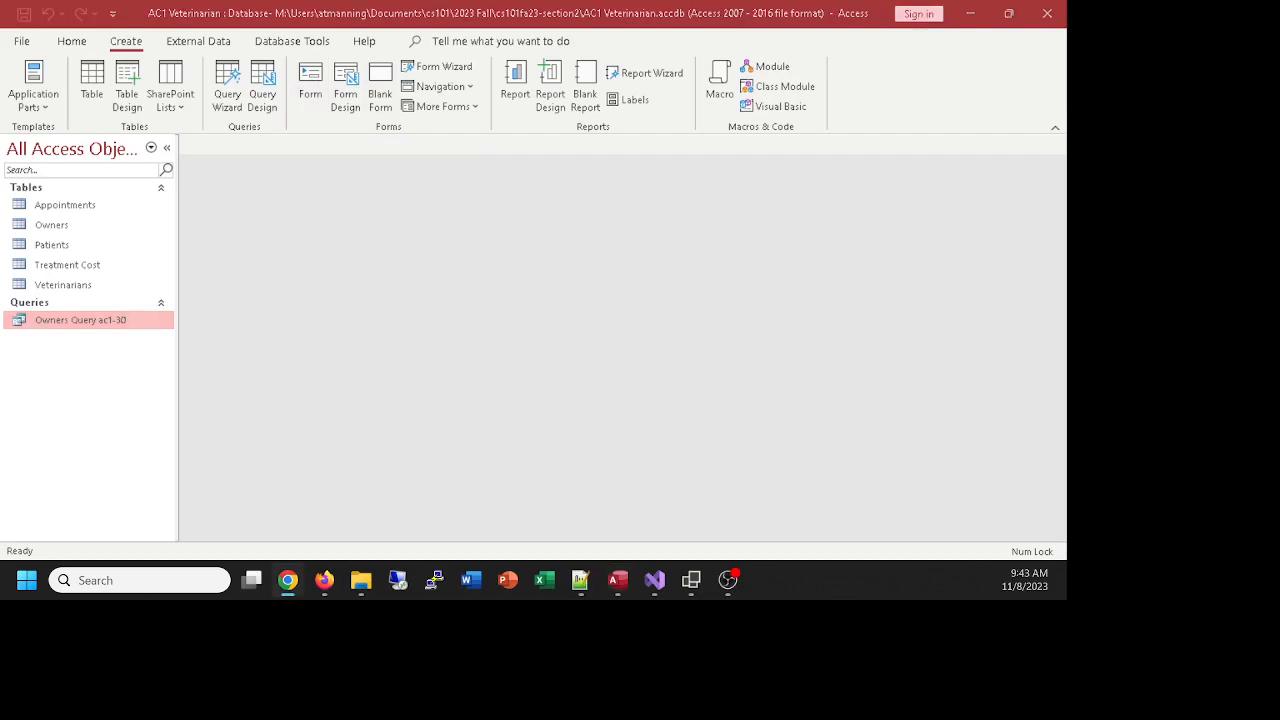
click(47, 226)
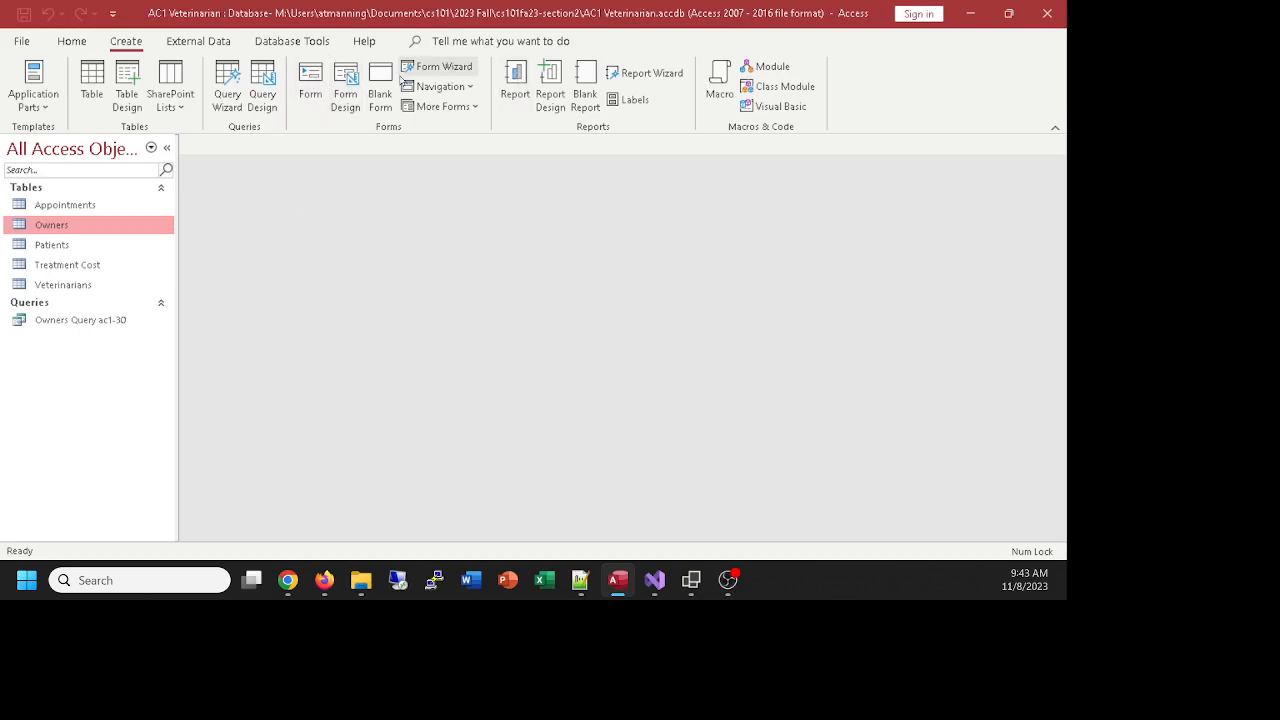
click(313, 80)
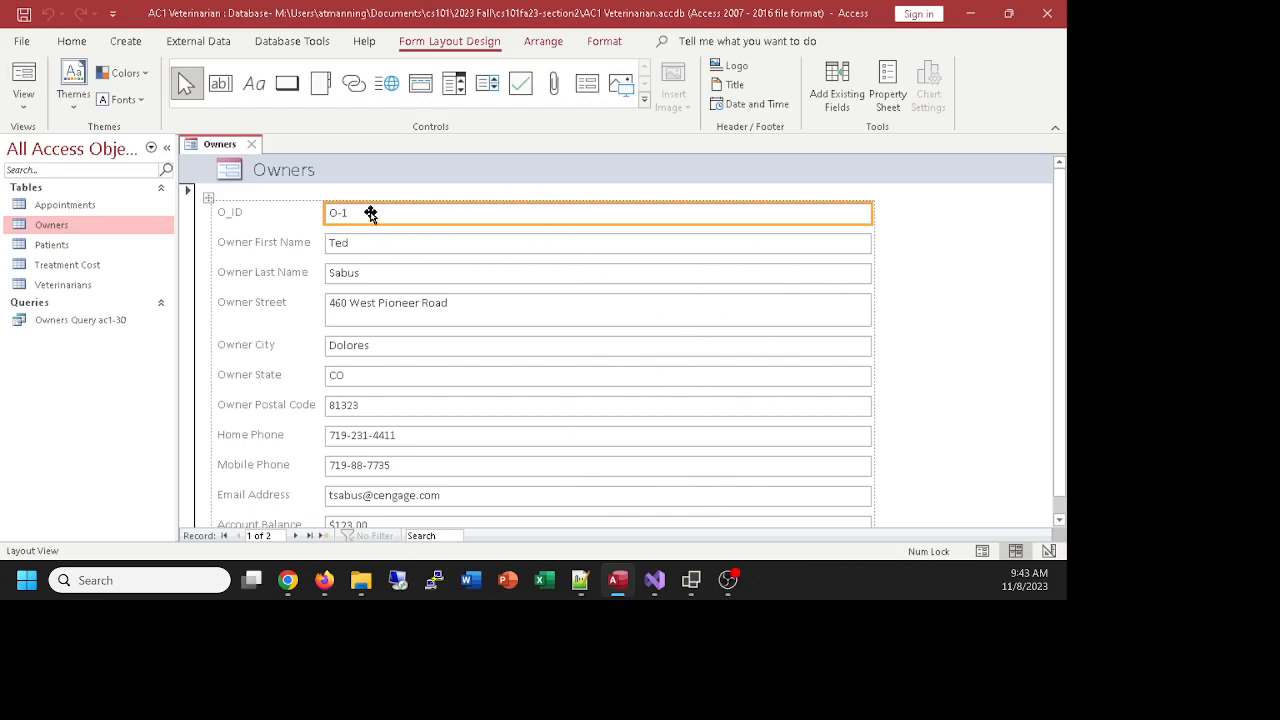
Browse the owner records in the new form's Layout View through to the blank new record
click(295, 536)
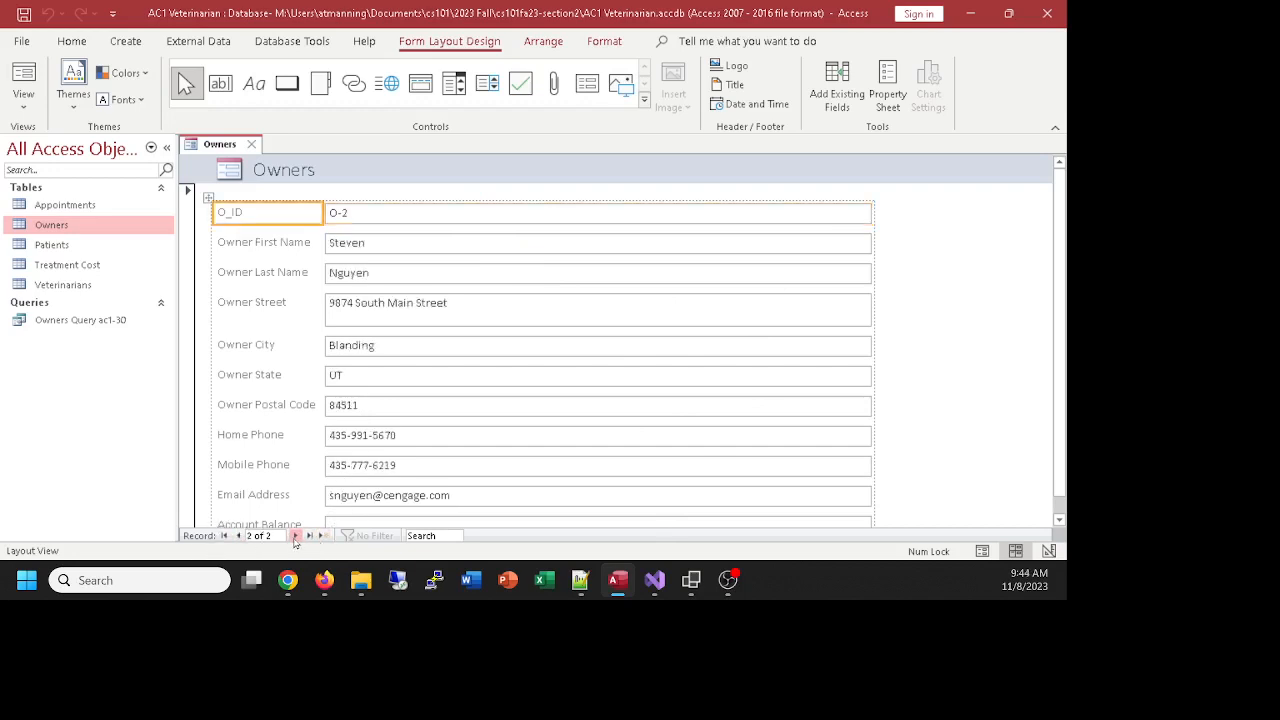
click(225, 536)
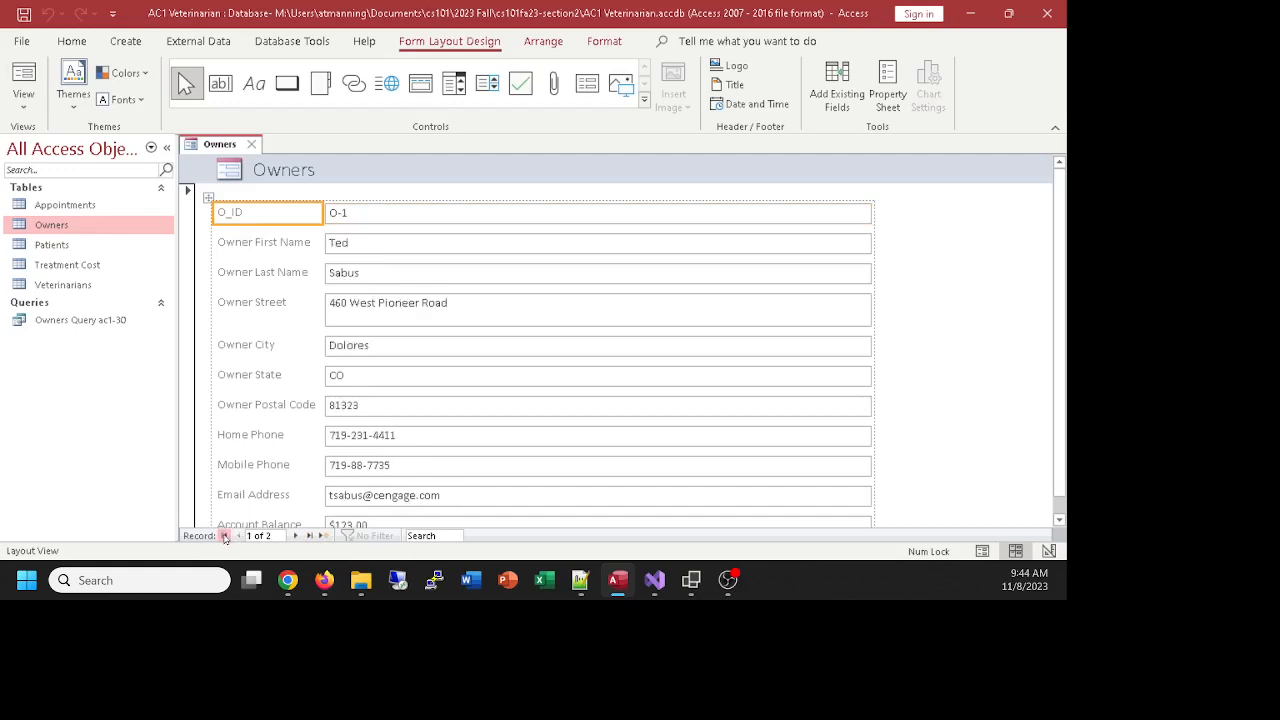
click(296, 536)
scroll(470, 312, down, 1)
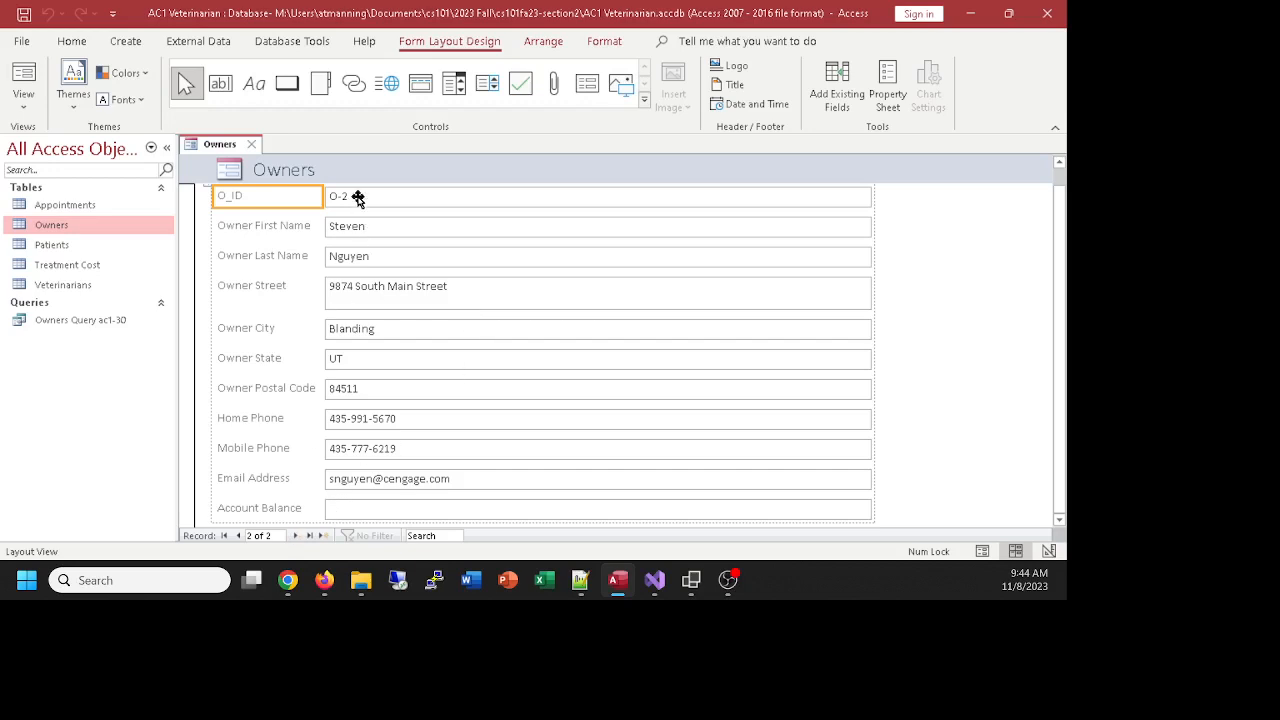
click(296, 536)
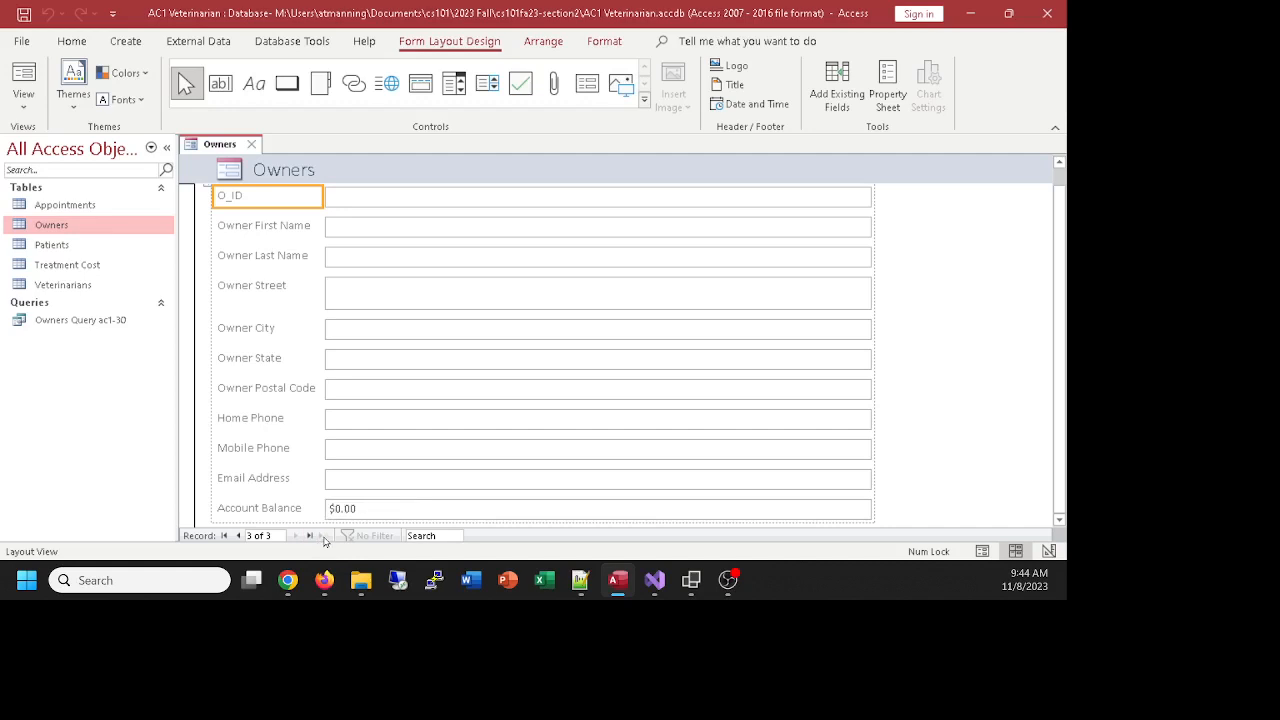
click(345, 198)
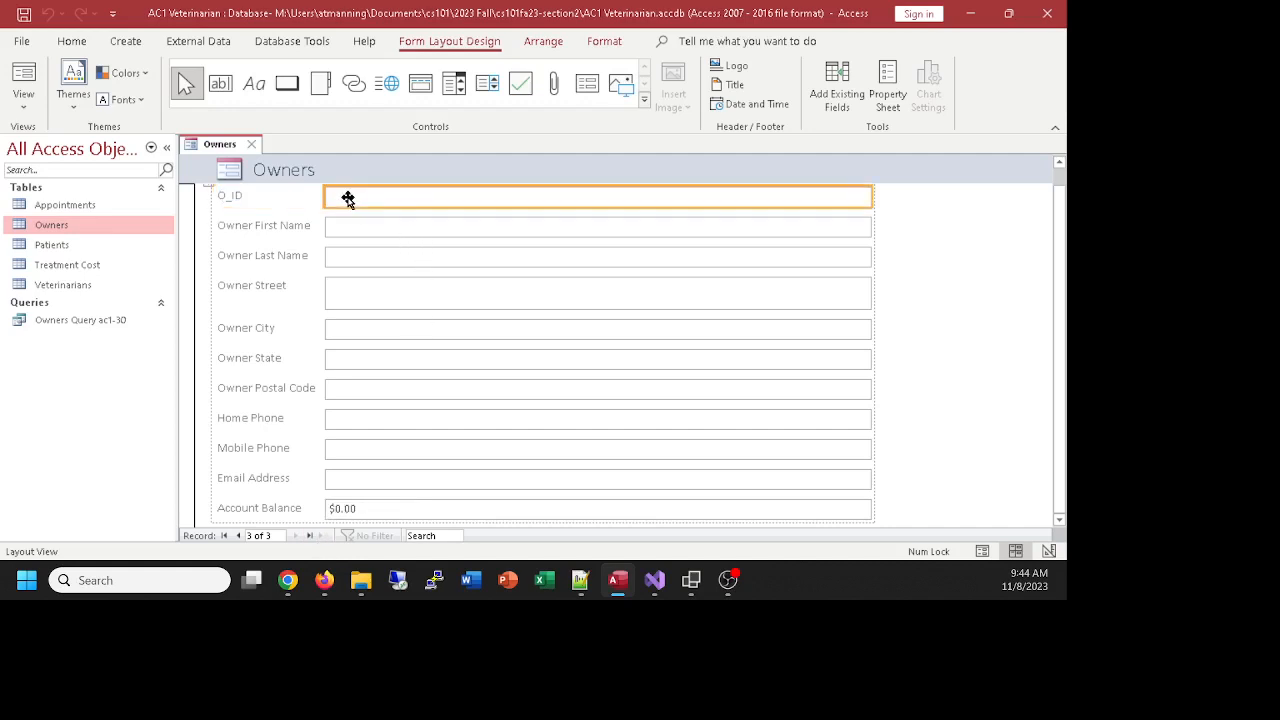
Switch the form between Form View and Layout View to compare how the O_ID field behaves, ending in Form View
click(23, 75)
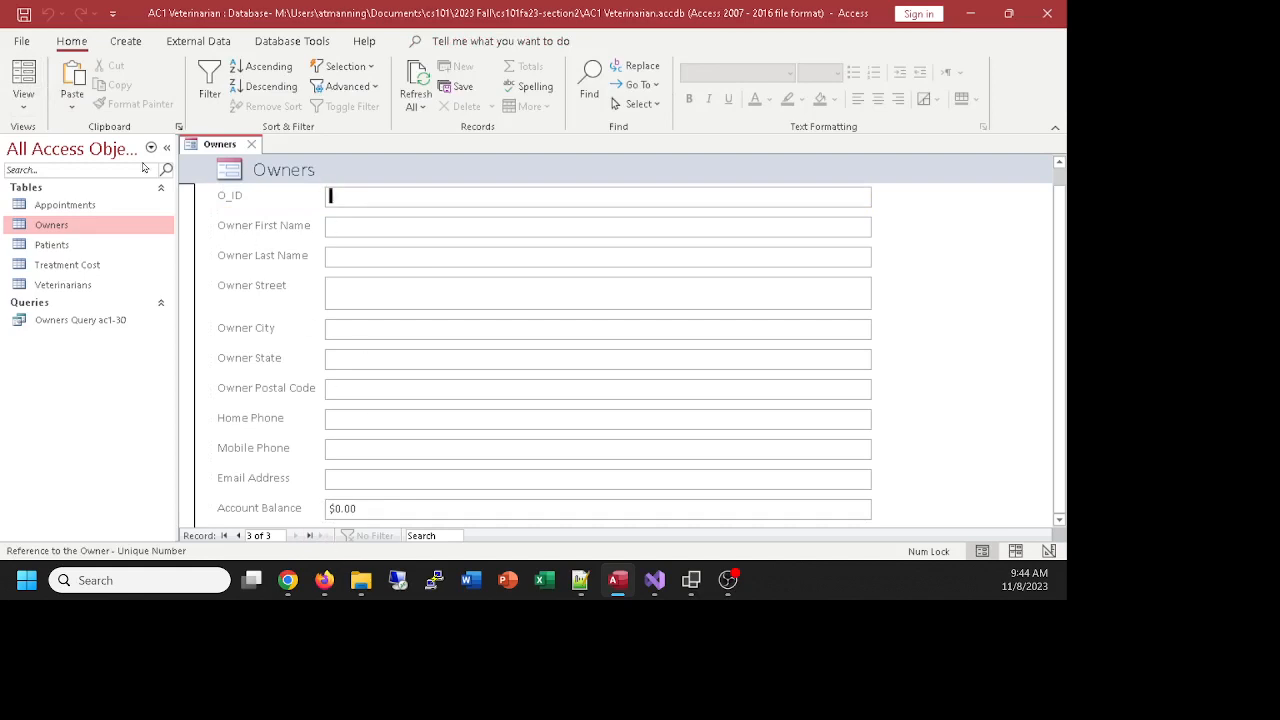
click(34, 68)
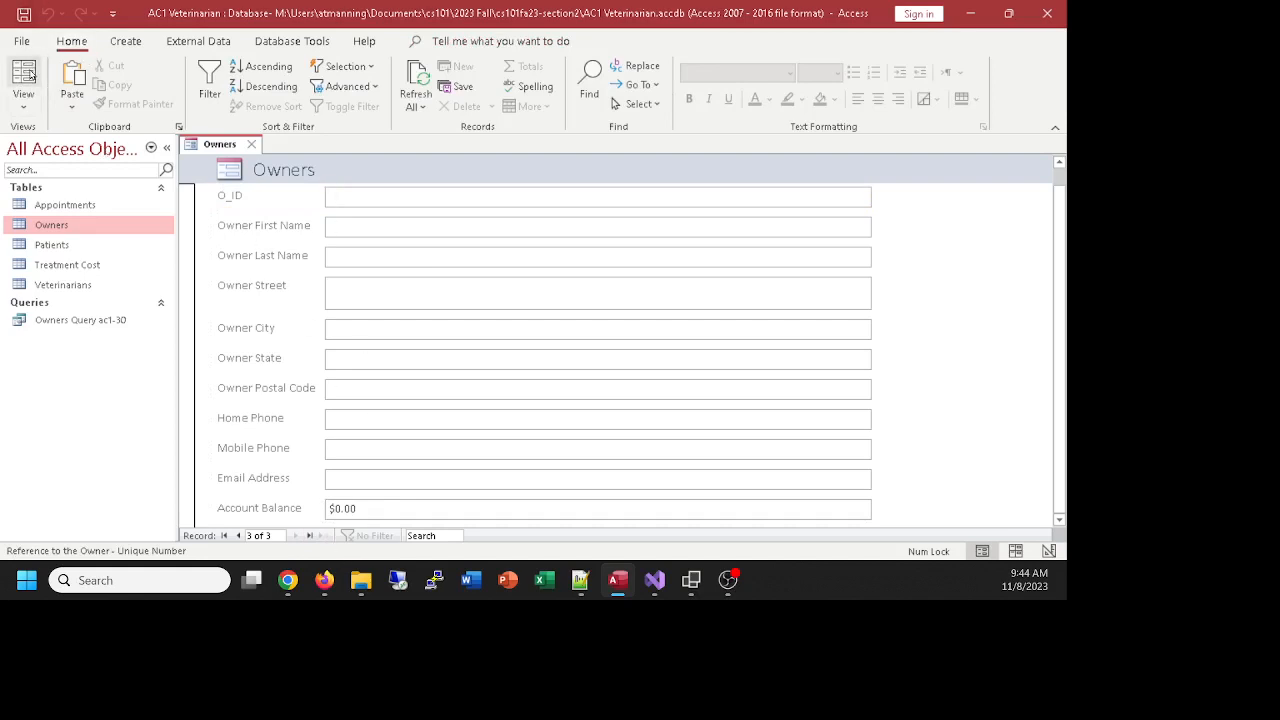
click(238, 536)
click(333, 199)
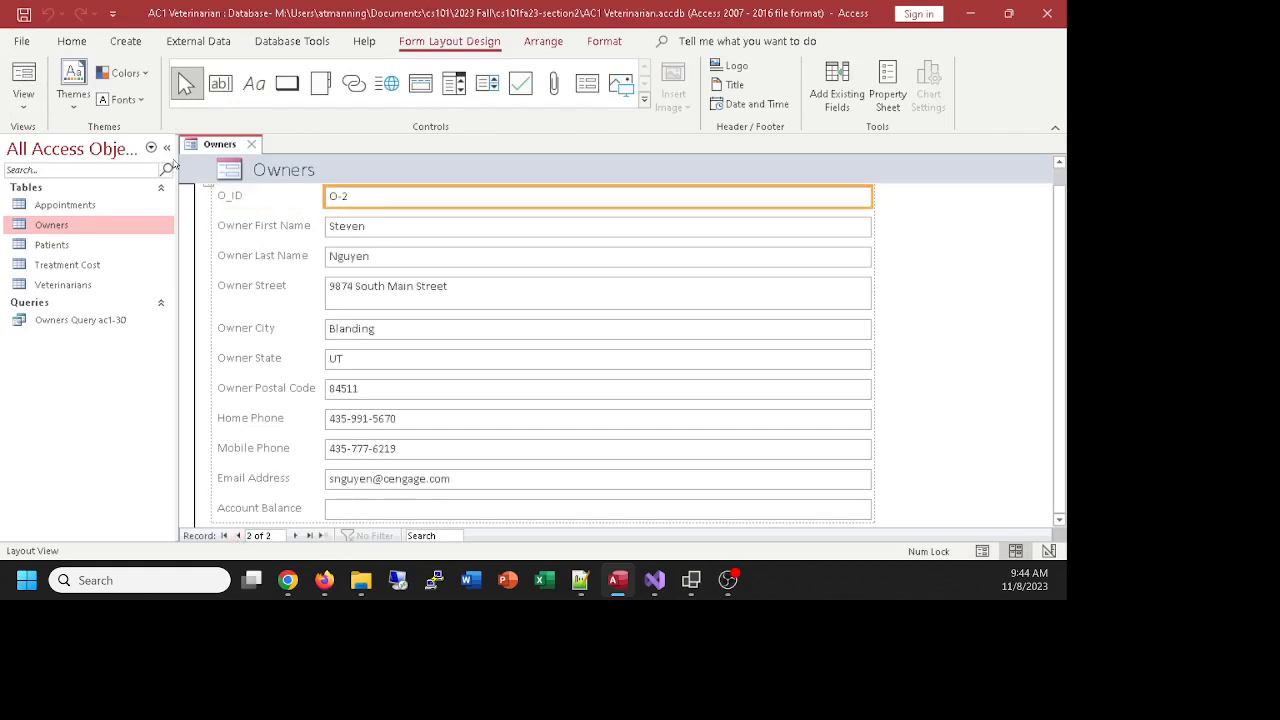
click(23, 78)
click(358, 192)
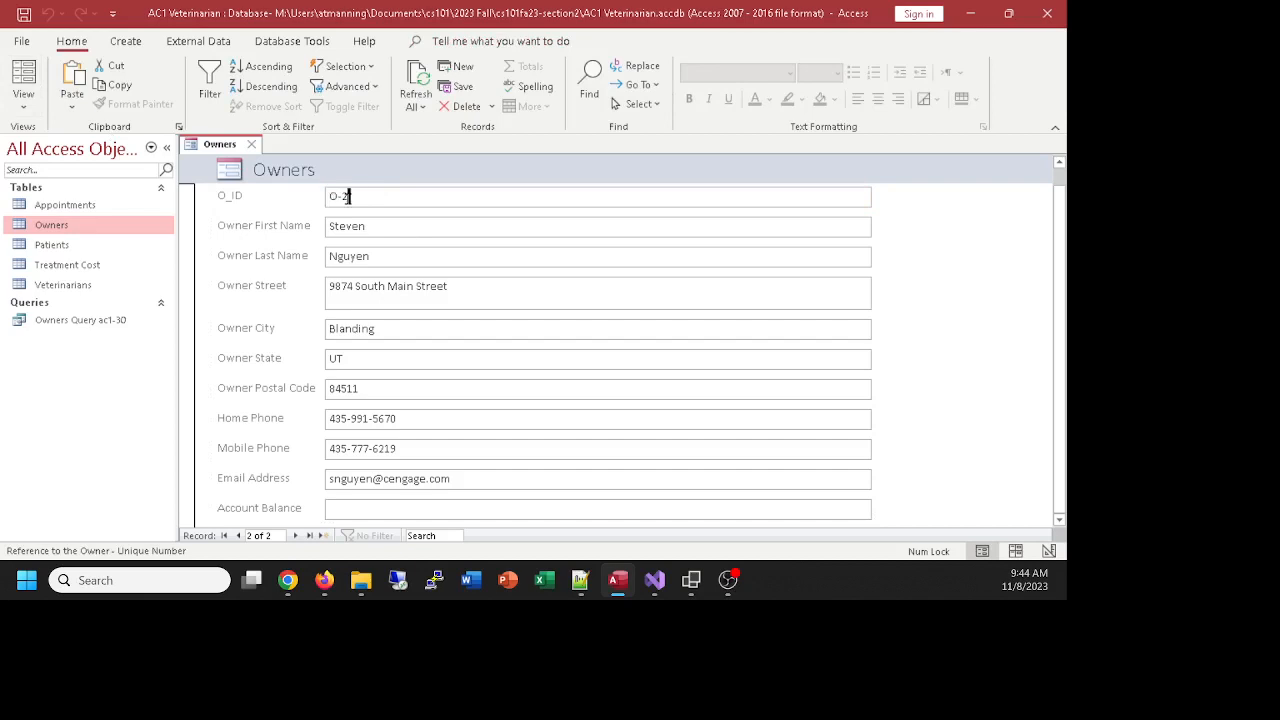
Page through the owner records in Form View up to the blank record, and return to the first record
click(238, 536)
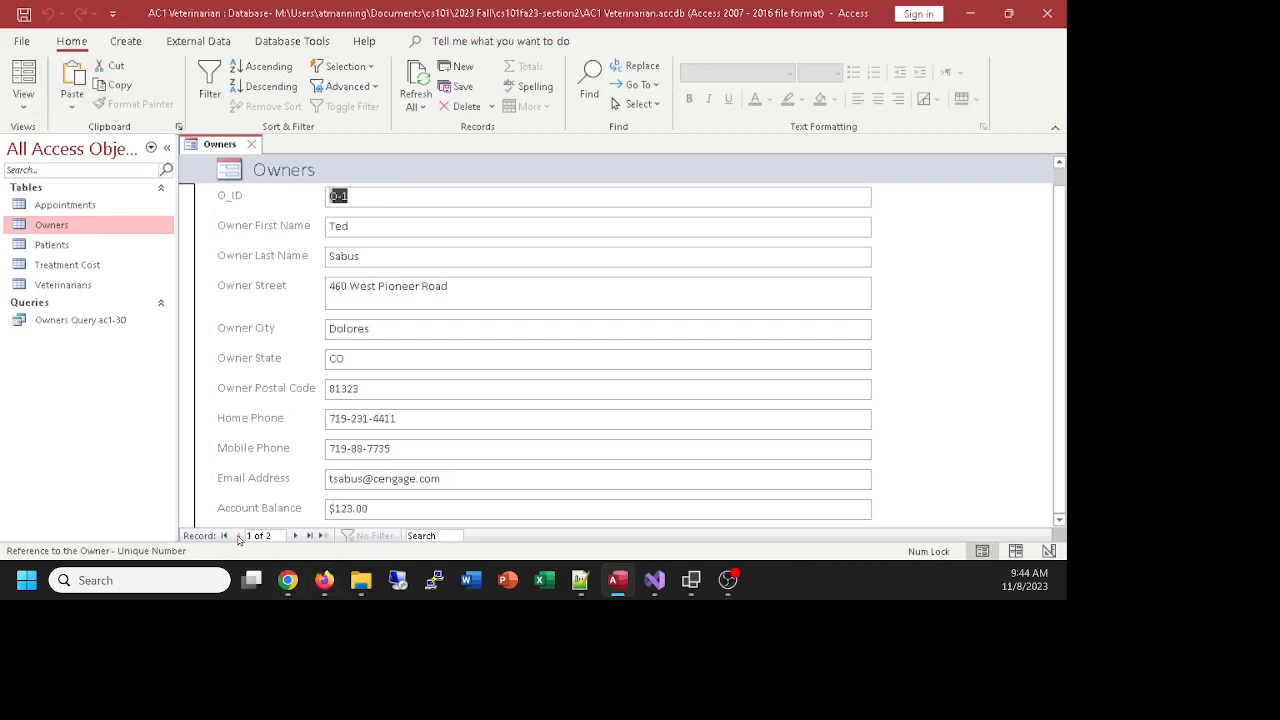
click(294, 536)
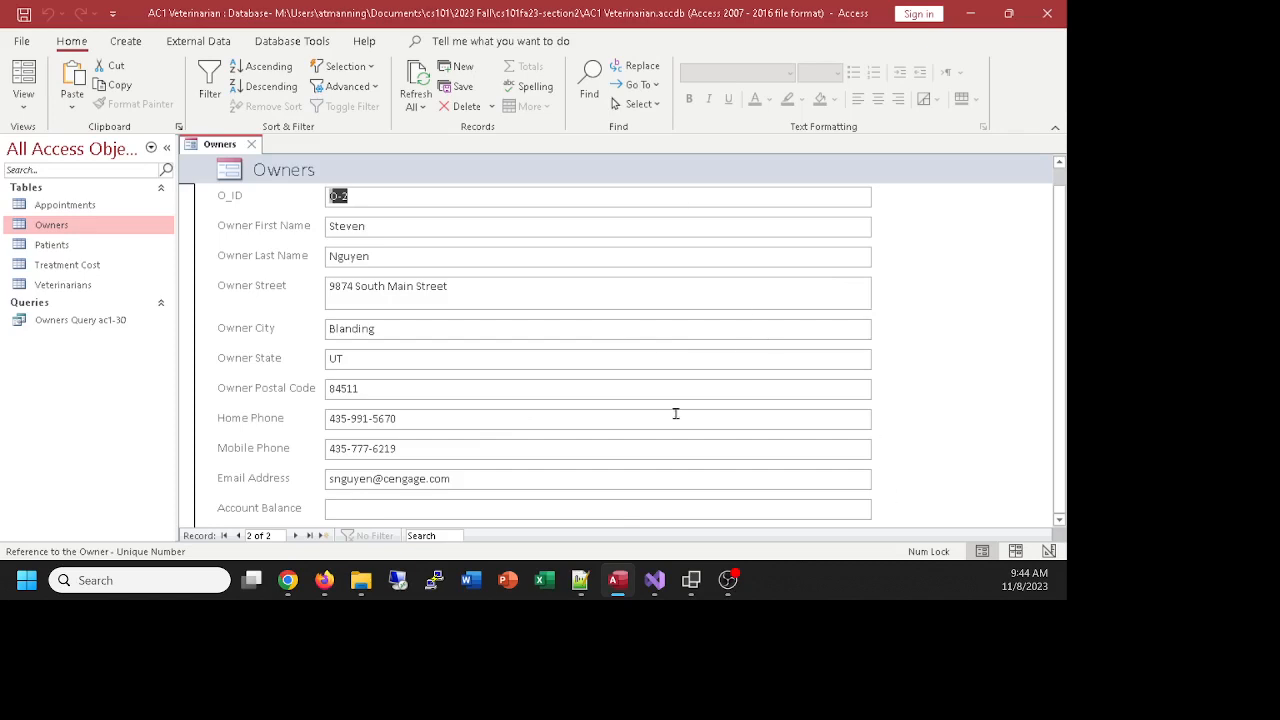
click(296, 536)
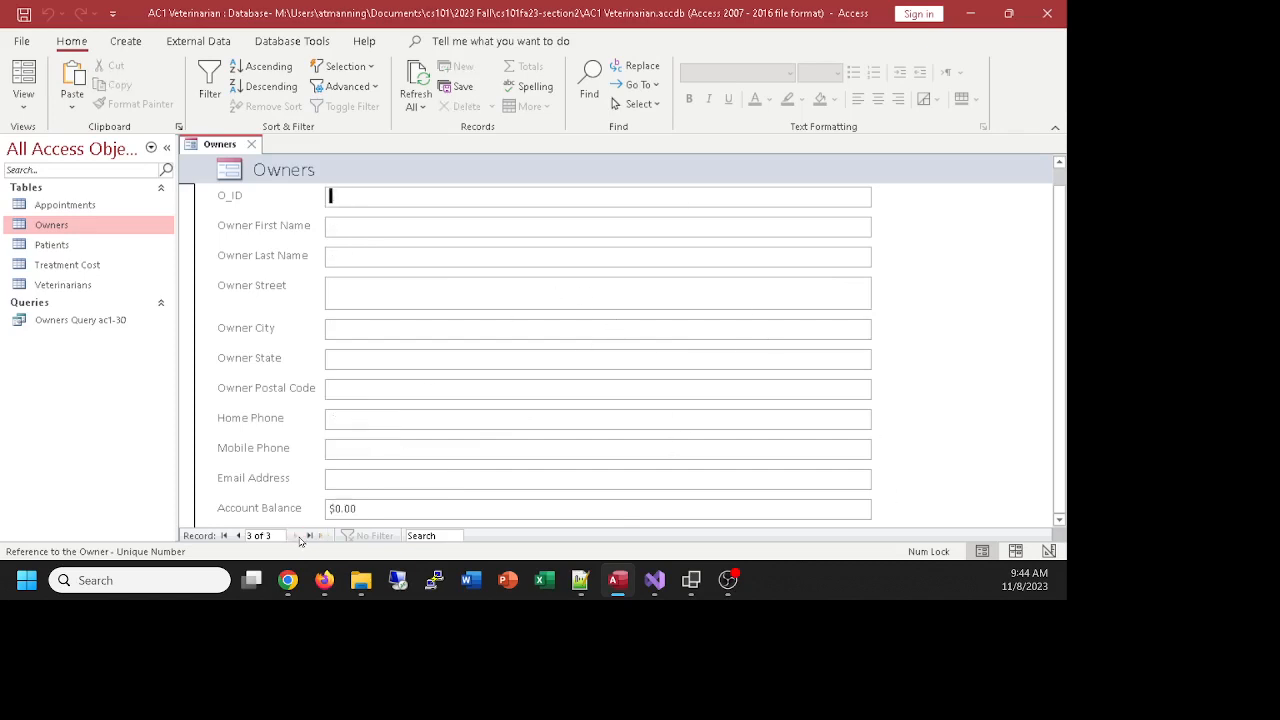
click(240, 537)
click(238, 537)
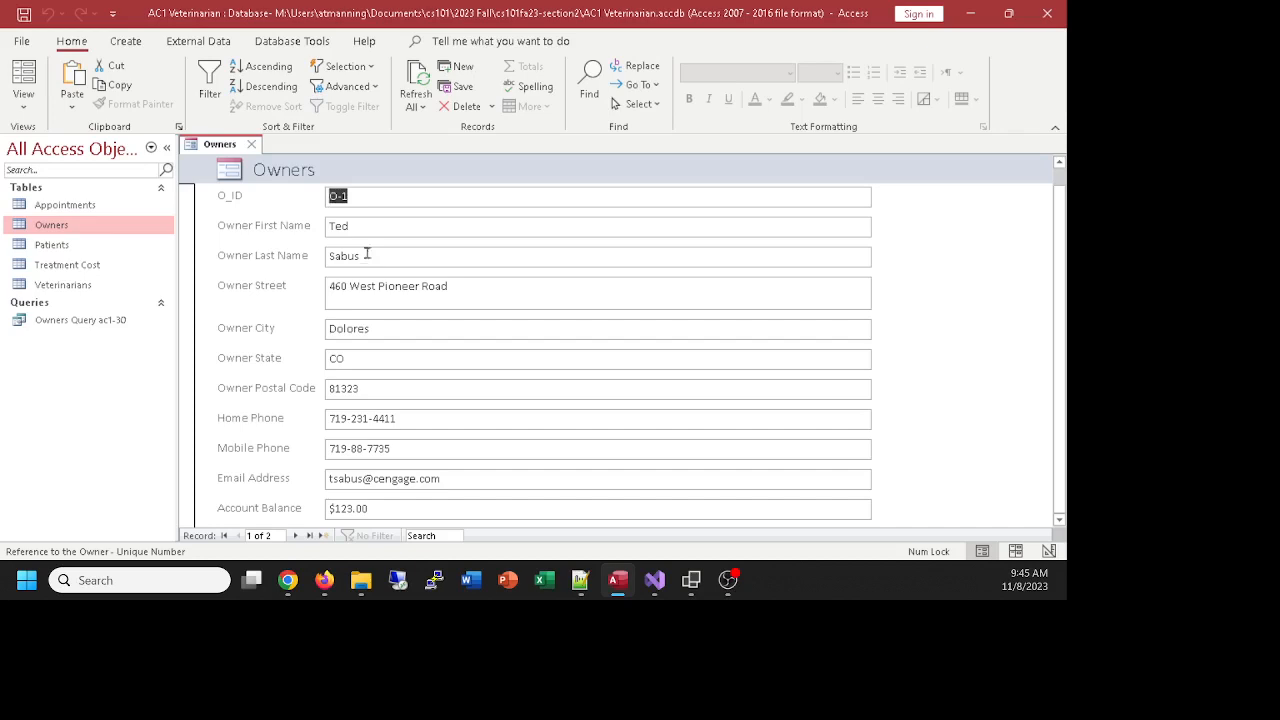
Close the Owners form and save it under the name Owners ac1-33
click(251, 144)
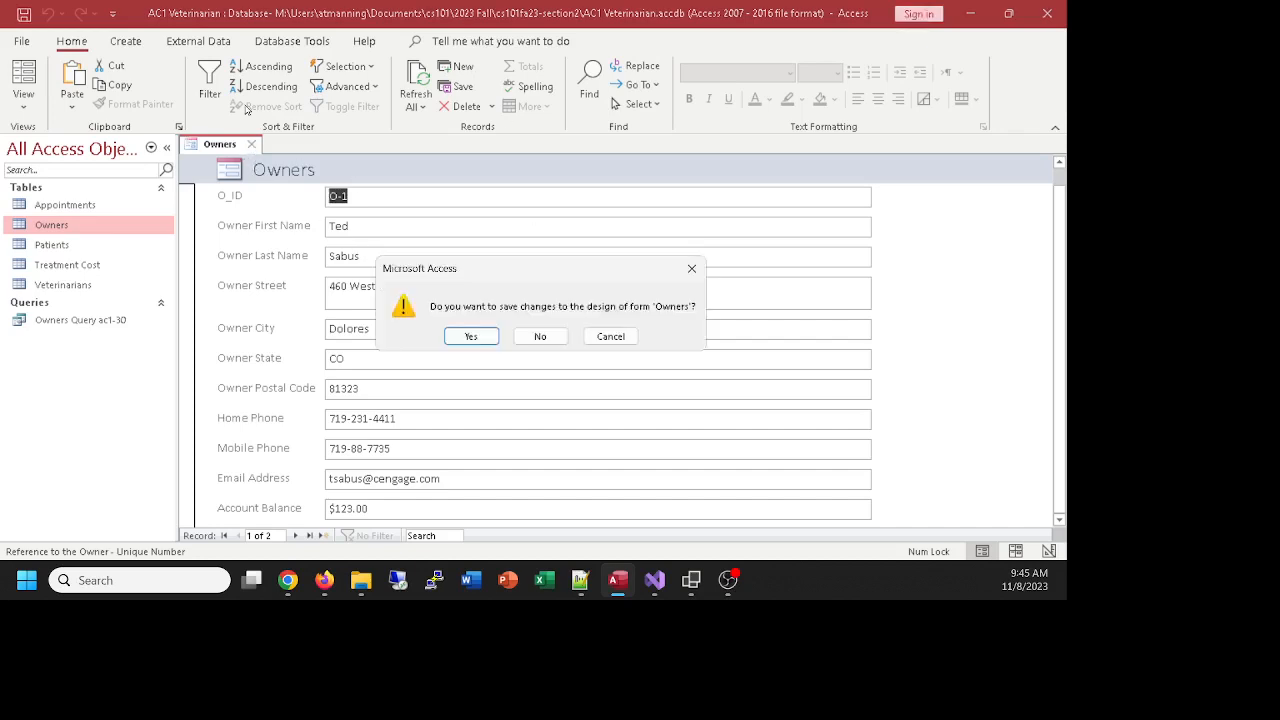
click(484, 337)
click(481, 204)
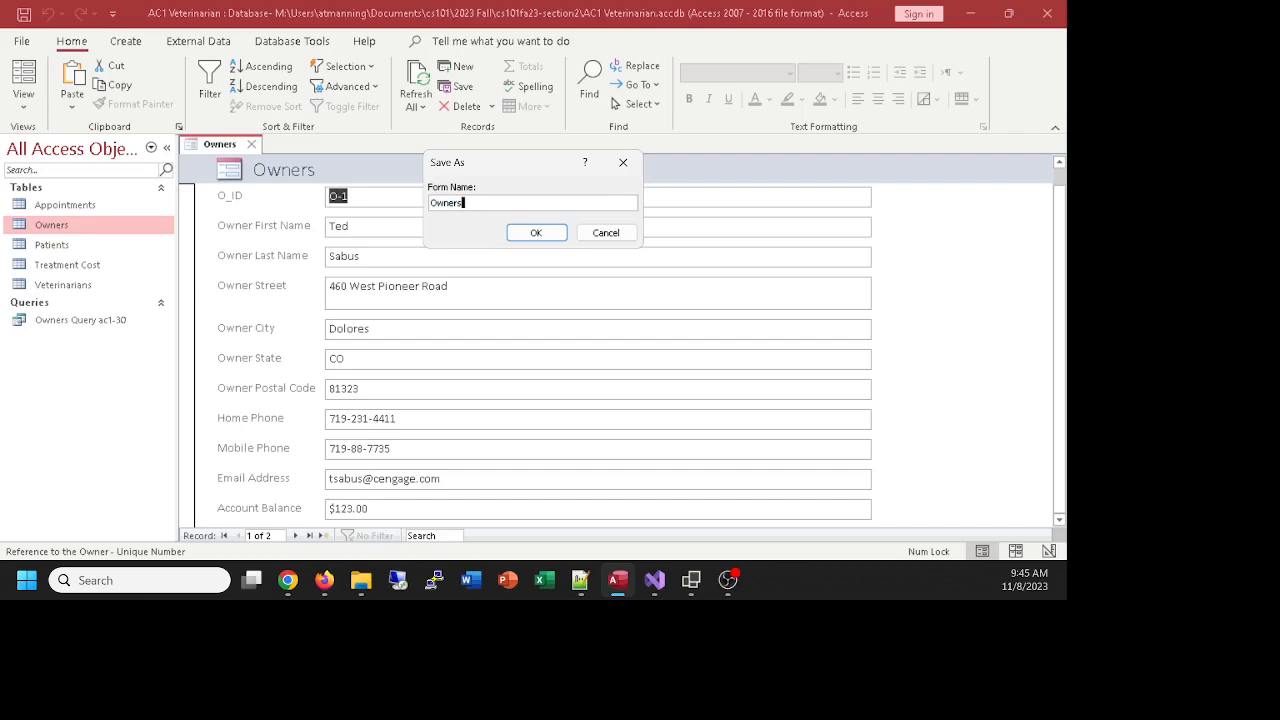
key(alt+Tab)
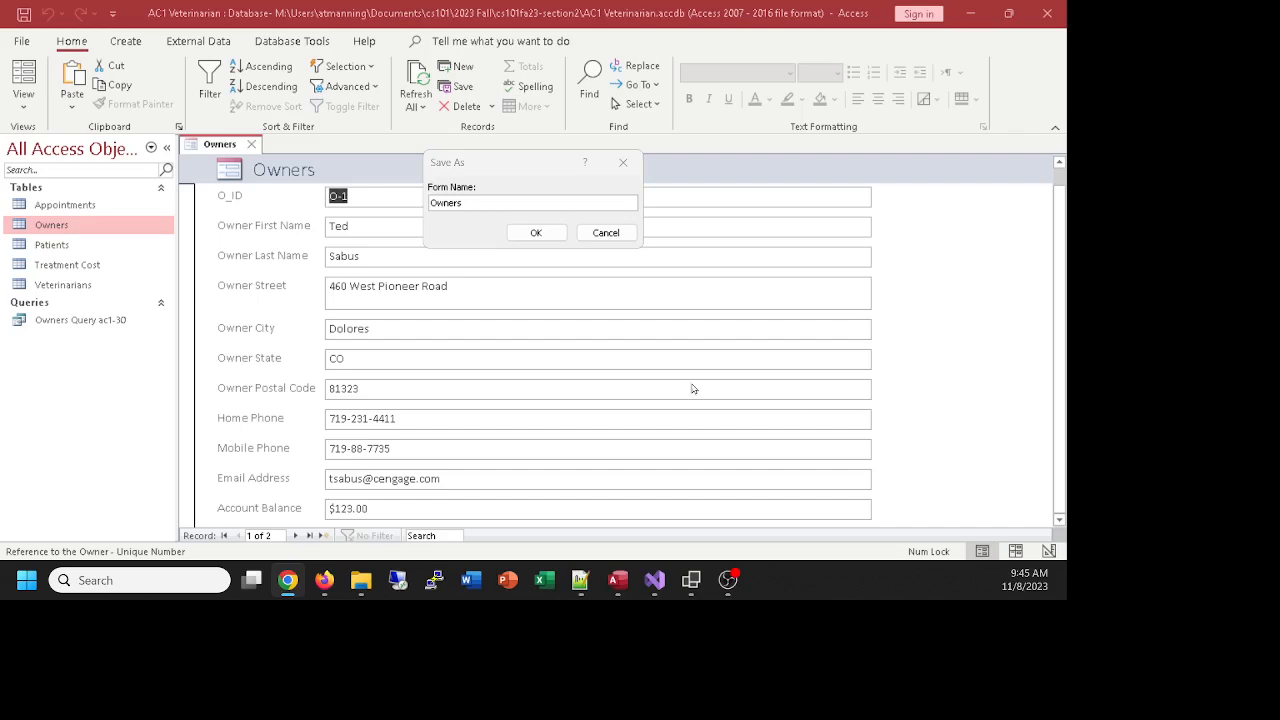
click(520, 201)
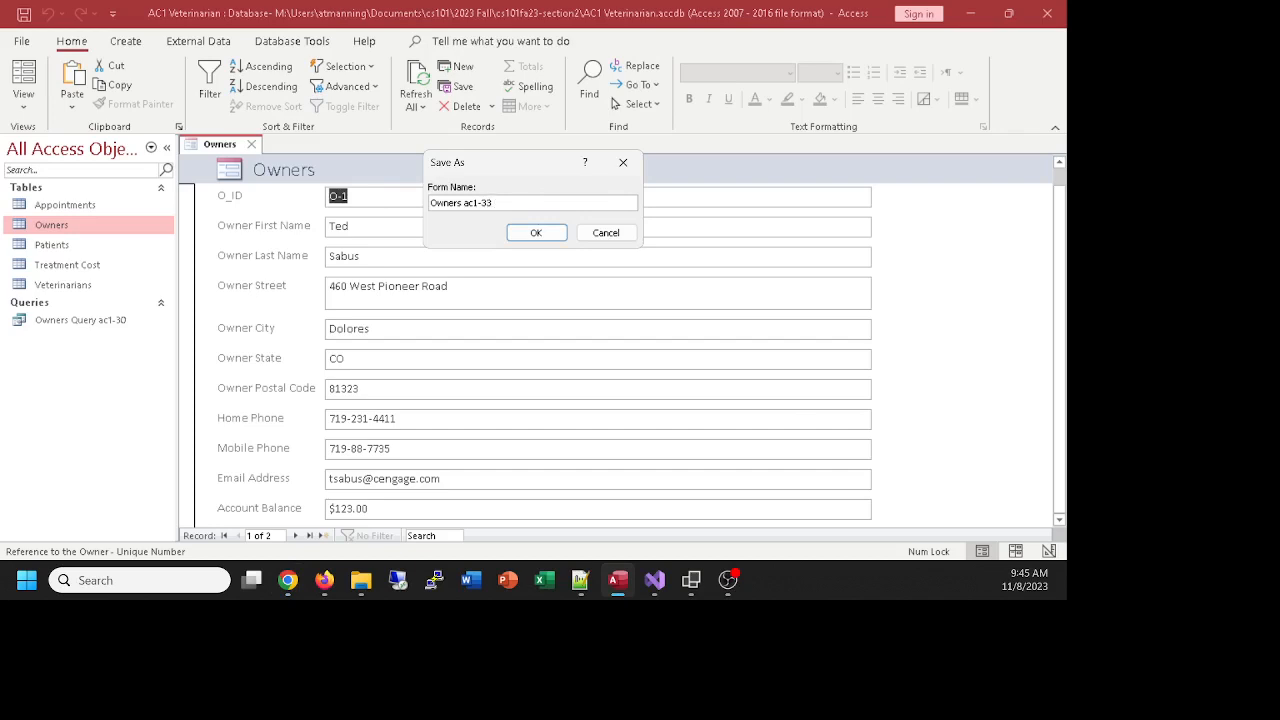
click(535, 233)
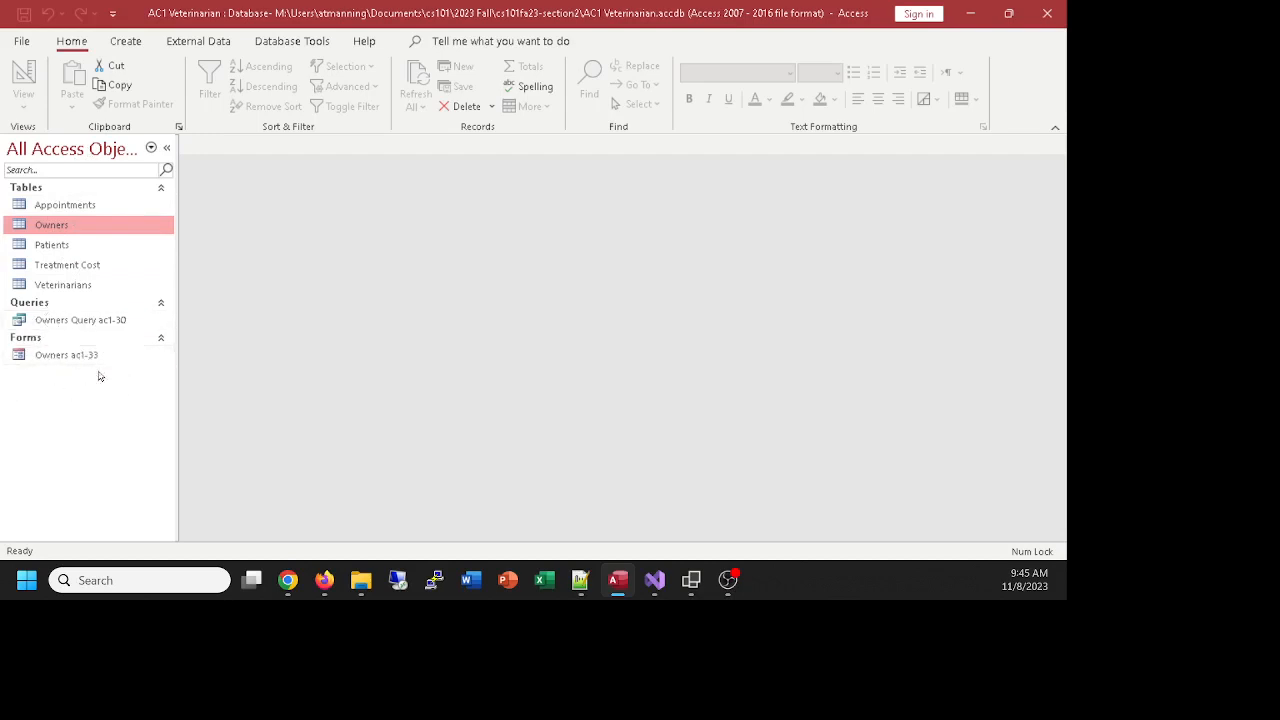
Reopen the saved form Owners ac1-33, page through its records to the blank one, and close it
double_click(52, 357)
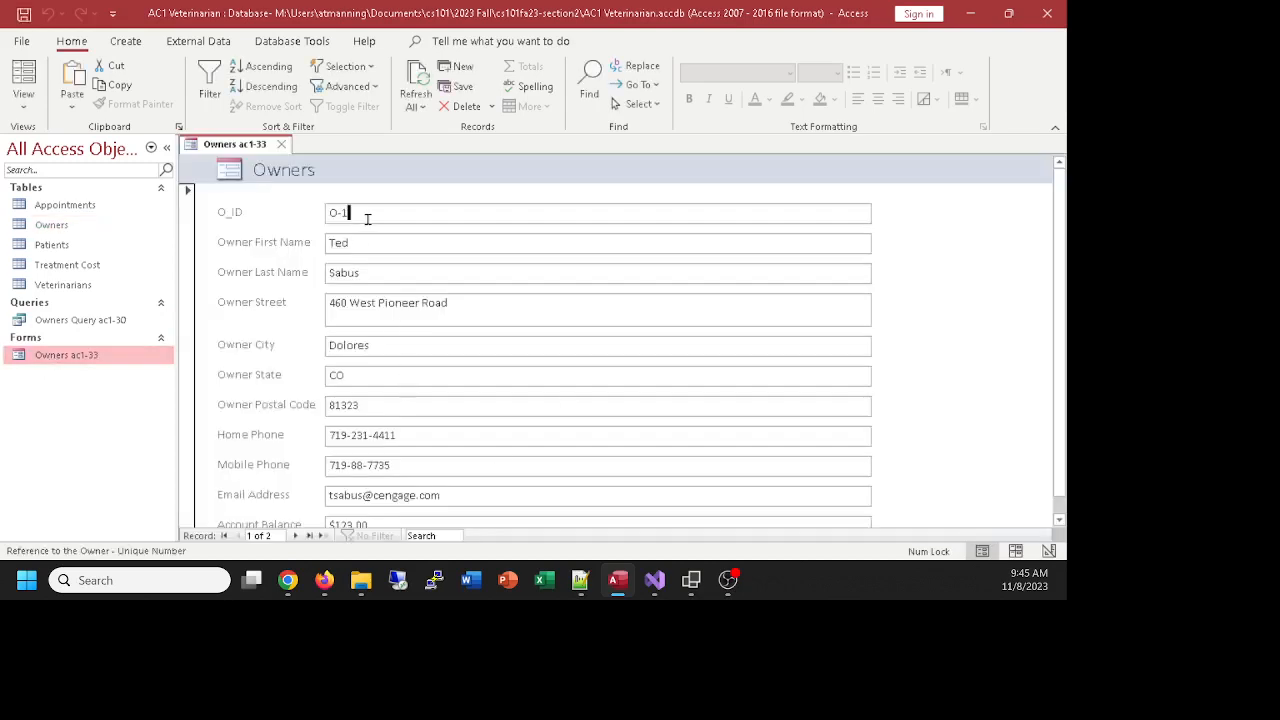
click(295, 537)
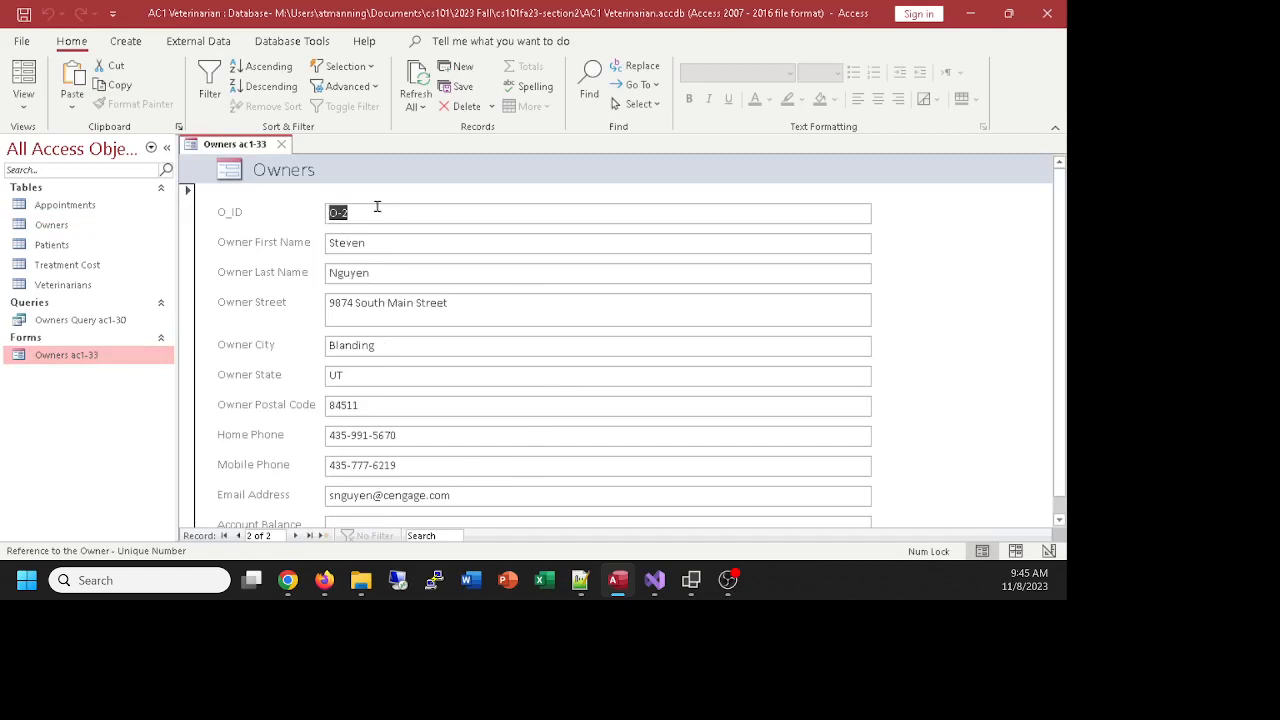
click(295, 537)
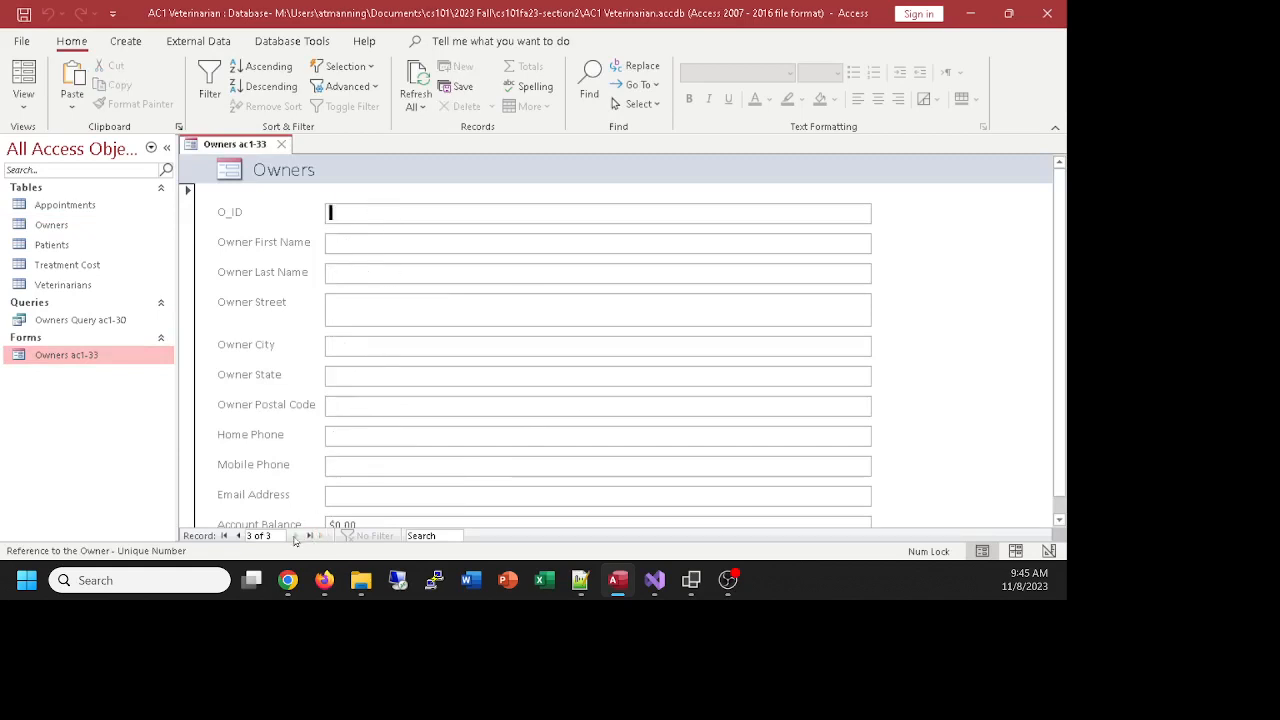
click(282, 146)
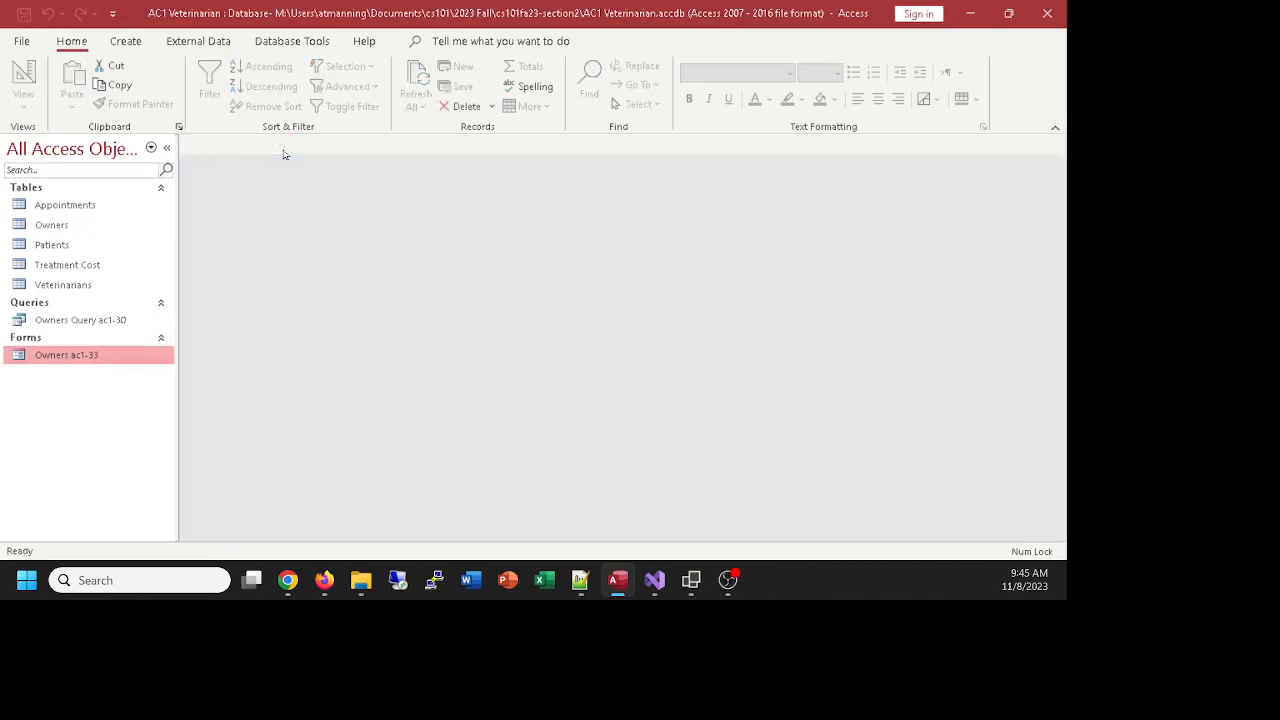
Open the Owners table to review its records across the columns in Datasheet View, and close it
double_click(41, 224)
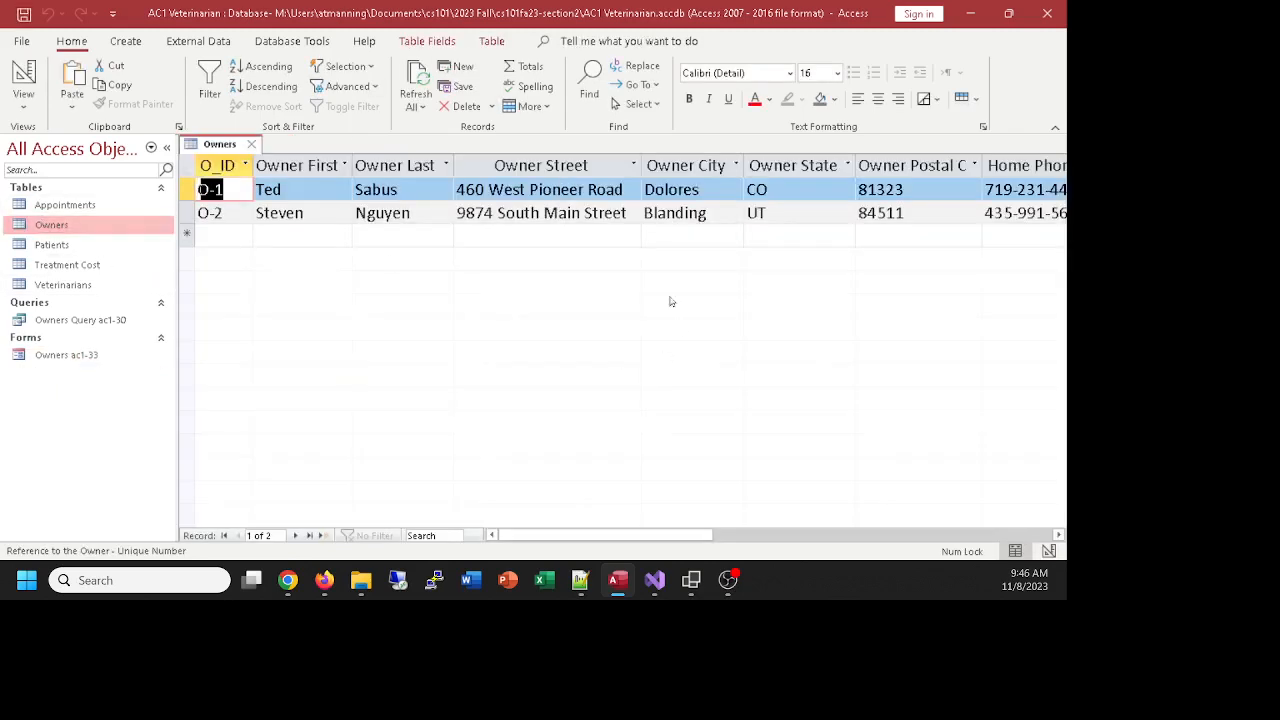
mouse_move(630, 535)
mouse_down()
mouse_move(866, 558)
mouse_move(620, 560)
mouse_move(954, 571)
mouse_move(789, 569)
mouse_move(784, 534)
mouse_move(624, 551)
mouse_move(940, 551)
mouse_move(643, 553)
mouse_up()
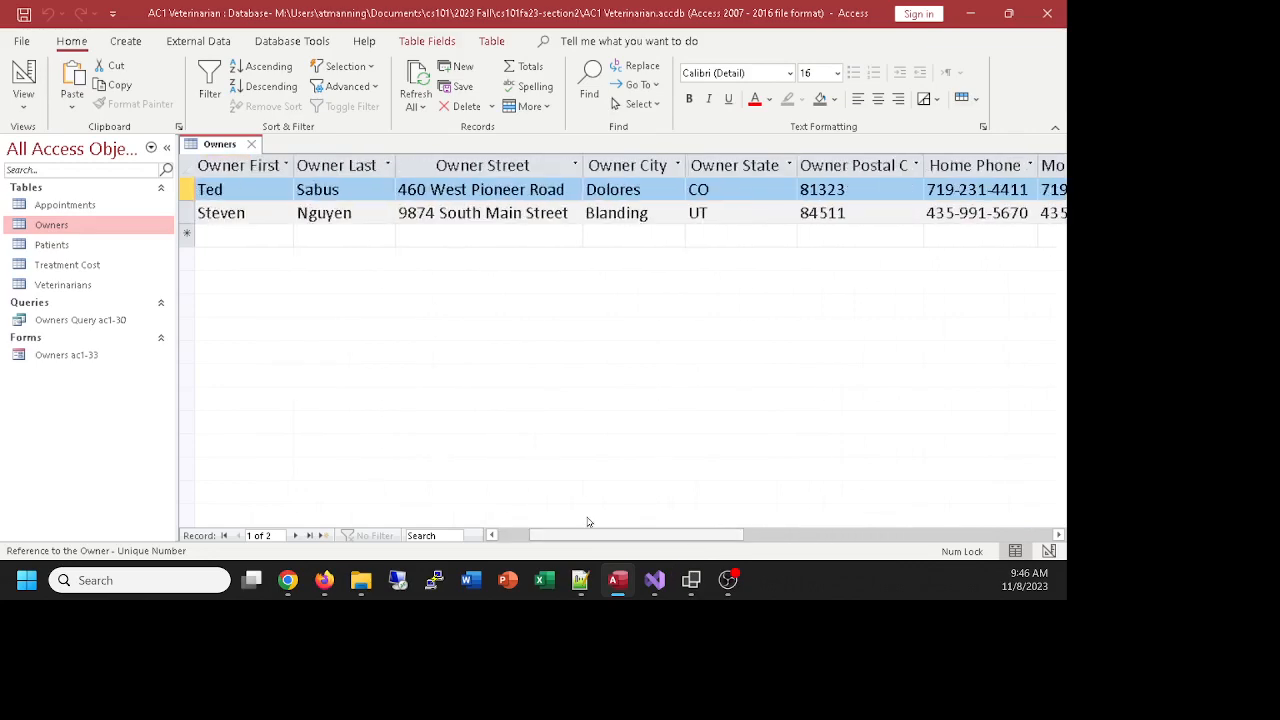
click(251, 144)
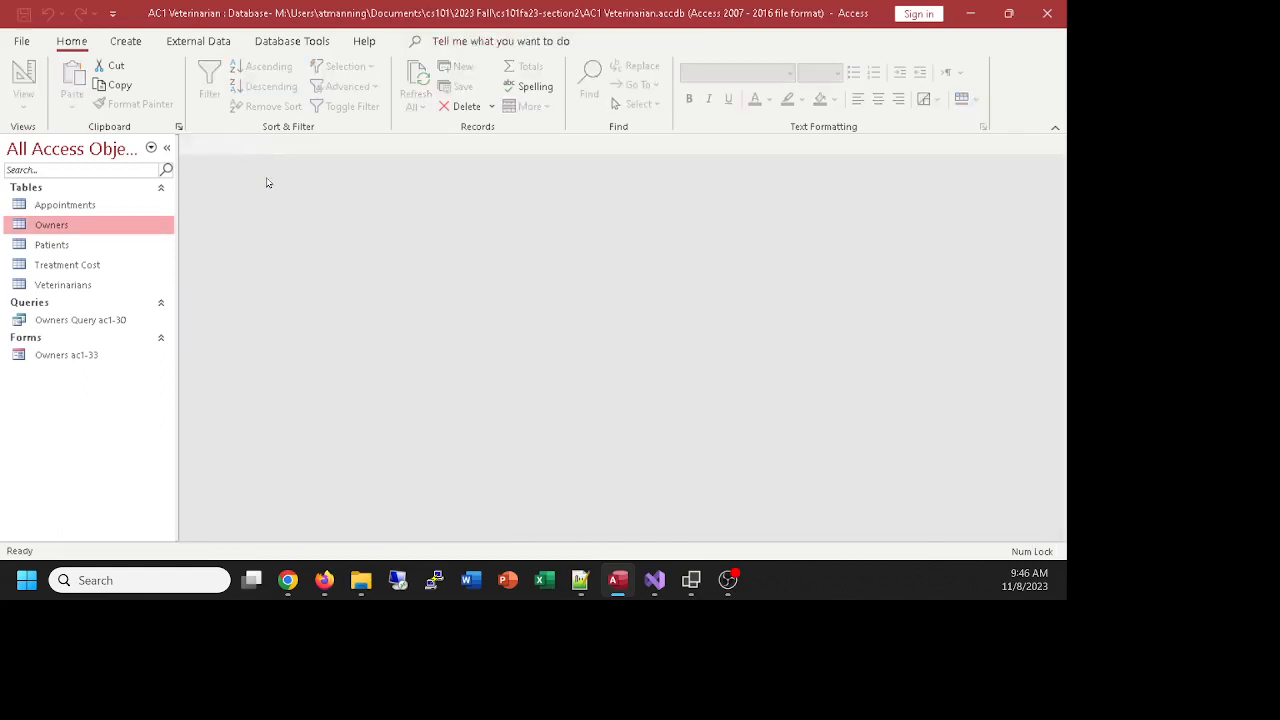
Open the form Owners ac1-33 again and examine all fields of the first record in its single-record layout
double_click(63, 356)
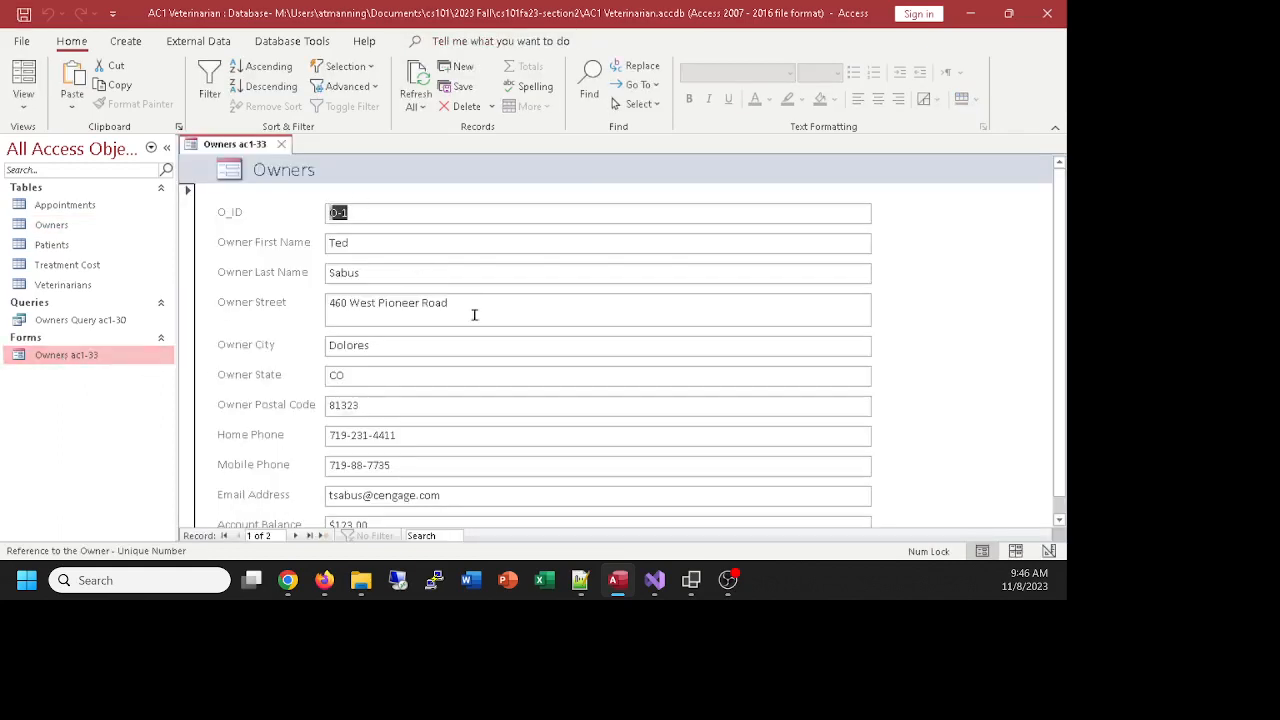
scroll(517, 383, down, 1)
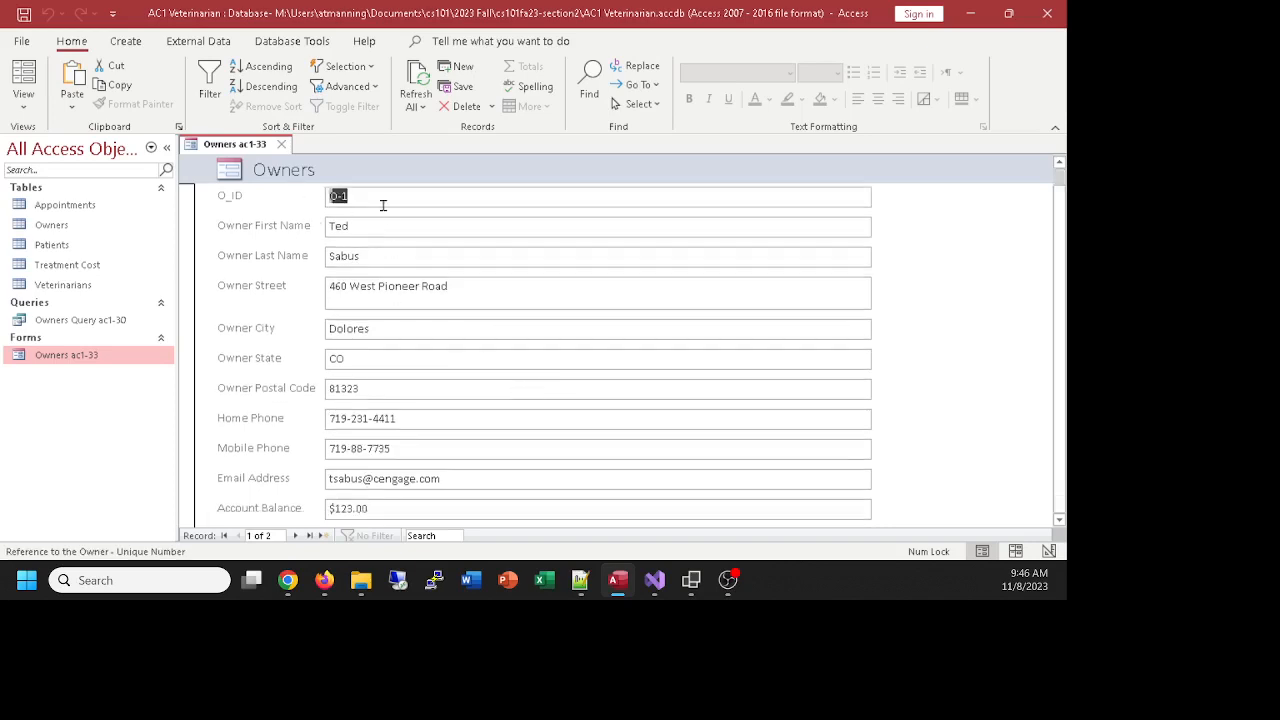
scroll(441, 275, up, 1)
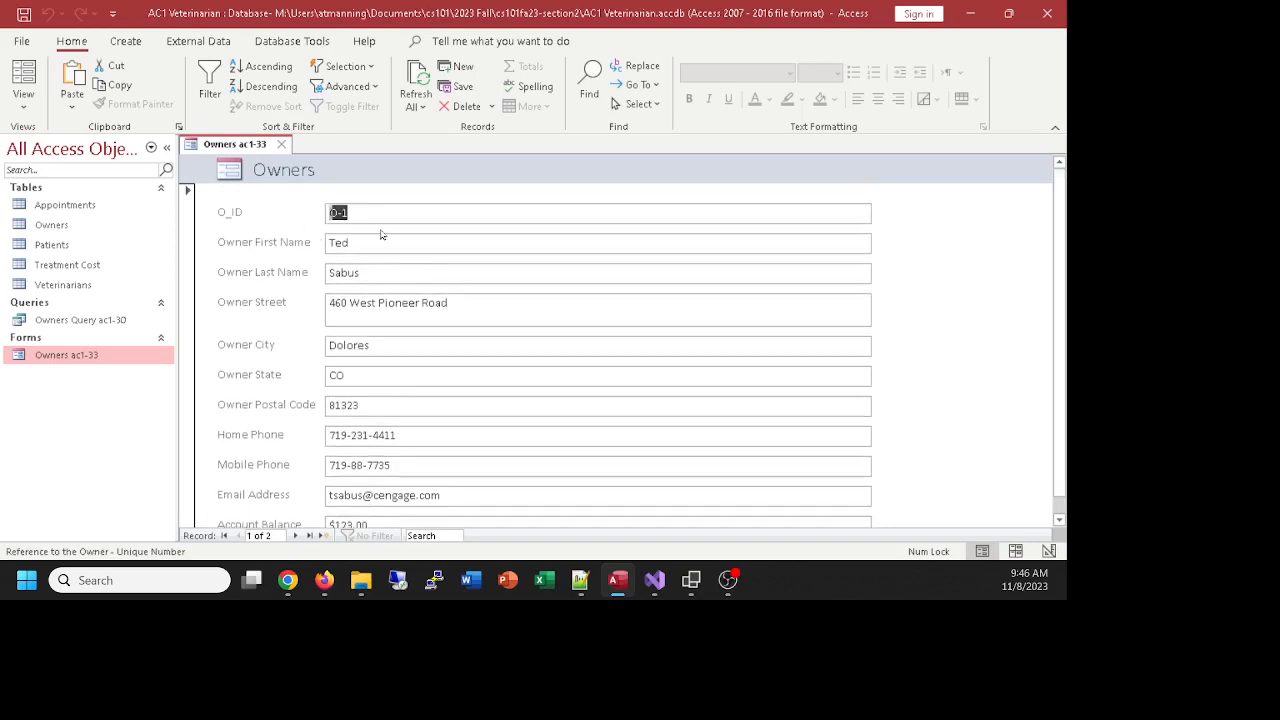
scroll(450, 263, down, 1)
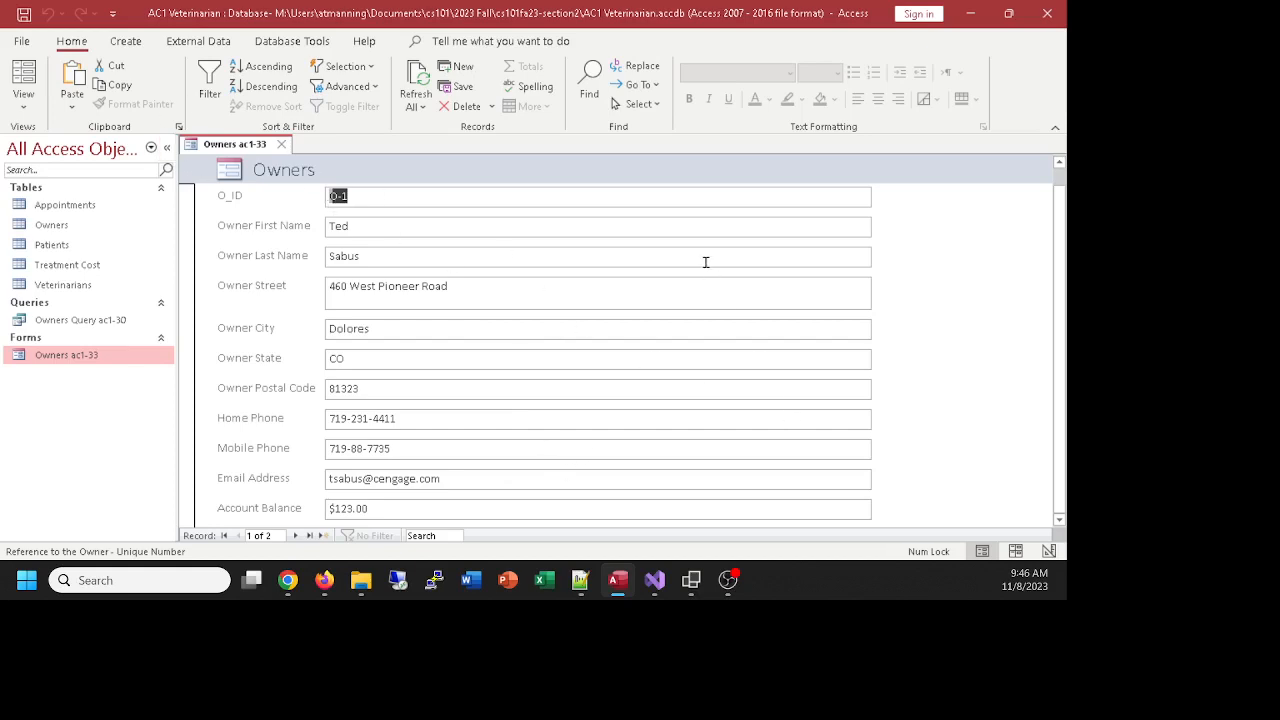
Look over the owner fields in the Owners ac1-33 form, then close the form
click(486, 287)
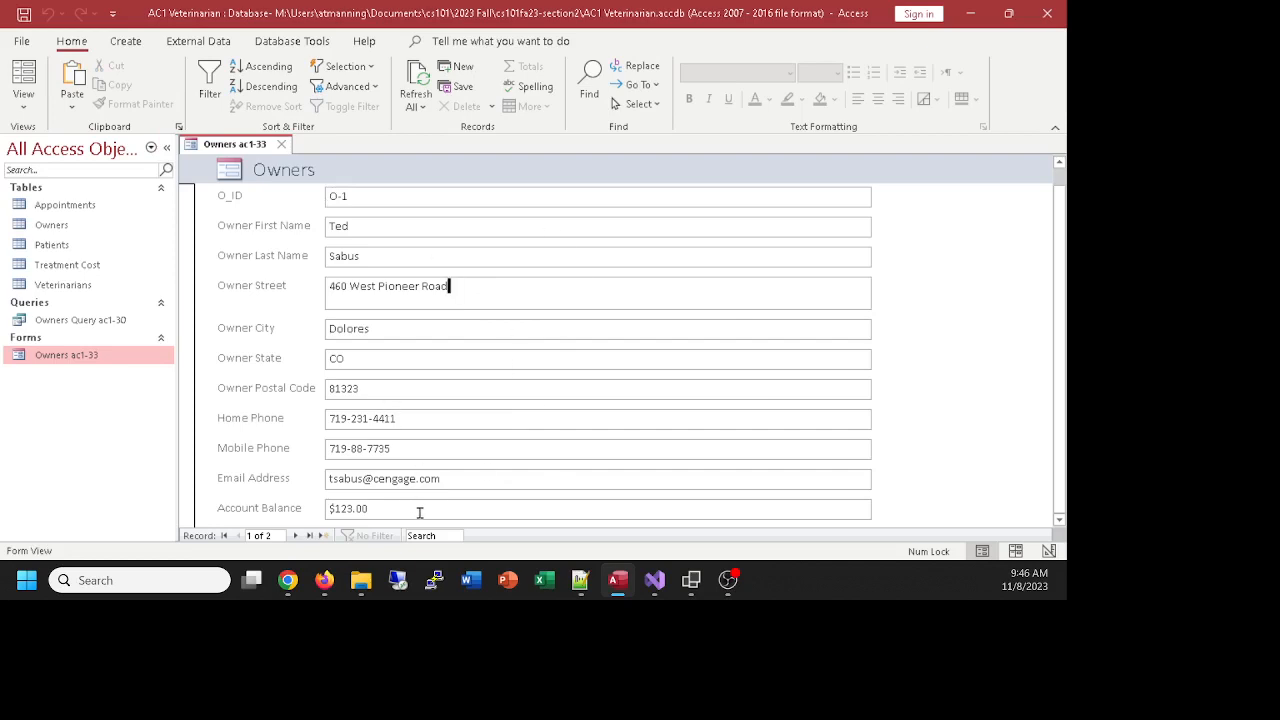
scroll(500, 440, up, 1)
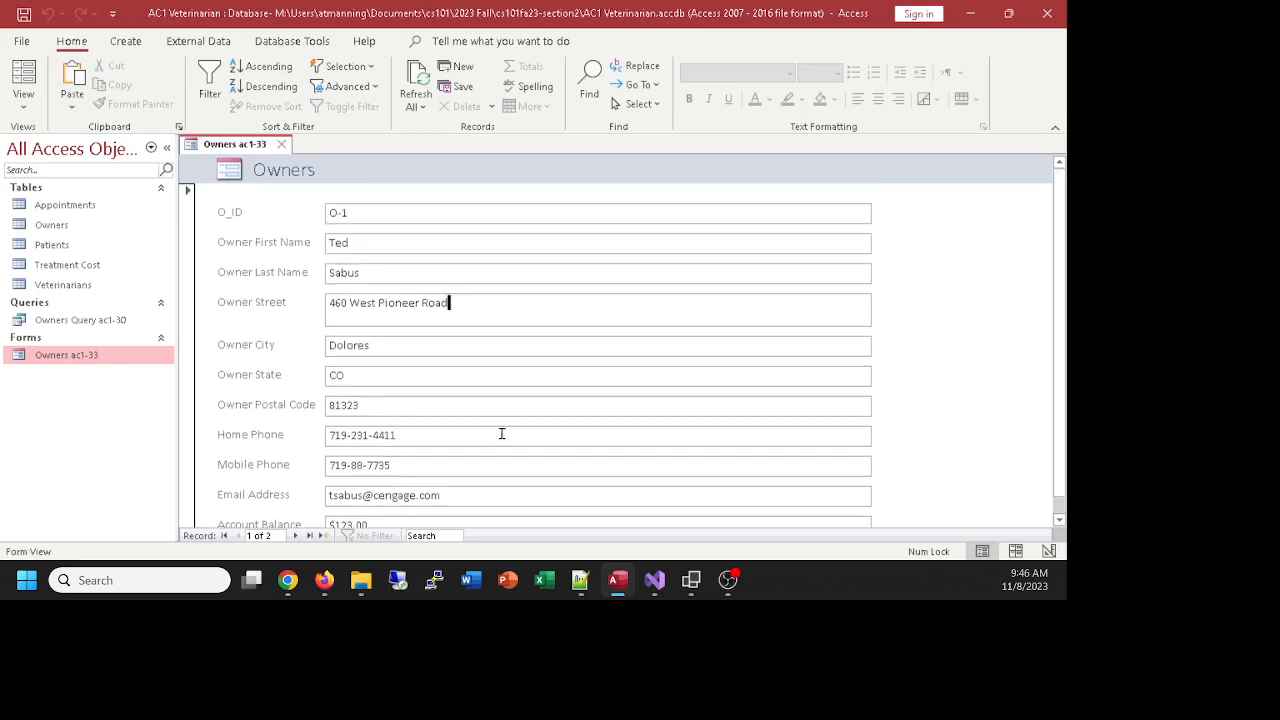
scroll(500, 440, down, 1)
scroll(489, 446, up, 1)
click(281, 145)
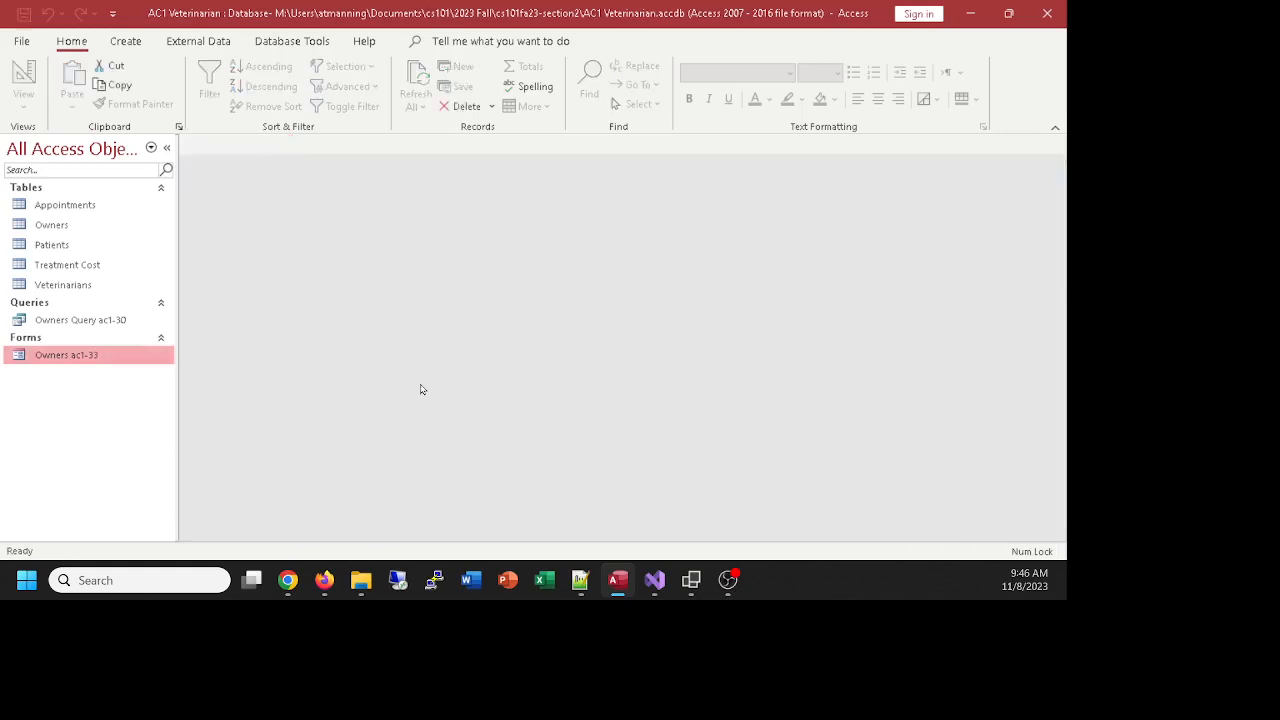
Create a basic form from the Patients table and close it without saving
click(52, 244)
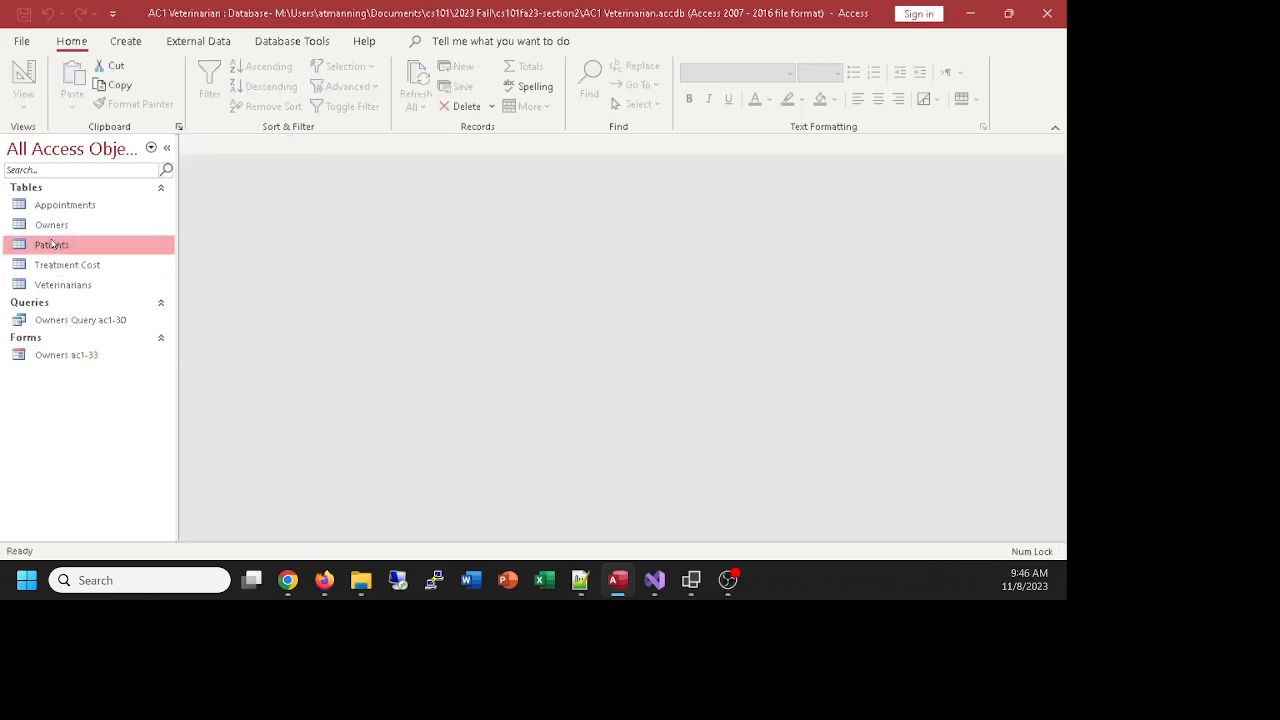
click(115, 44)
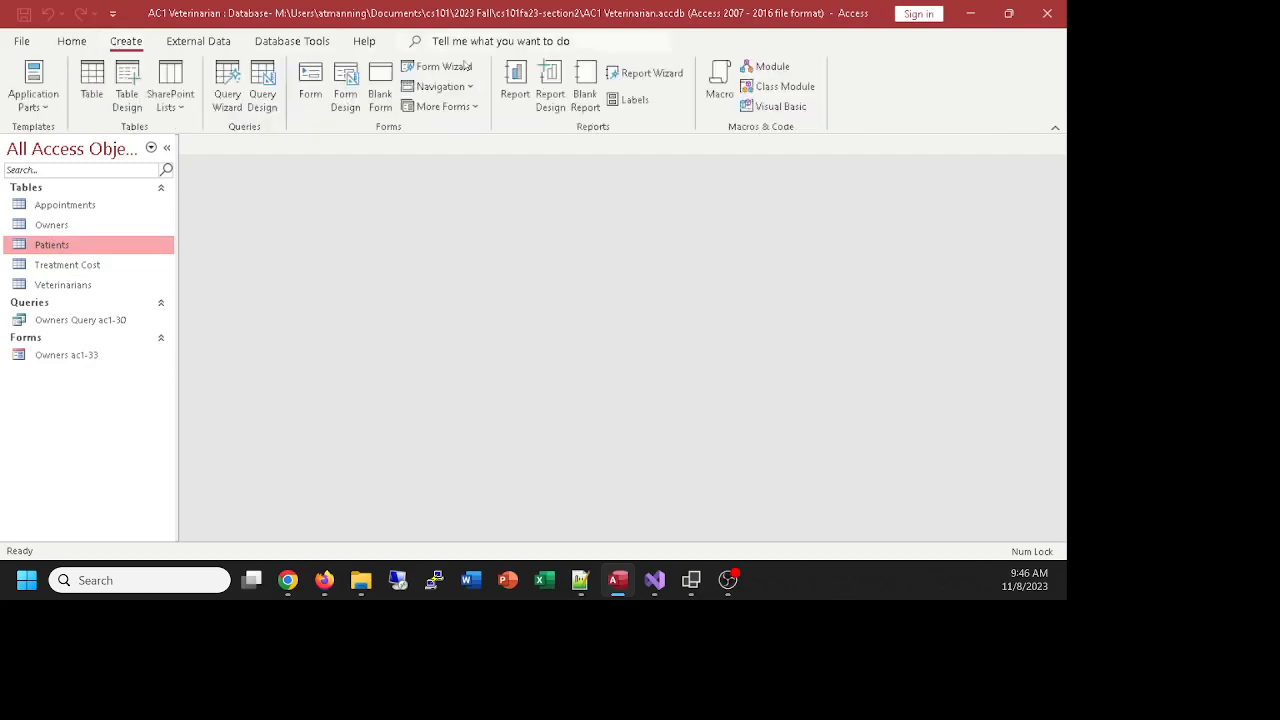
click(310, 88)
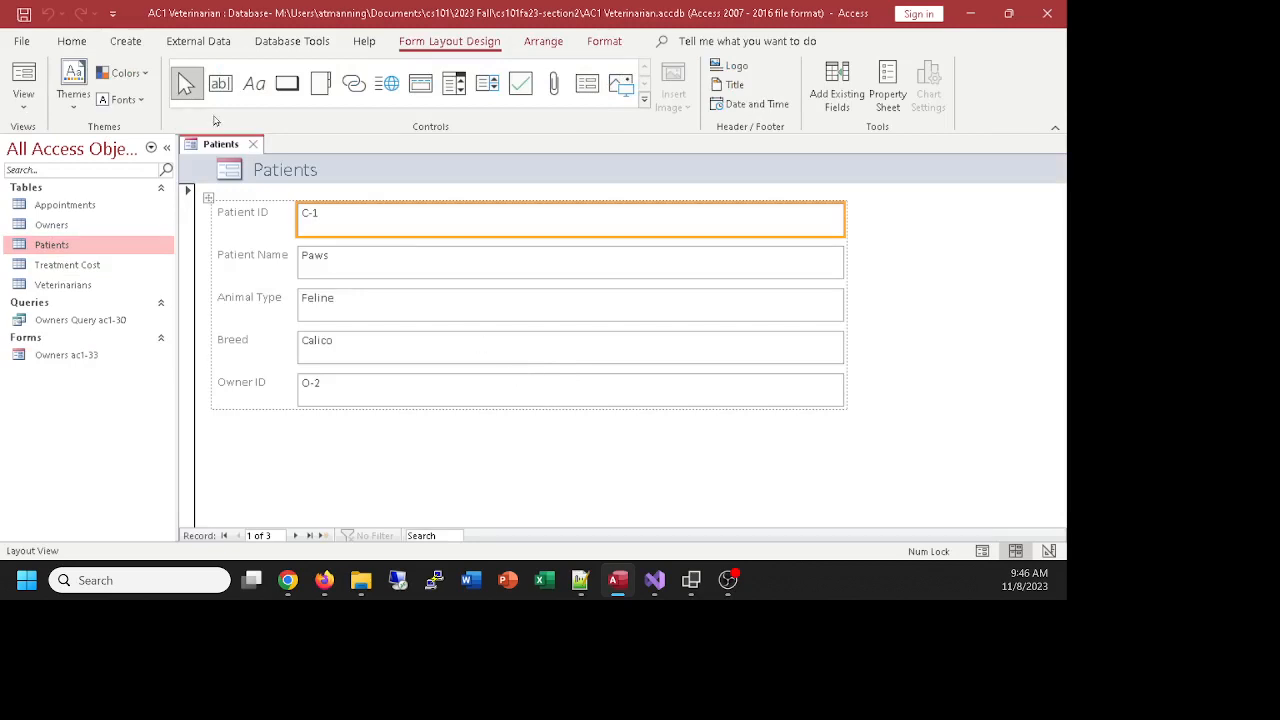
click(253, 144)
click(540, 337)
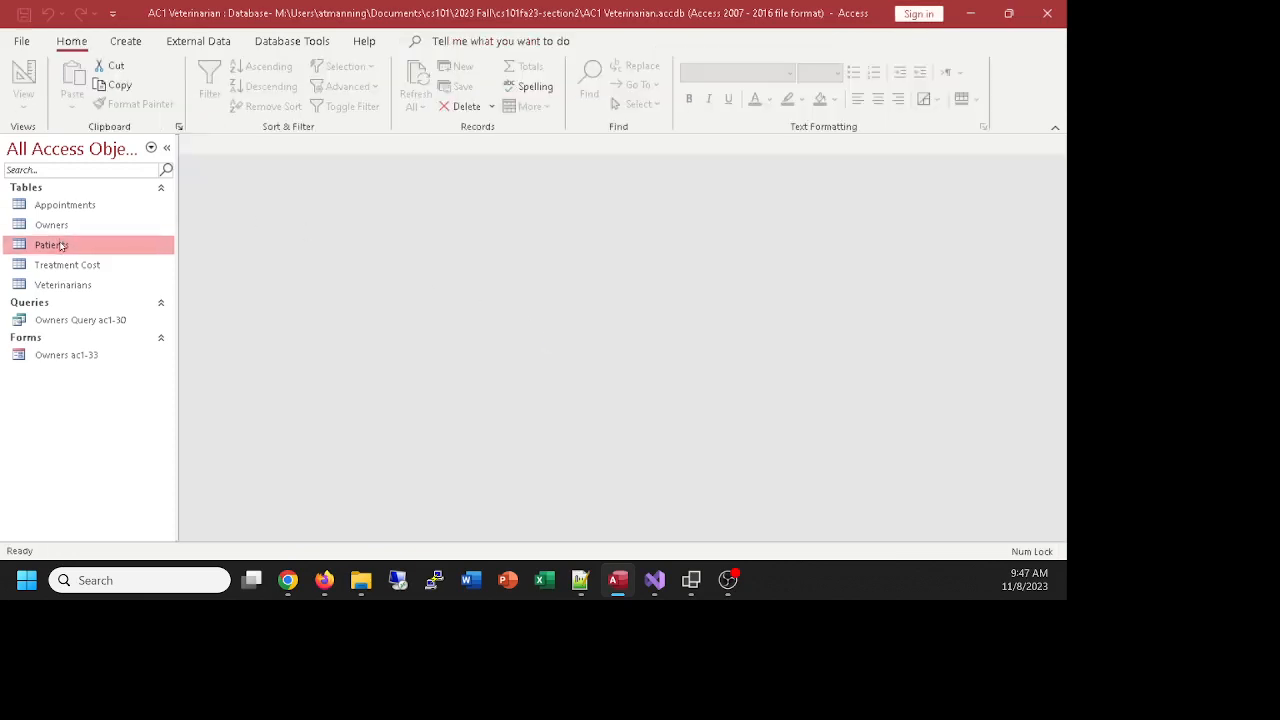
Generate the Patients form again, display it in Form View, and discard it
click(125, 41)
click(315, 82)
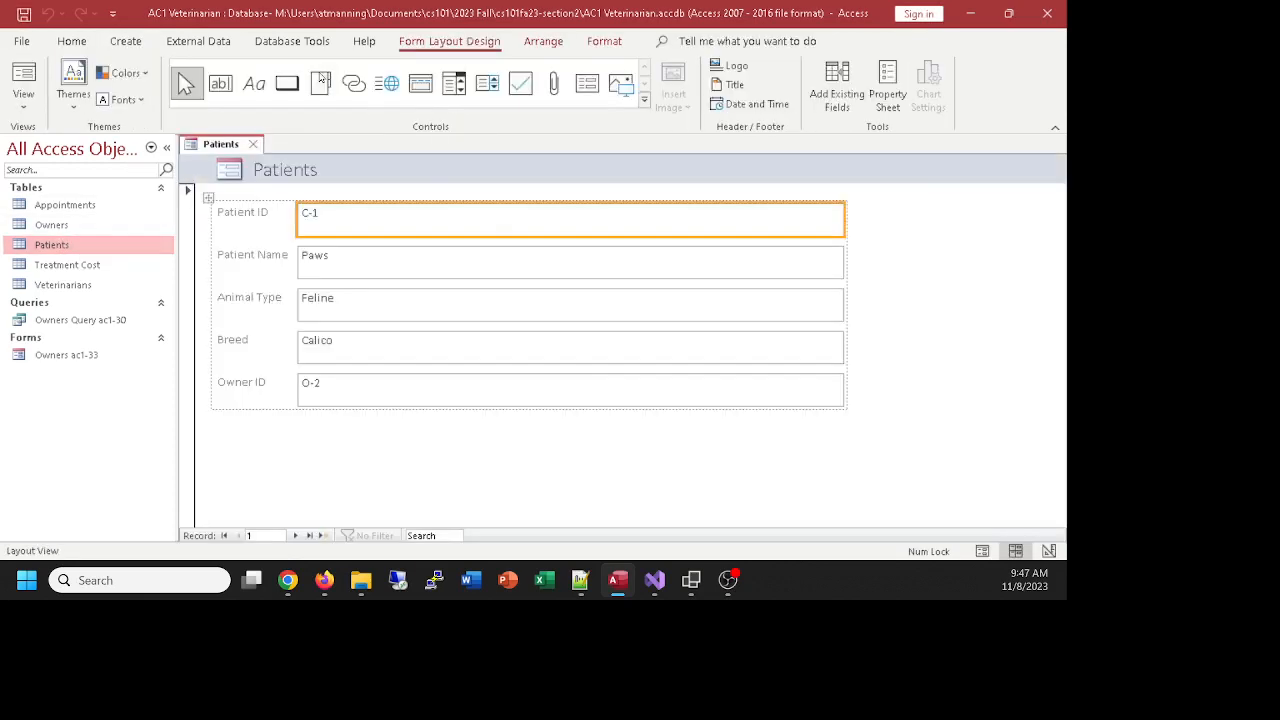
click(40, 80)
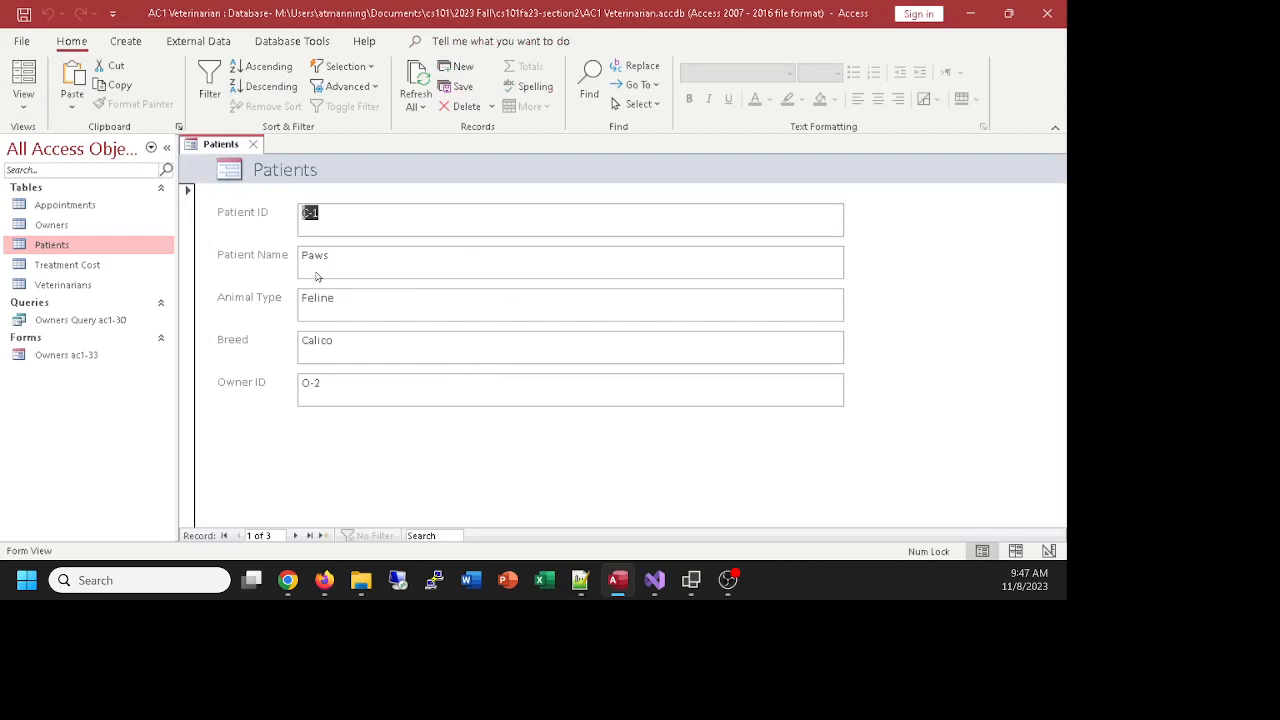
click(254, 146)
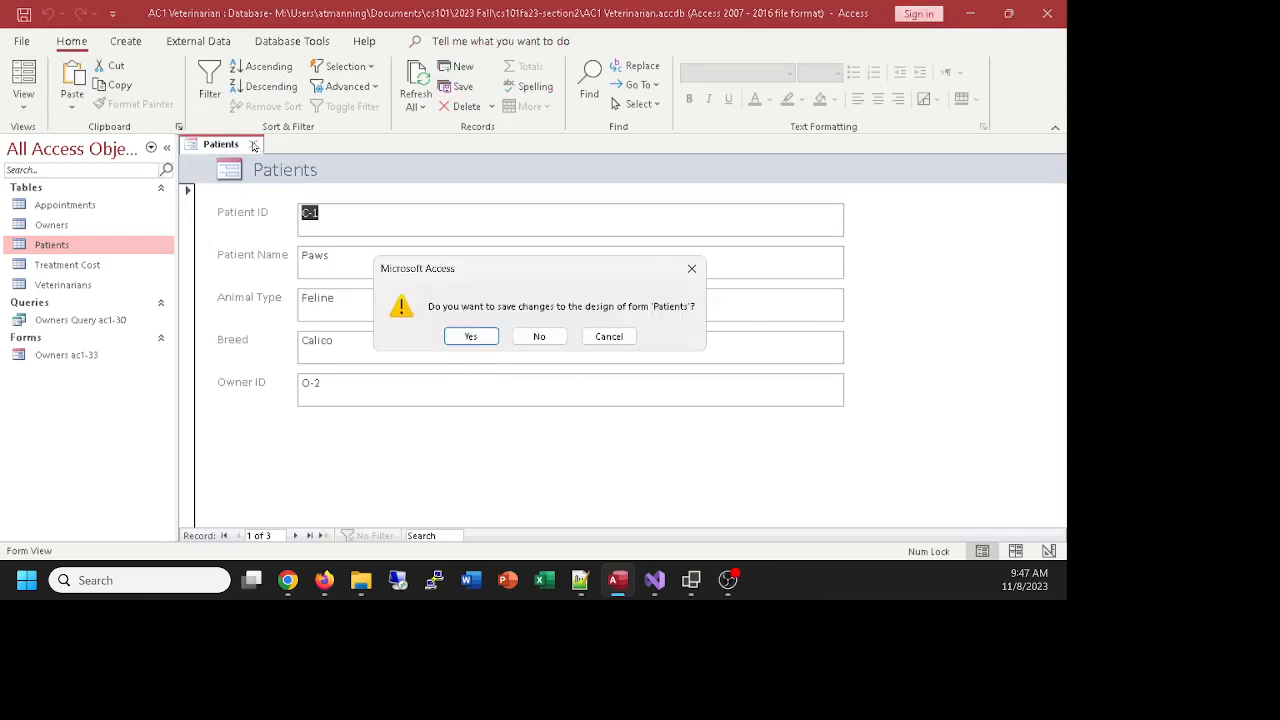
click(534, 339)
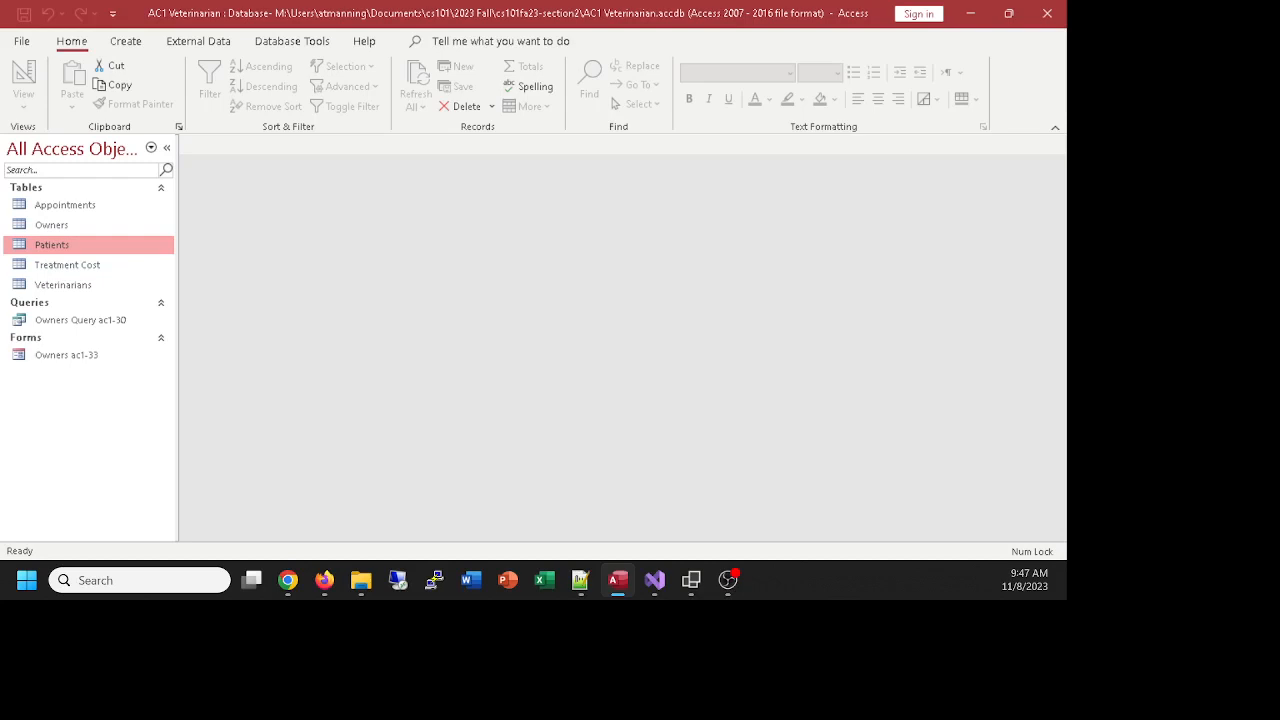
Create a basic report from the Owners table and close it without saving
key(alt+Tab)
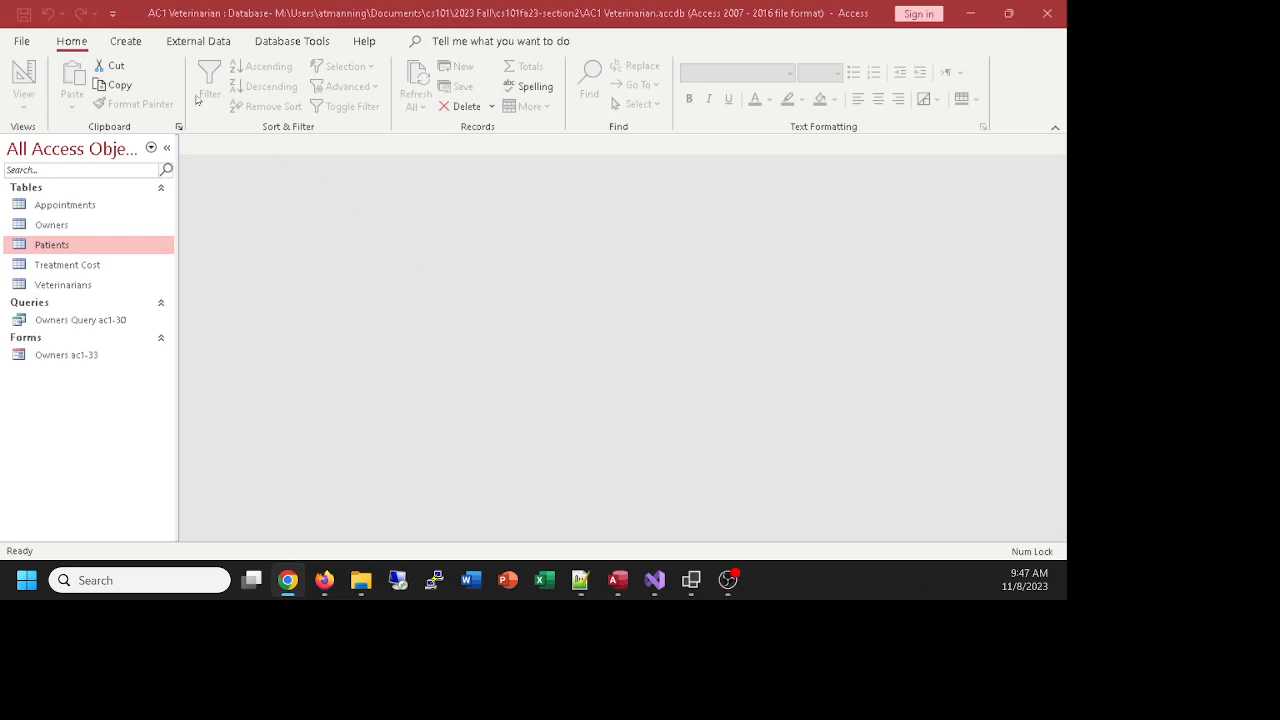
click(128, 45)
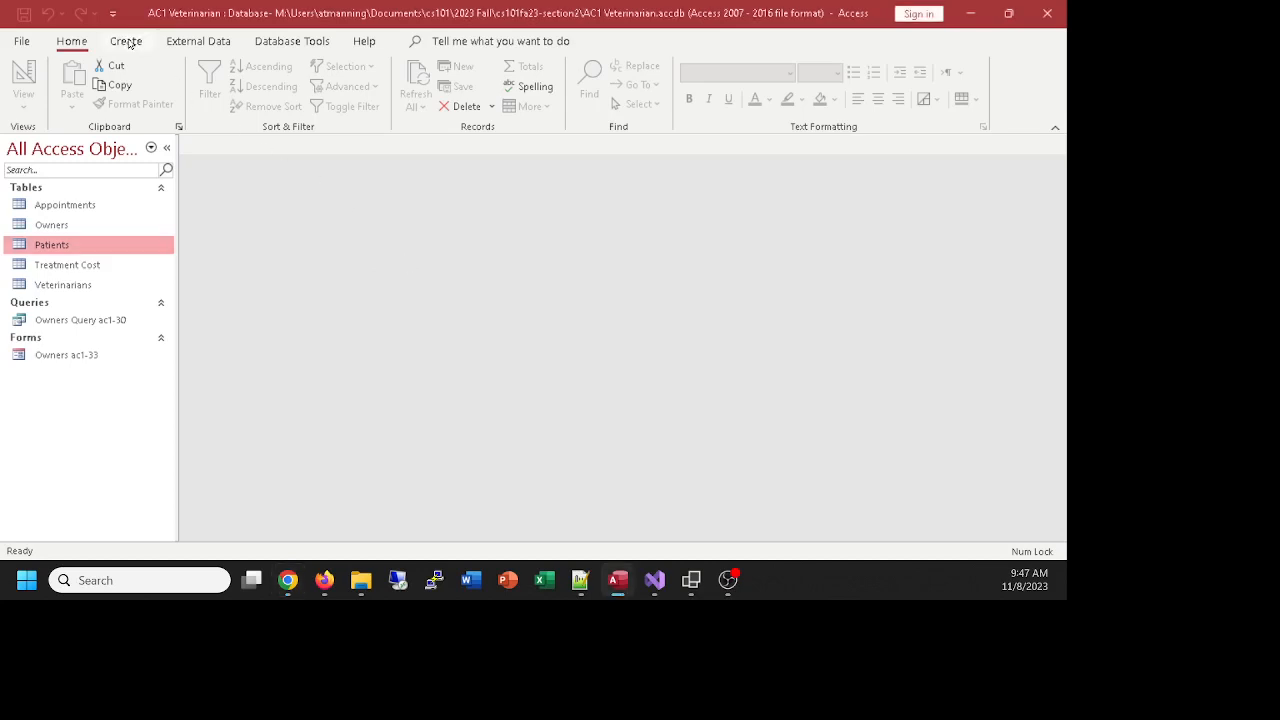
click(129, 43)
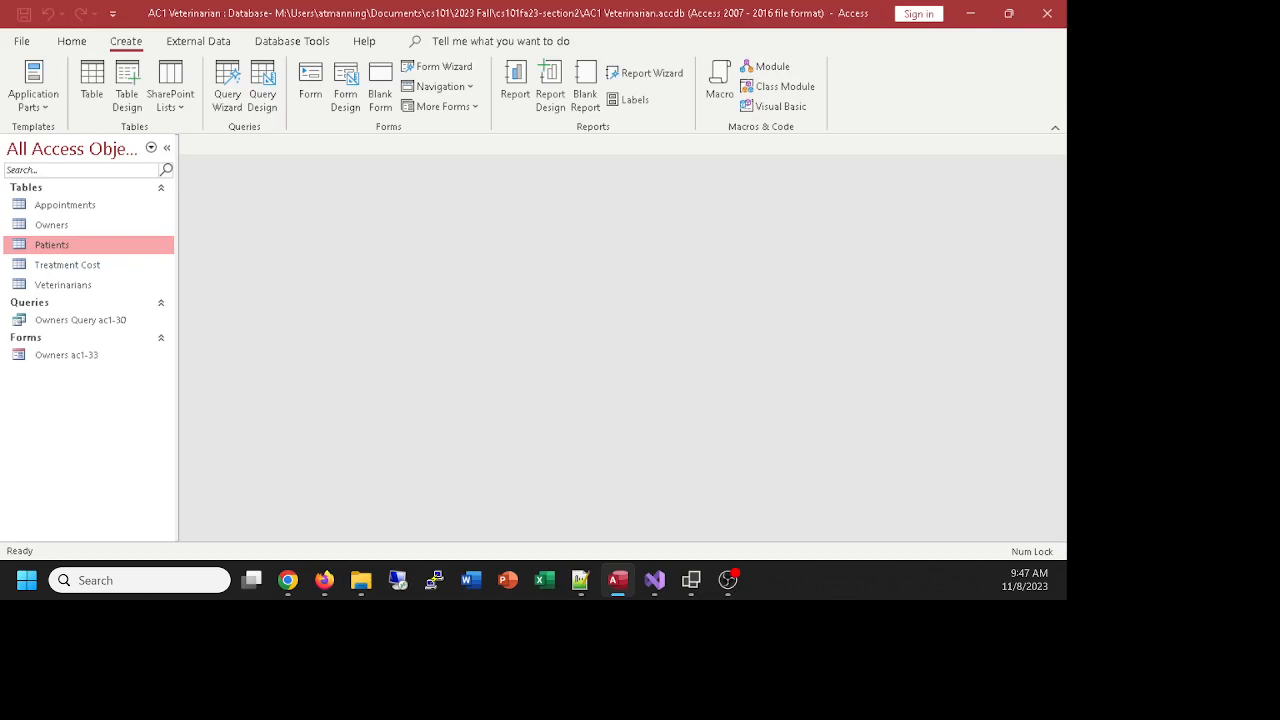
click(53, 229)
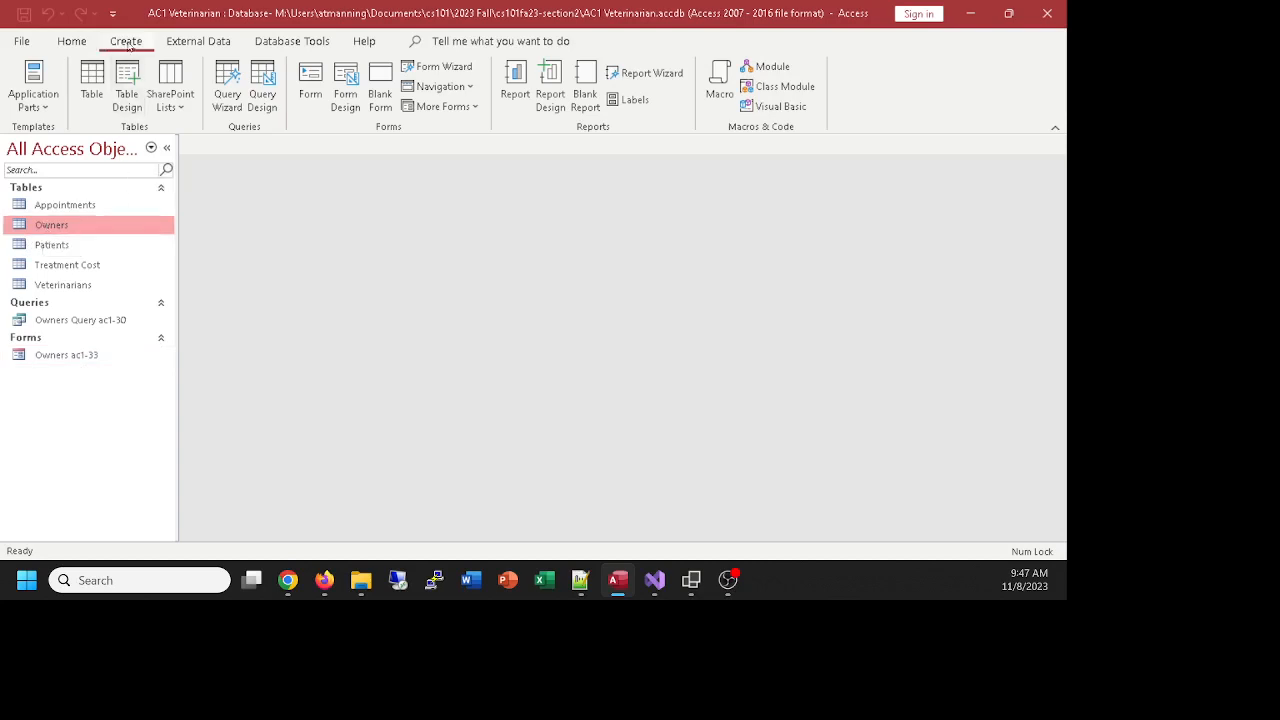
click(517, 80)
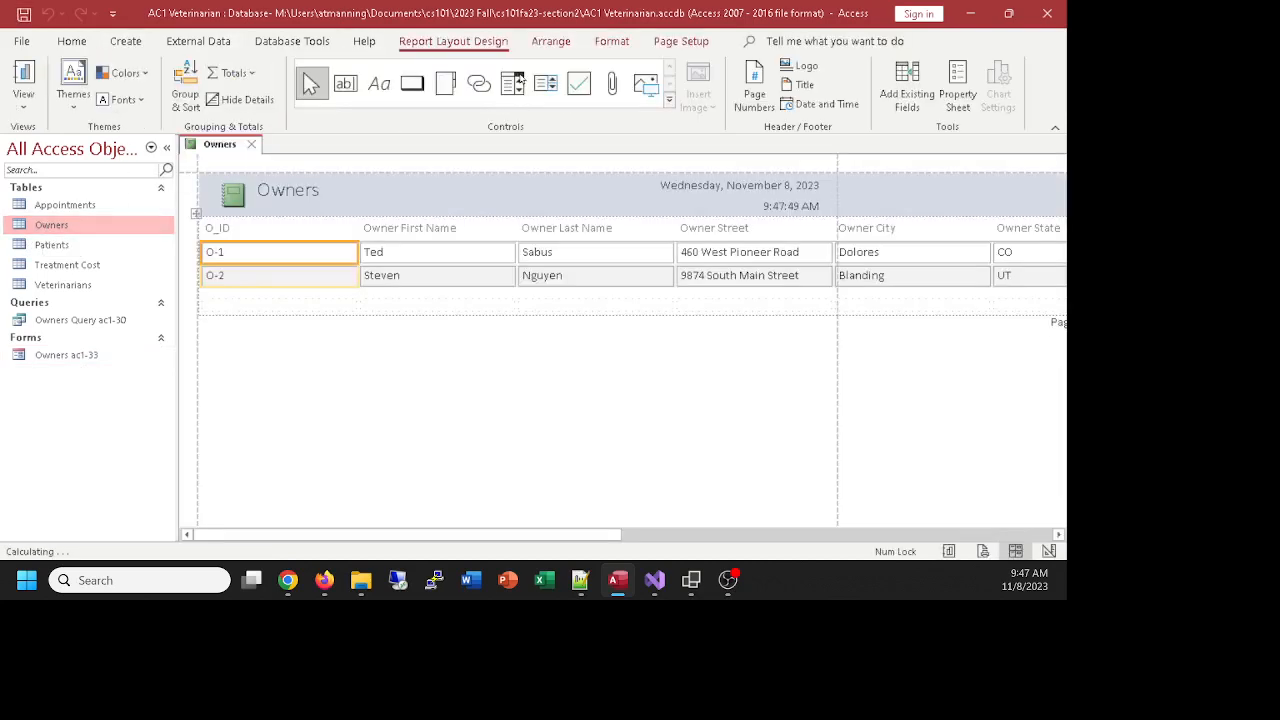
drag(463, 537, 253, 535)
click(251, 144)
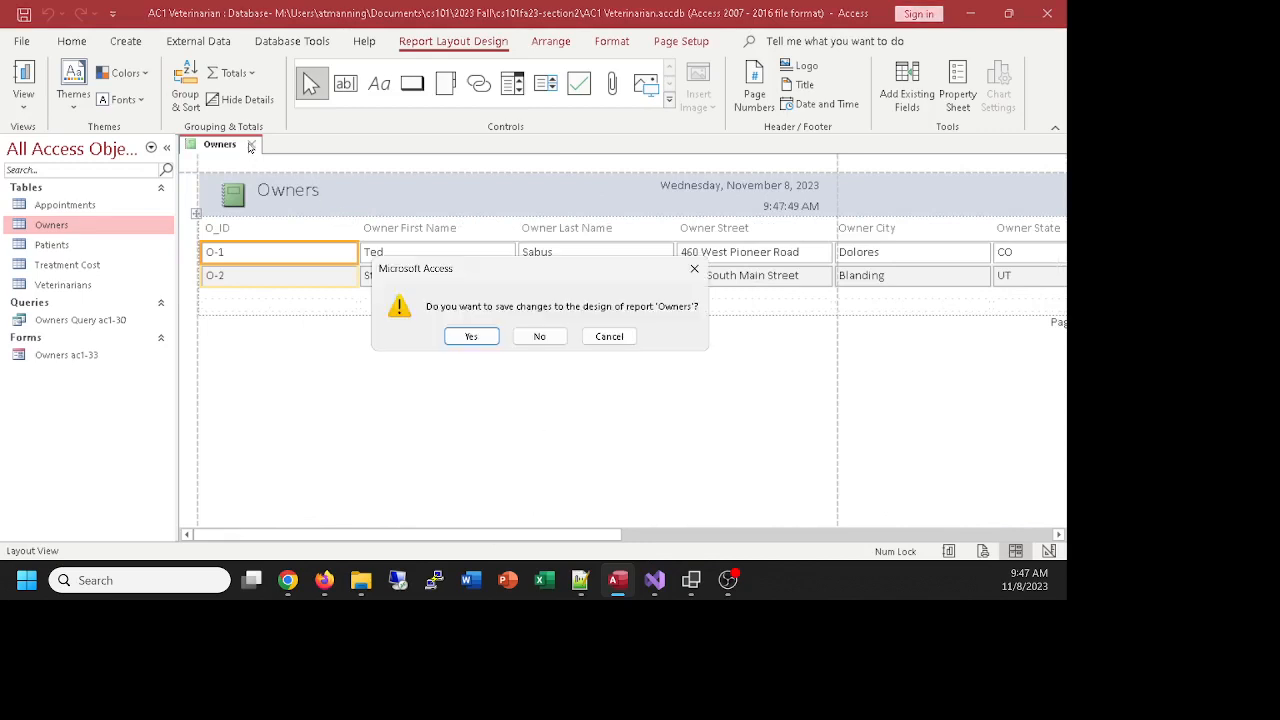
click(518, 338)
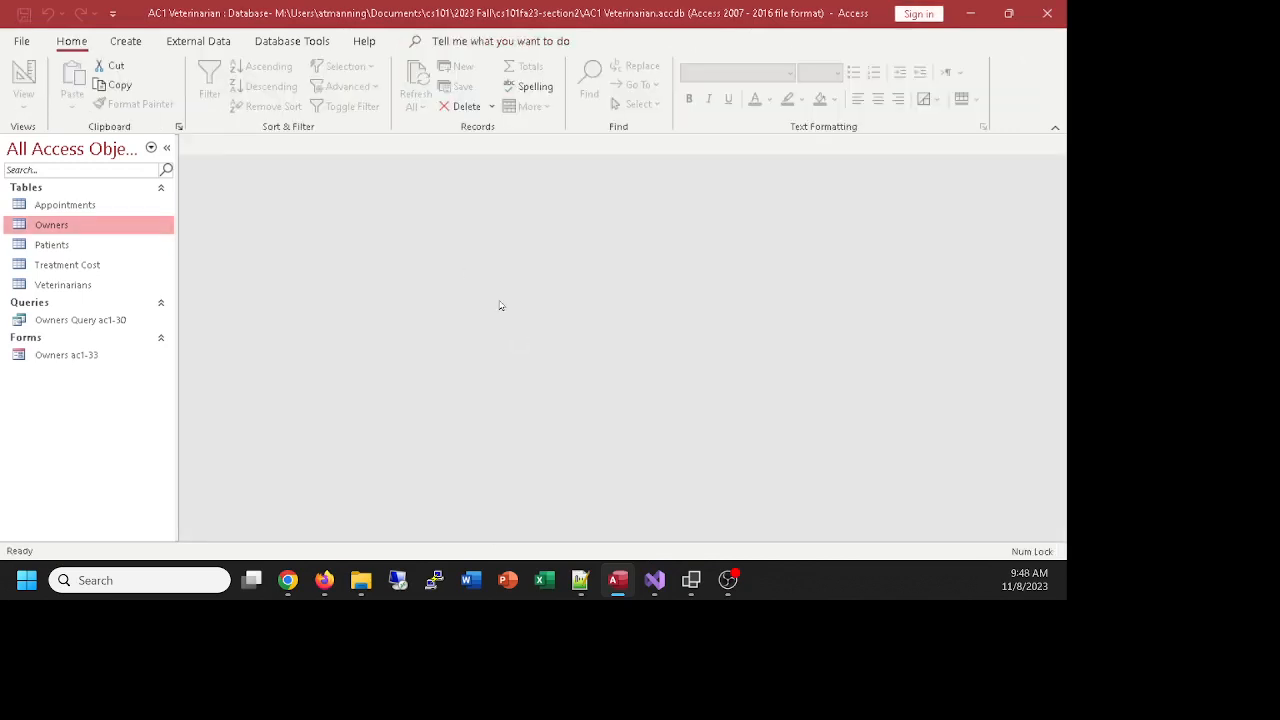
Start the Report Wizard with the Owners table as the source
click(134, 45)
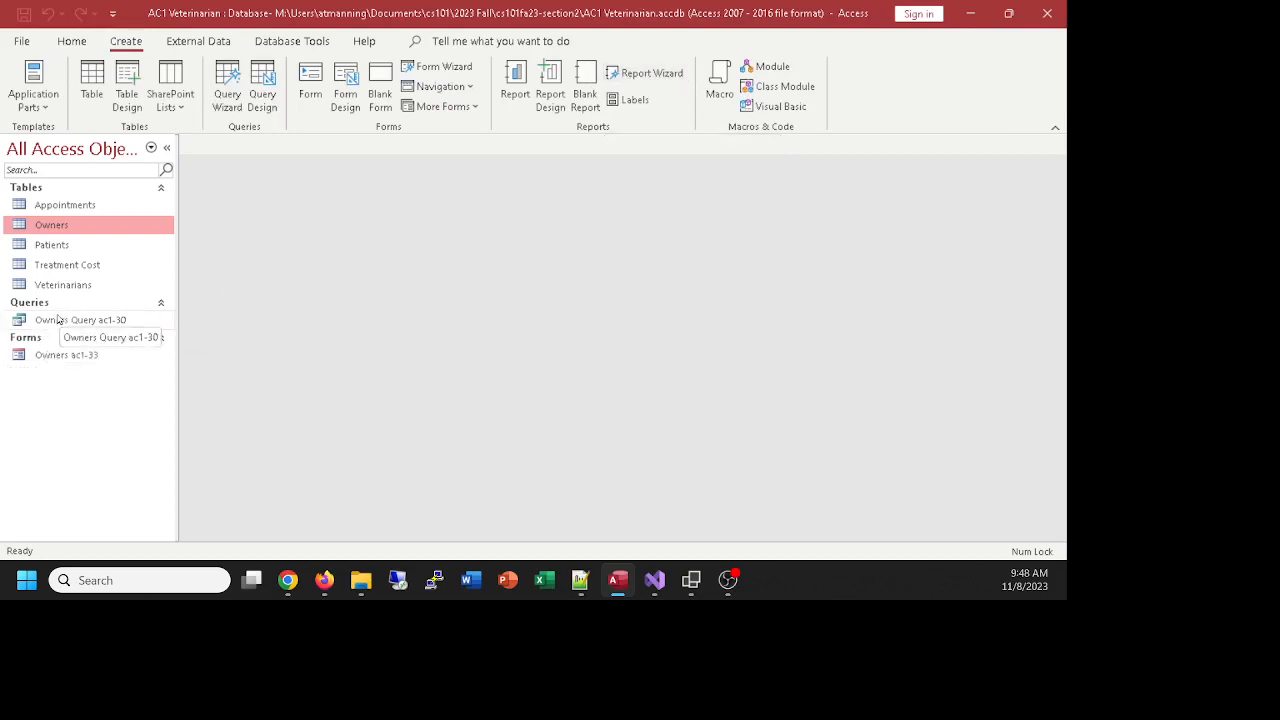
click(633, 76)
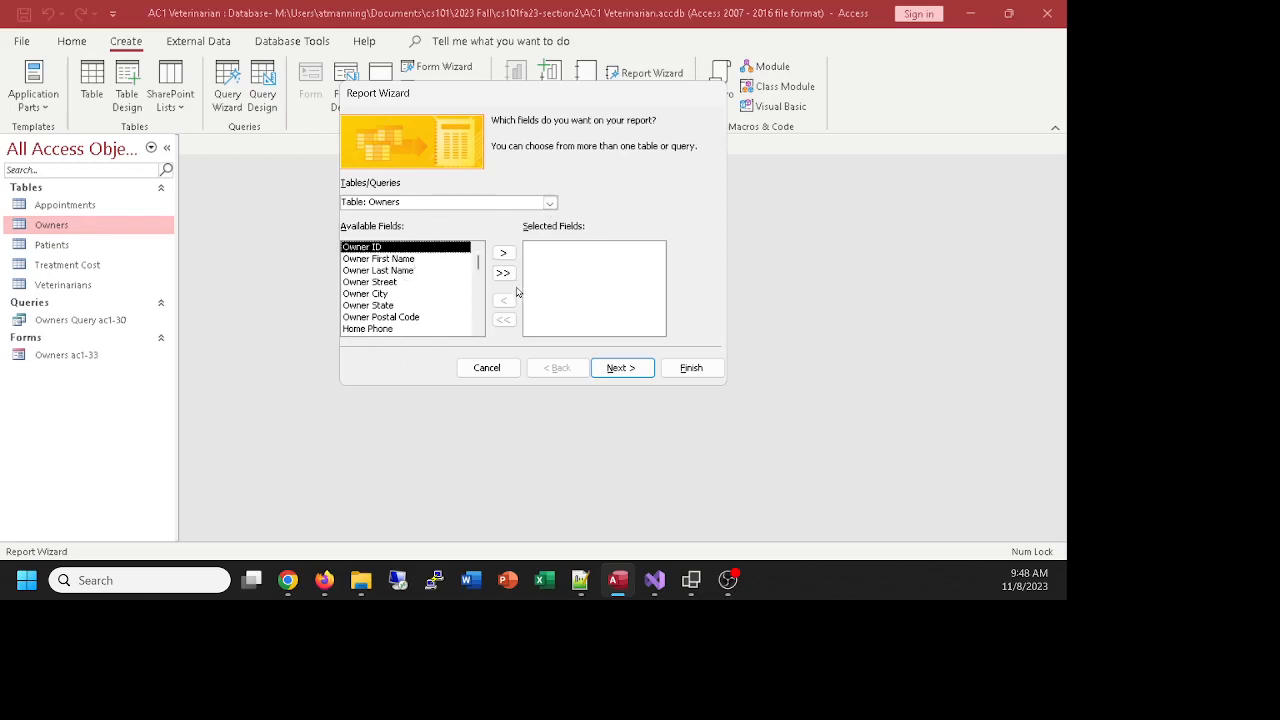
Try selecting the owner first name, last name, street, city, state and postal code fields, and remove them all from the selection
double_click(396, 260)
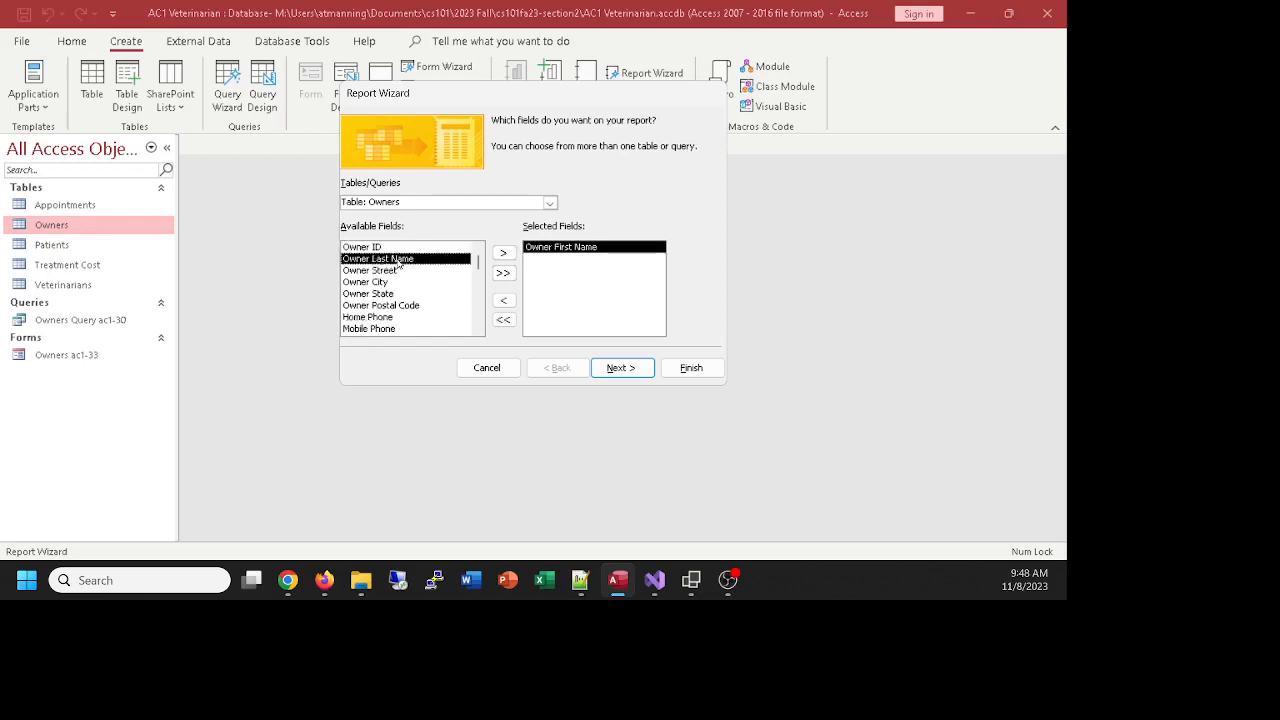
double_click(397, 260)
double_click(397, 260)
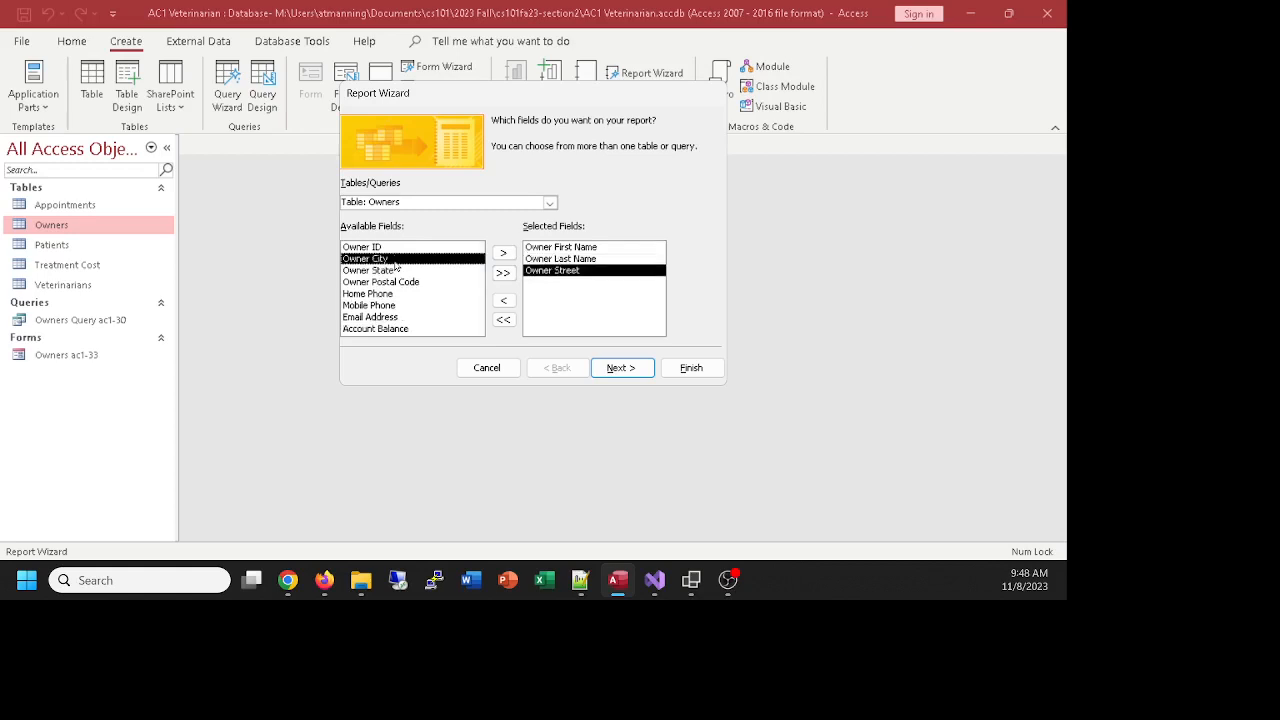
double_click(396, 260)
double_click(396, 260)
double_click(396, 260)
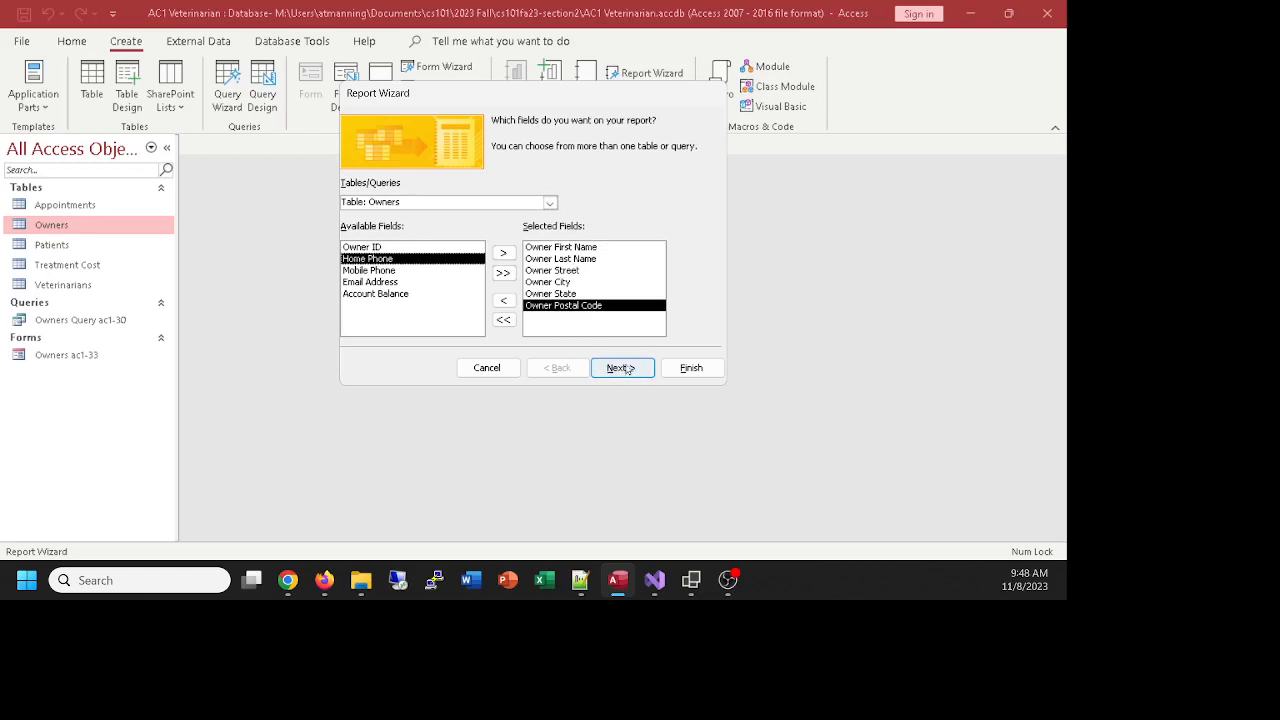
click(503, 320)
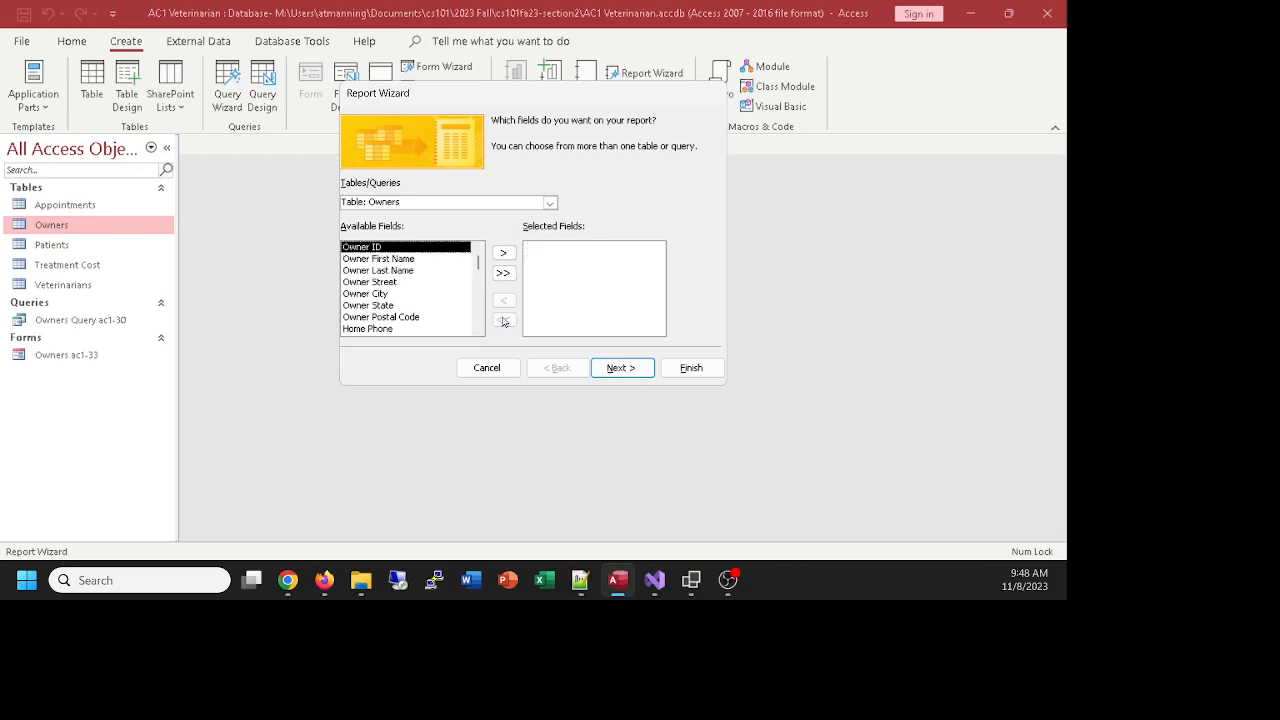
Include Owner First Name, Owner Last Name, Owner Street, Owner City, Owner State and Owner Postal Code in the report and proceed to grouping
double_click(393, 259)
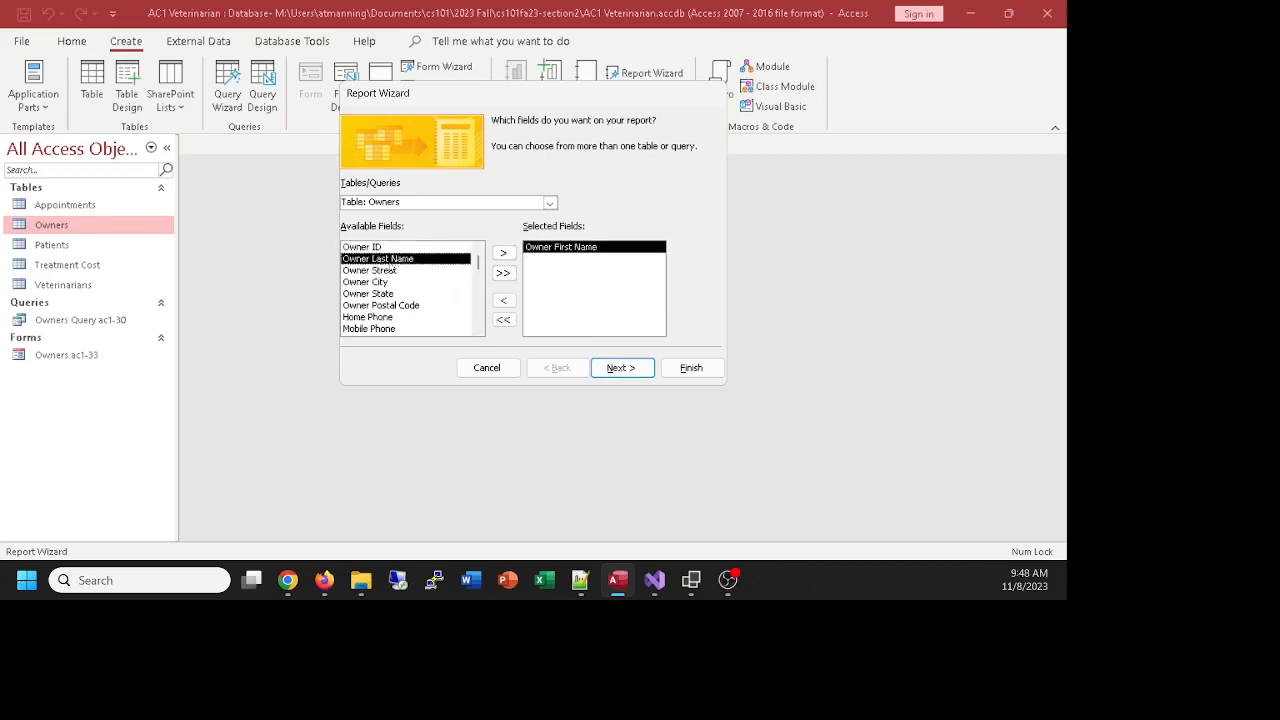
double_click(393, 259)
double_click(382, 259)
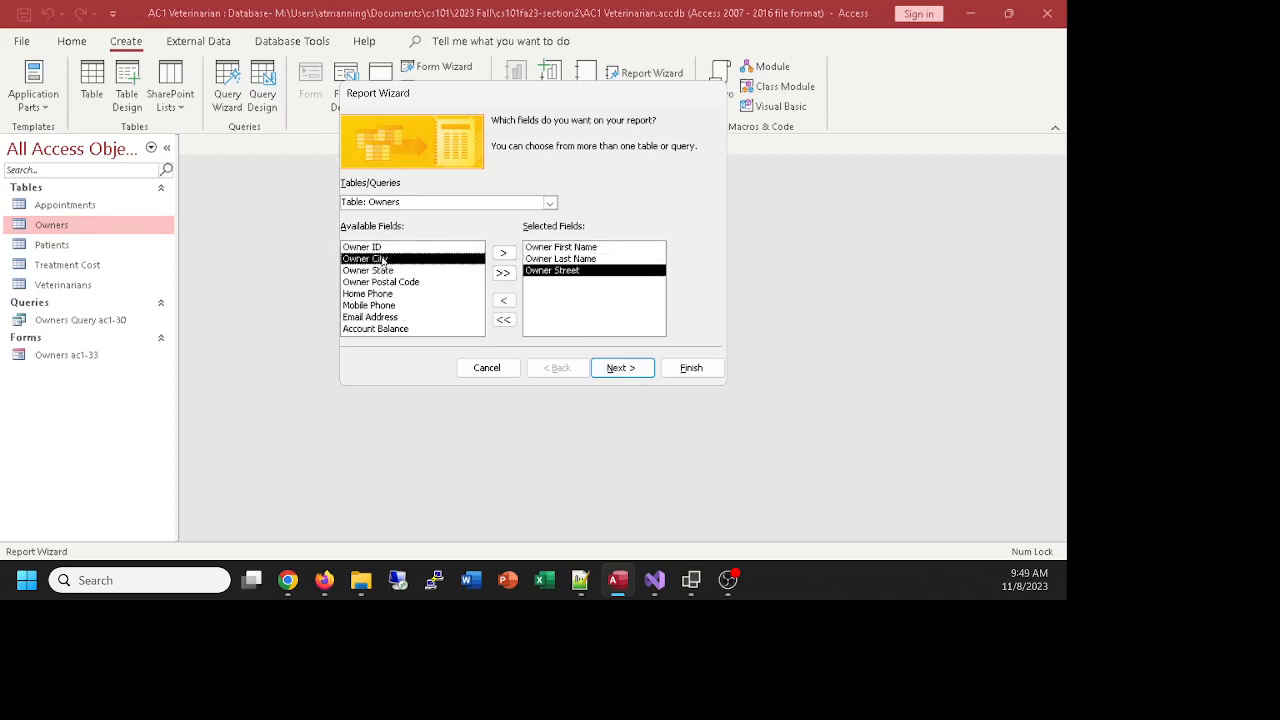
double_click(381, 259)
double_click(382, 259)
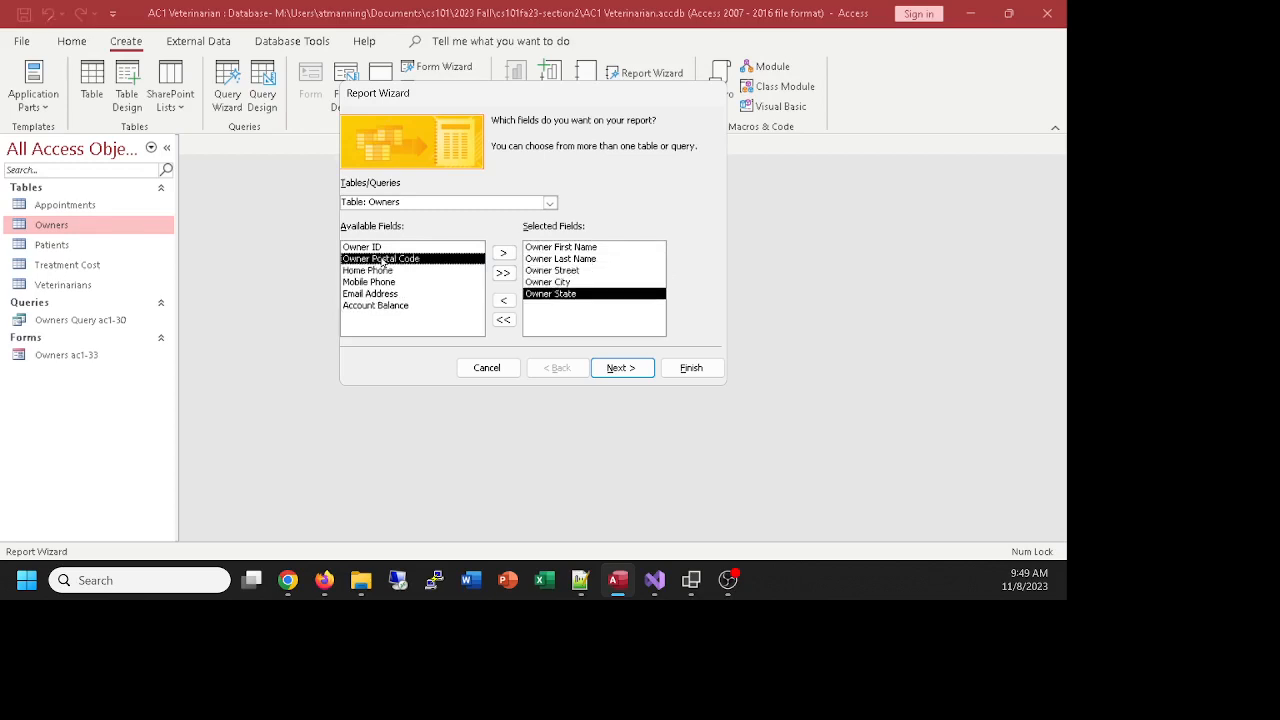
double_click(383, 259)
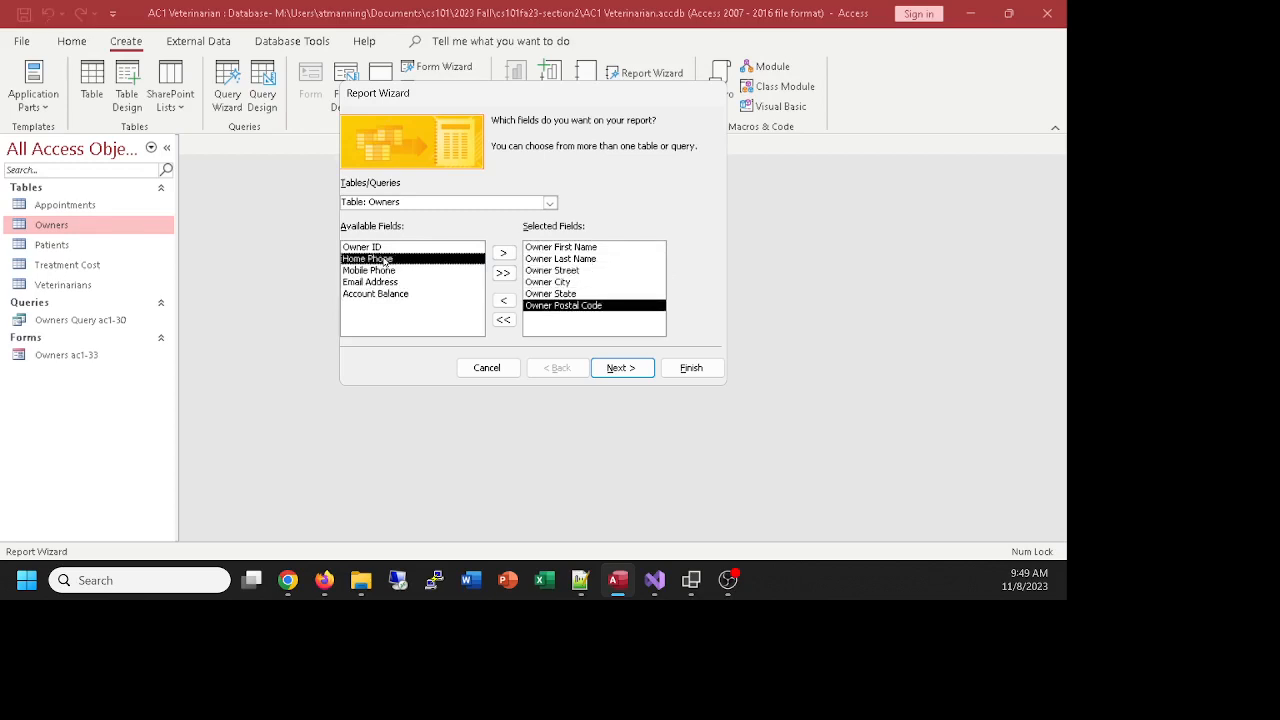
click(620, 367)
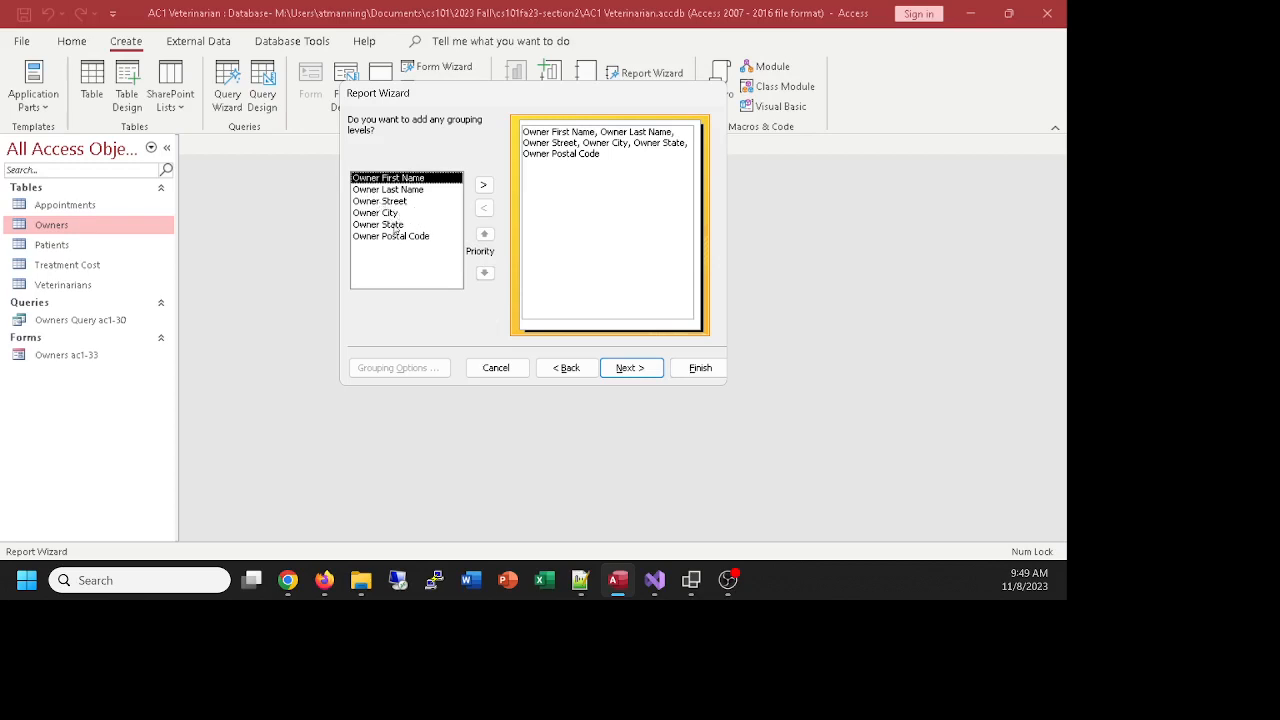
Group the report by Owner State and proceed to the sort order settings
click(396, 226)
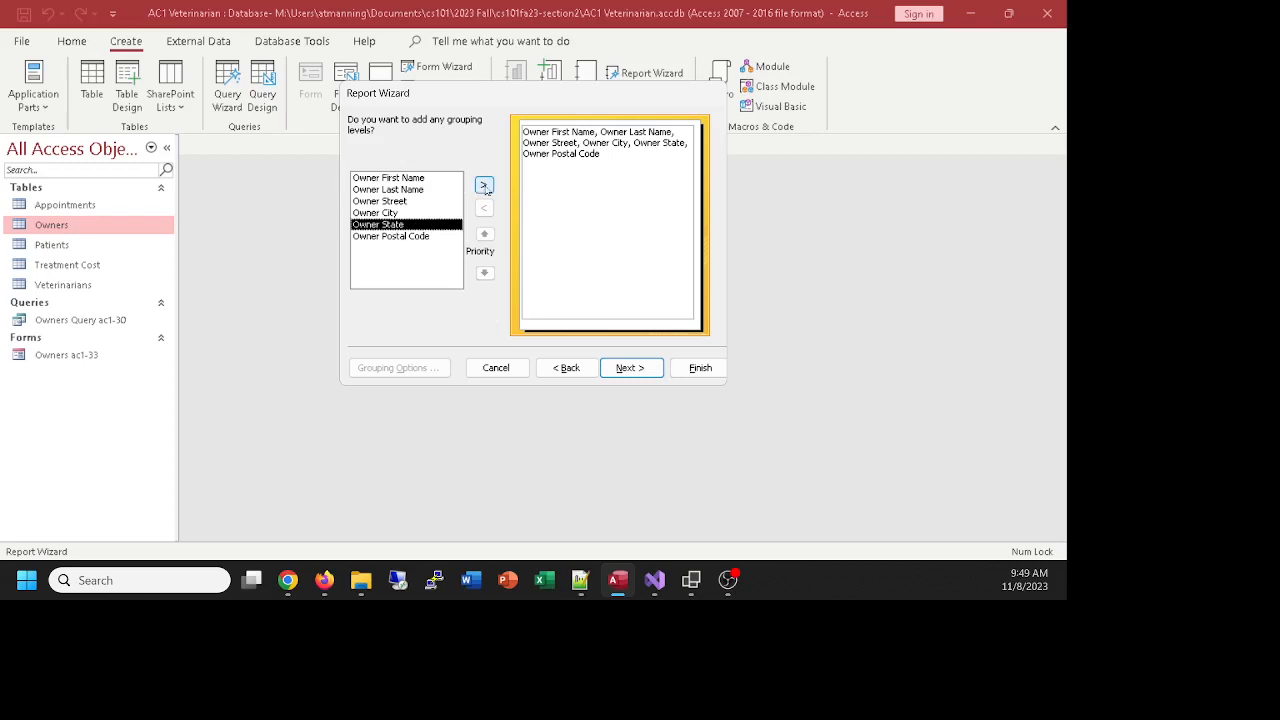
click(484, 187)
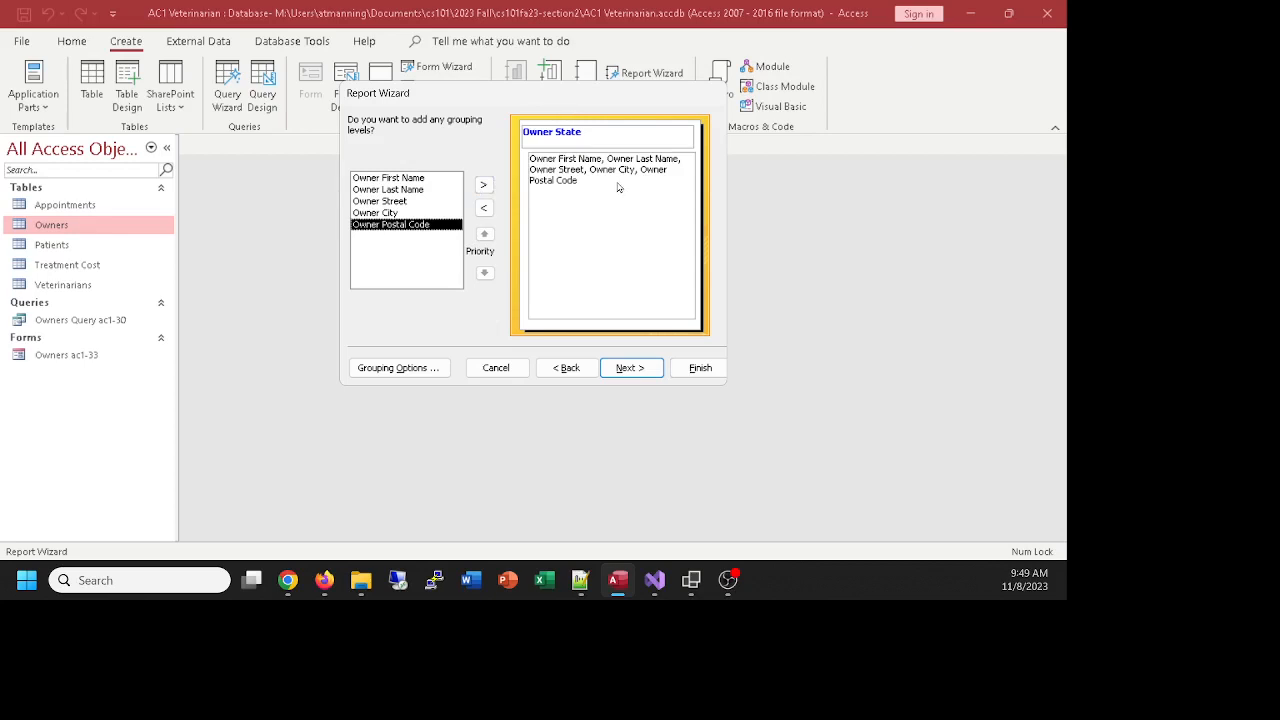
click(631, 368)
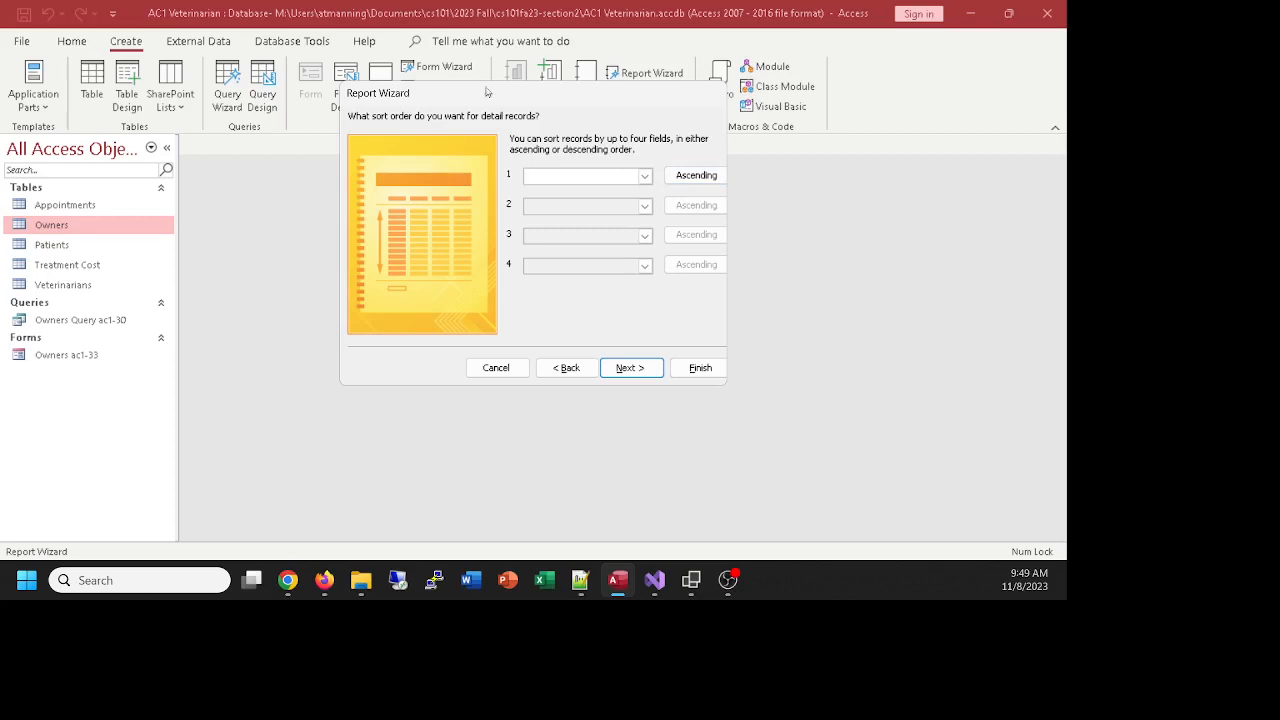
Leave the detail records without a sort field and proceed to the report layout options
click(650, 181)
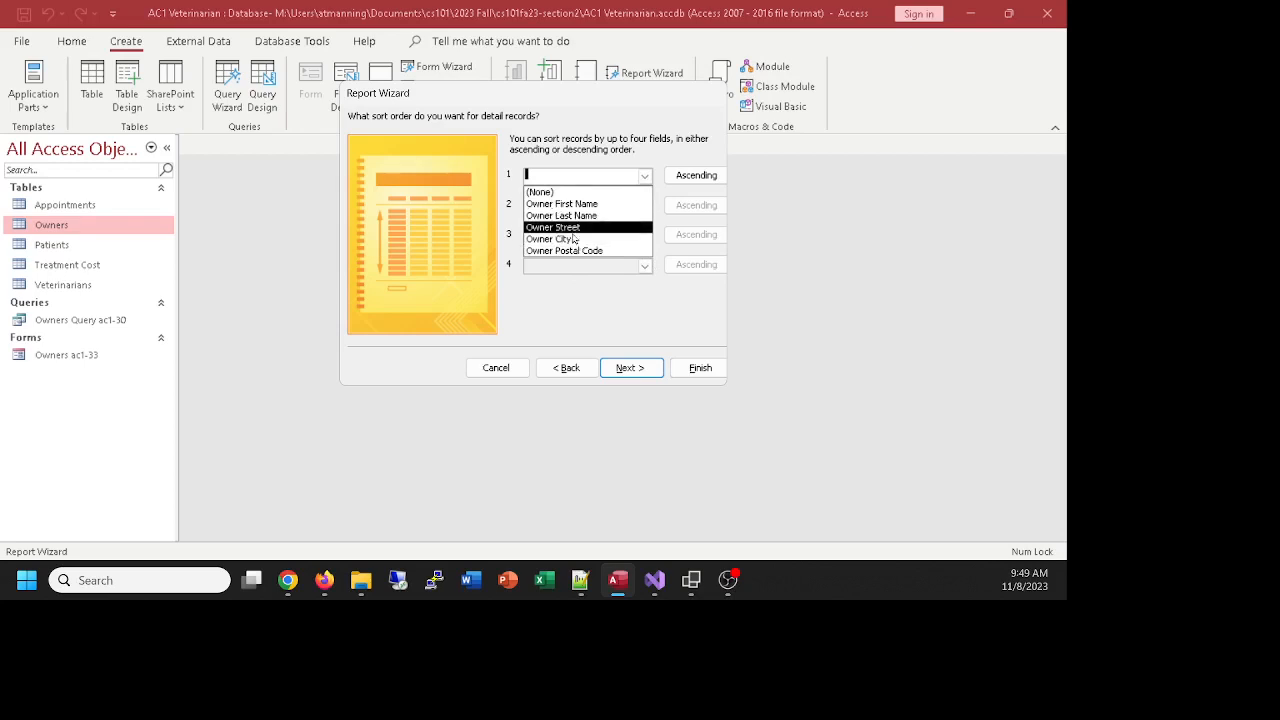
click(675, 163)
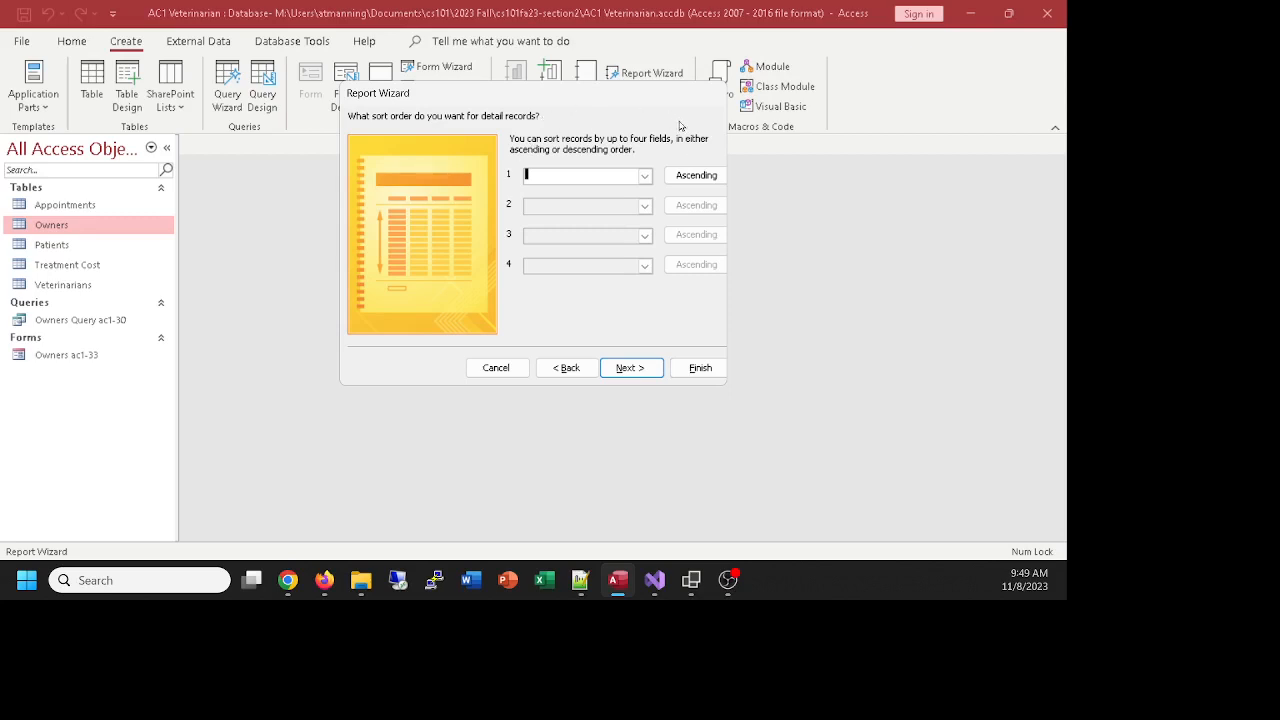
click(626, 367)
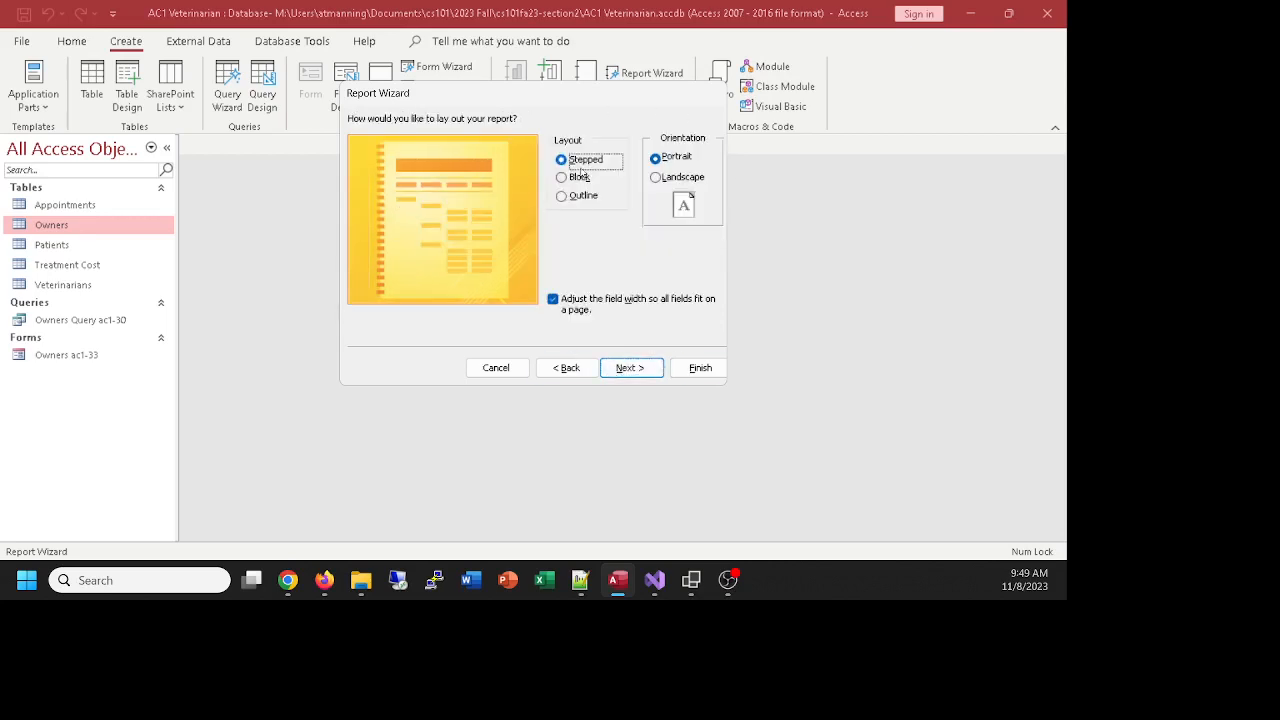
Compare the layout options, choose the Stepped layout with Landscape orientation, and proceed to the report title
click(564, 178)
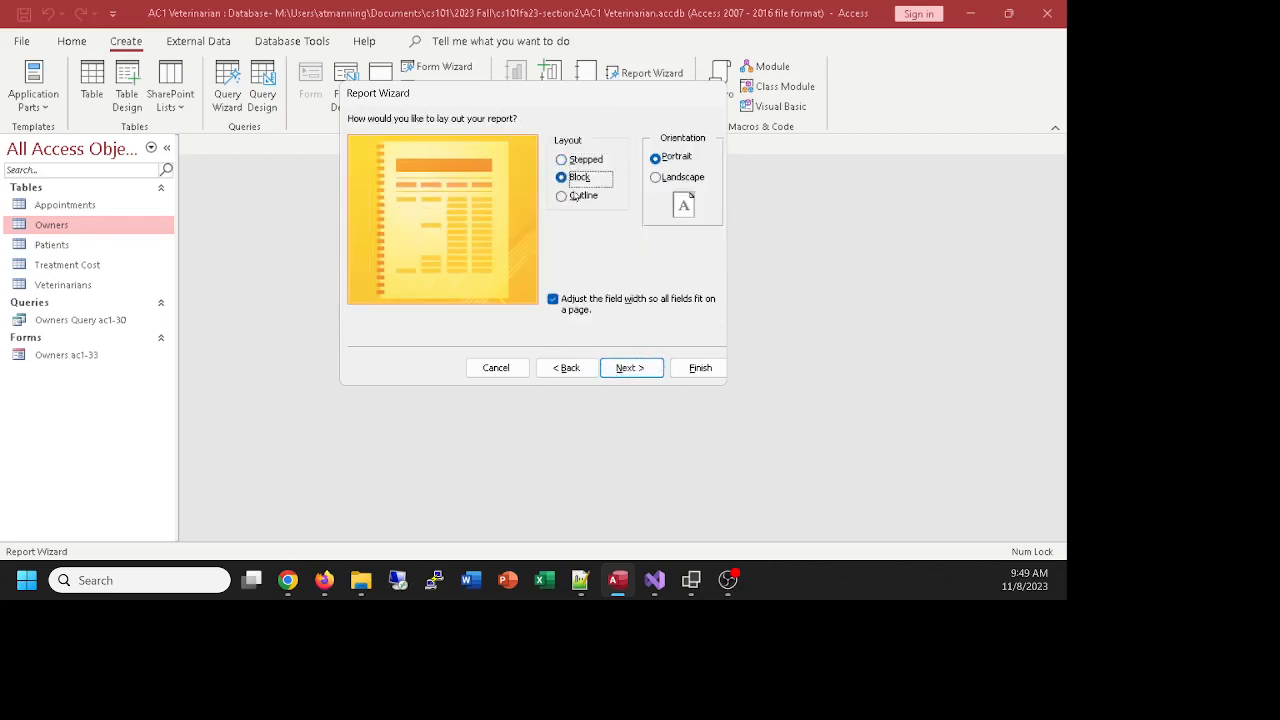
click(566, 198)
click(562, 178)
click(564, 160)
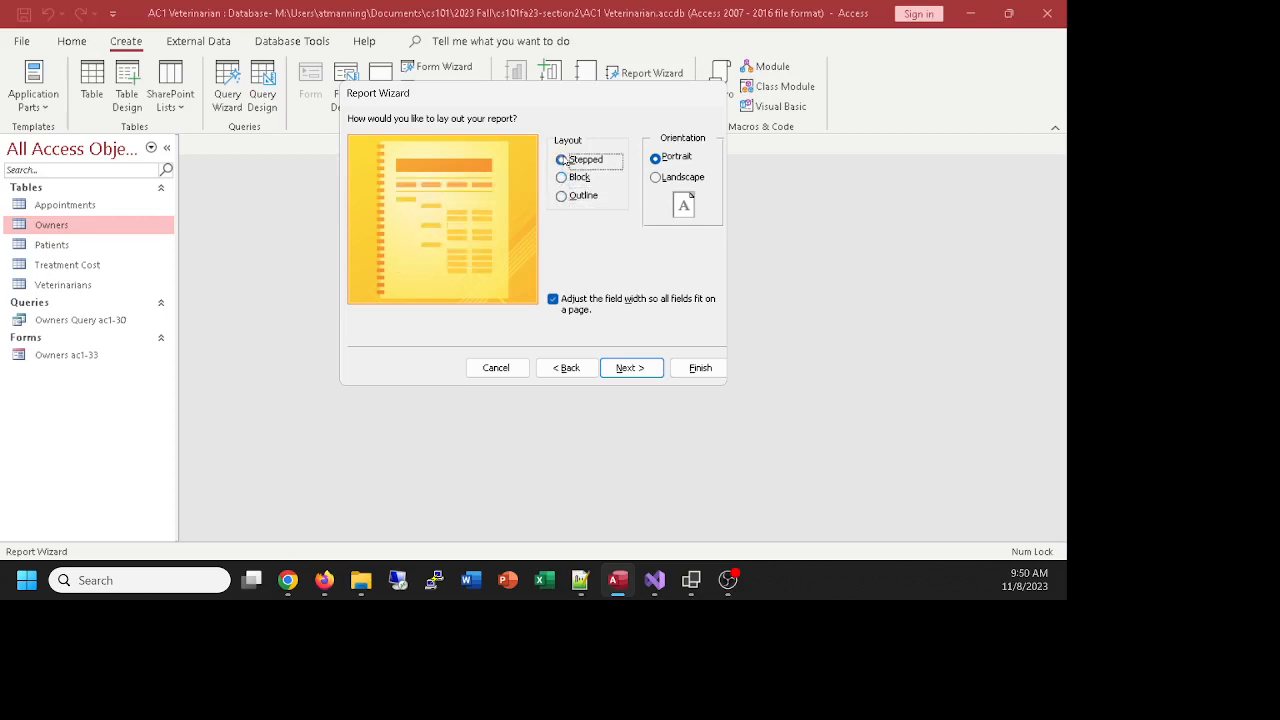
click(655, 178)
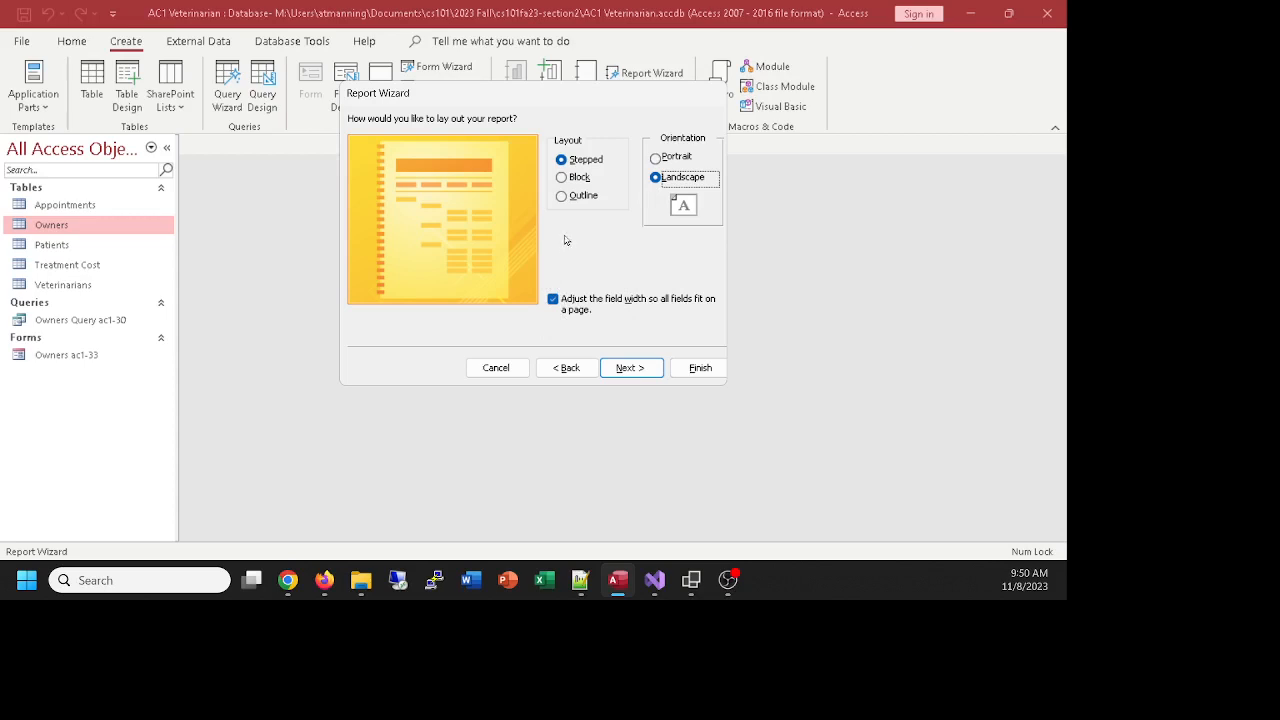
click(631, 370)
Title the report "Owners ac1-36" and finish the wizard with the report opened in preview
click(529, 138)
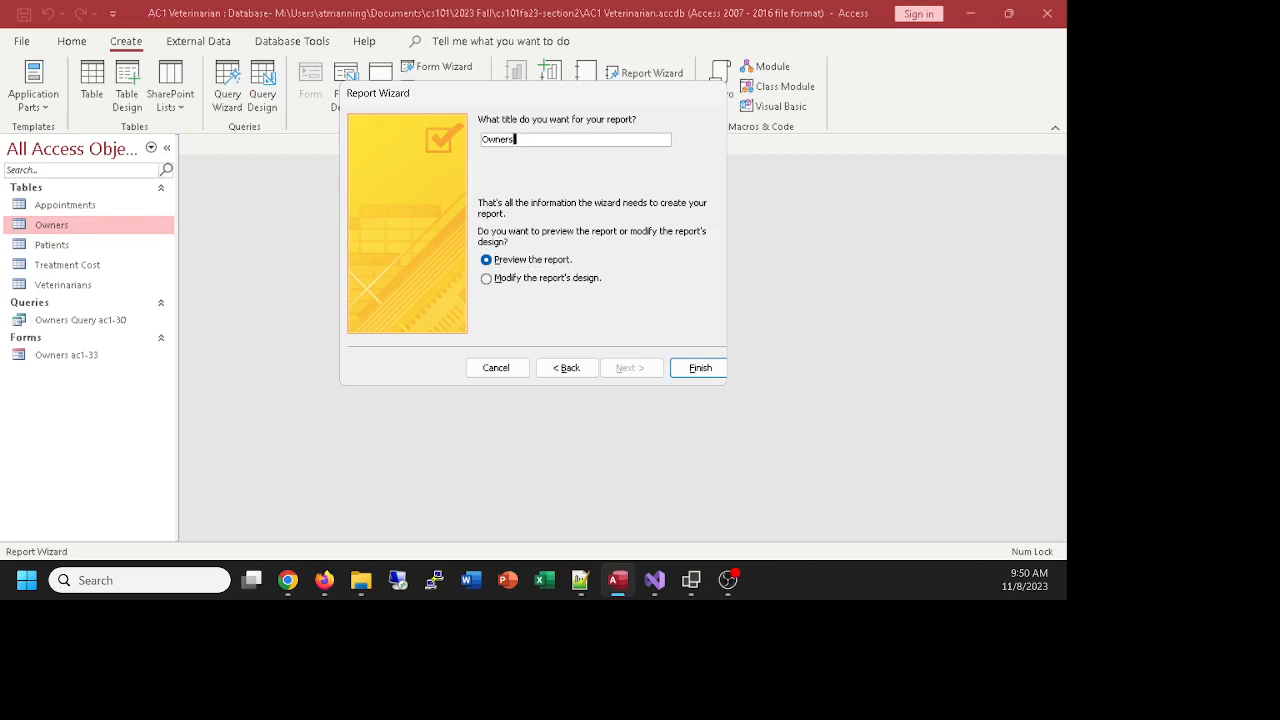
key(alt+Tab)
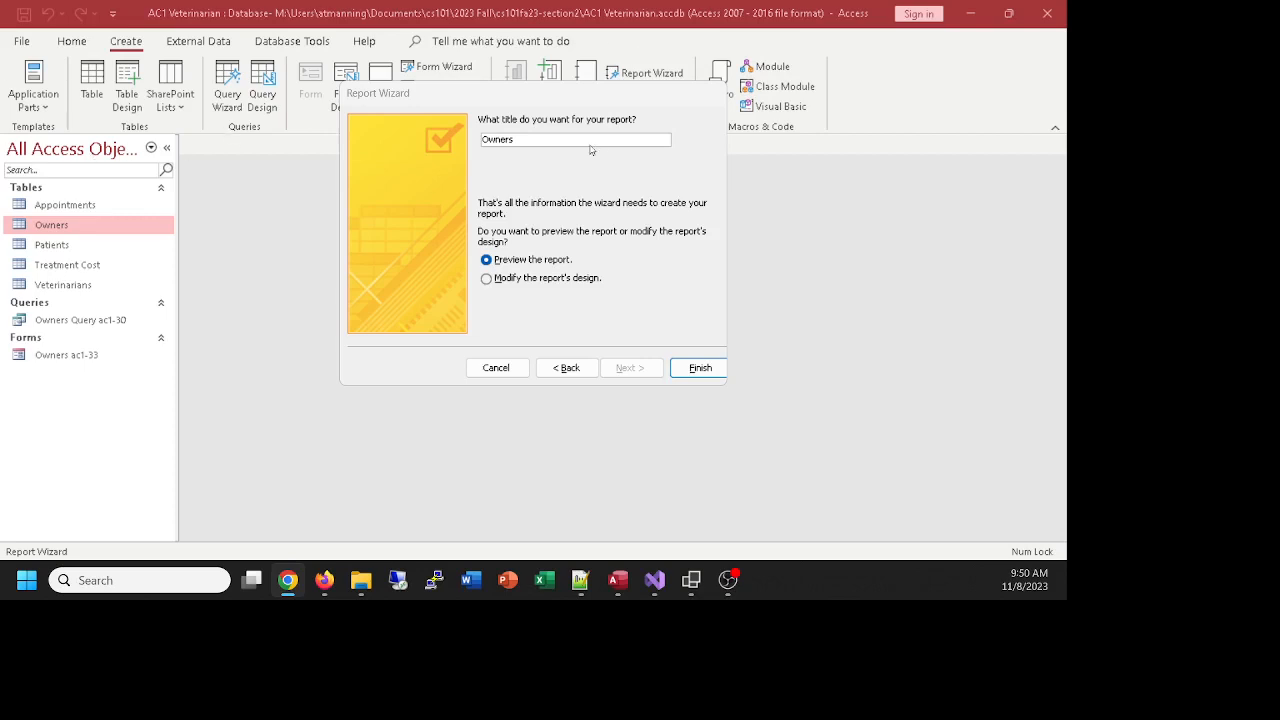
click(524, 139)
text(a)
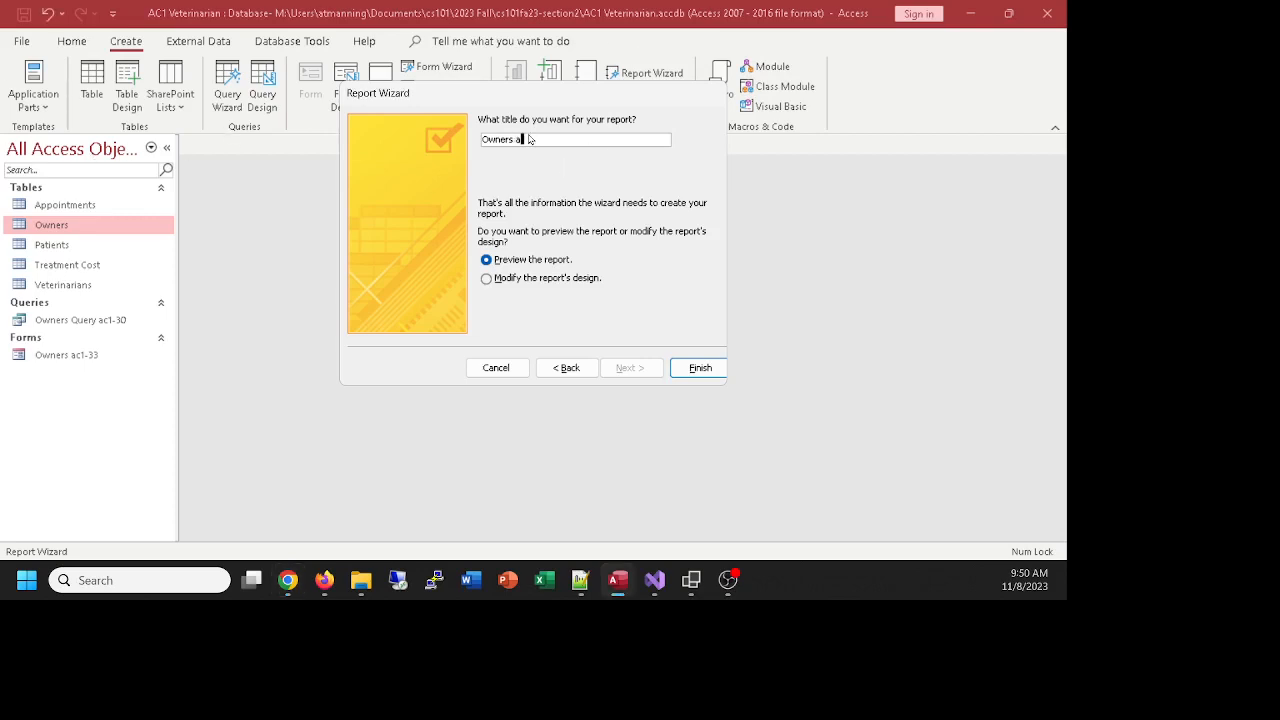
text(c1-36)
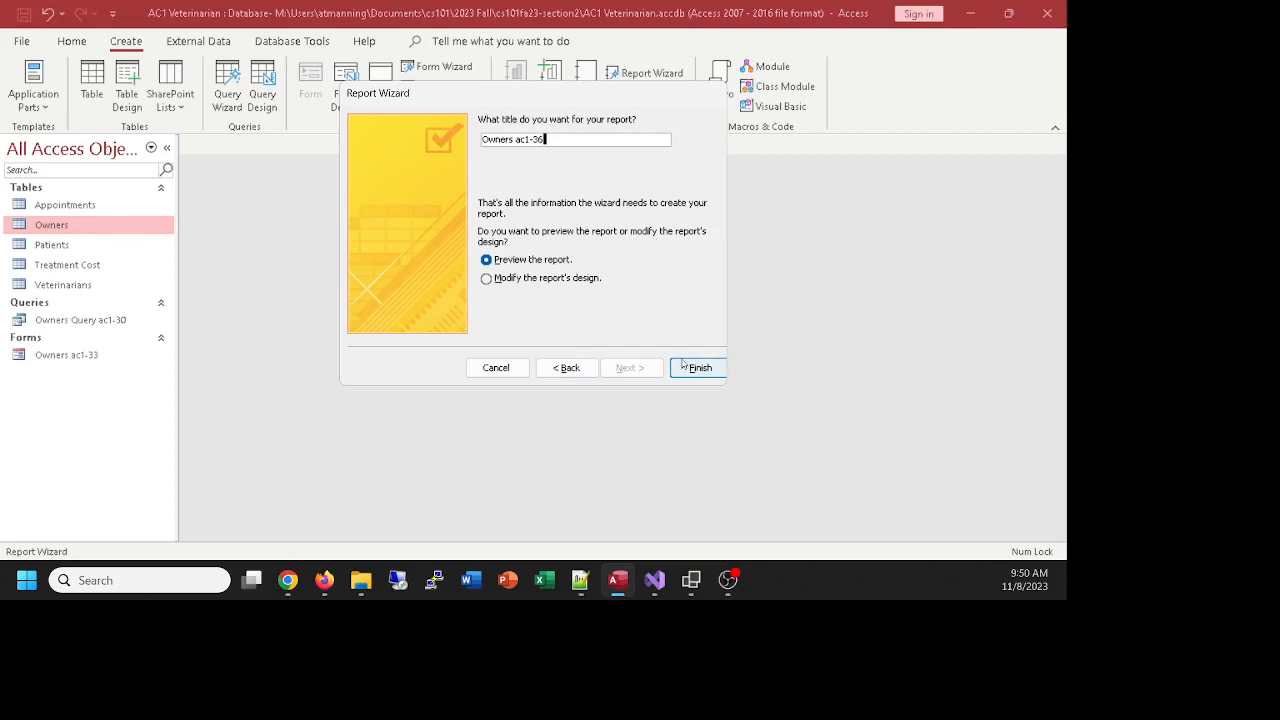
click(687, 370)
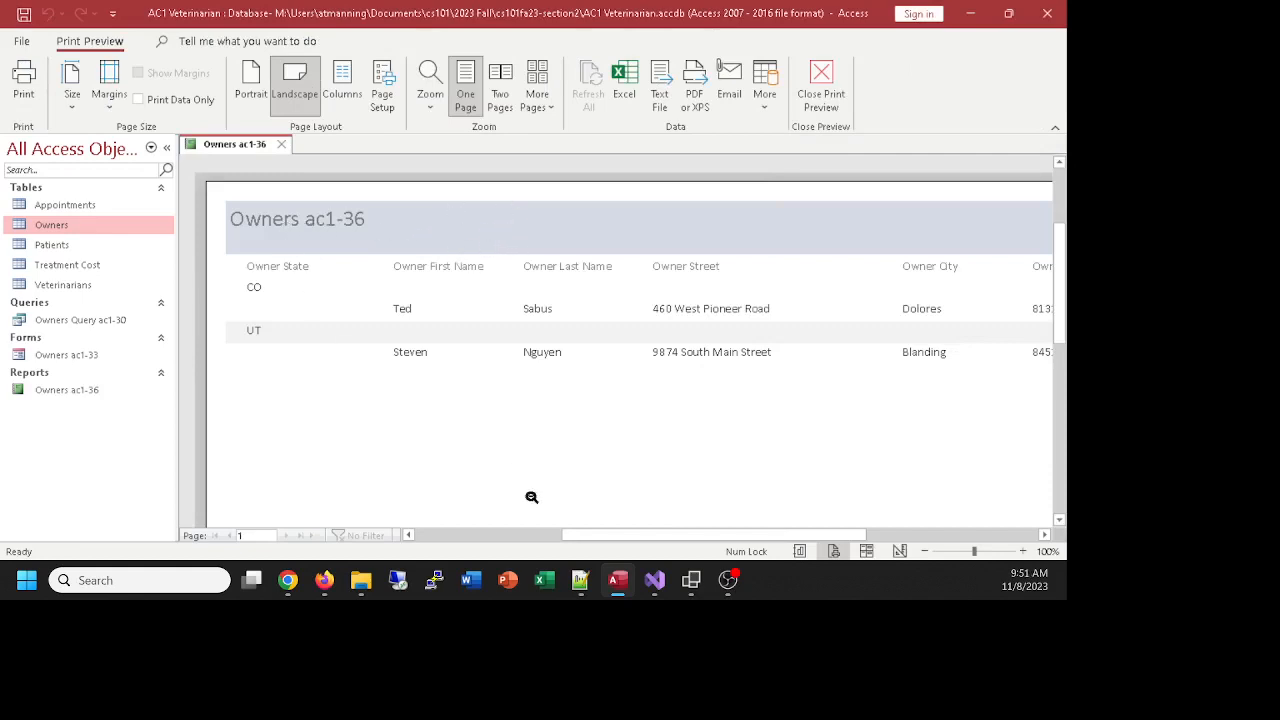
Examine the full report page in Print Preview and in Report View, and close the report
drag(592, 535, 544, 535)
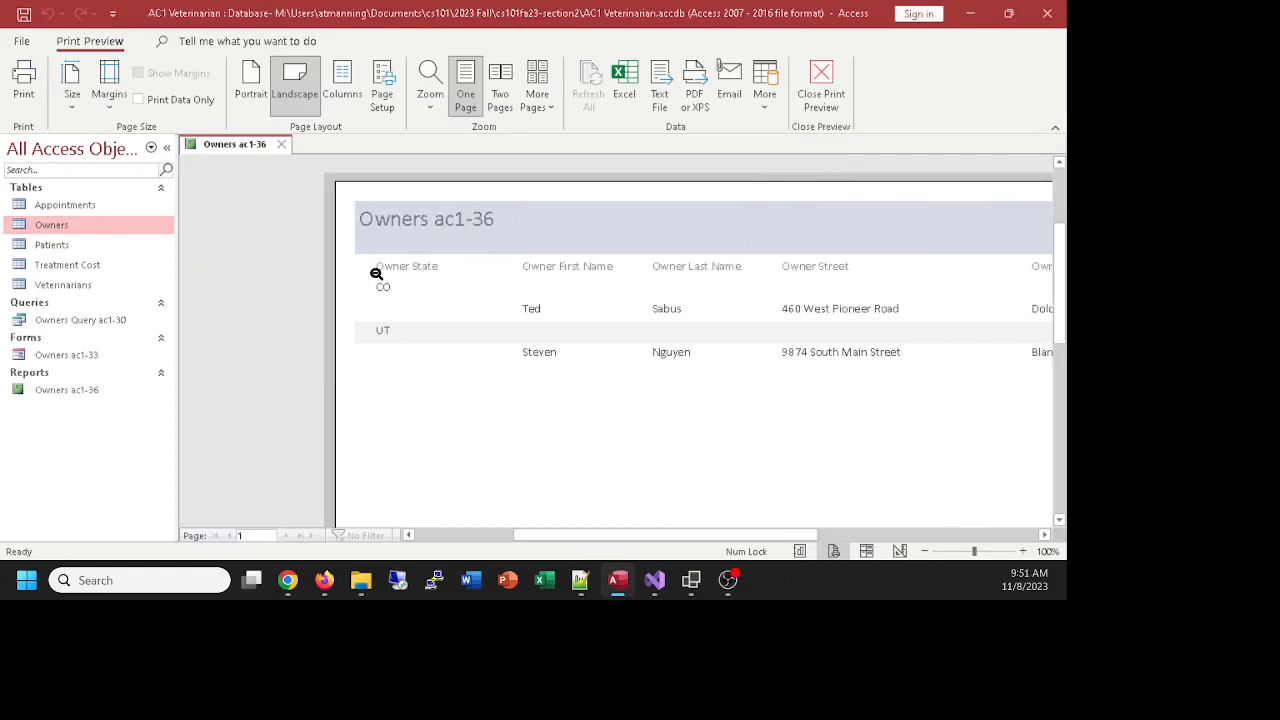
click(552, 527)
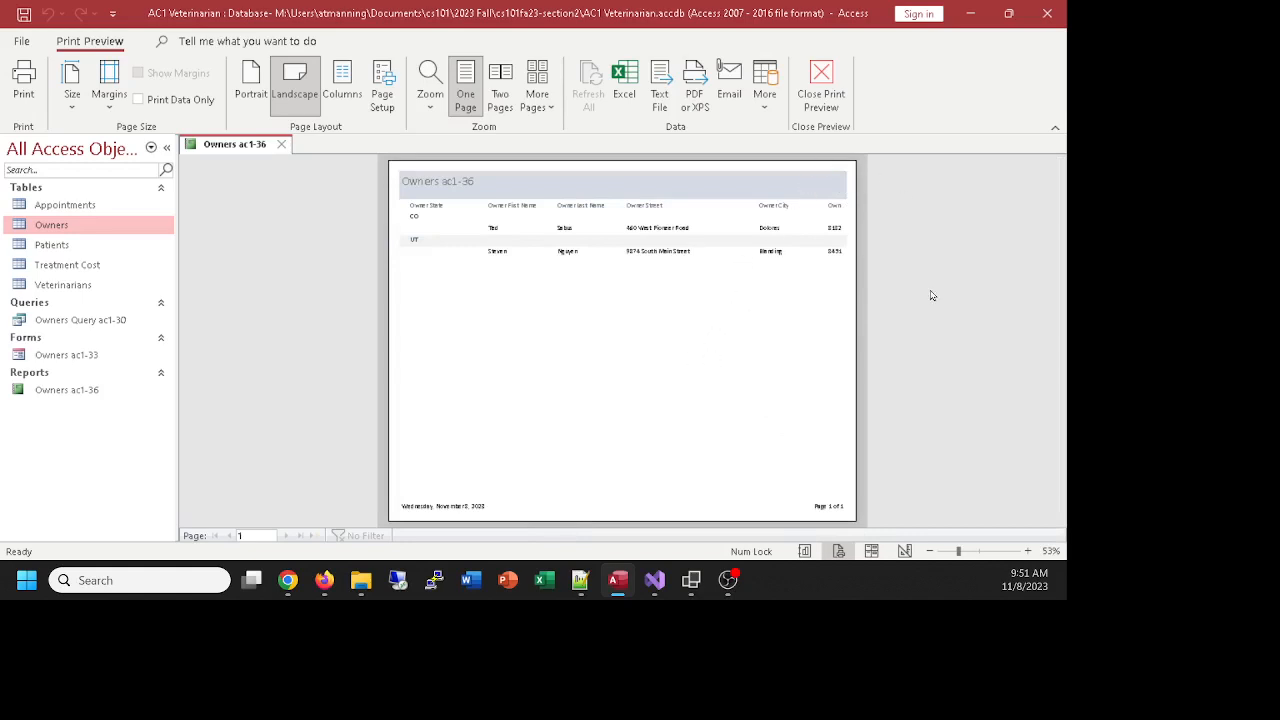
click(808, 551)
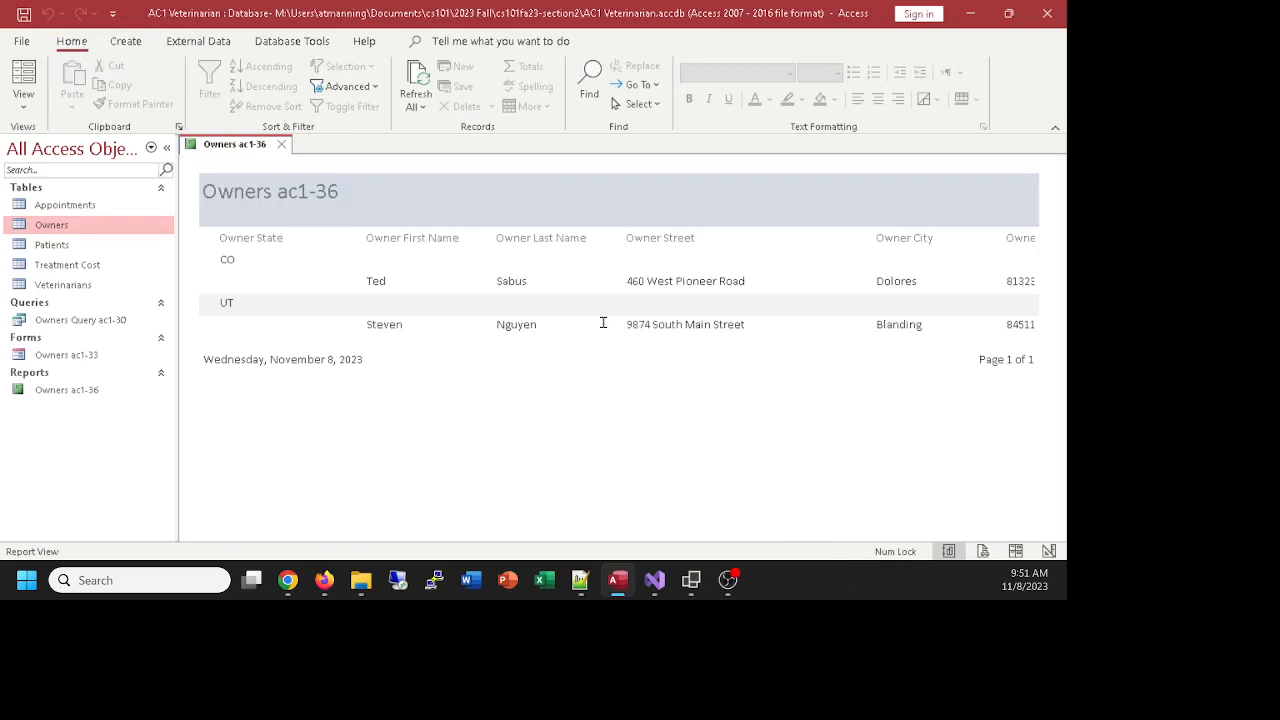
click(285, 147)
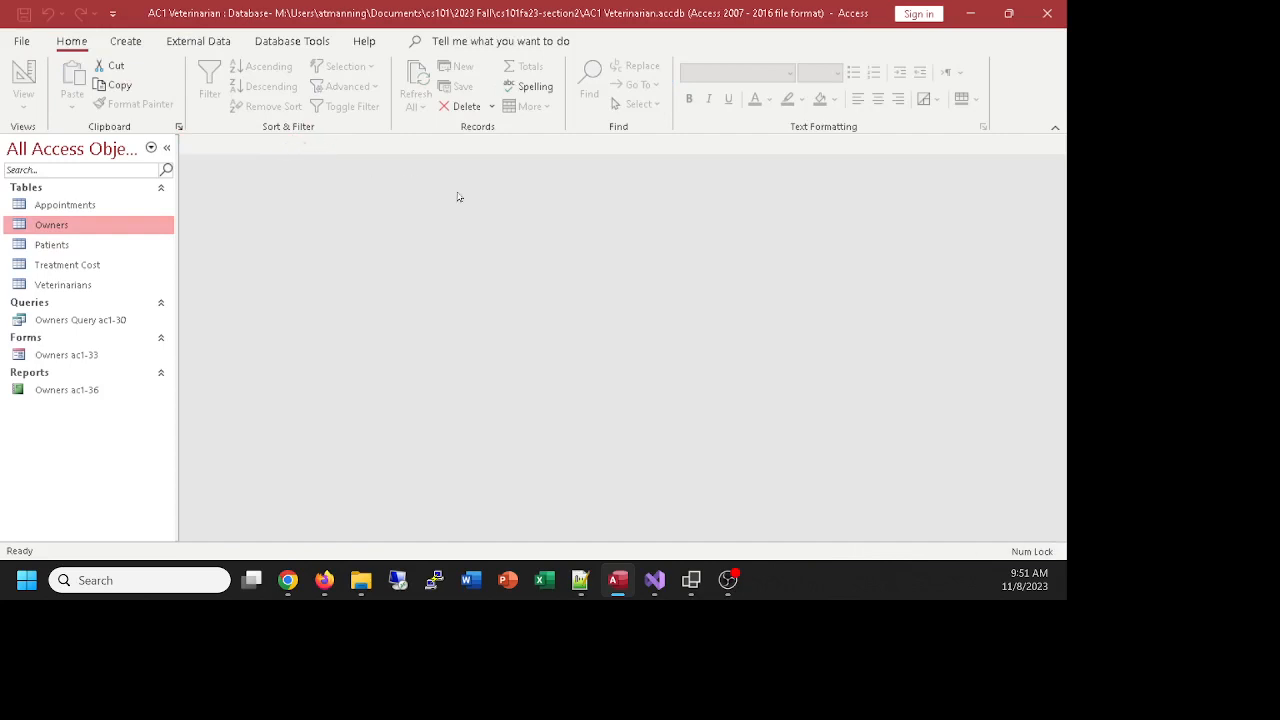
Reopen the Owners ac1-36 report in Layout View and close the Field List
double_click(60, 392)
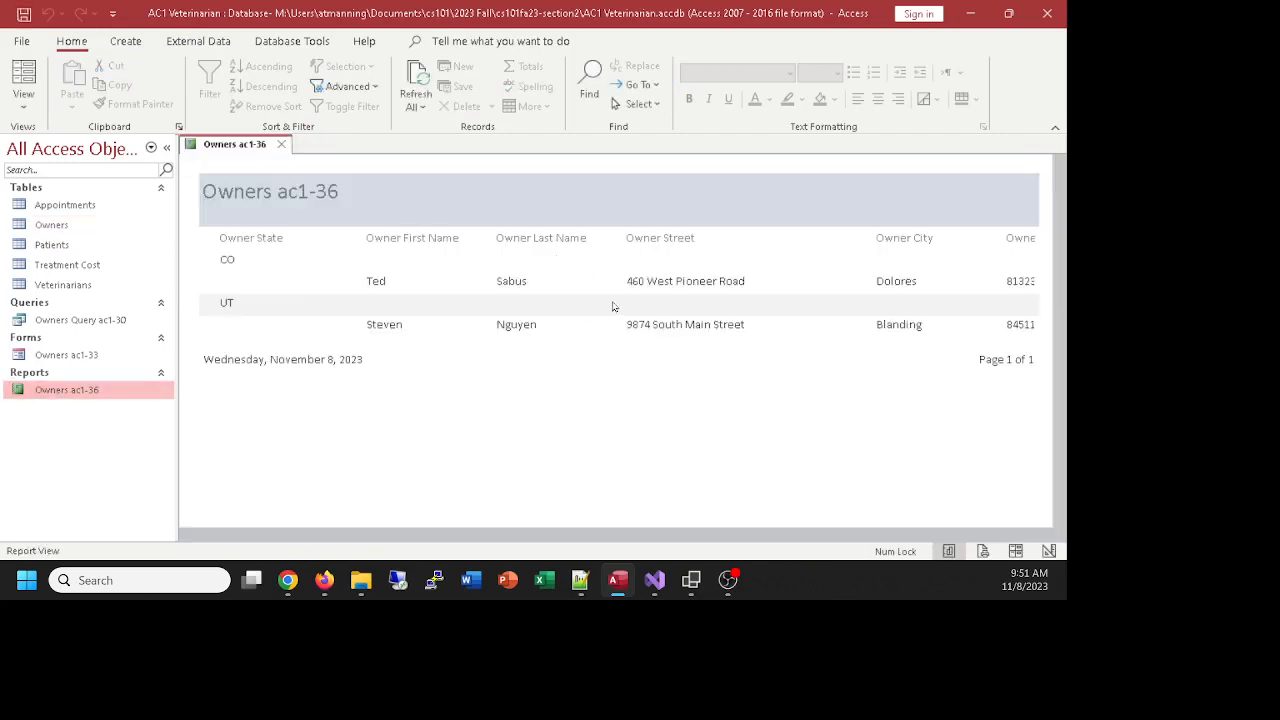
click(20, 100)
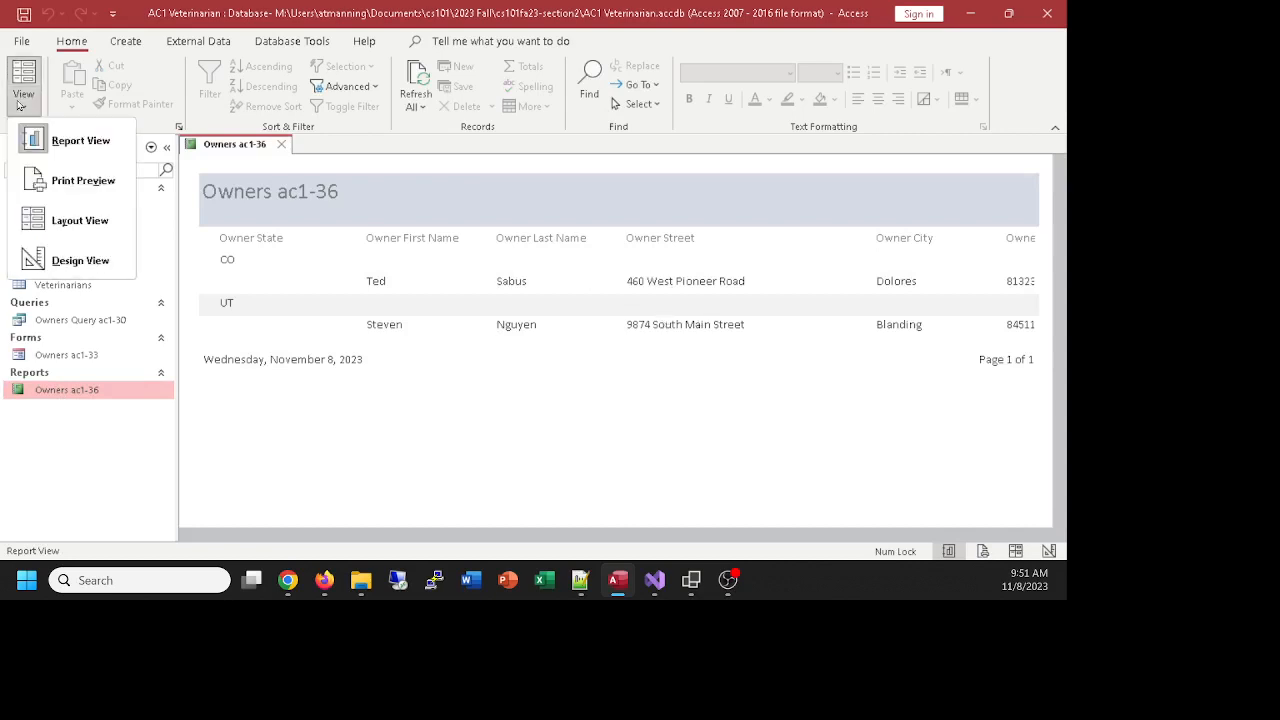
click(50, 222)
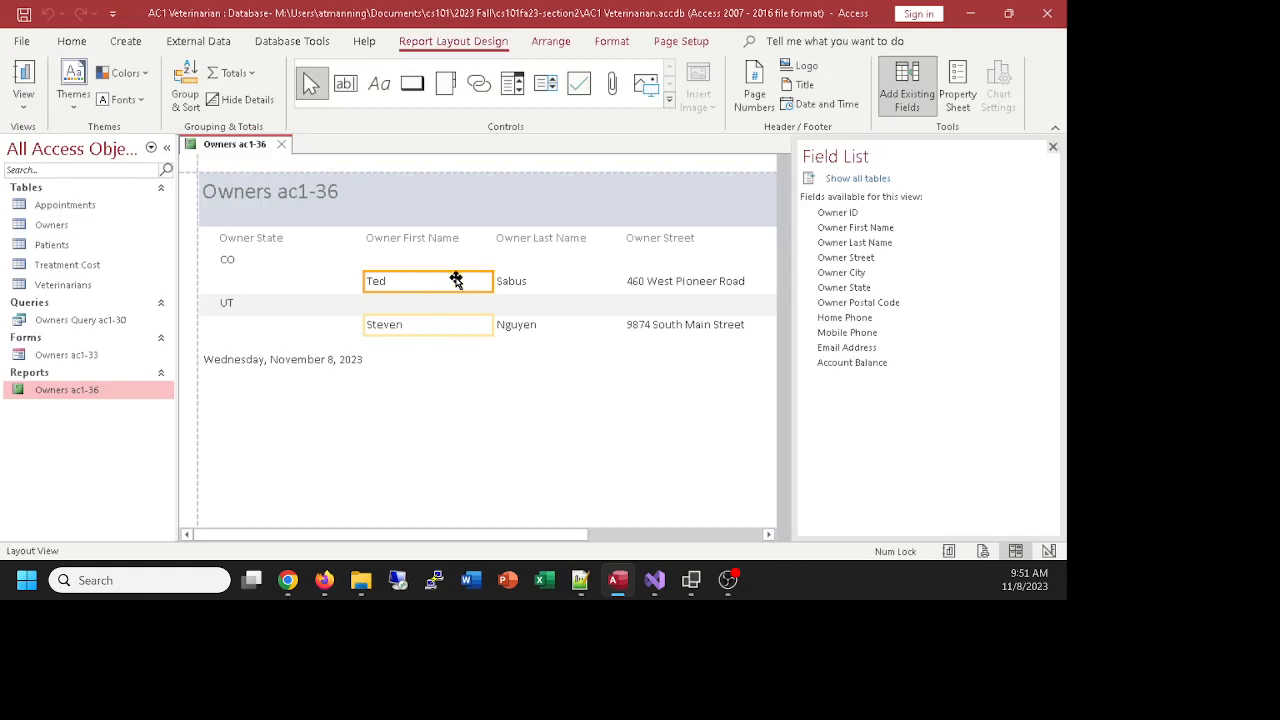
click(1052, 147)
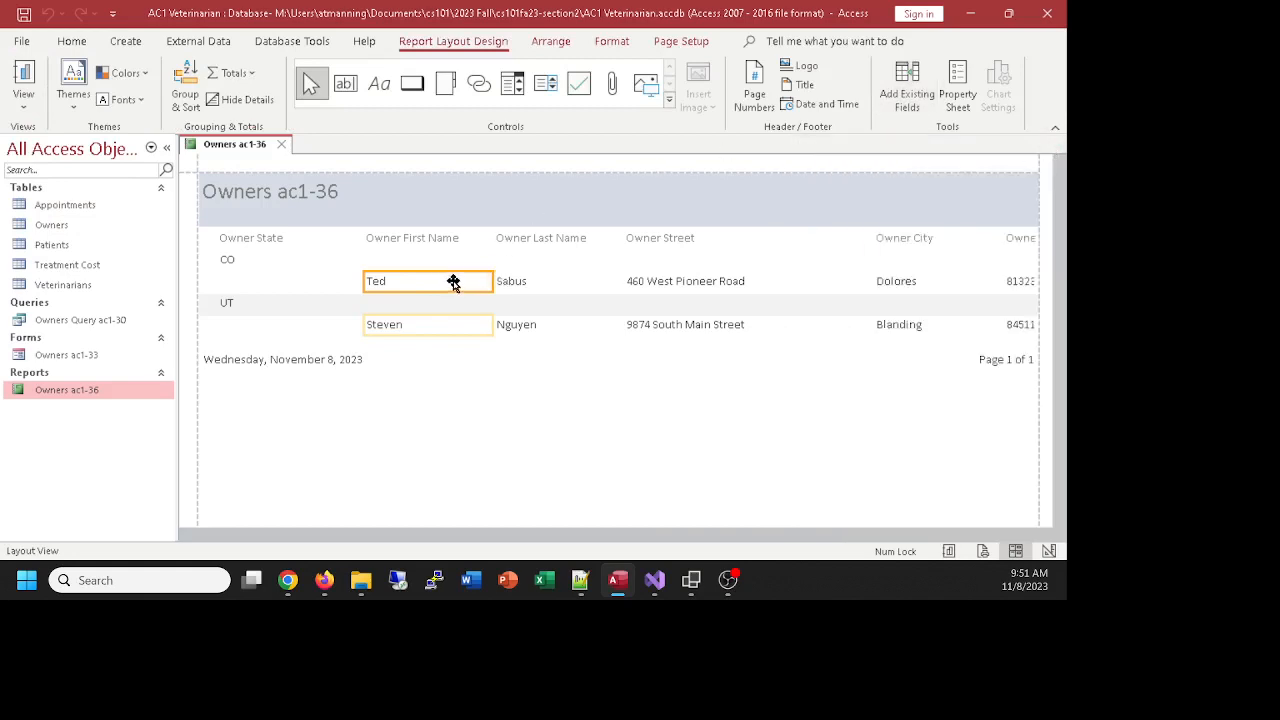
Narrow the value boxes of Owner First Name and Owner State in the report
drag(492, 281, 471, 280)
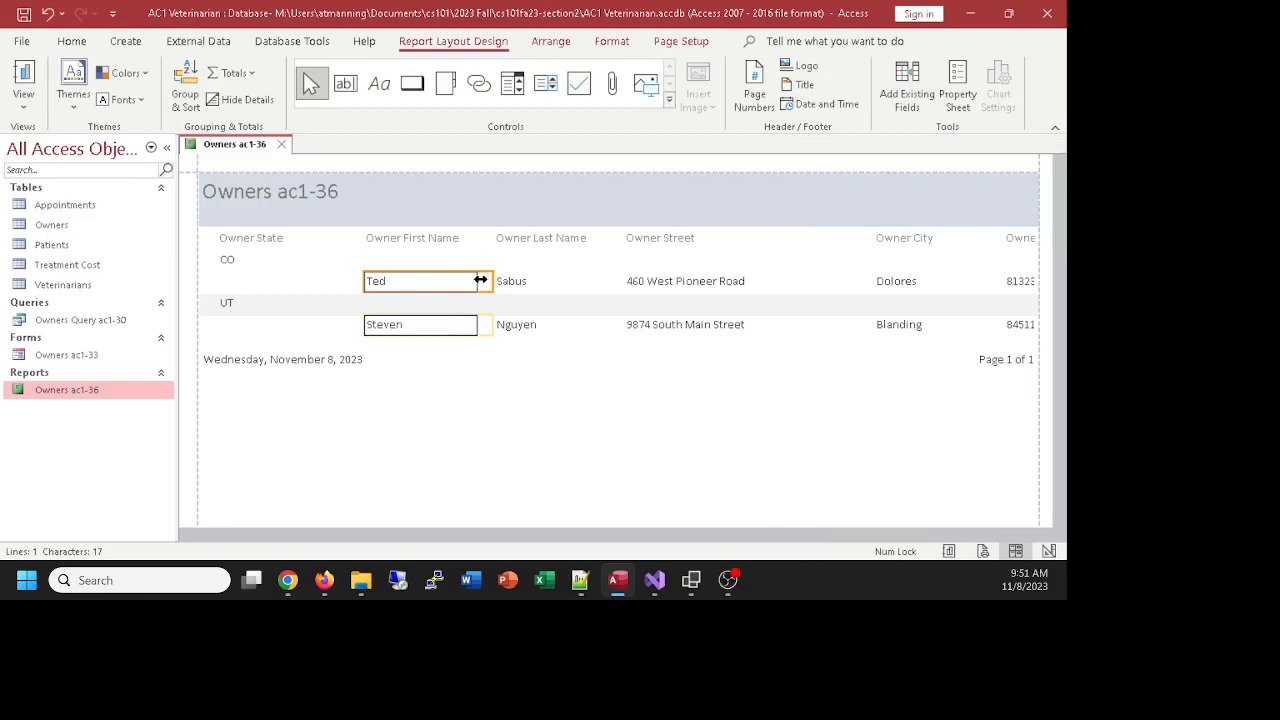
click(281, 245)
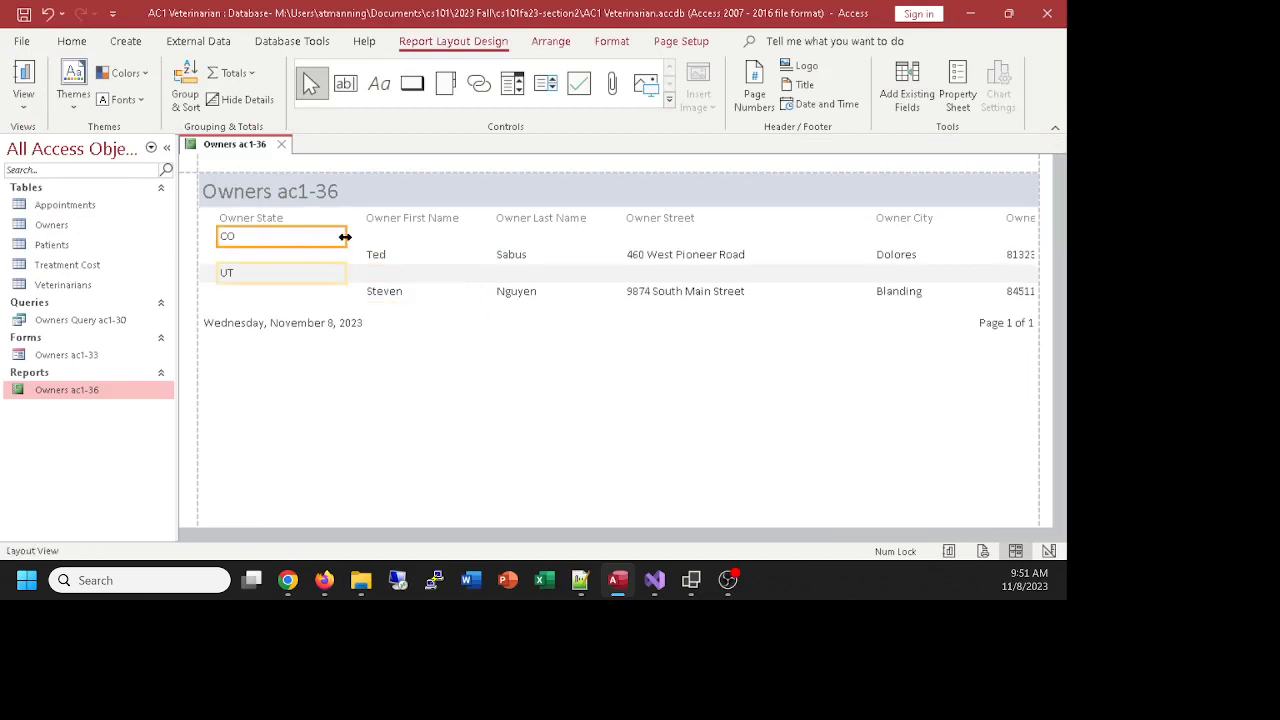
drag(345, 237, 295, 241)
click(334, 240)
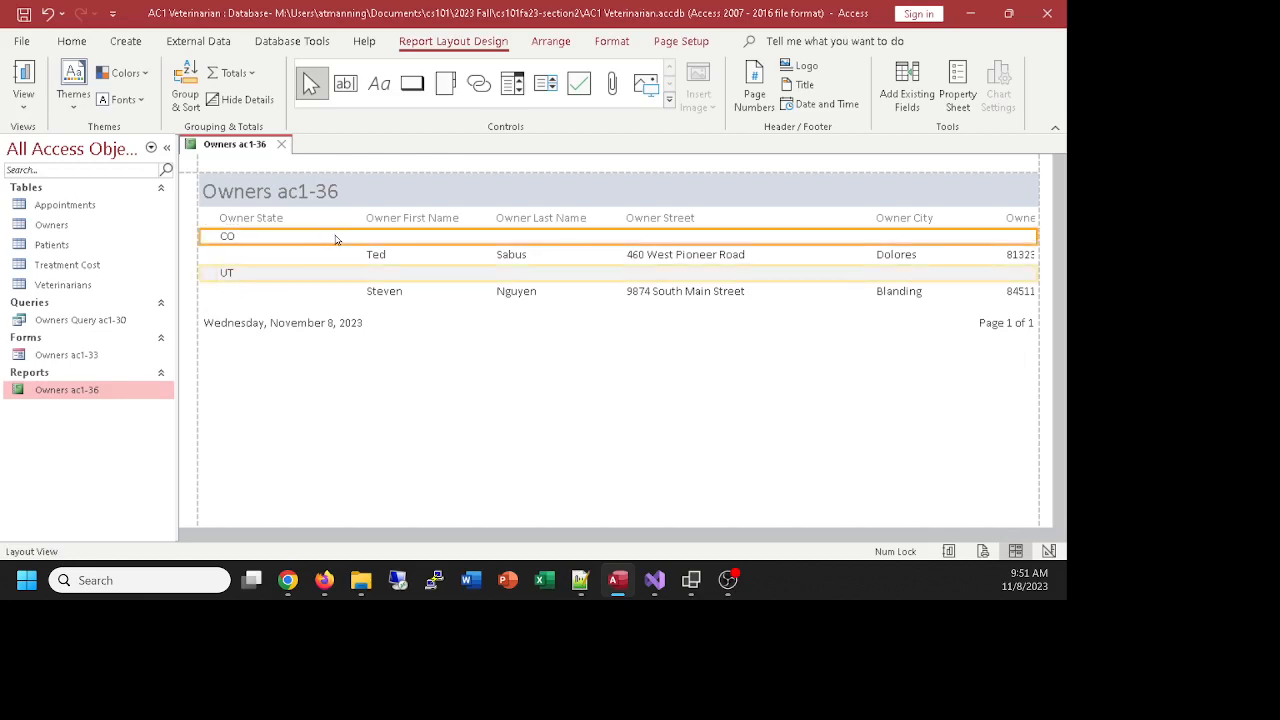
click(402, 267)
click(414, 290)
click(415, 240)
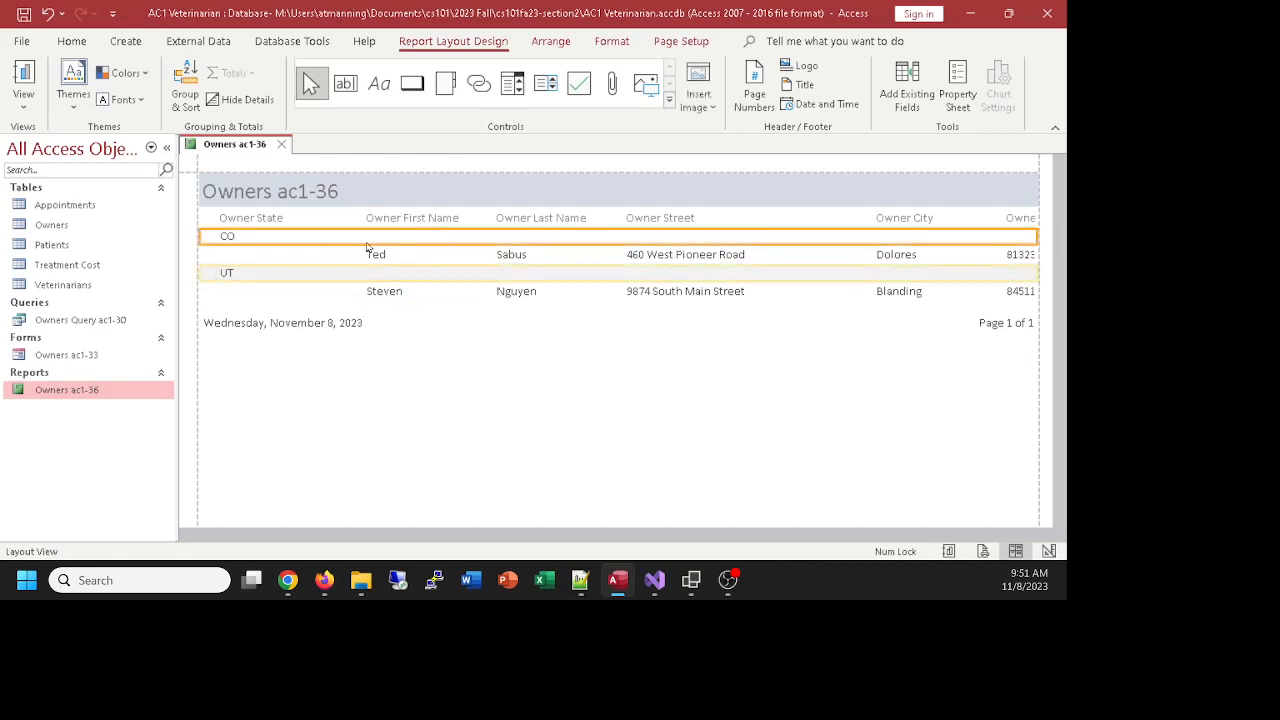
Narrow the Owner First Name and Owner State column headings slightly to match their values
click(440, 222)
drag(493, 218, 487, 218)
click(312, 213)
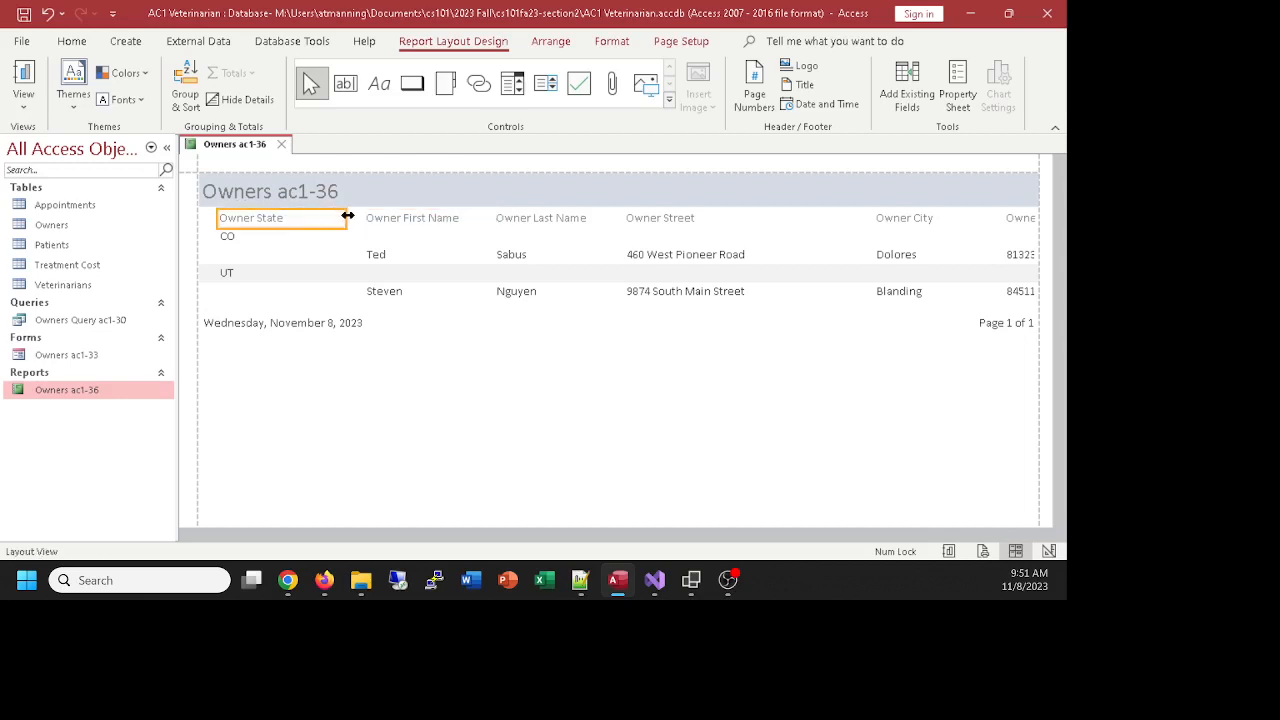
drag(348, 216, 297, 217)
click(316, 240)
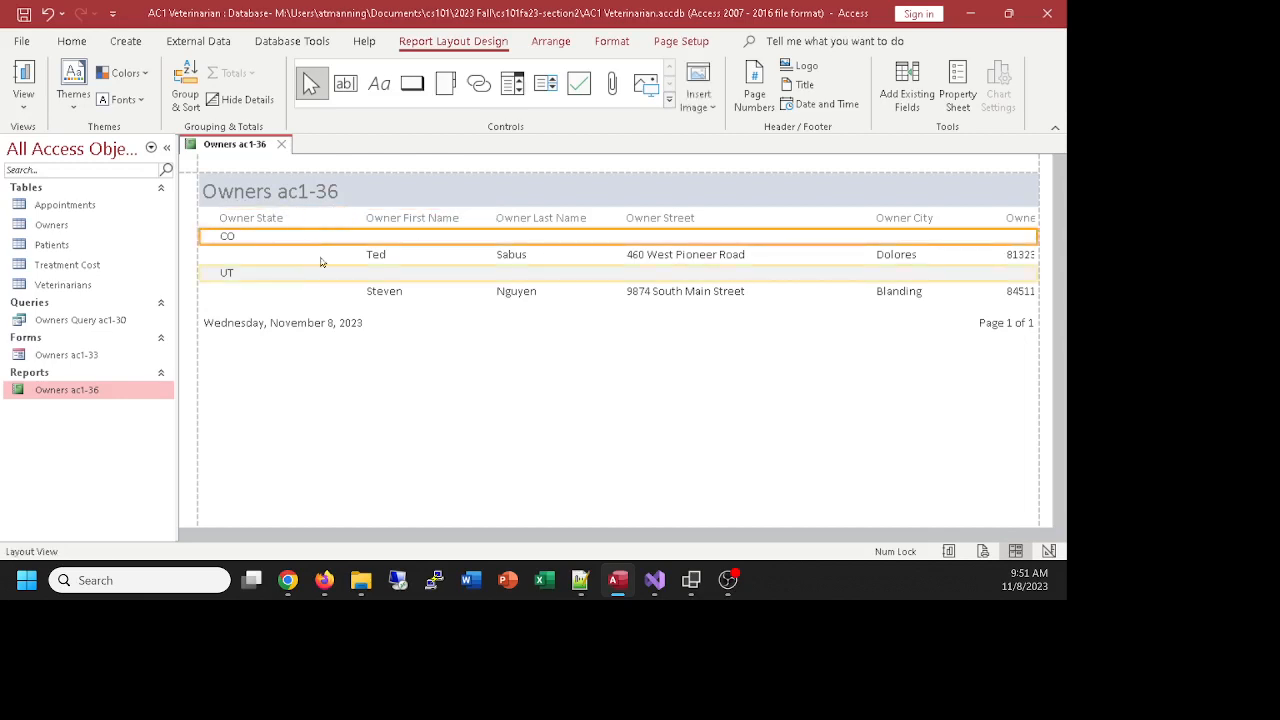
click(415, 325)
Examine the report's sections in Design View and close the report without saving its design changes
click(24, 112)
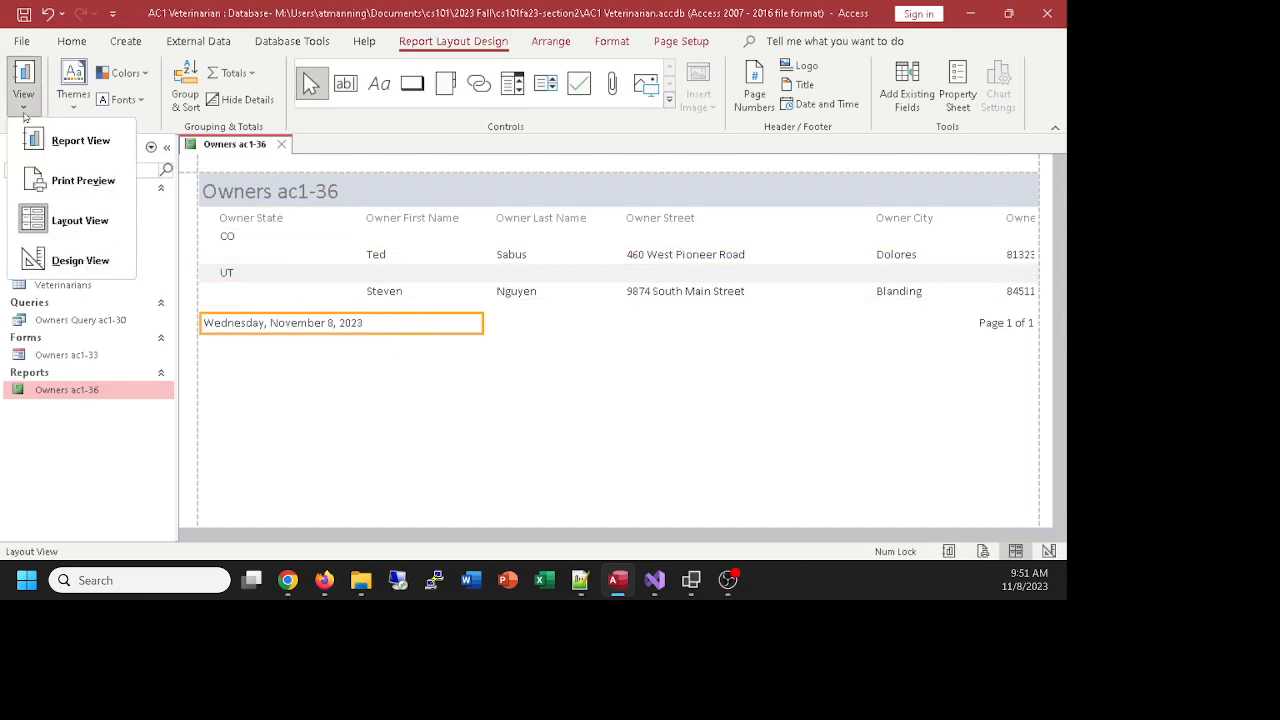
click(80, 260)
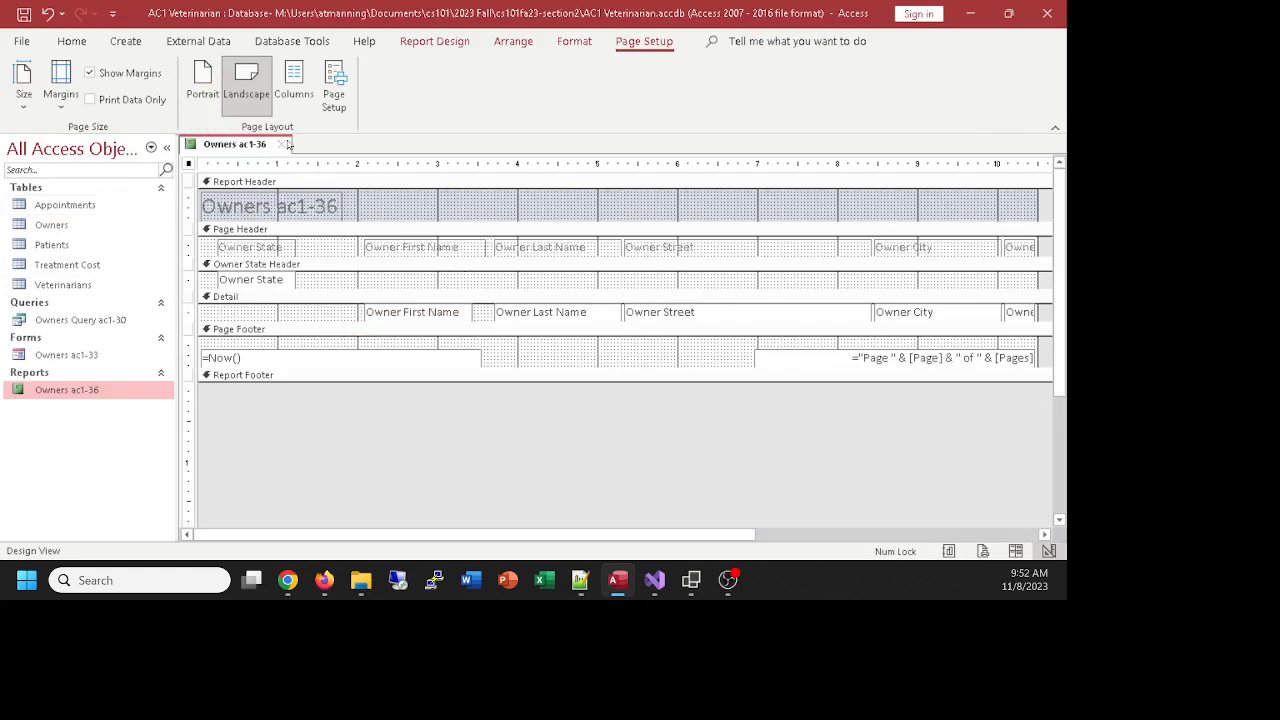
click(283, 145)
click(536, 338)
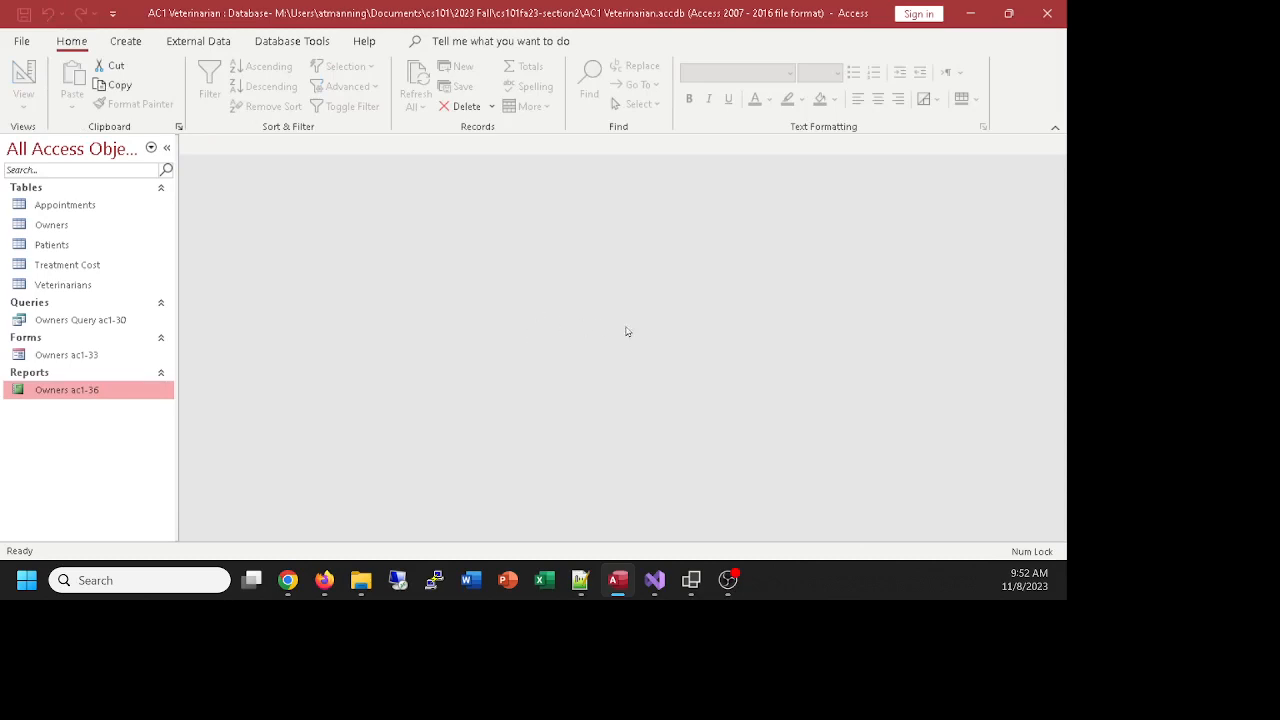
Create a basic report directly from the Appointments table
click(78, 208)
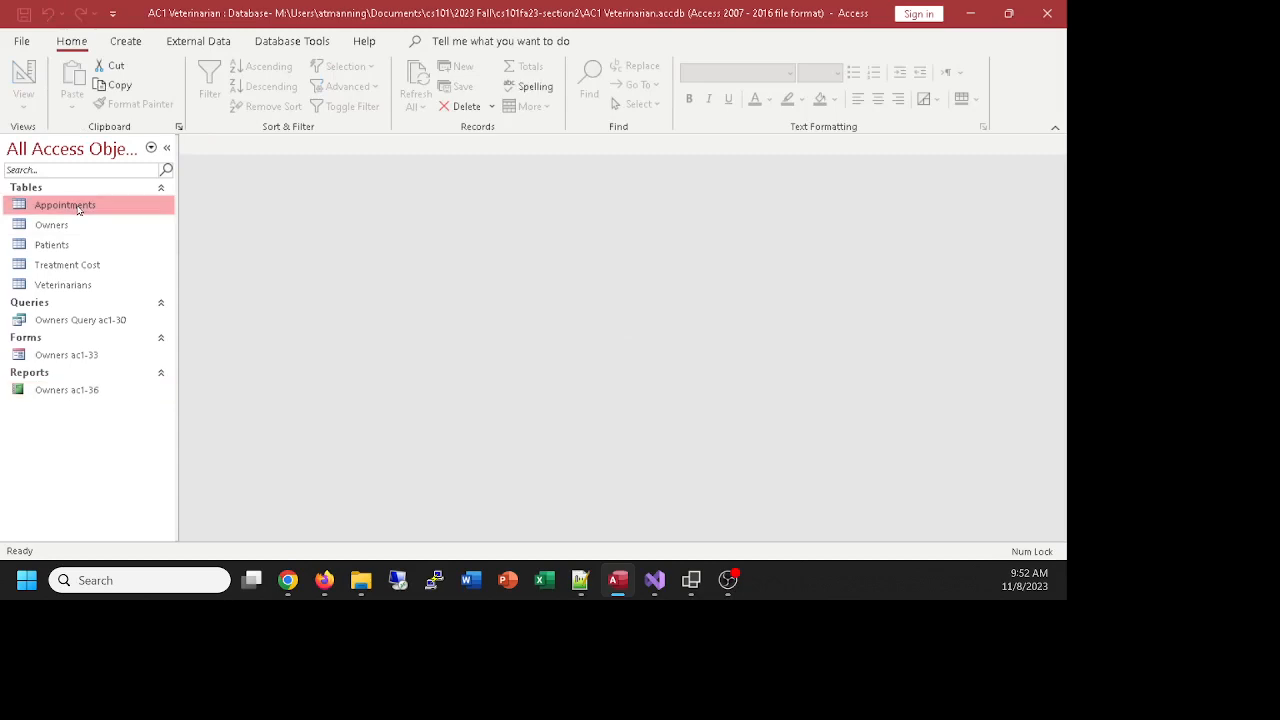
click(128, 44)
click(516, 72)
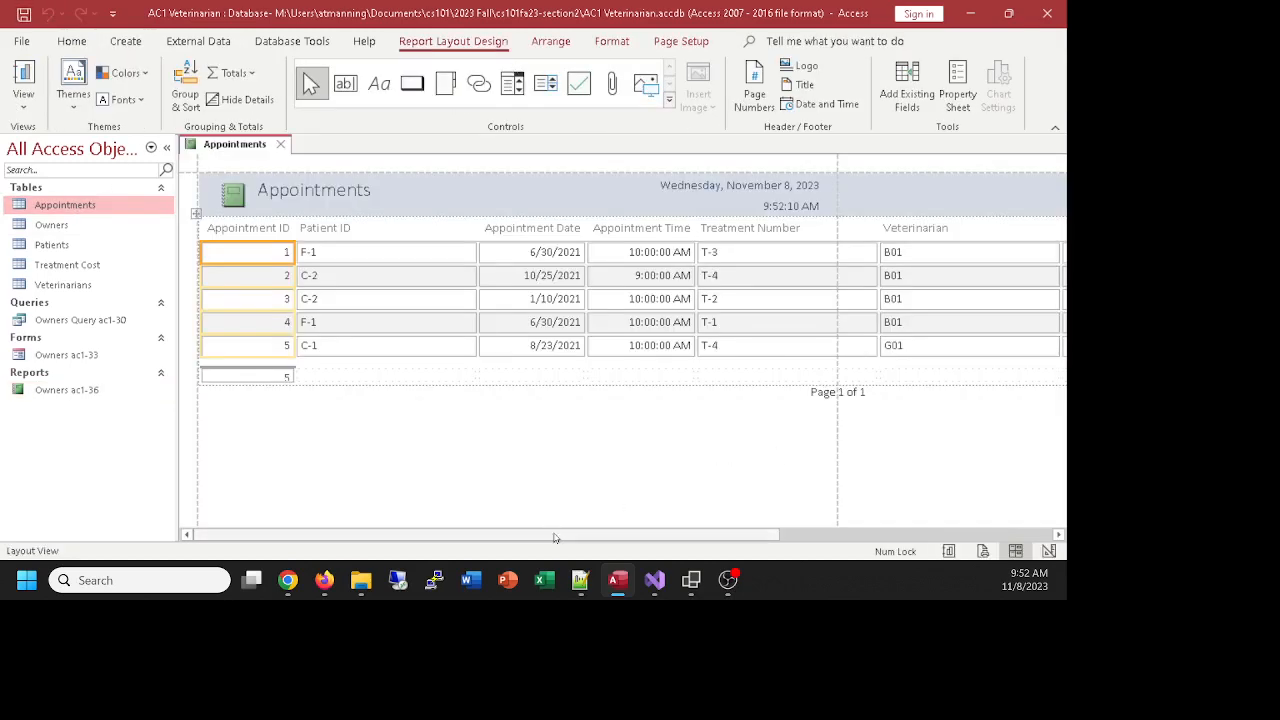
Narrow the Appointment ID, Patient ID and Appointment Date columns in the Appointments report
drag(555, 535, 407, 541)
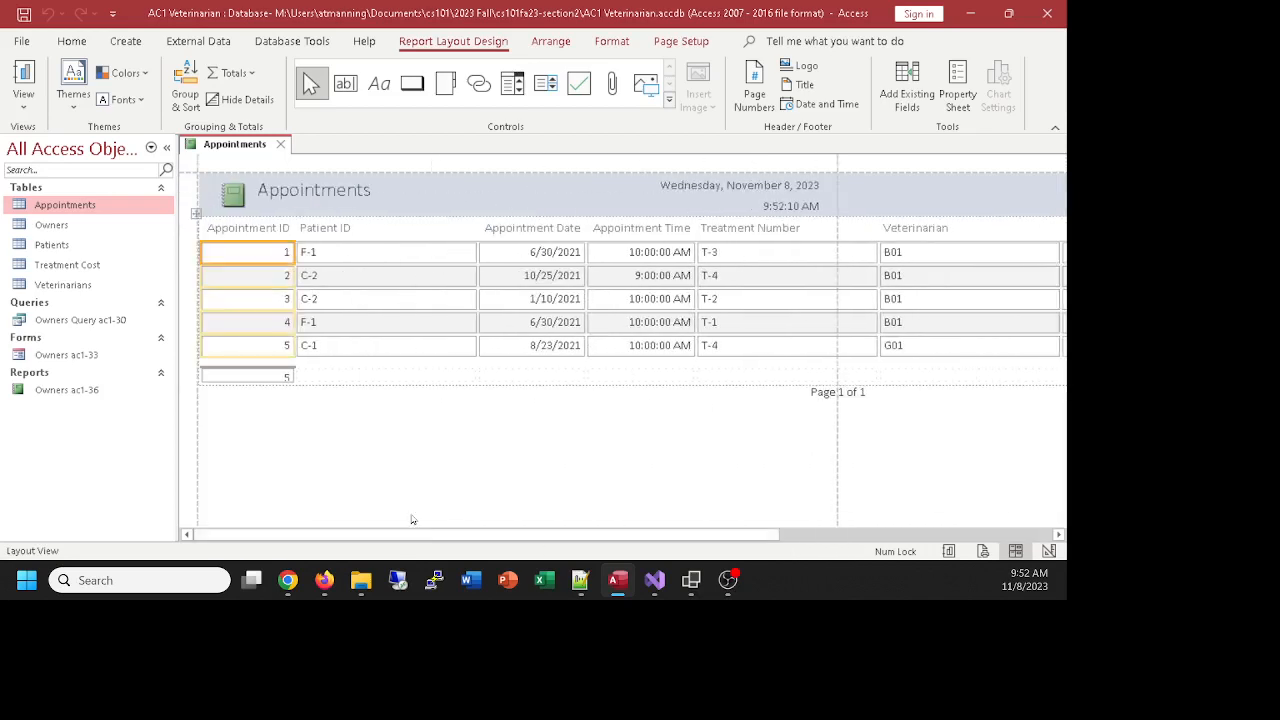
drag(296, 251, 268, 251)
click(337, 252)
drag(454, 252, 350, 251)
click(435, 255)
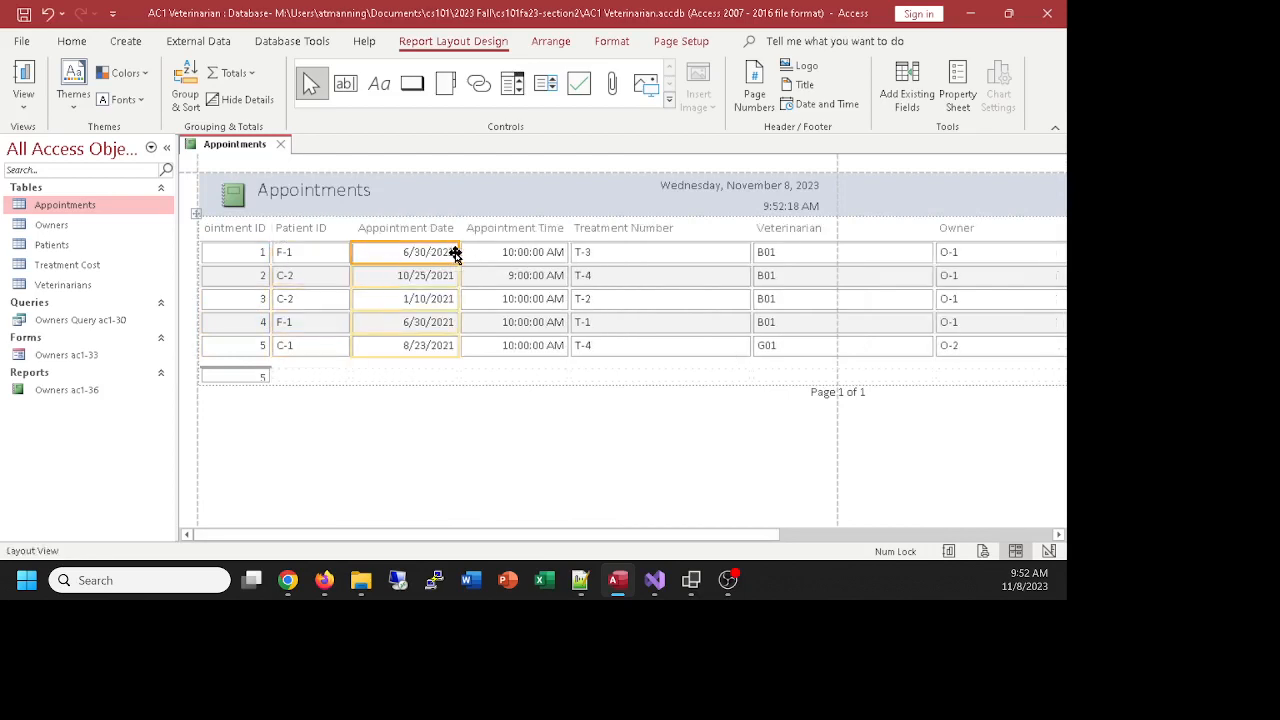
drag(463, 252, 418, 251)
Narrow the empty column under the Appointment Time heading and close the Appointments report without saving
click(454, 250)
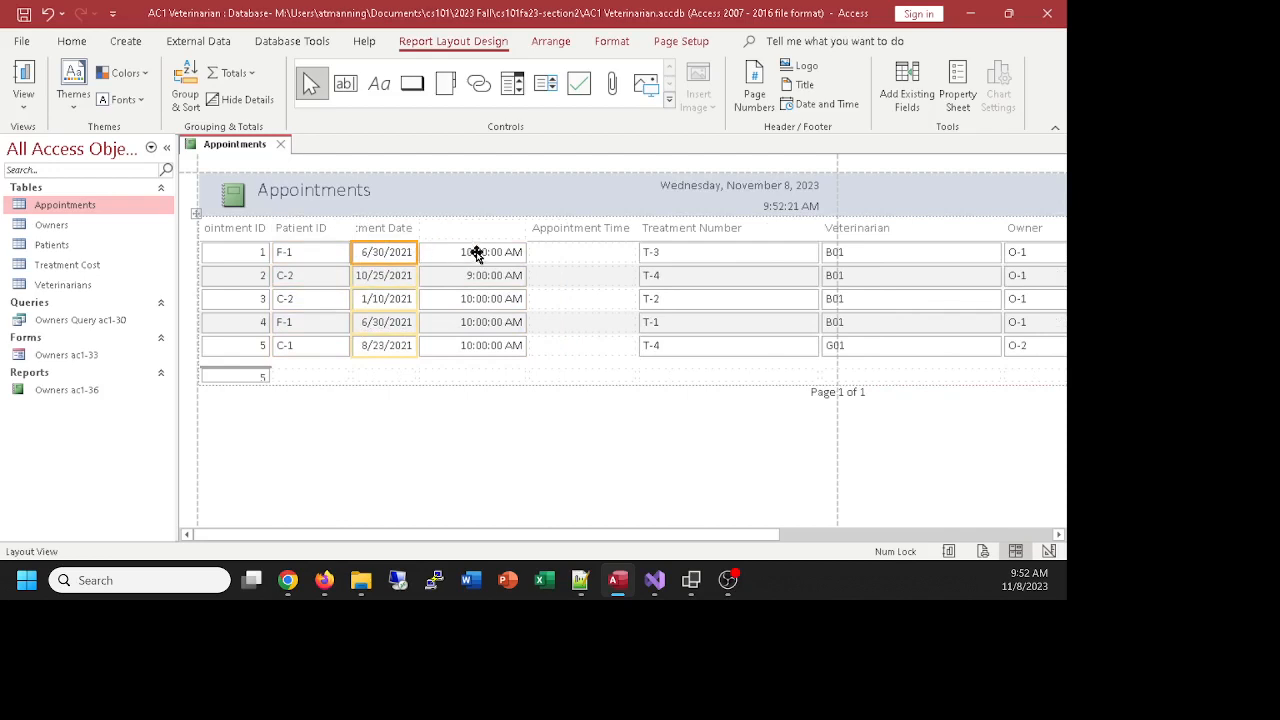
click(569, 254)
drag(637, 254, 620, 253)
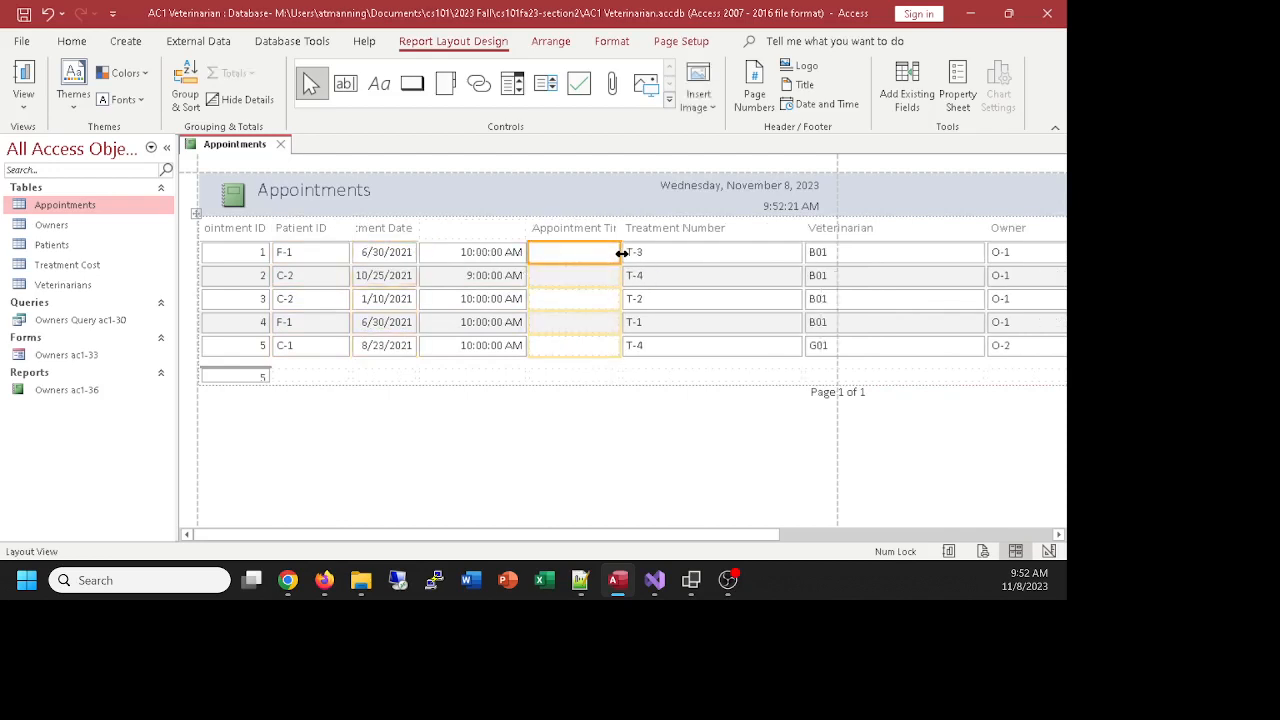
click(580, 229)
click(508, 238)
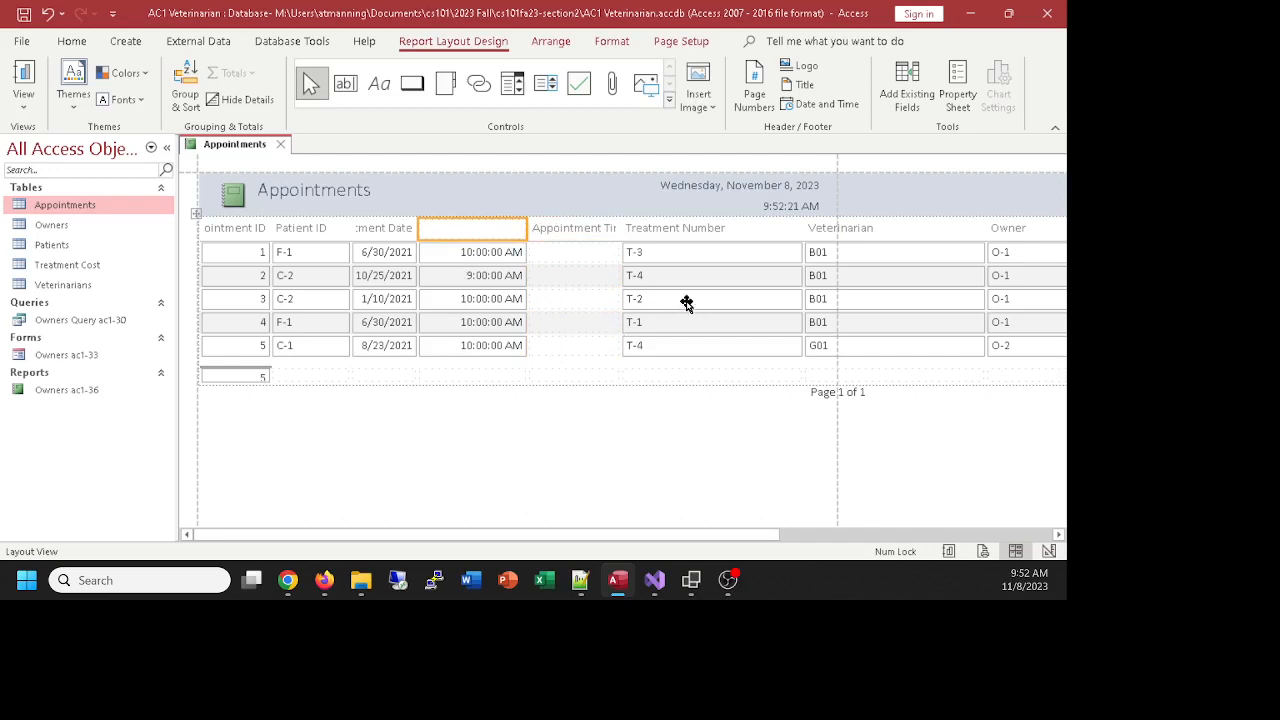
click(283, 145)
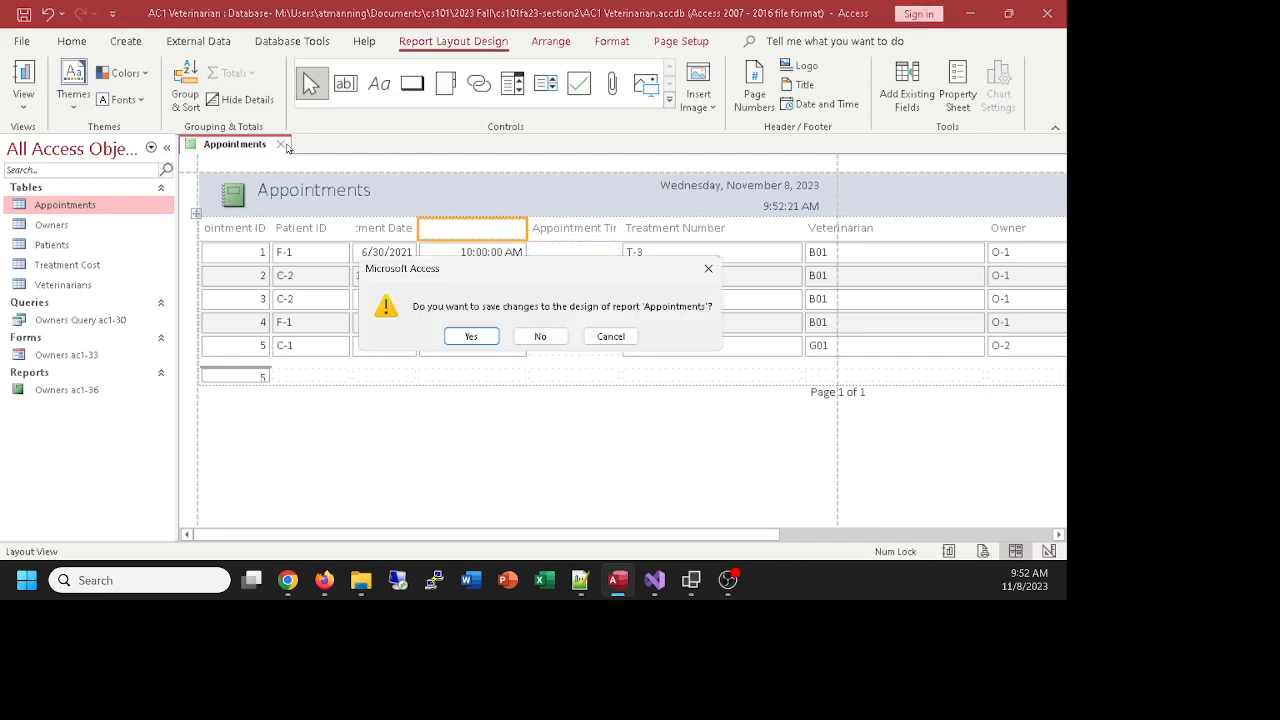
click(539, 337)
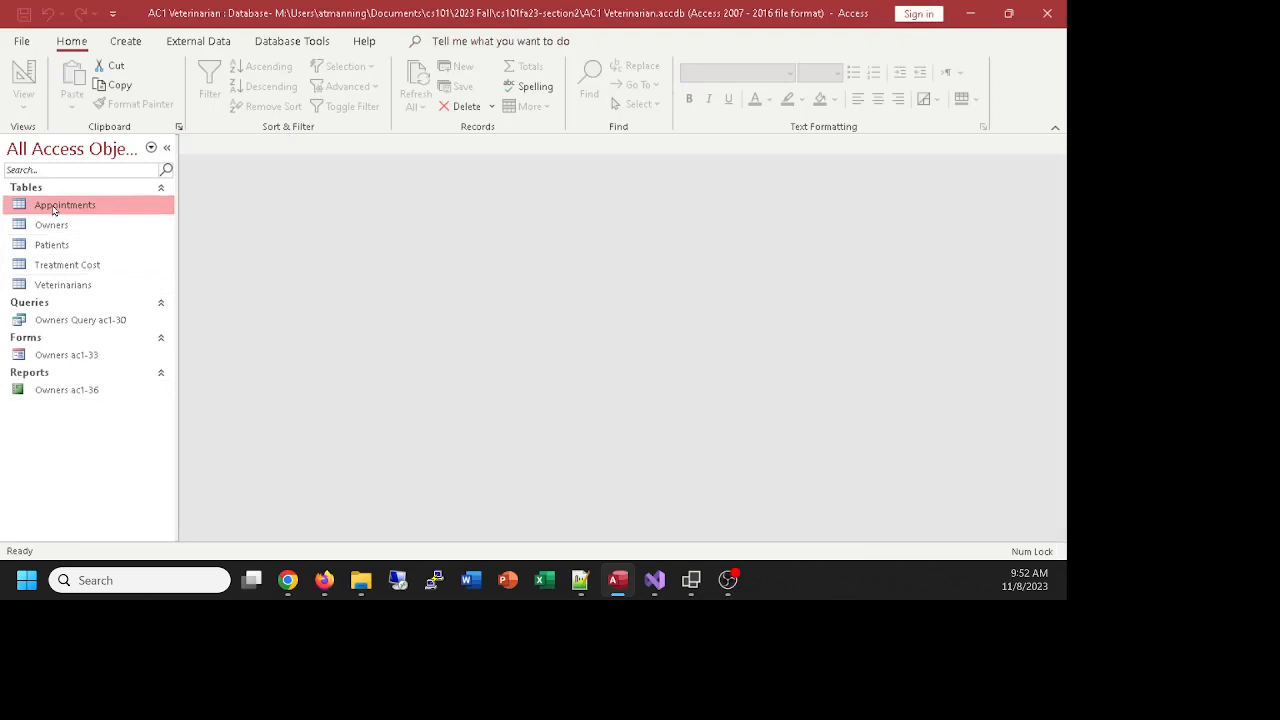
Create a basic report from the Appointments table and narrow its Patient ID column to fit the data
click(118, 42)
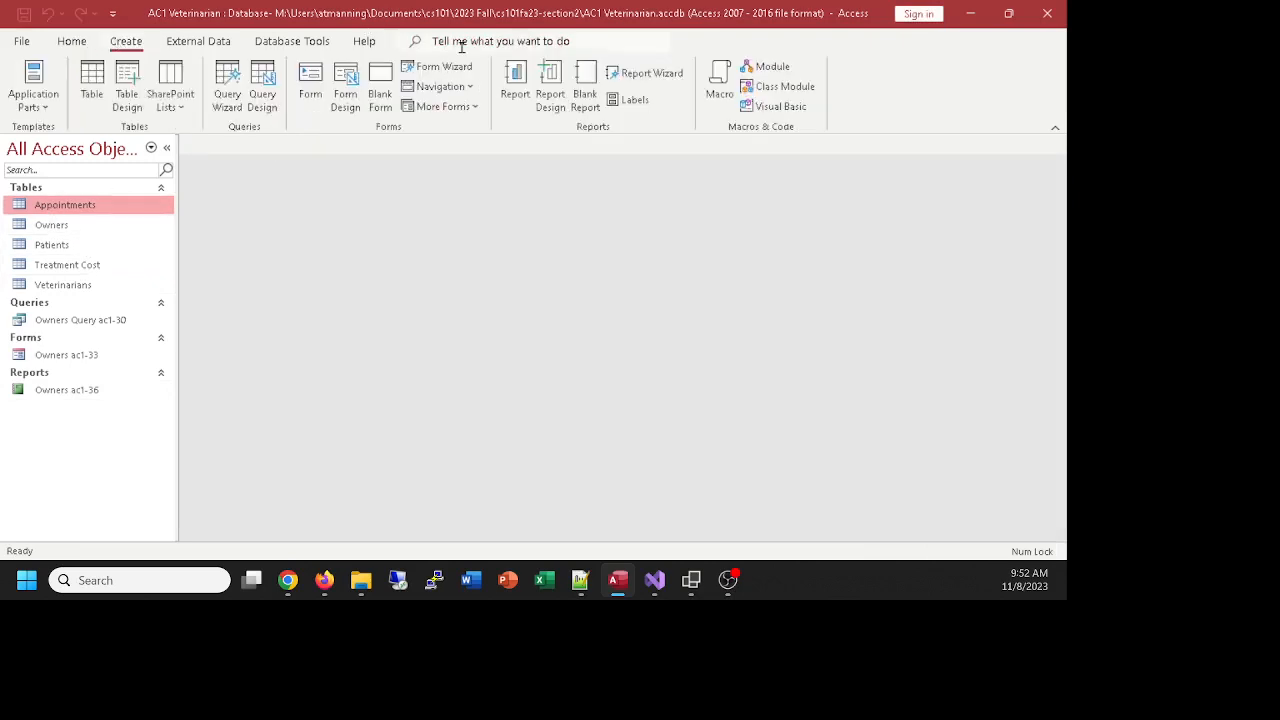
click(518, 86)
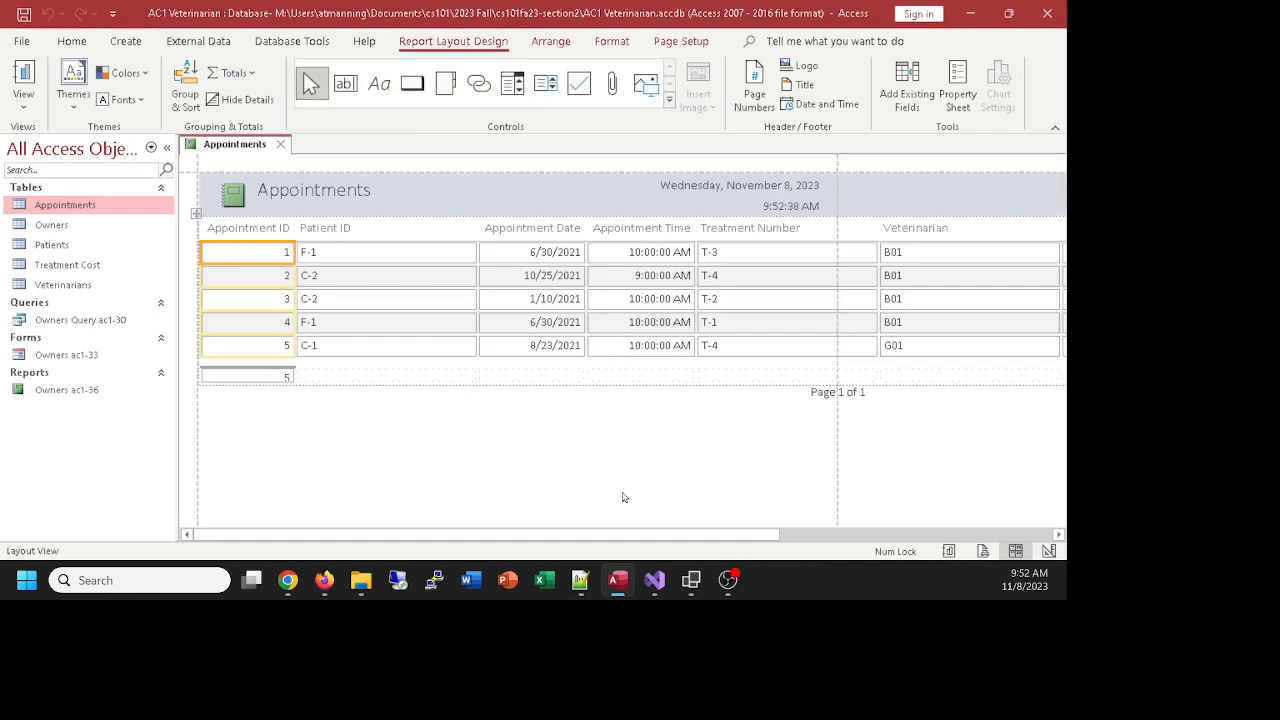
drag(590, 534, 475, 545)
click(412, 228)
drag(476, 228, 388, 224)
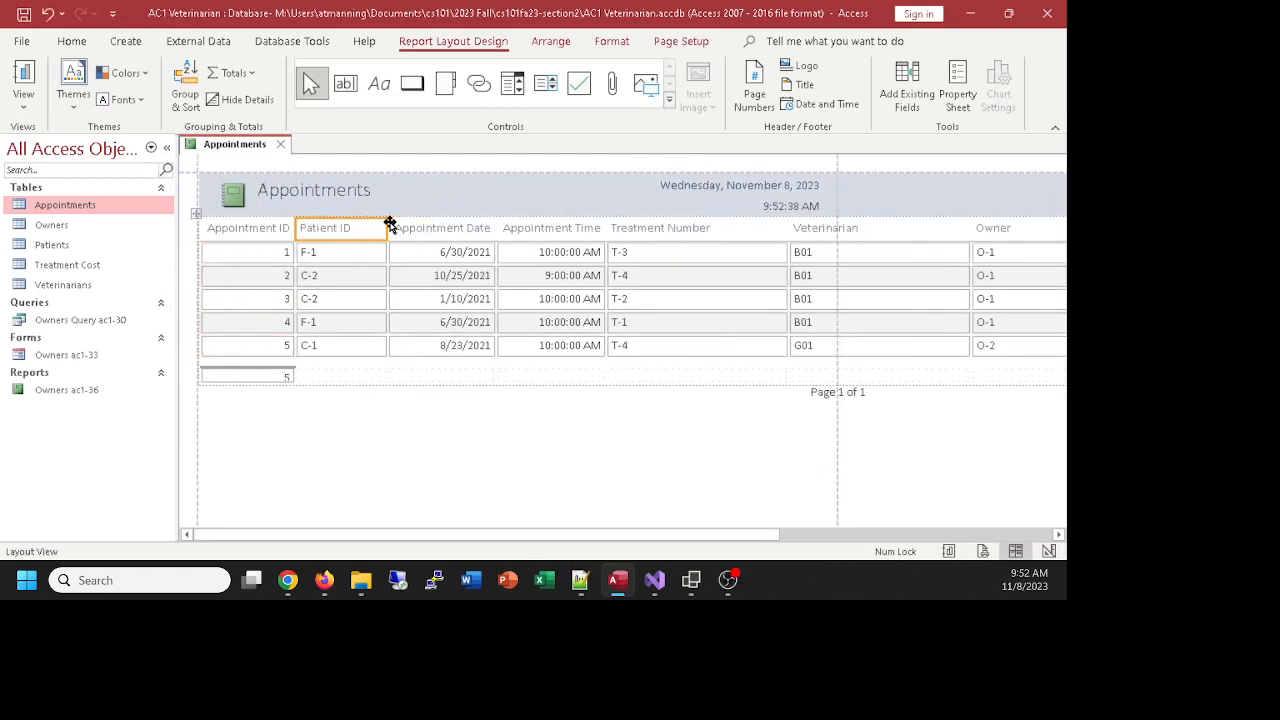
Narrow the Treatment Number and Appointment ID columns, then close the Appointments report without saving it
click(676, 222)
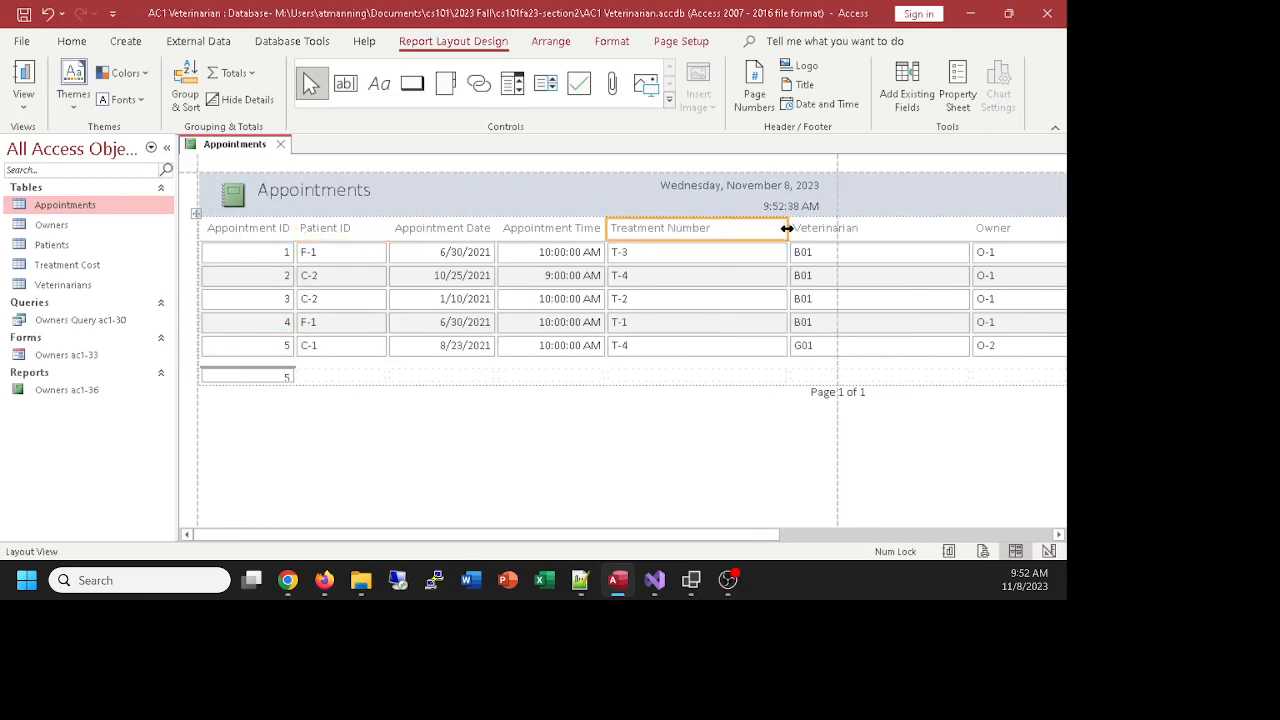
drag(784, 230, 723, 226)
click(261, 229)
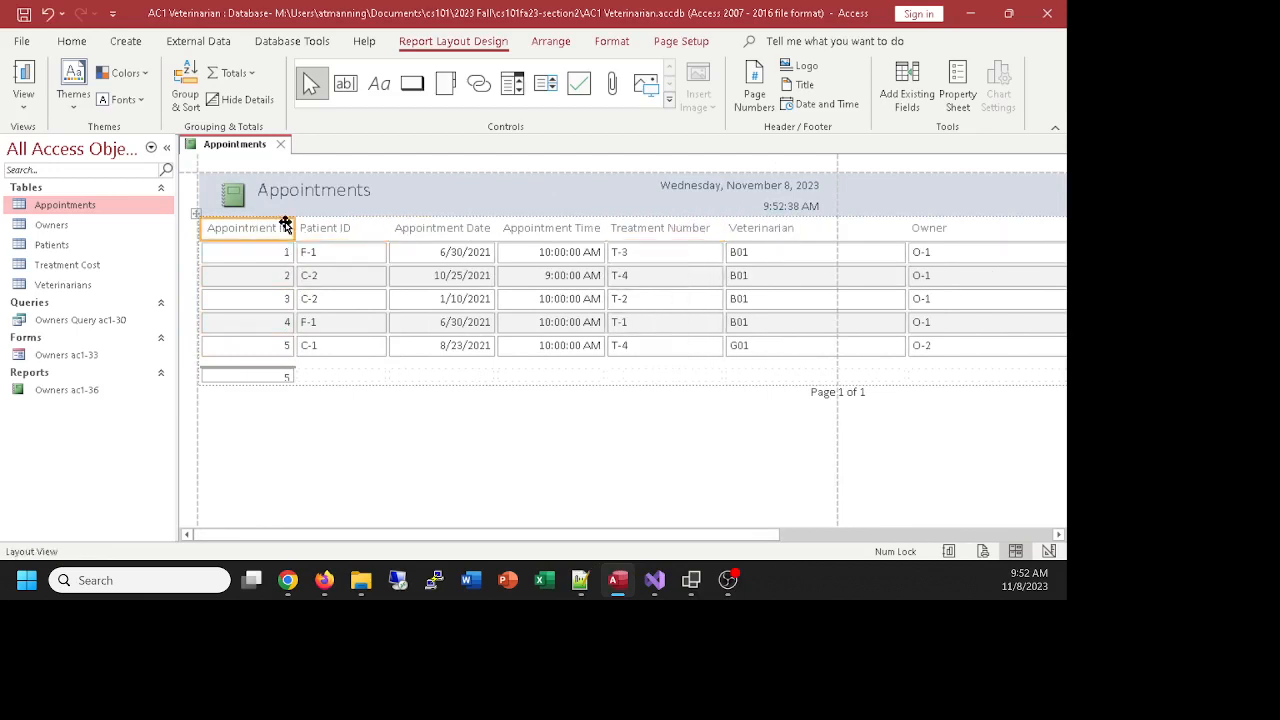
drag(291, 224, 263, 226)
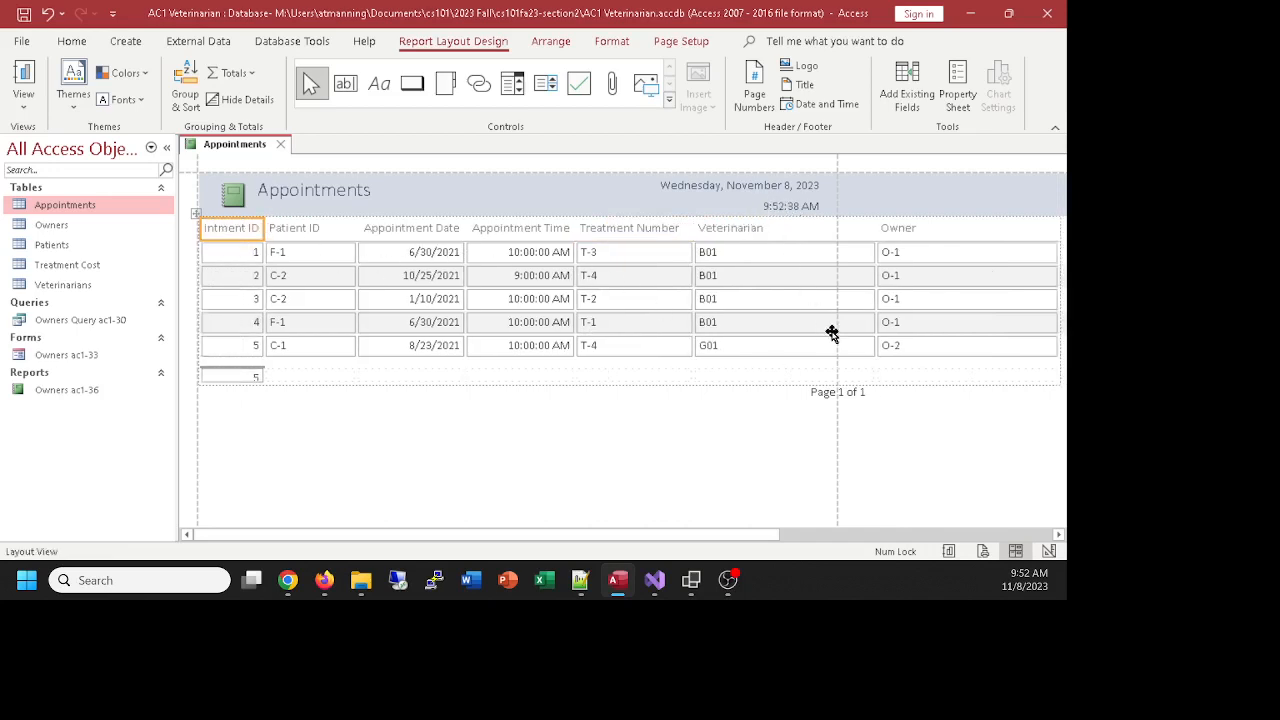
click(631, 226)
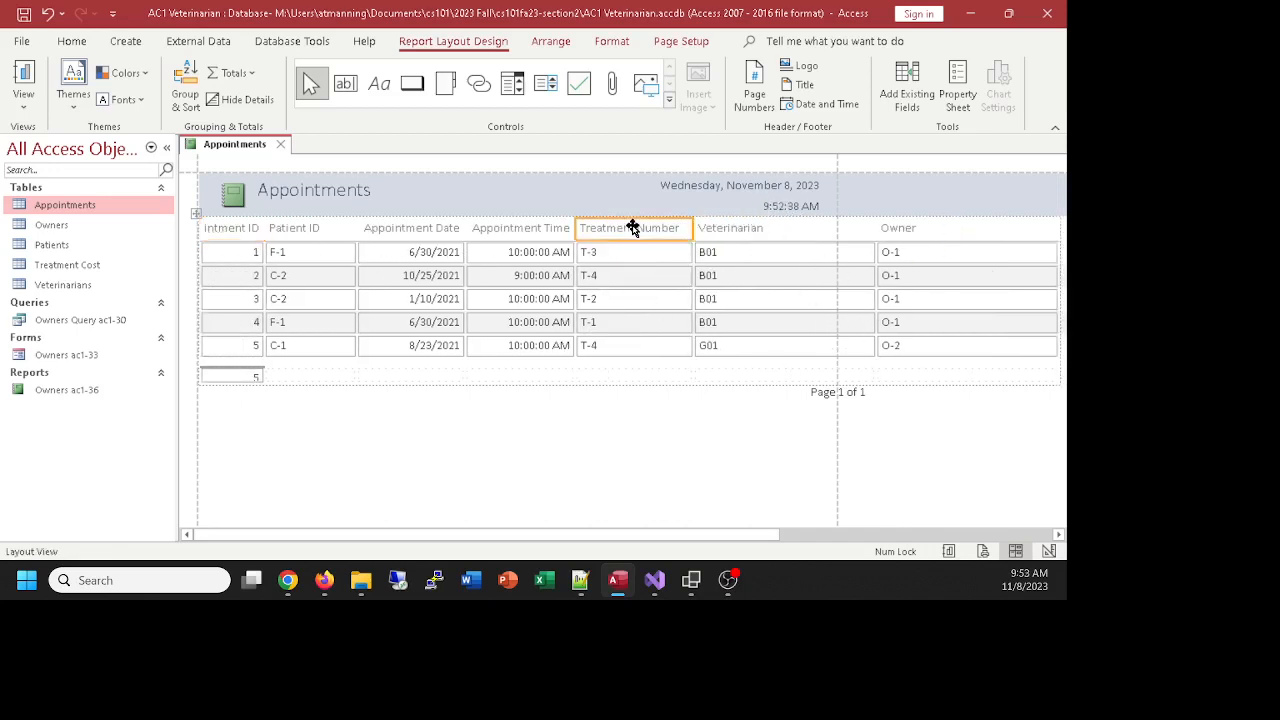
drag(691, 228, 648, 232)
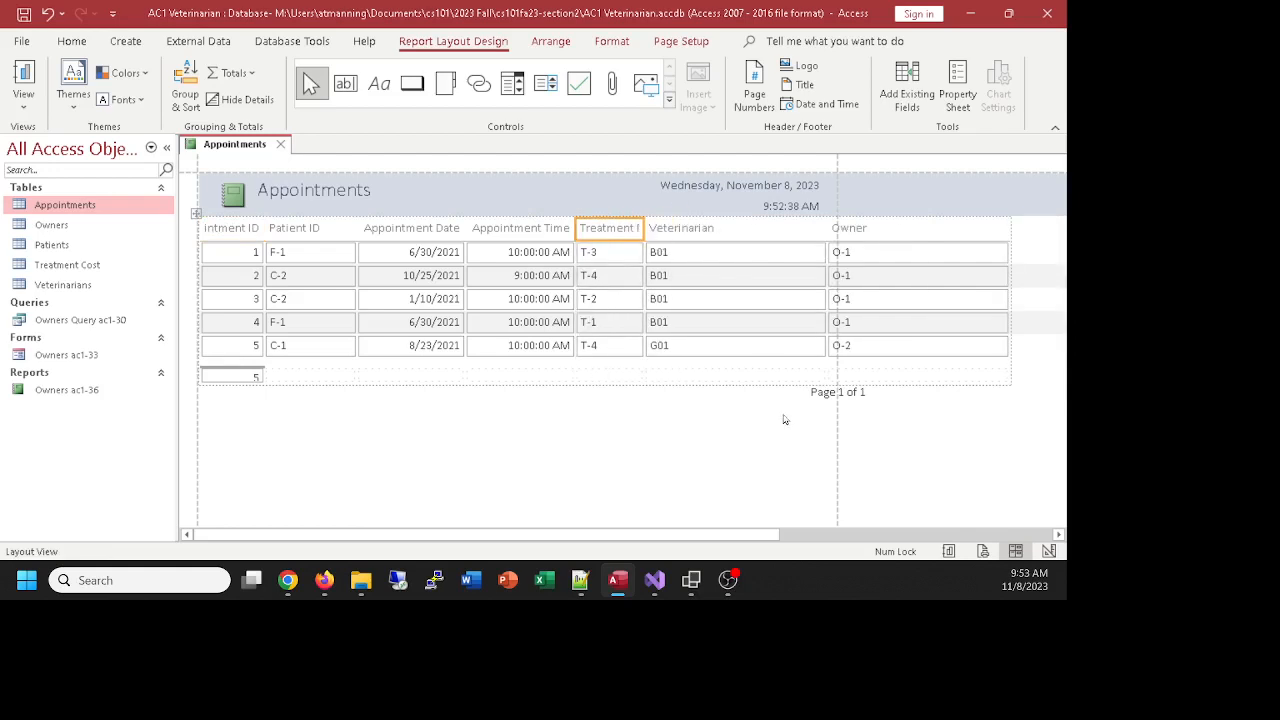
click(282, 145)
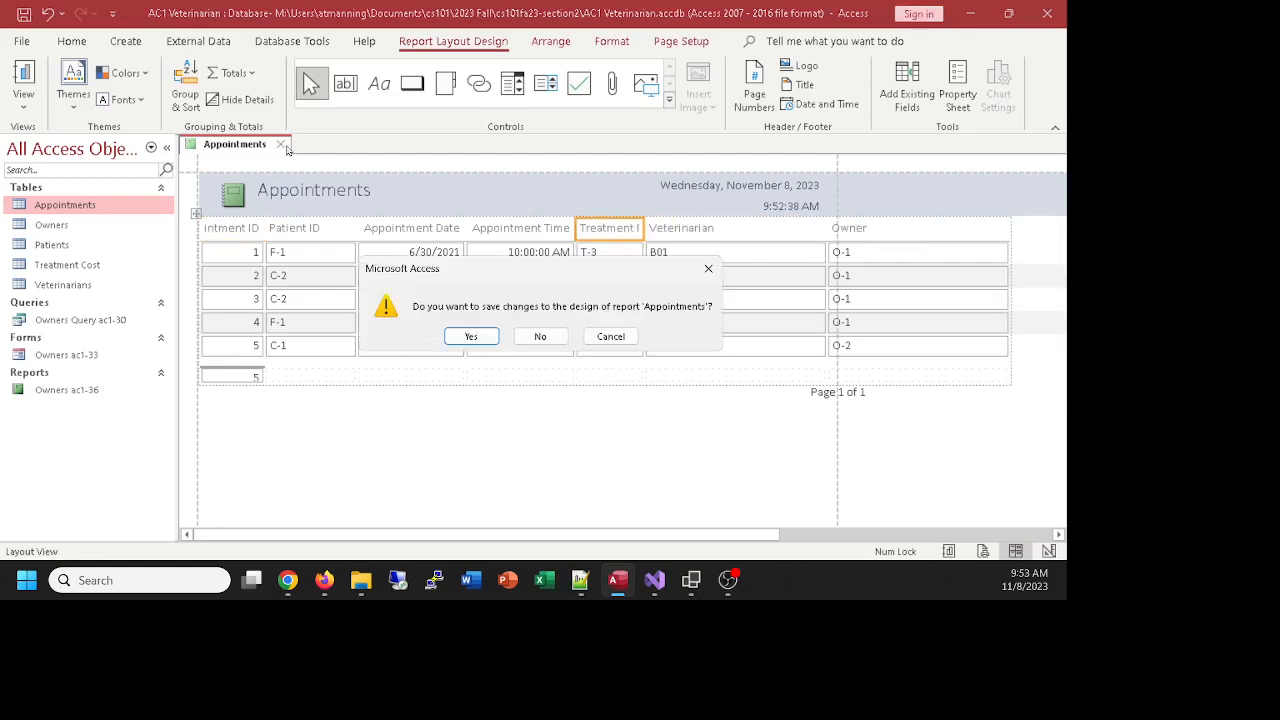
click(540, 337)
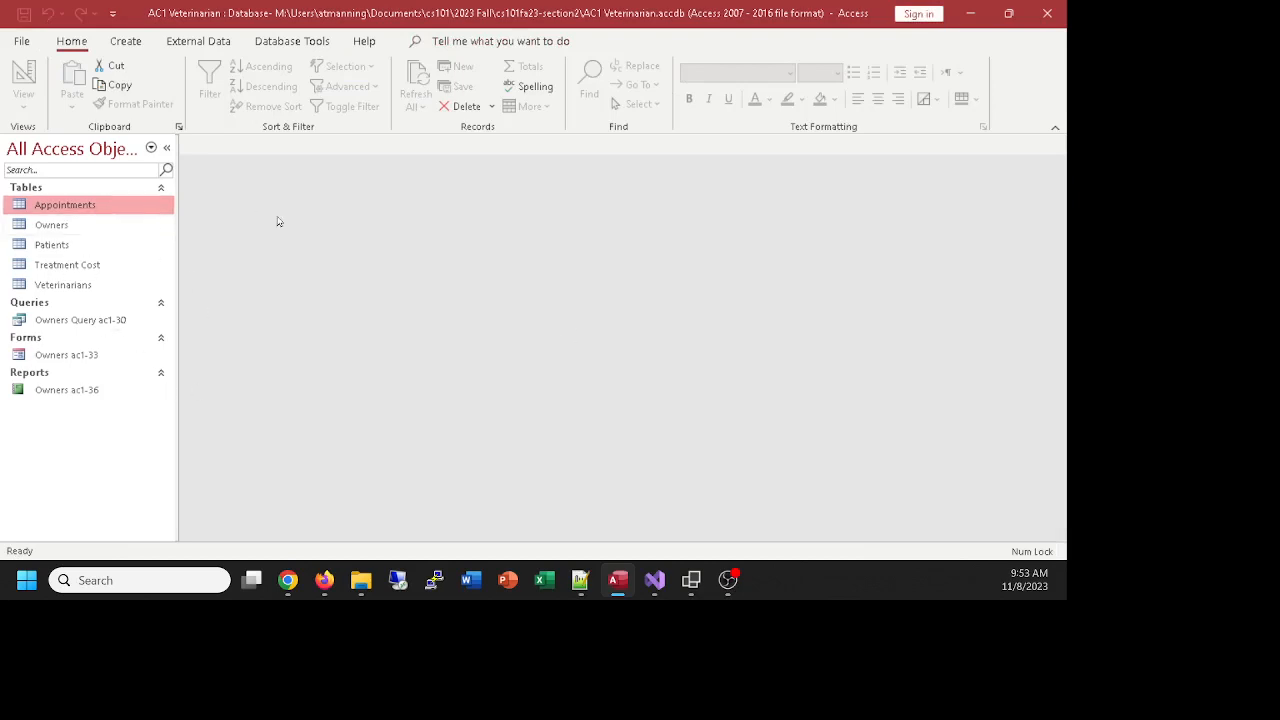
Create the basic Appointments report once more and close it without saving
click(126, 41)
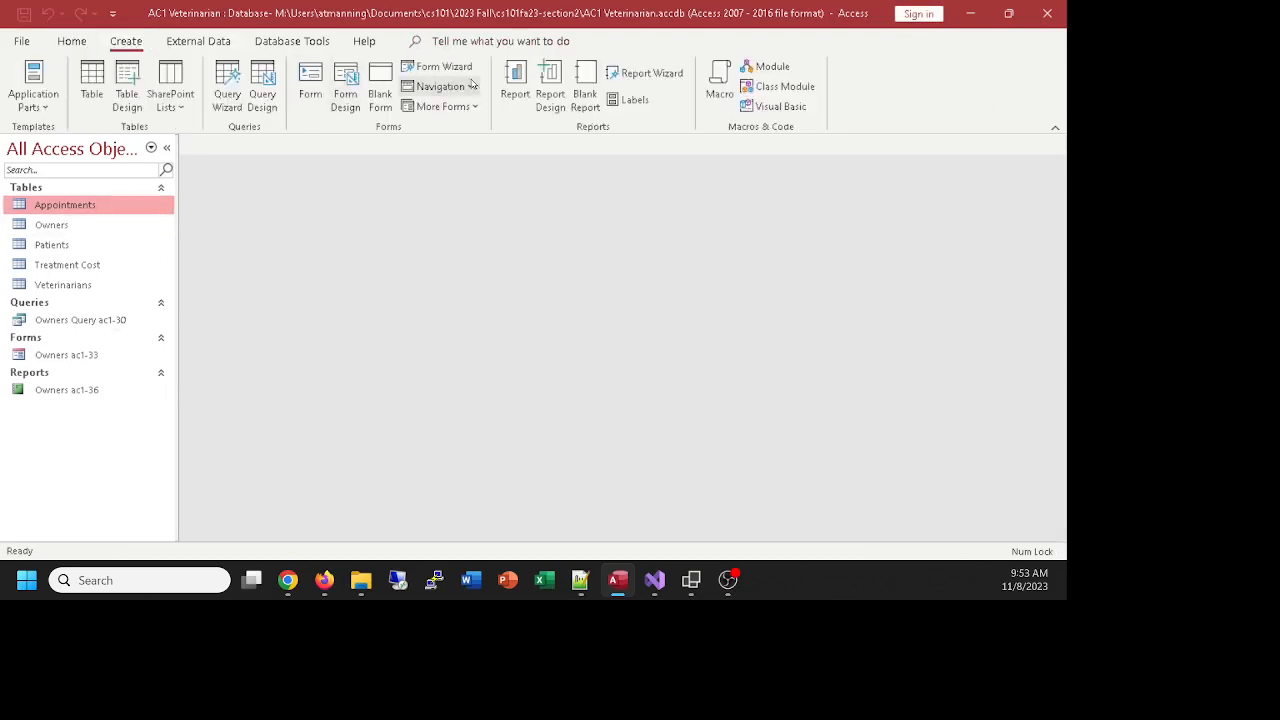
click(514, 84)
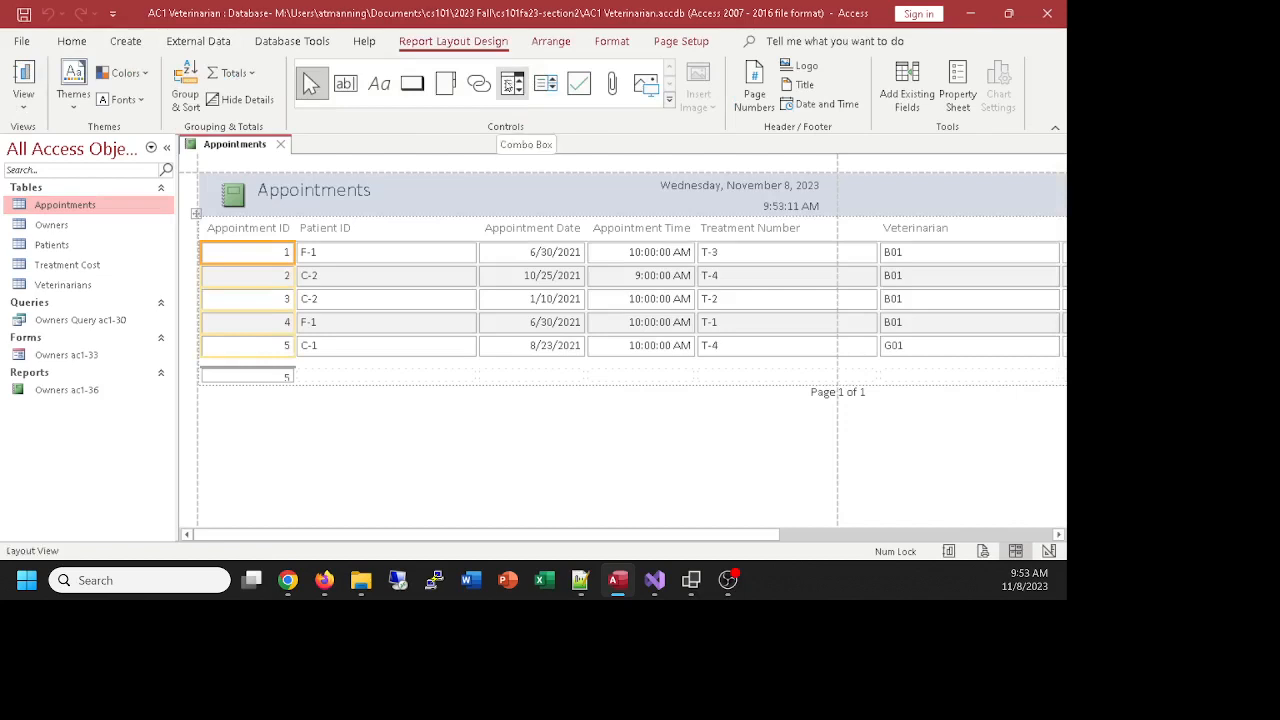
click(283, 146)
click(532, 340)
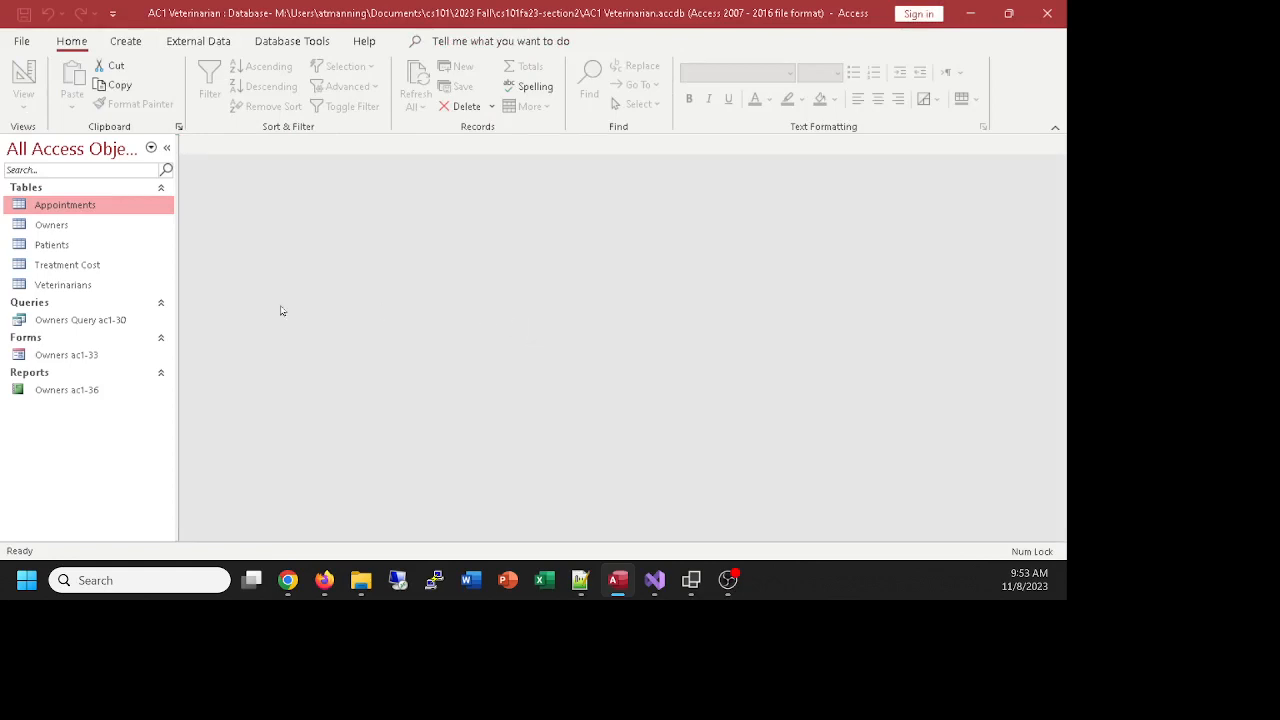
Create a basic report from the Veterinarians table, look it over and close it without saving
click(60, 287)
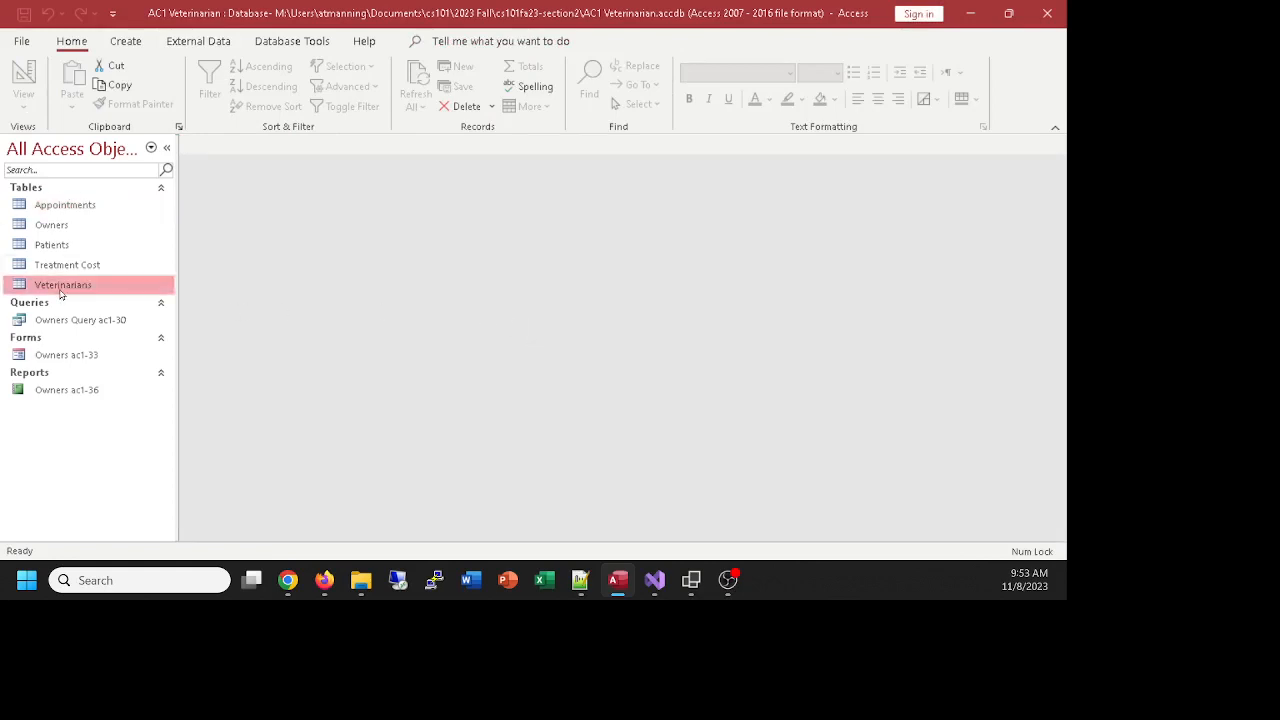
click(126, 41)
click(515, 78)
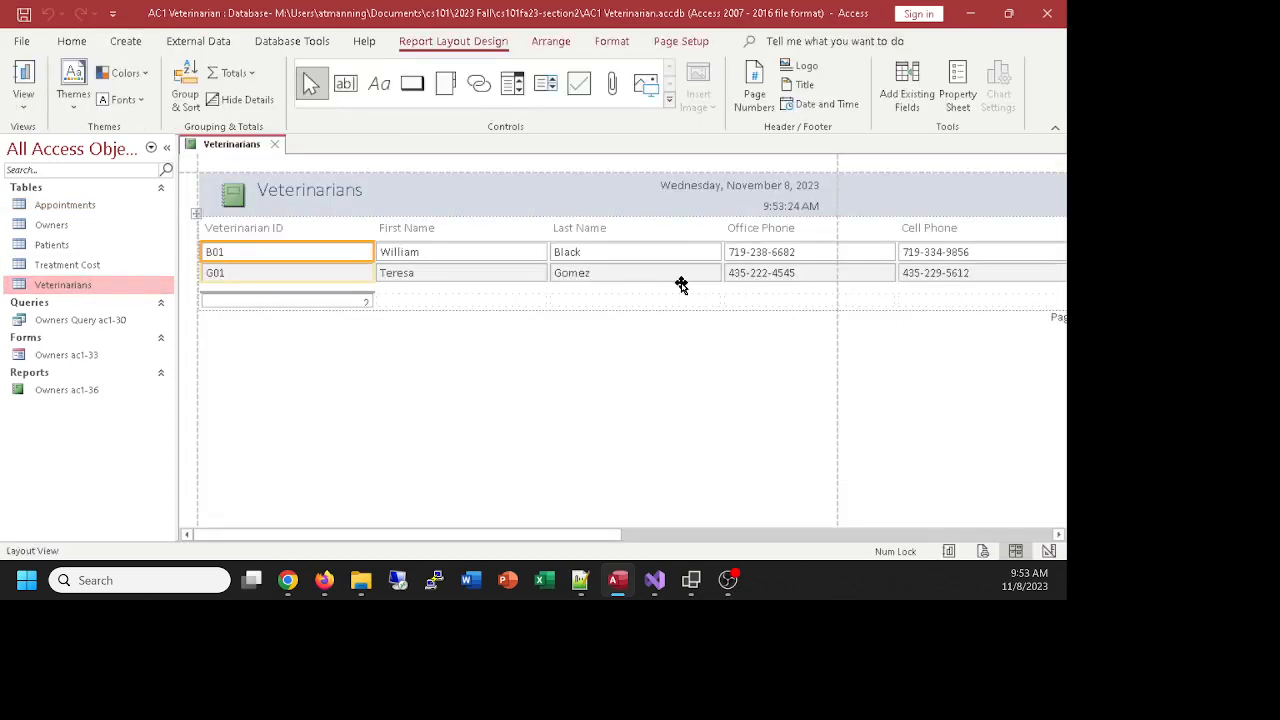
mouse_move(588, 537)
mouse_down()
mouse_move(1016, 535)
mouse_move(579, 535)
mouse_up()
click(274, 144)
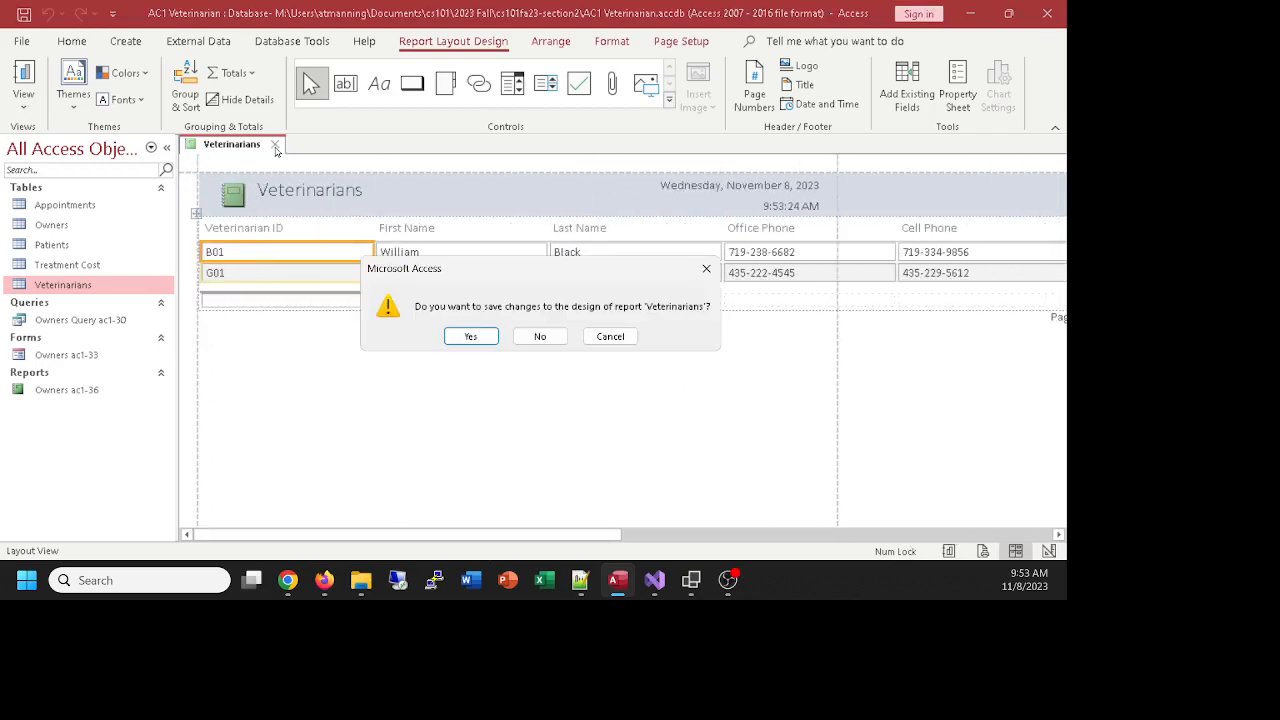
click(540, 336)
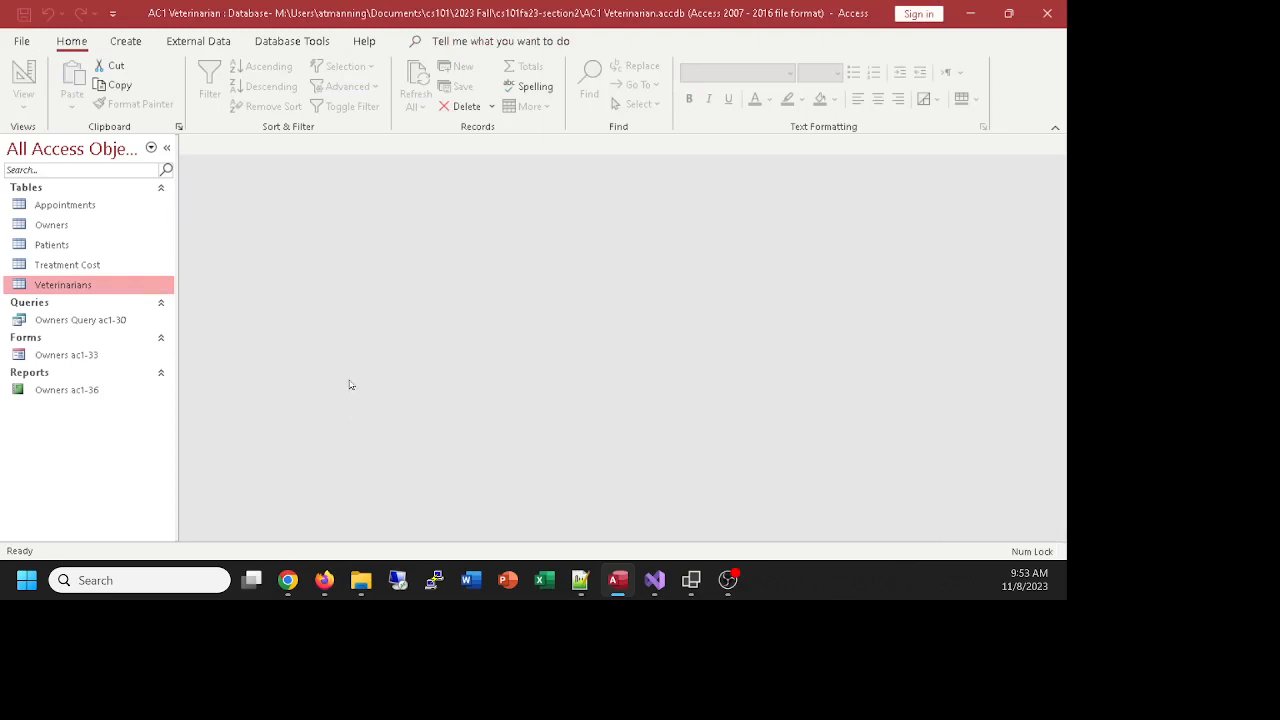
click(69, 360)
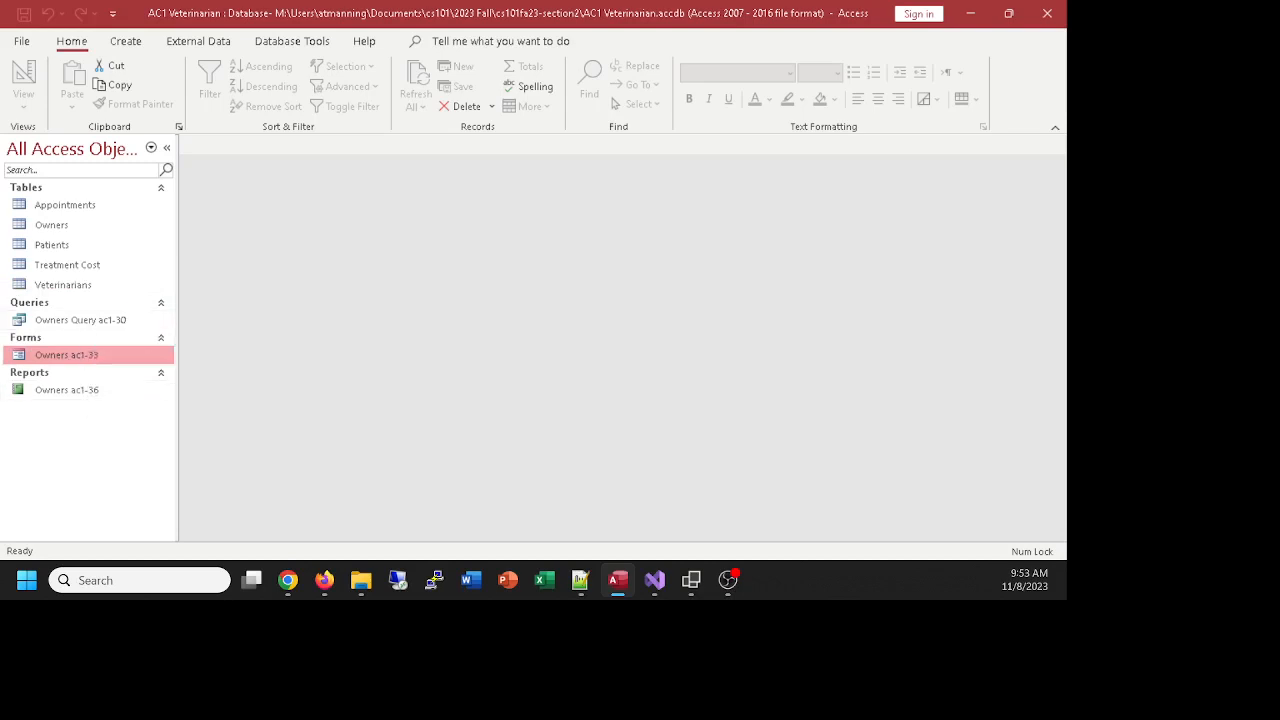
key(alt+Tab)
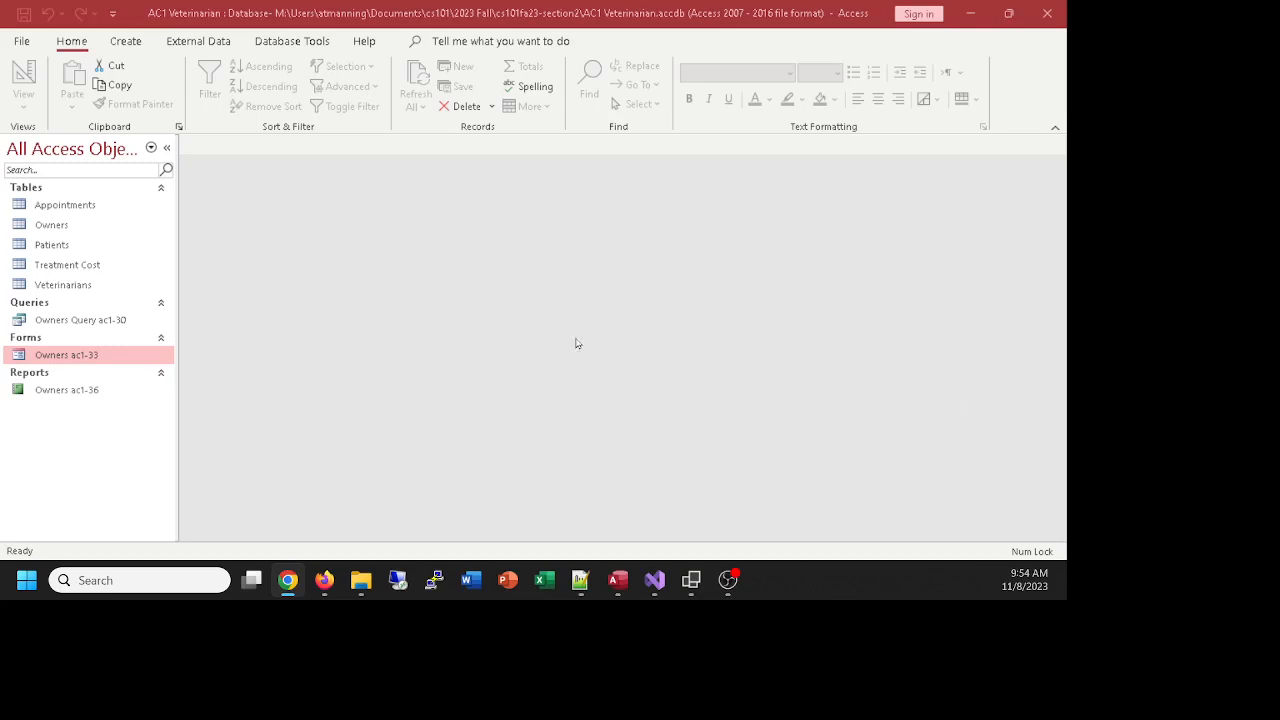
Compact and repair the AC1 Veterinarian database
click(284, 43)
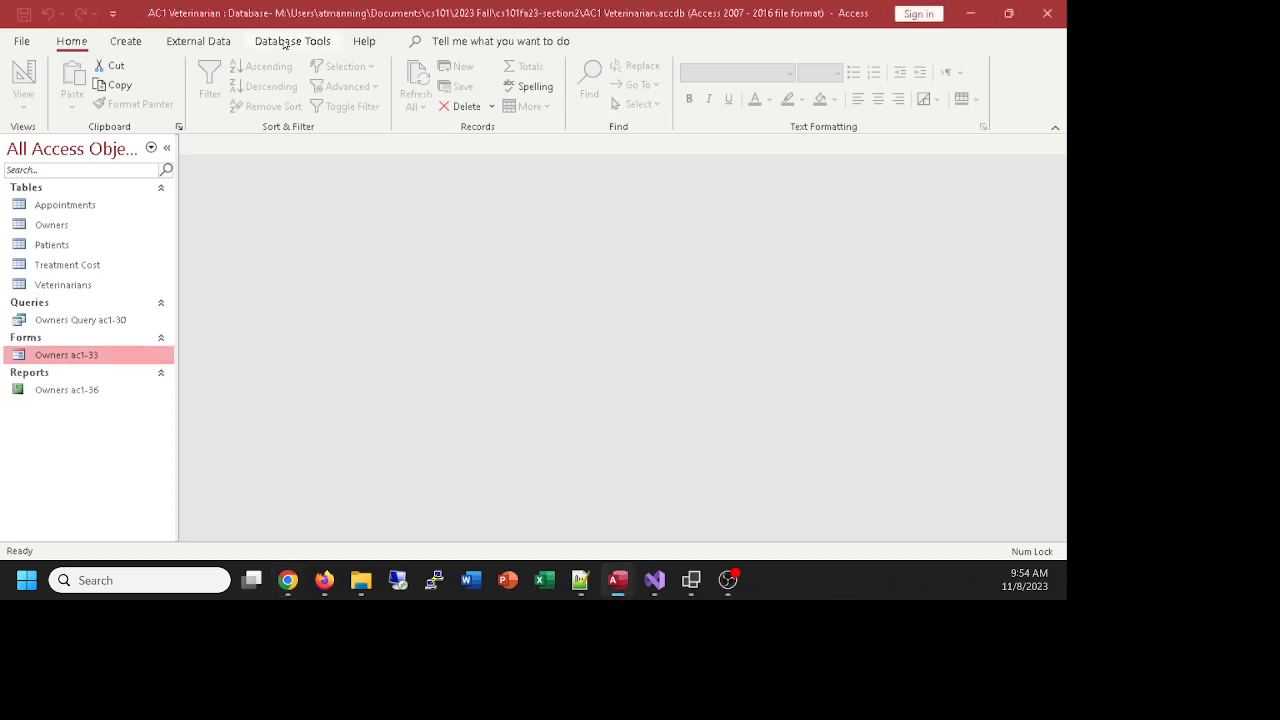
click(284, 44)
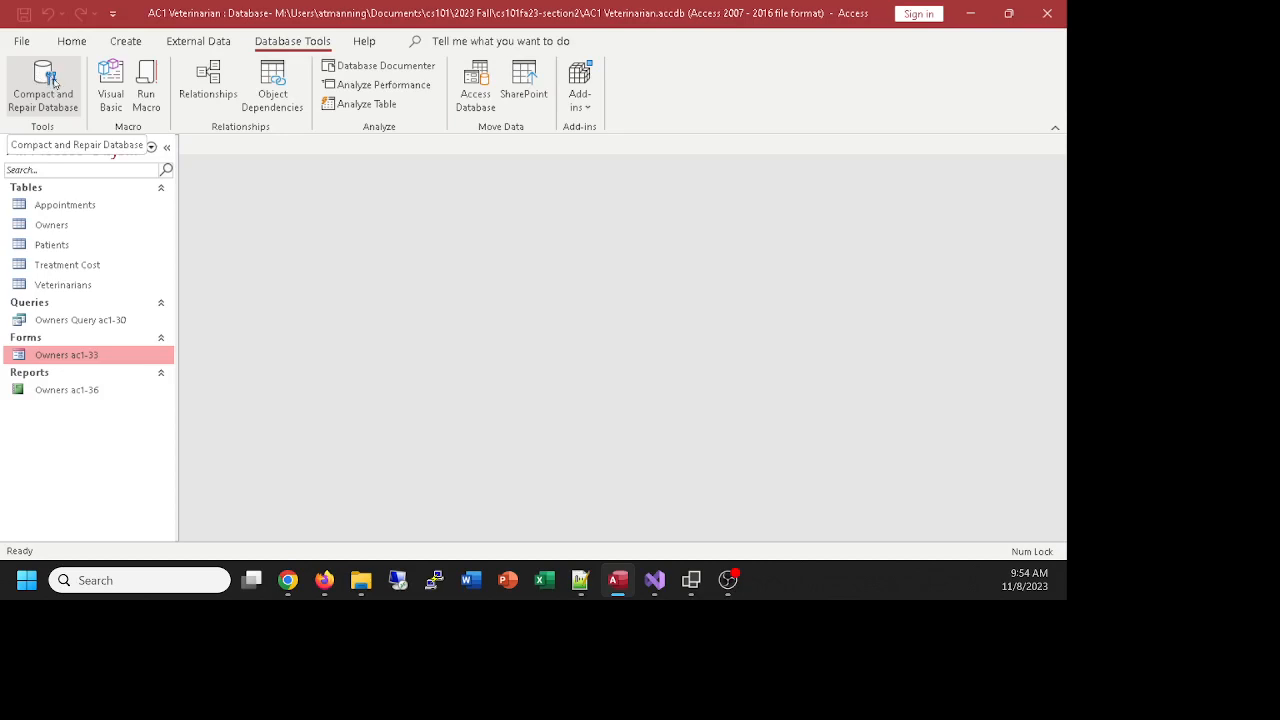
click(54, 82)
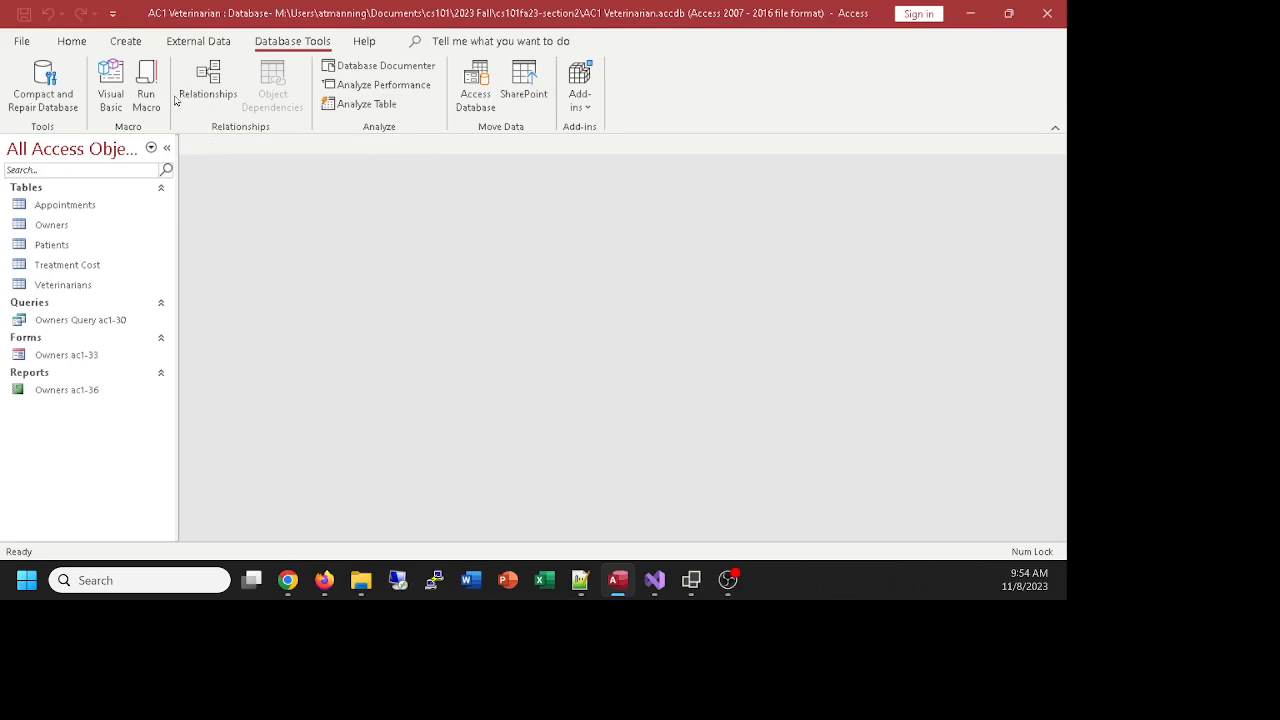
Start saving a copy of the database in the default Access Database format, with the file name AC2 Veterinarian.accdb
click(24, 42)
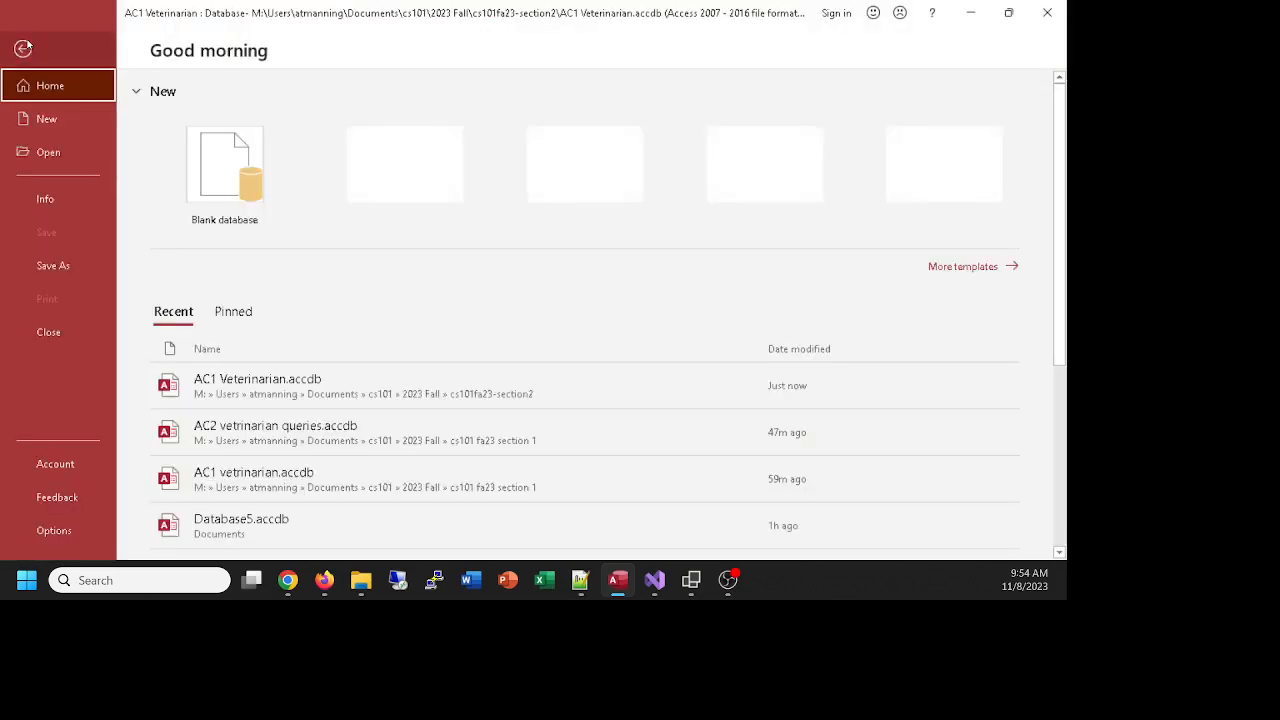
click(53, 265)
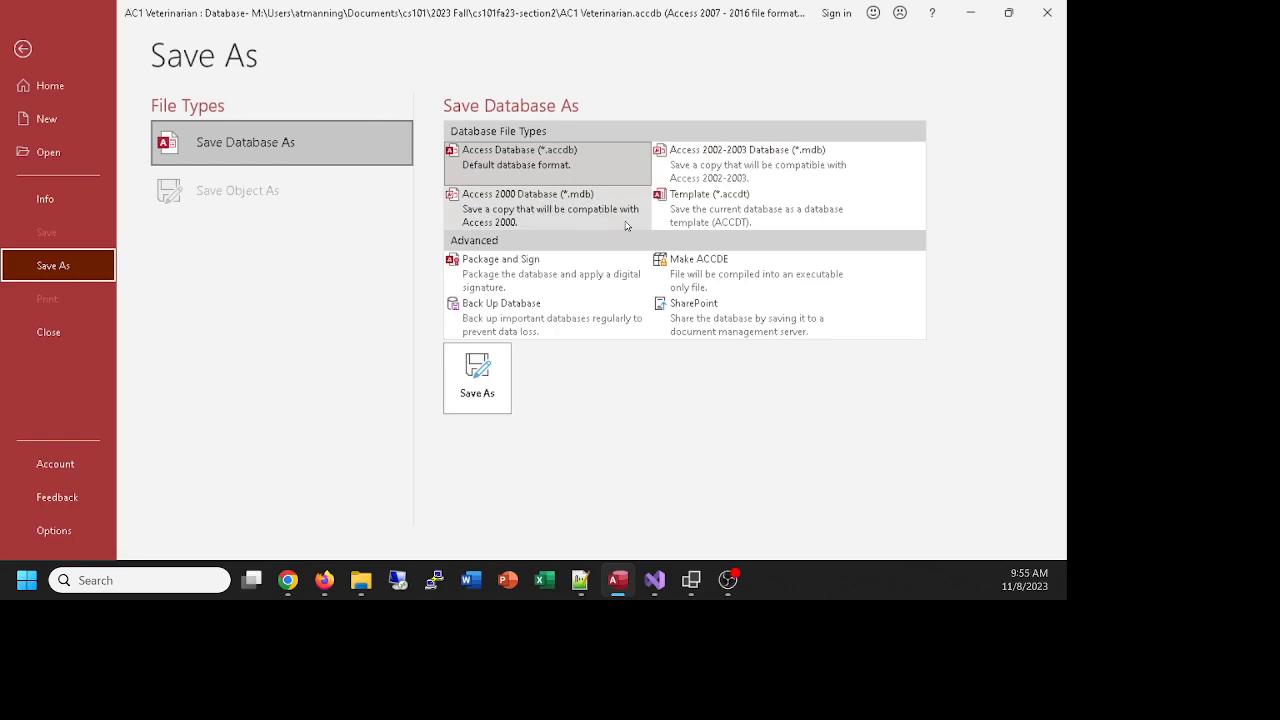
click(459, 388)
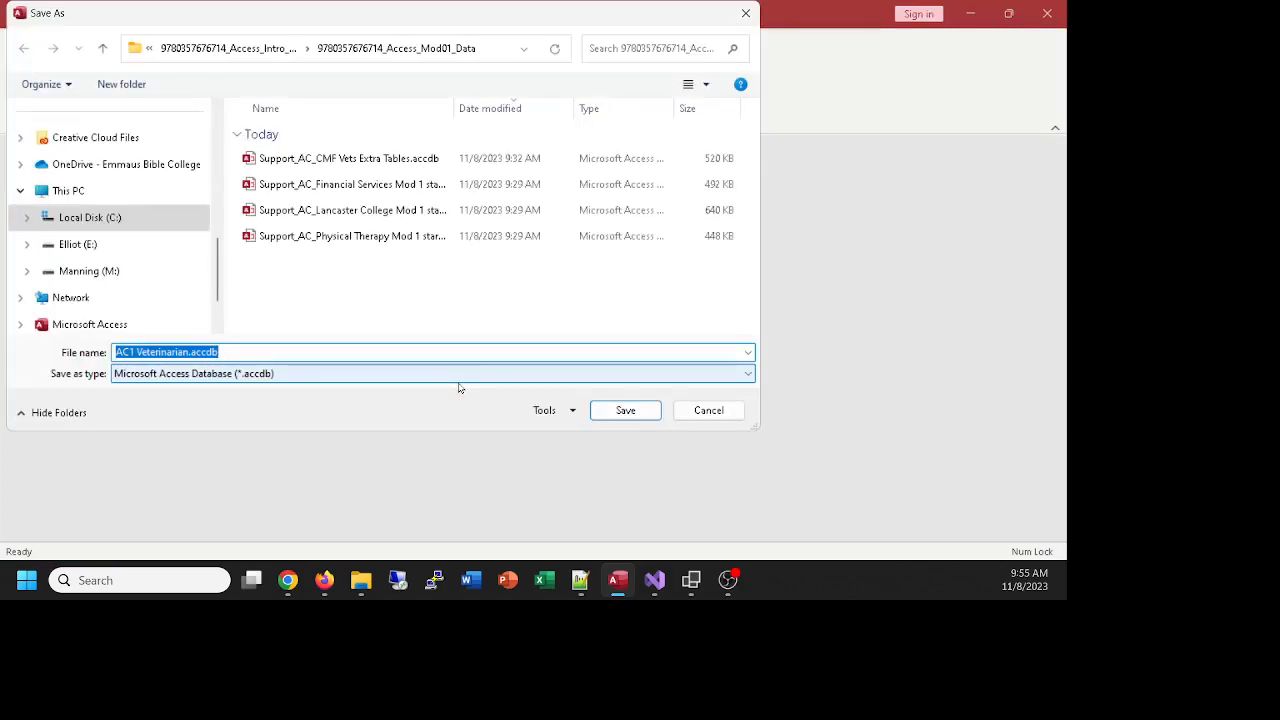
click(238, 374)
click(238, 374)
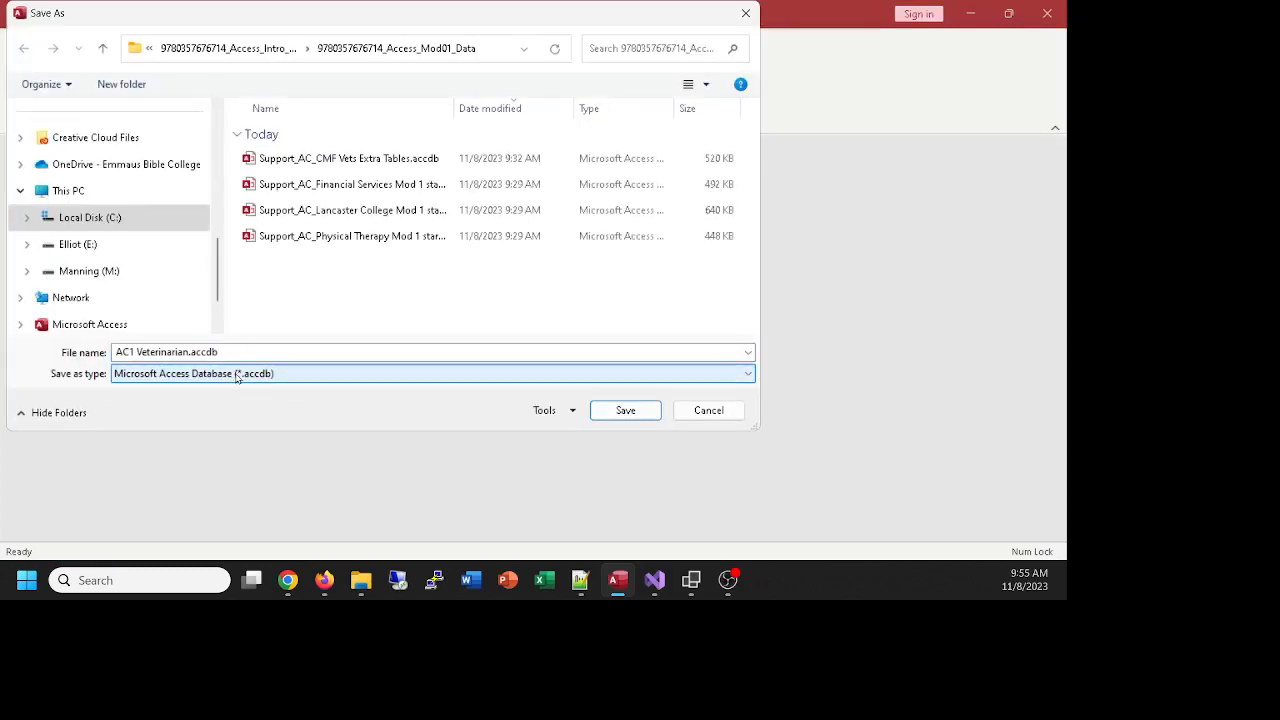
key(shift+Tab)
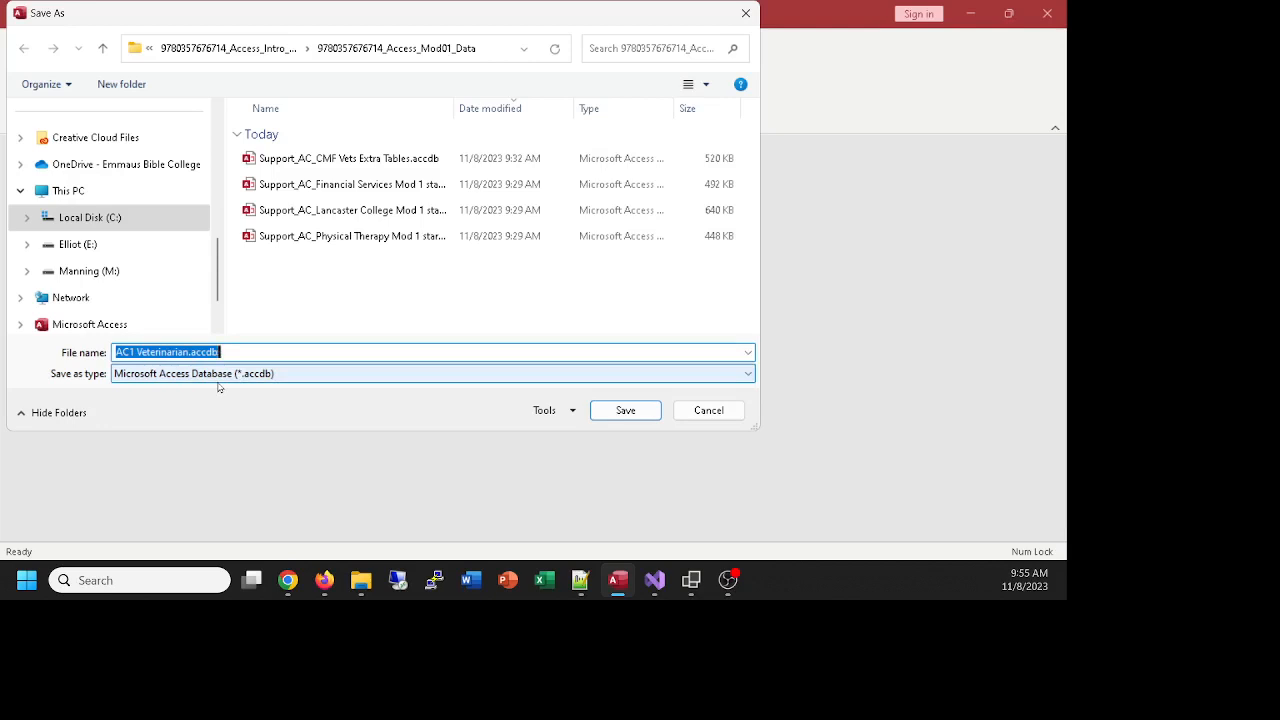
click(134, 352)
key(BackSpace)
key(BackSpace)
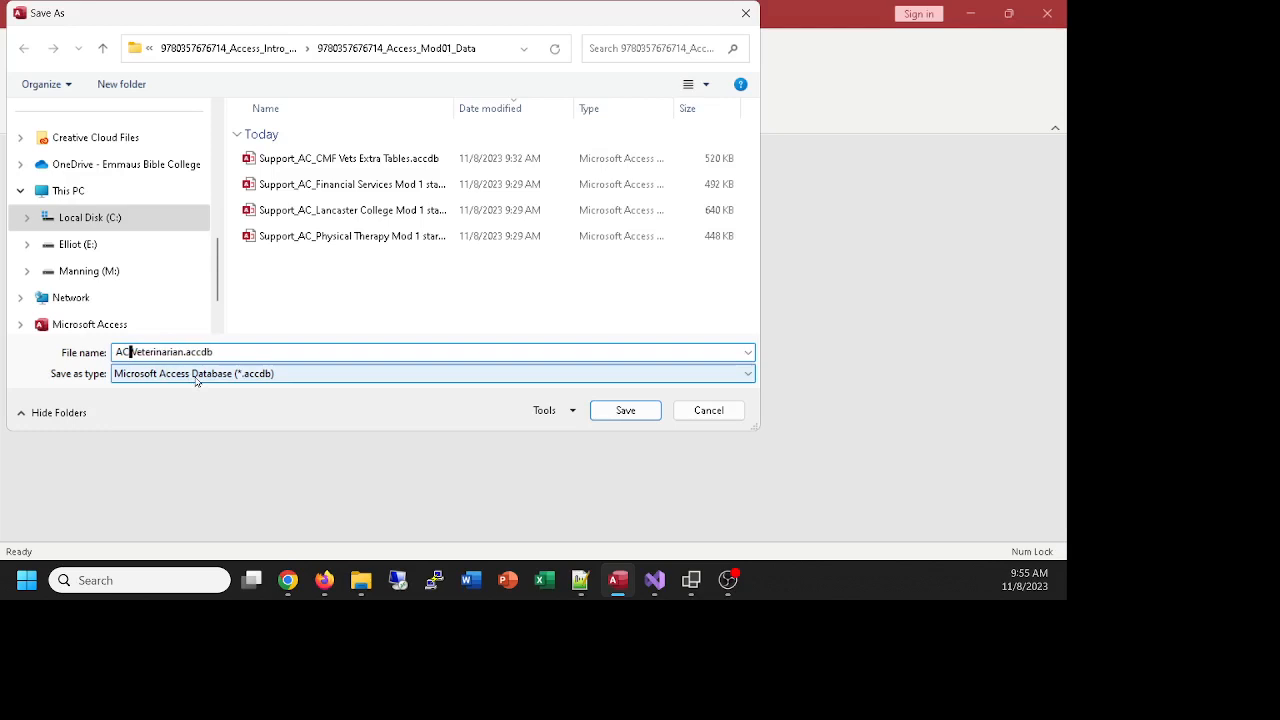
text(2)
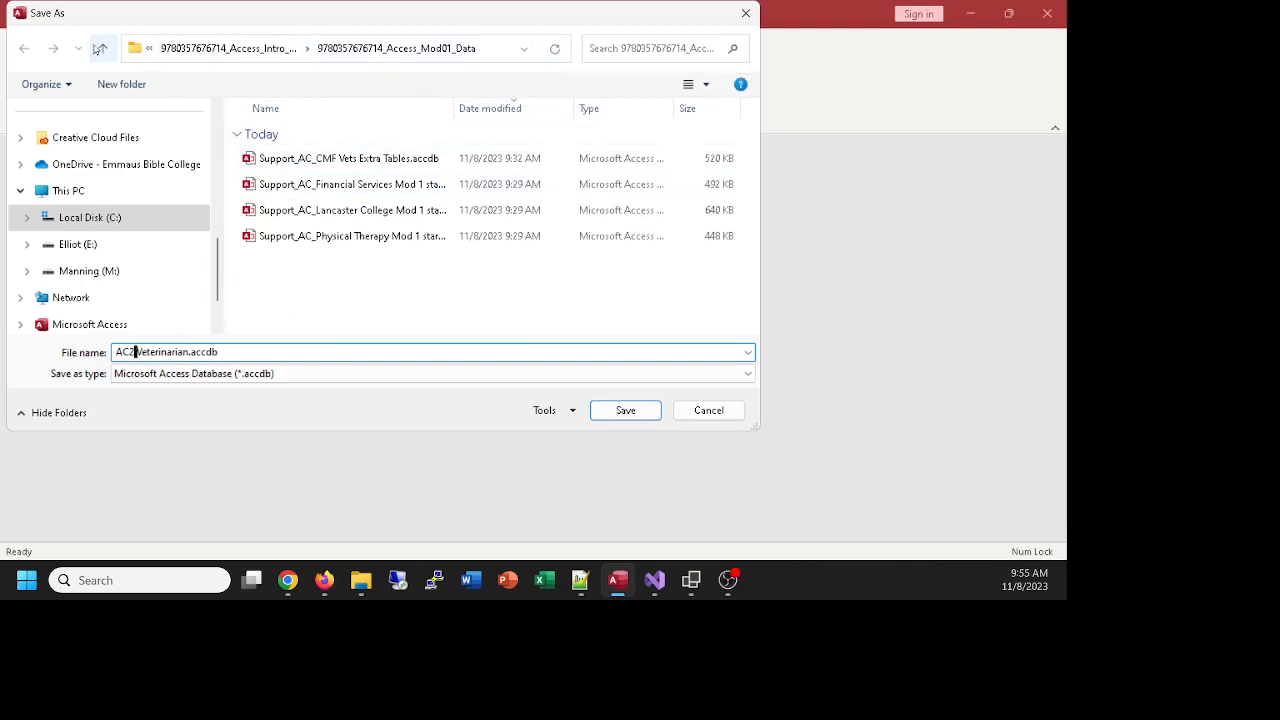
Browse the save location to the cs101 folder inside the user's Documents on the M: drive
click(526, 49)
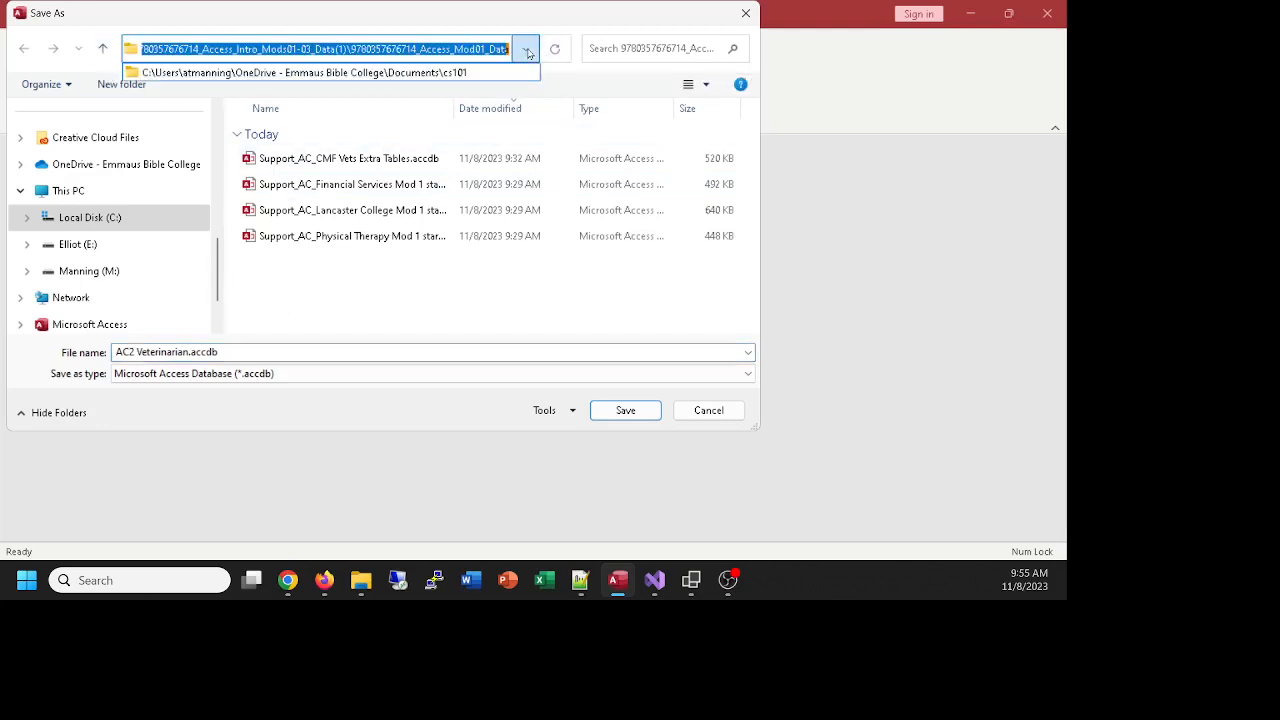
click(529, 53)
scroll(120, 295, down, 1)
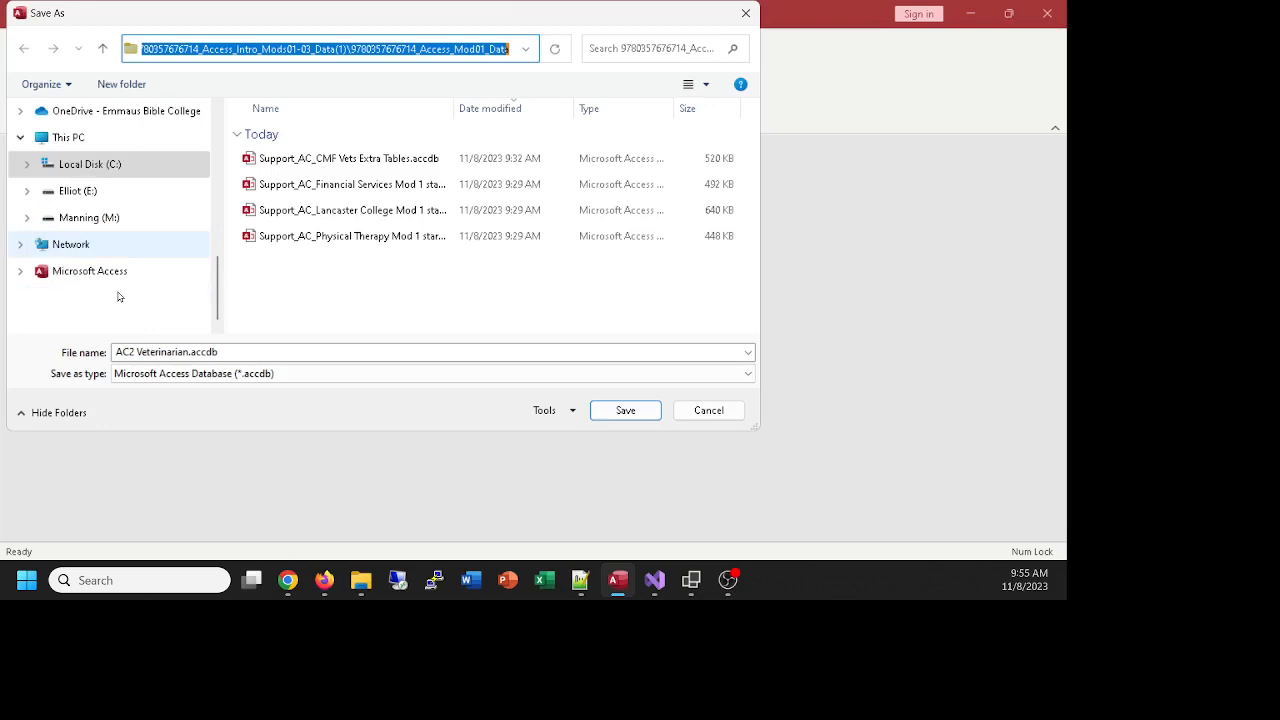
click(103, 218)
double_click(279, 266)
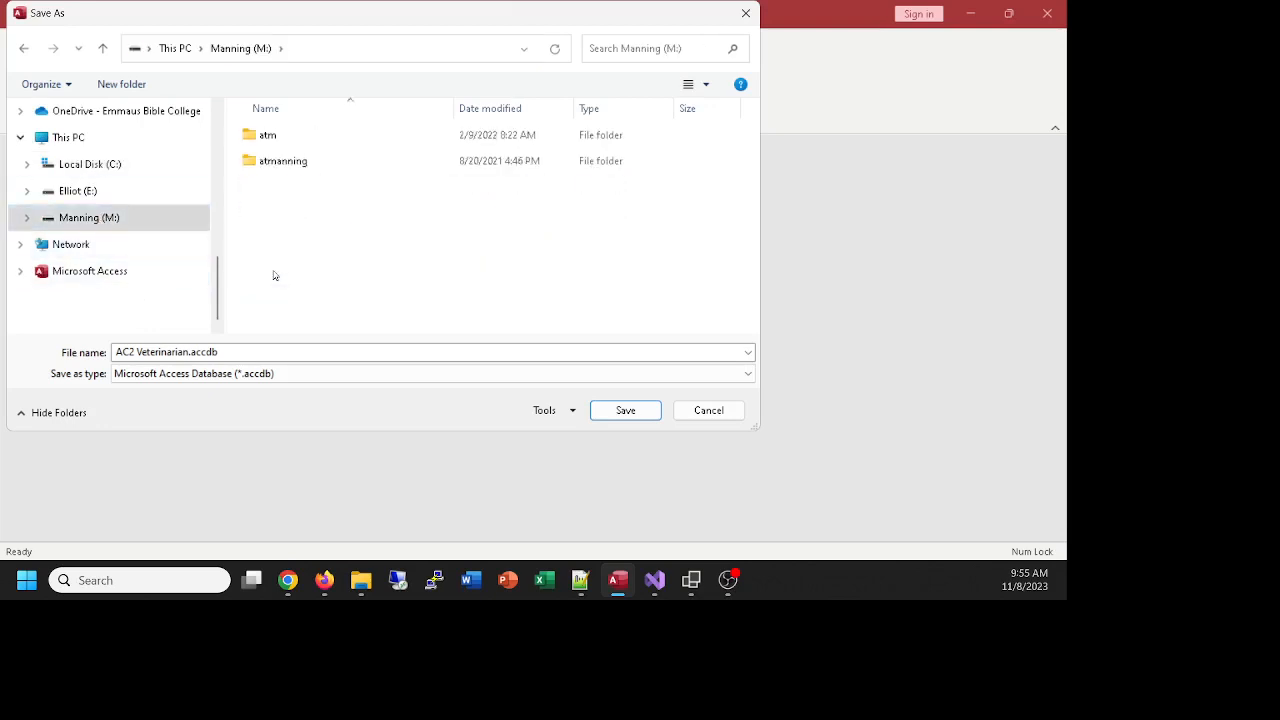
double_click(266, 161)
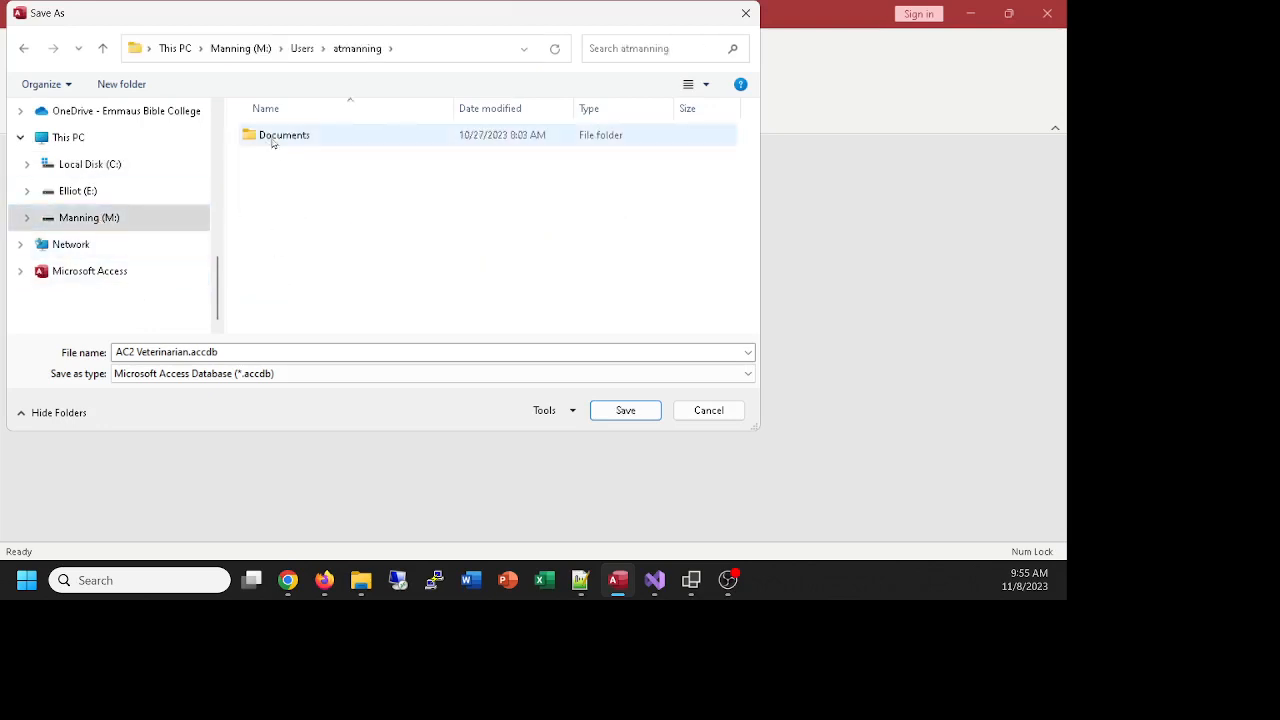
double_click(271, 136)
double_click(271, 212)
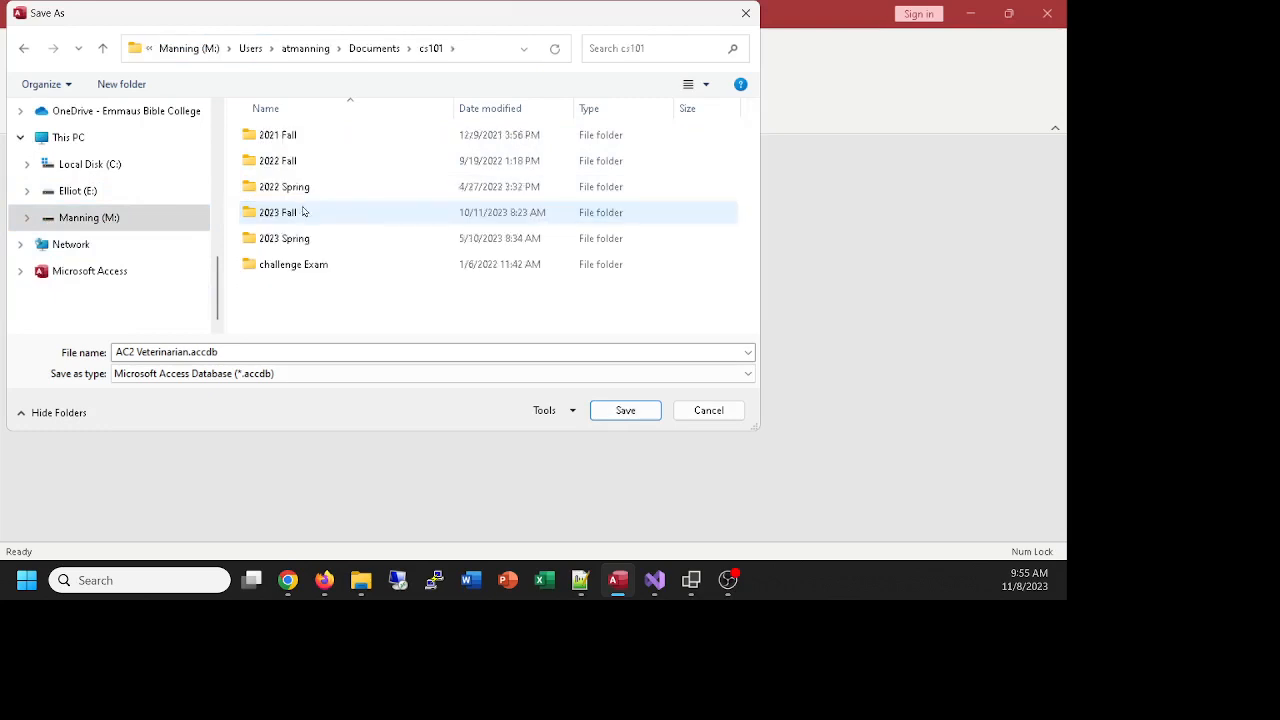
Save AC2 Veterinarian.accdb in the cs101fa23-section2 folder under 2023 Fall and enable the new database's content
click(278, 212)
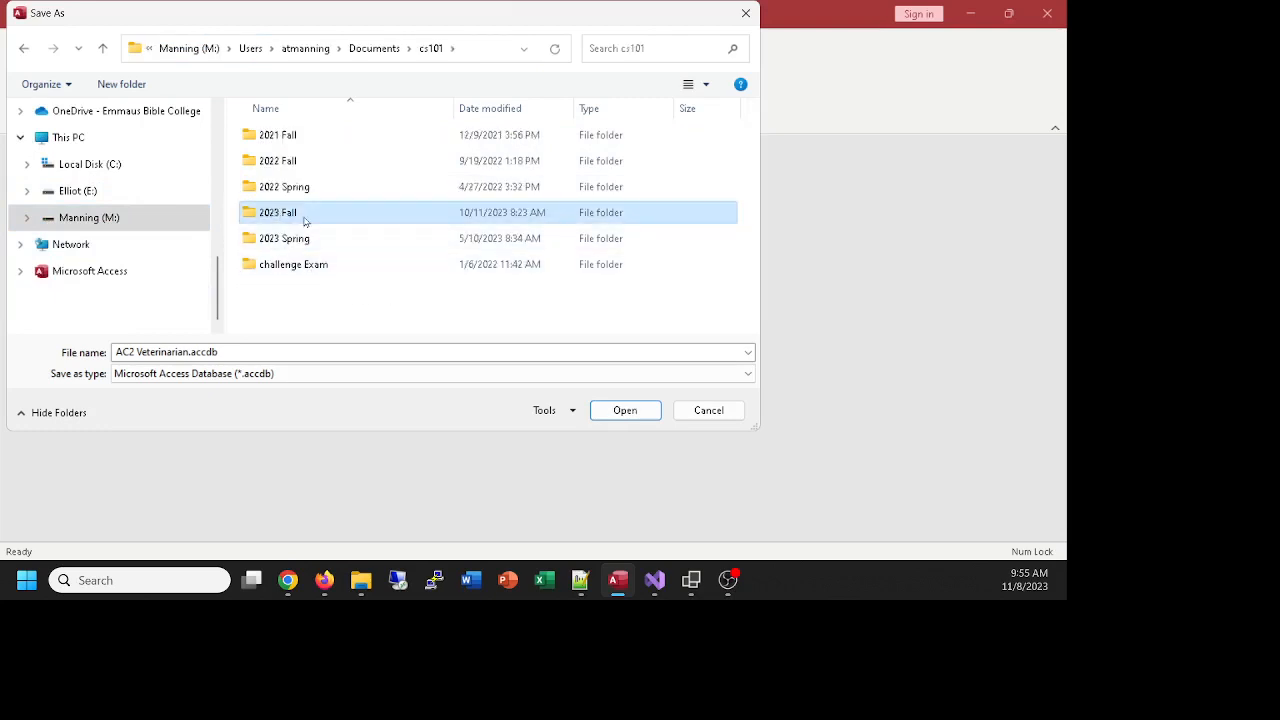
double_click(291, 218)
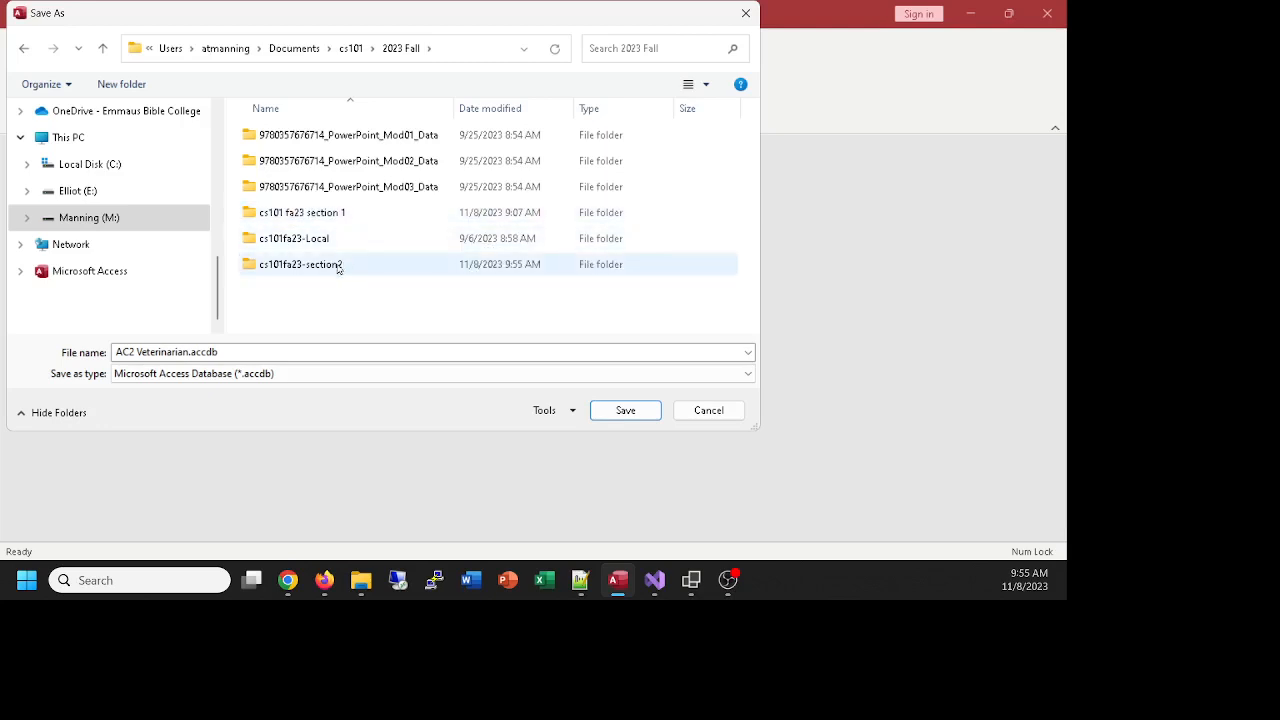
double_click(300, 264)
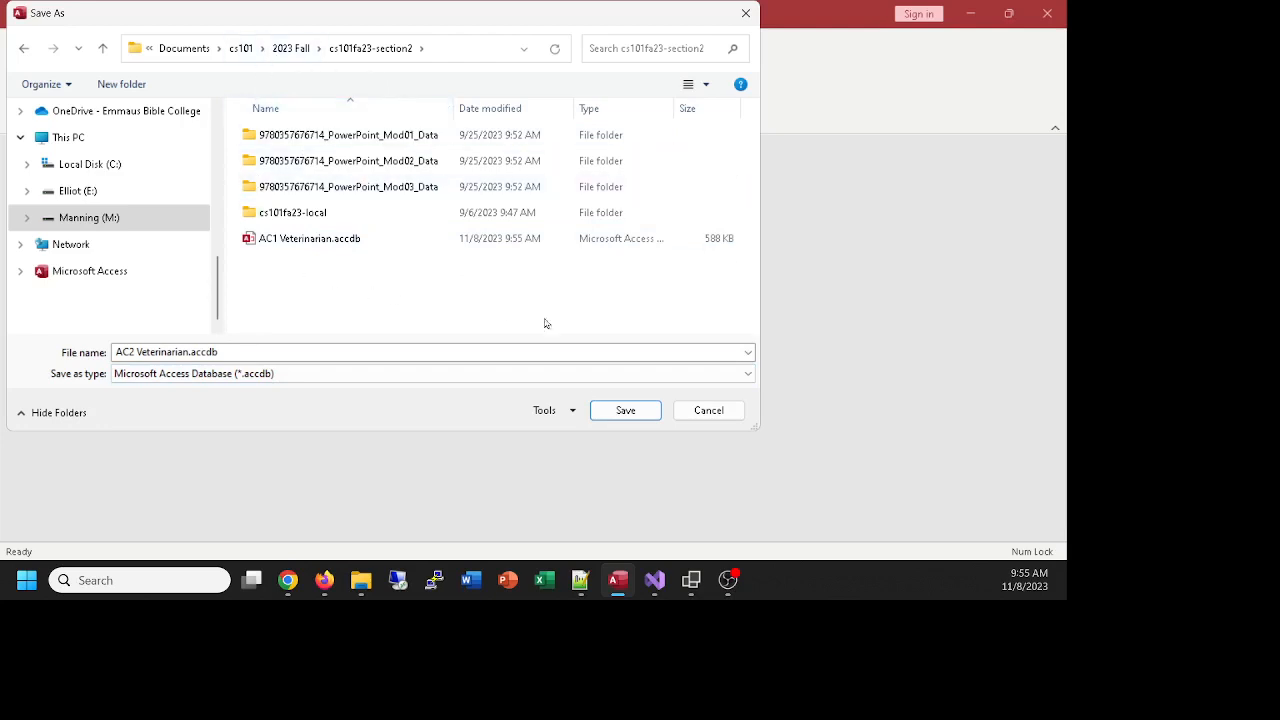
click(613, 410)
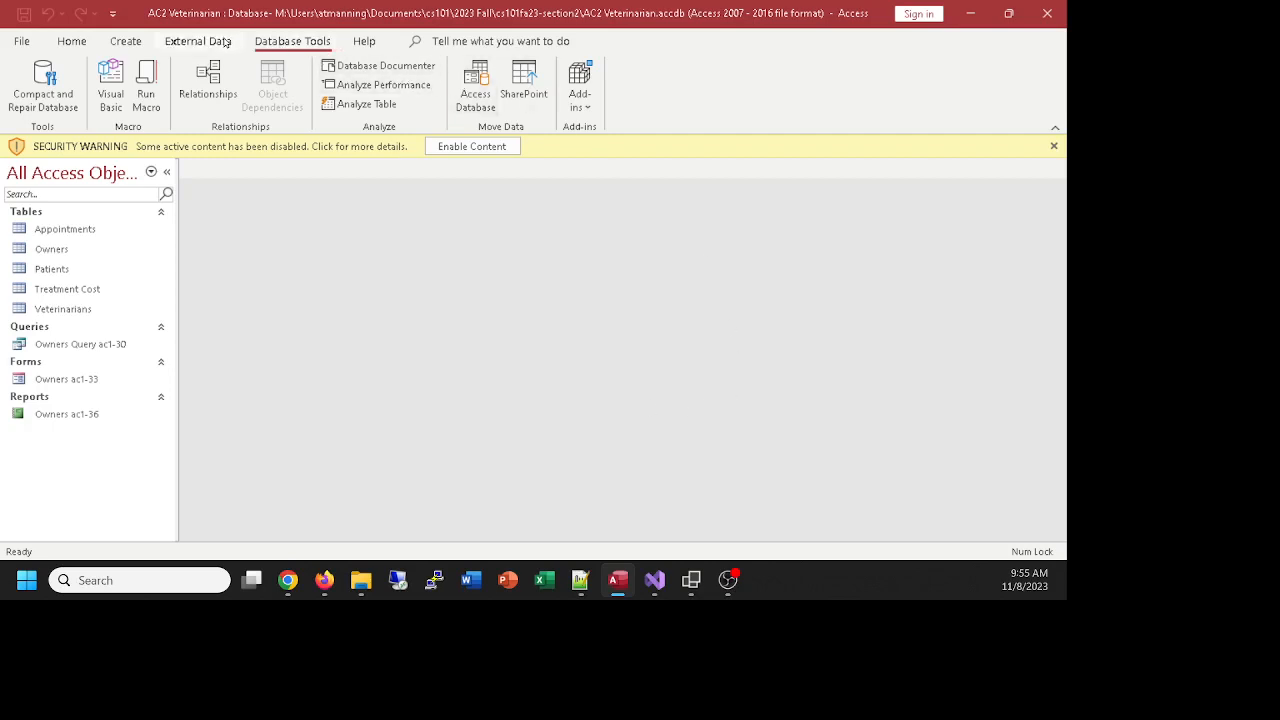
click(492, 147)
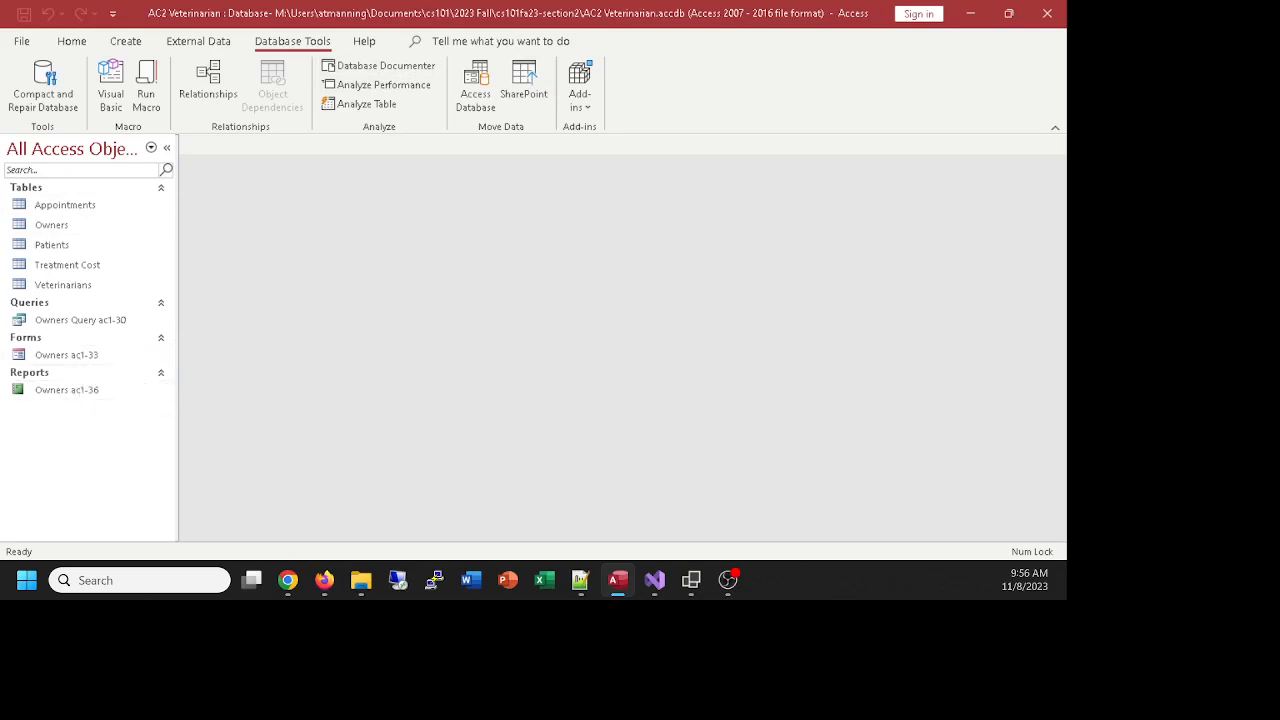
Append "- primary key" to the Appointment ID description in the Appointments table design, save the table and show its records
click(287, 580)
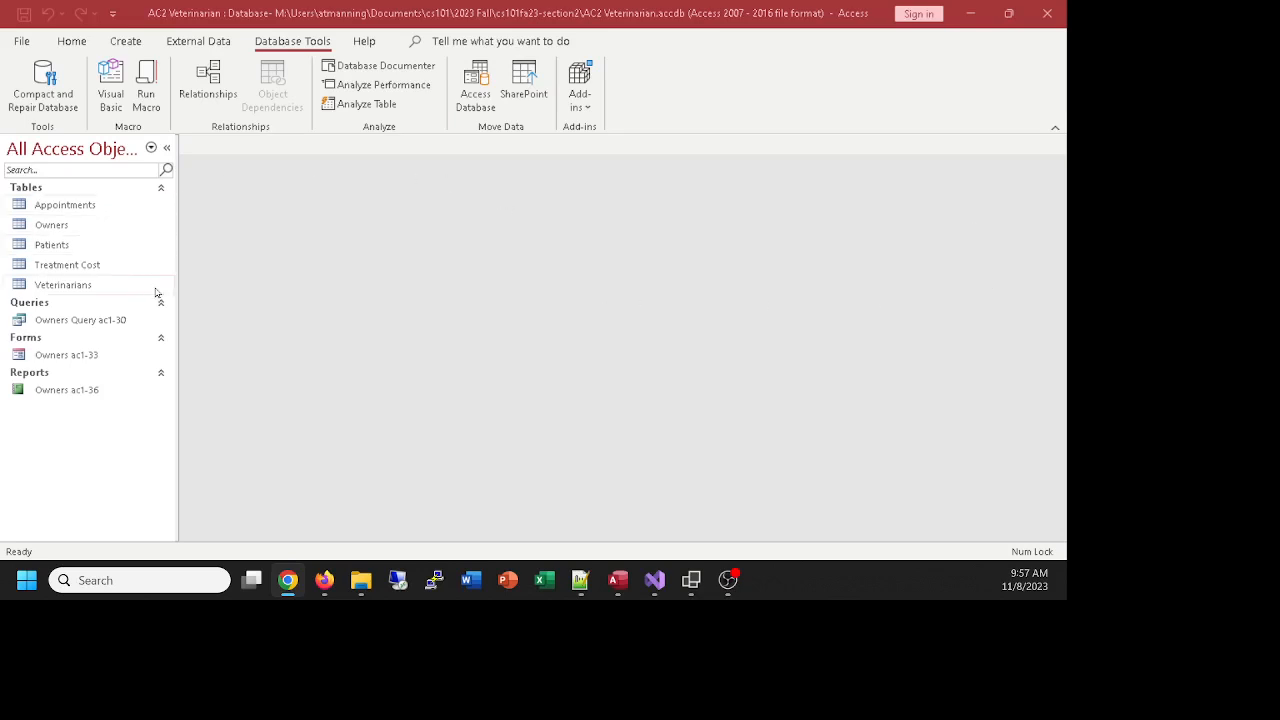
right_click(70, 208)
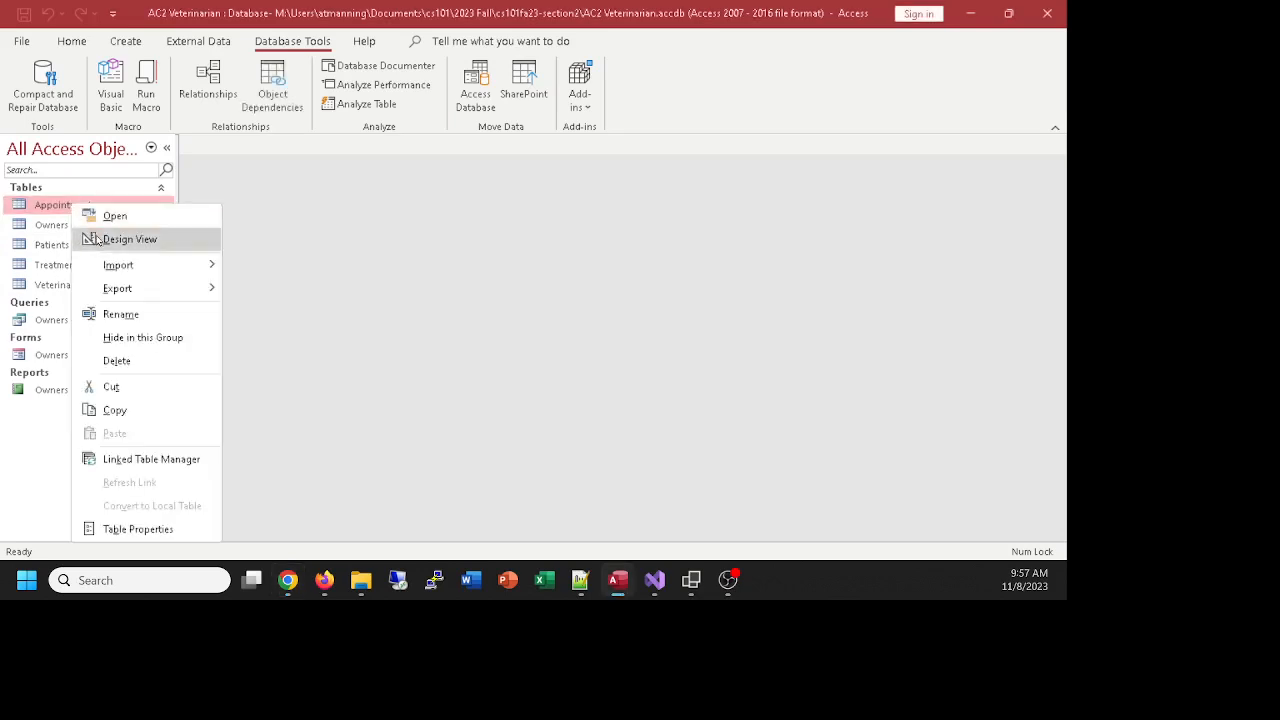
click(129, 239)
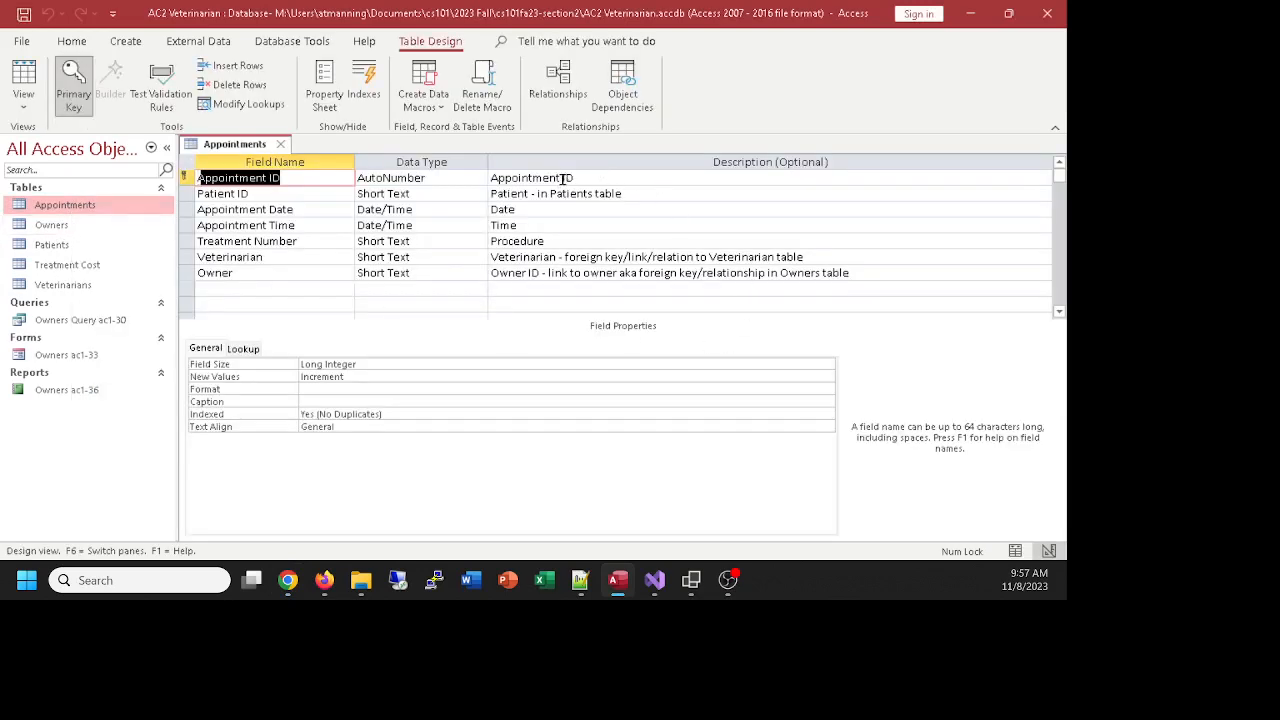
click(622, 180)
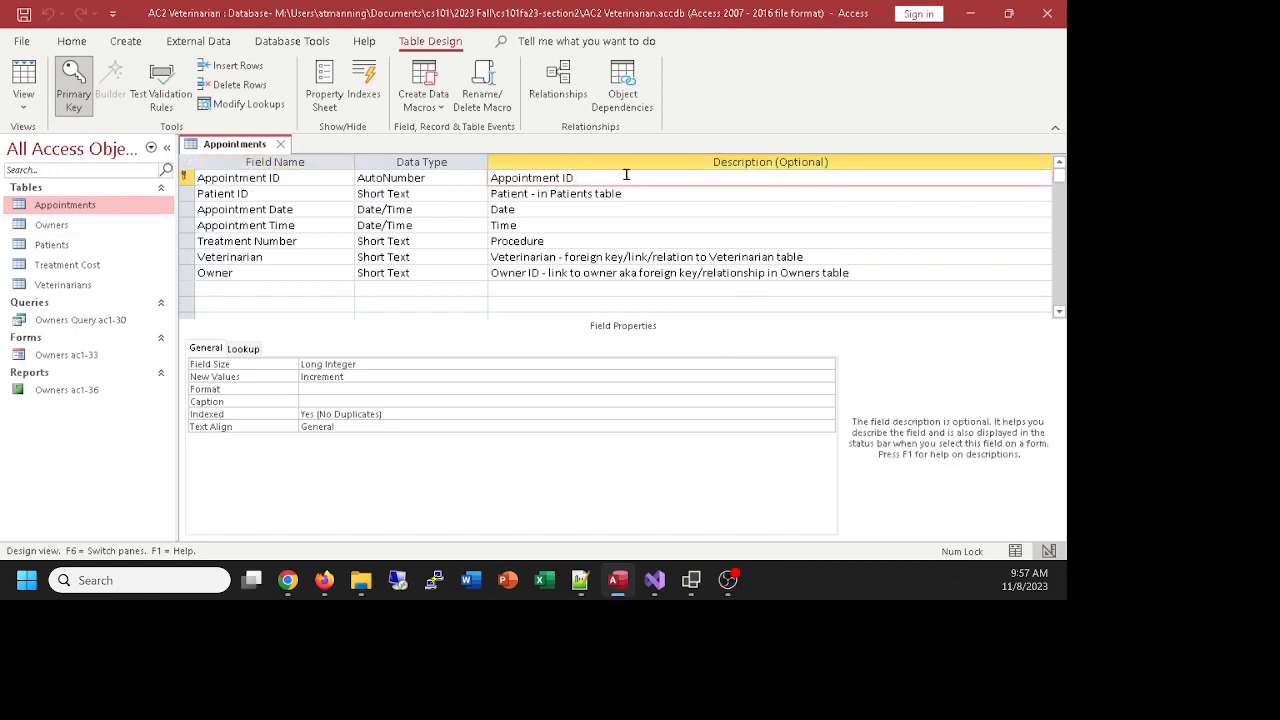
text(- primary key)
click(27, 86)
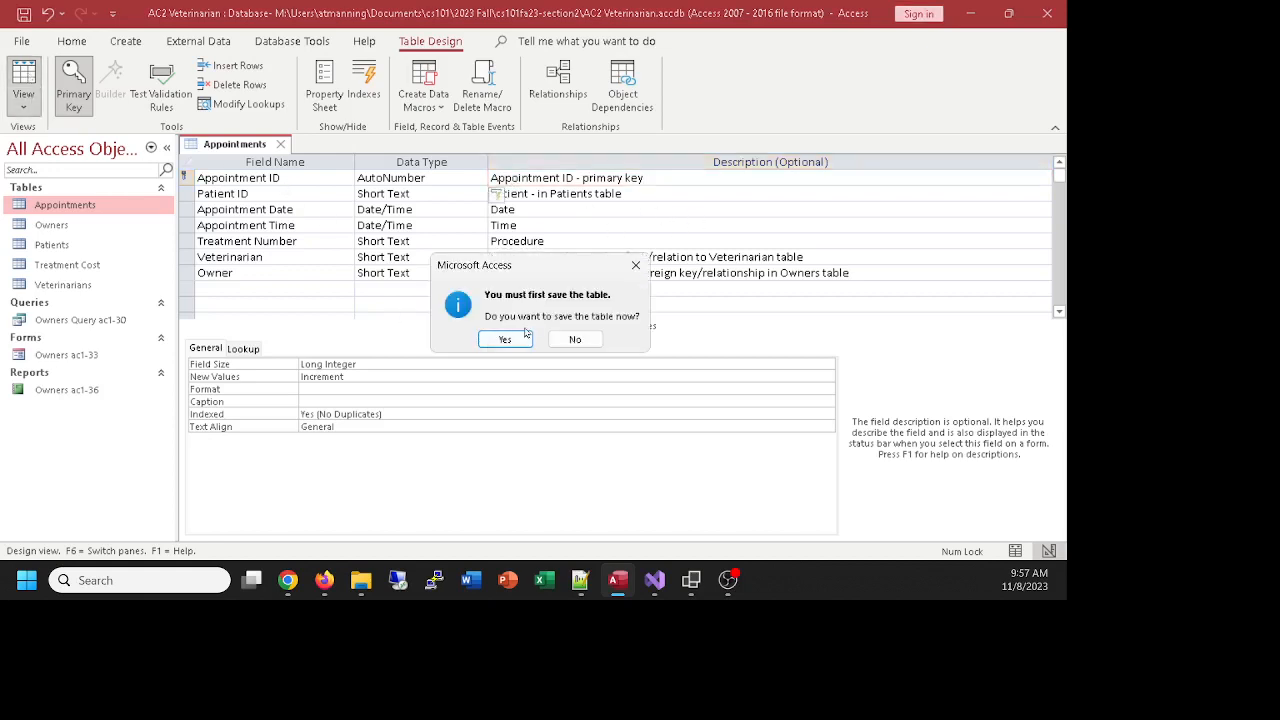
click(505, 339)
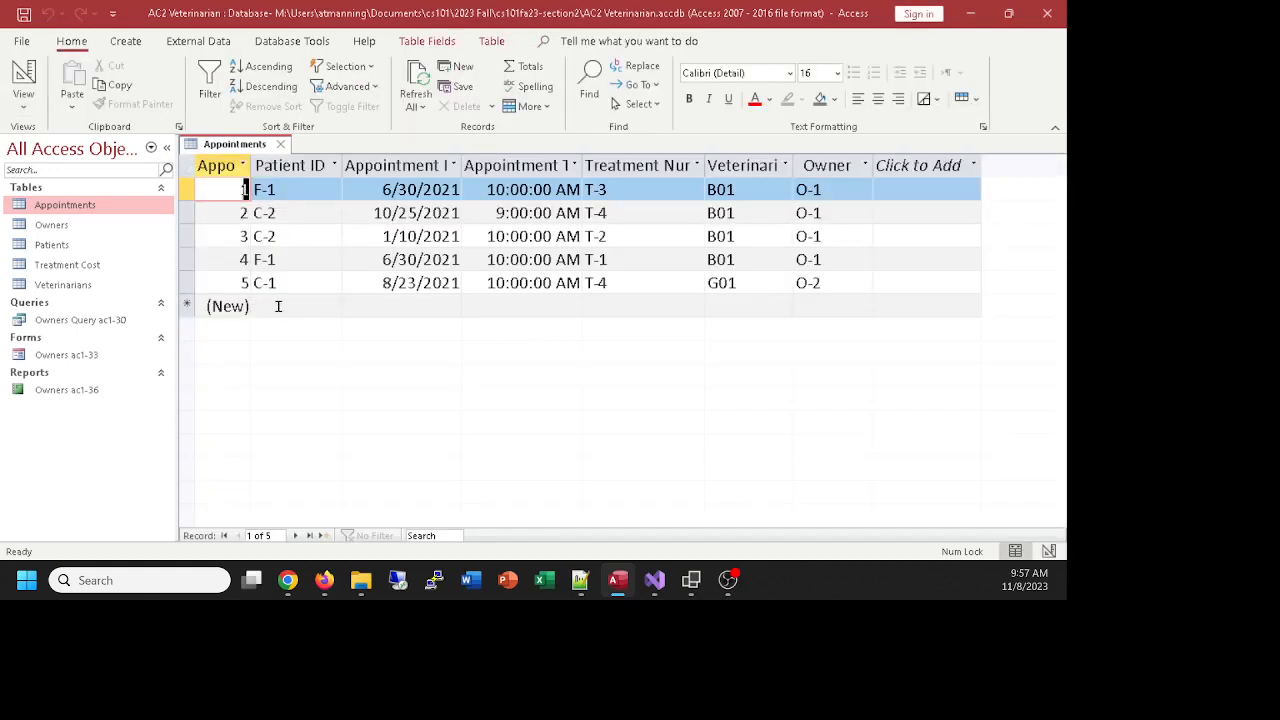
Add "- assigned by ACCESS" to the end of the Appointment ID description in the table design, save and return to the records
click(281, 305)
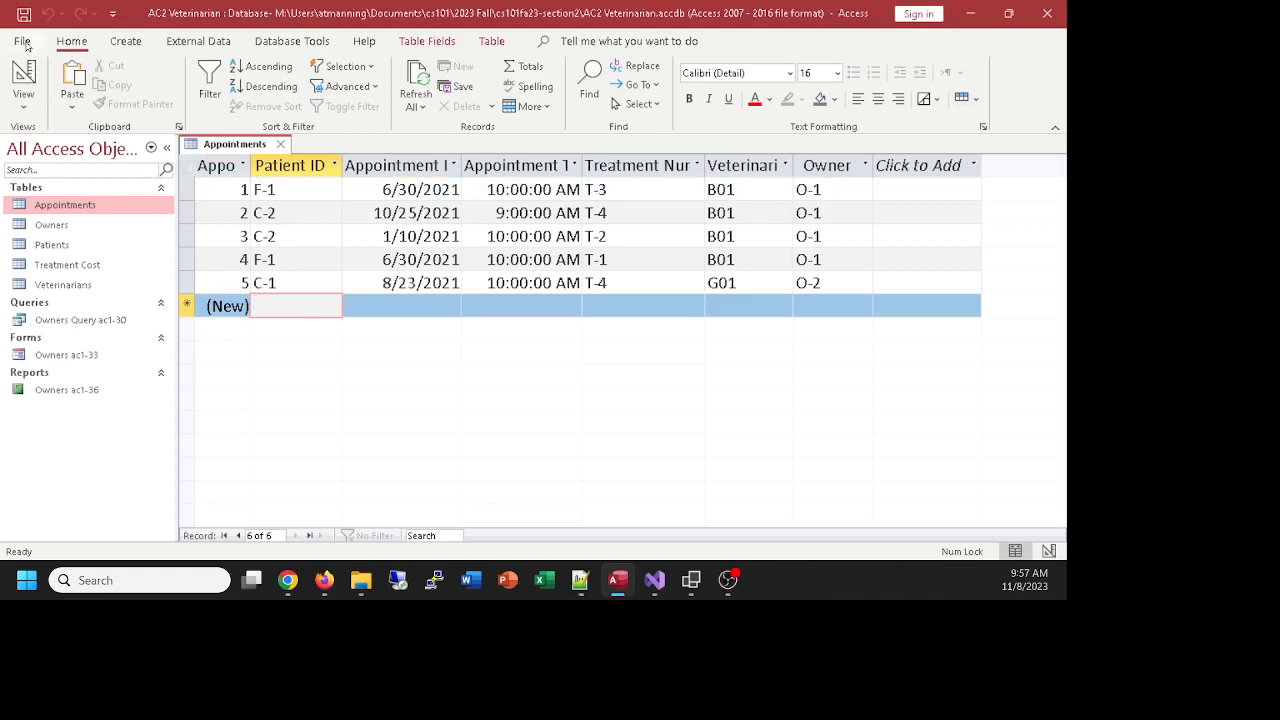
click(20, 82)
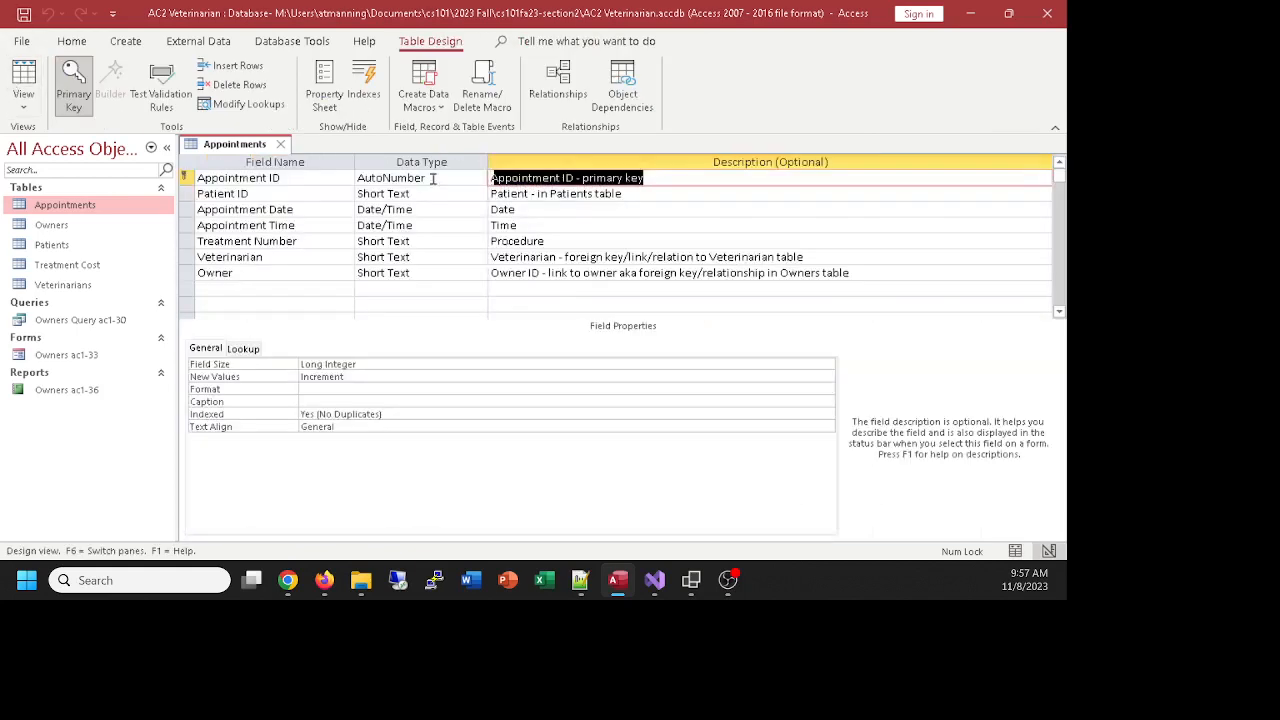
drag(432, 180, 340, 183)
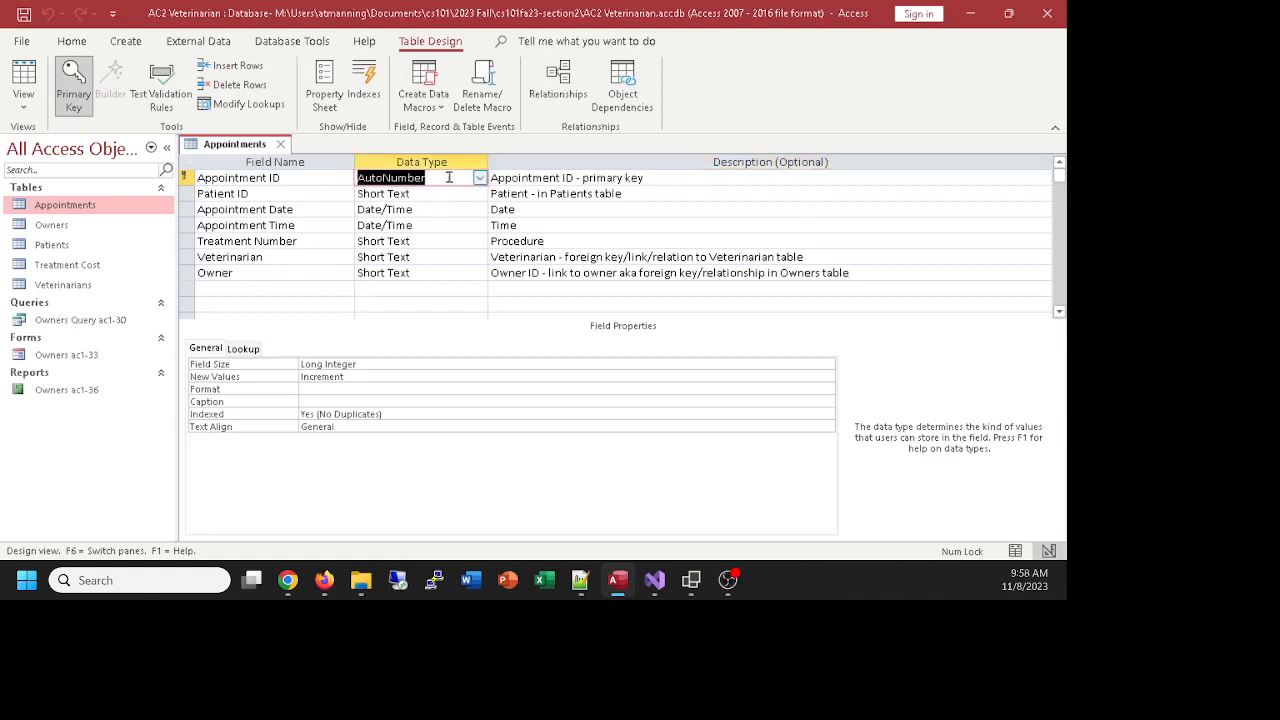
click(705, 181)
text(- )
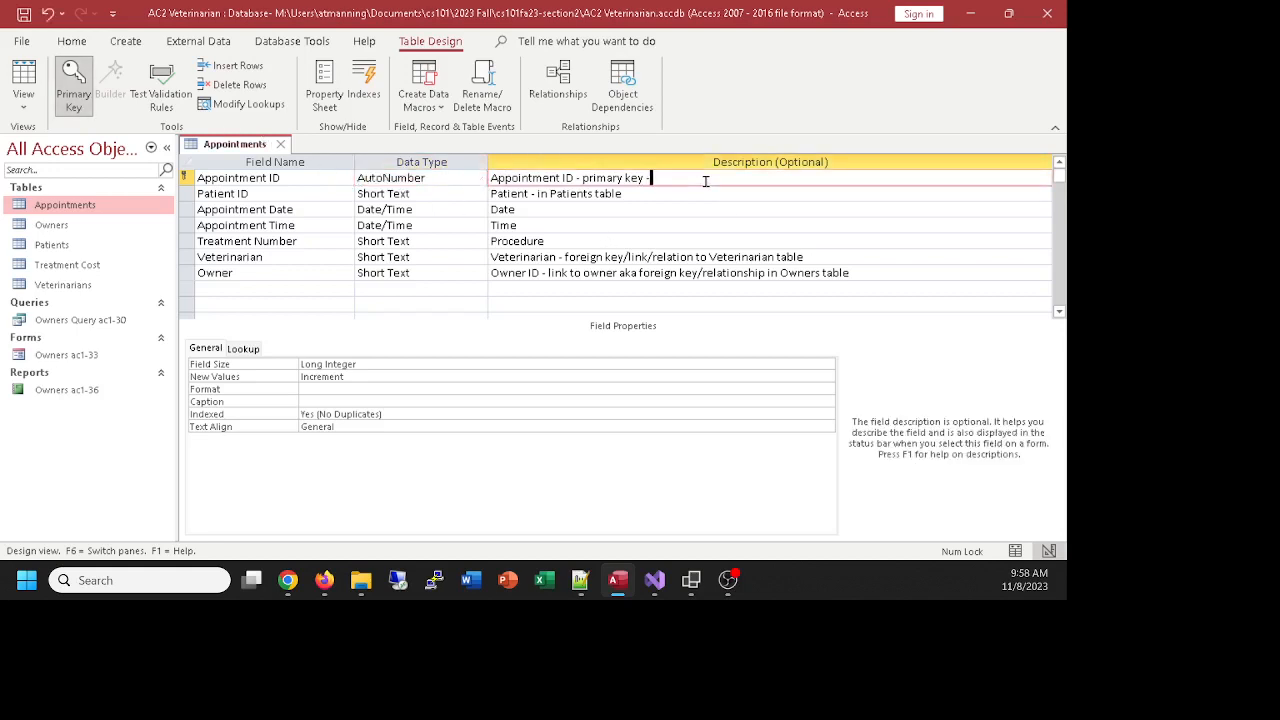
text(asssigned byh)
key(BackSpace)
text(ACCESS)
click(23, 80)
click(505, 340)
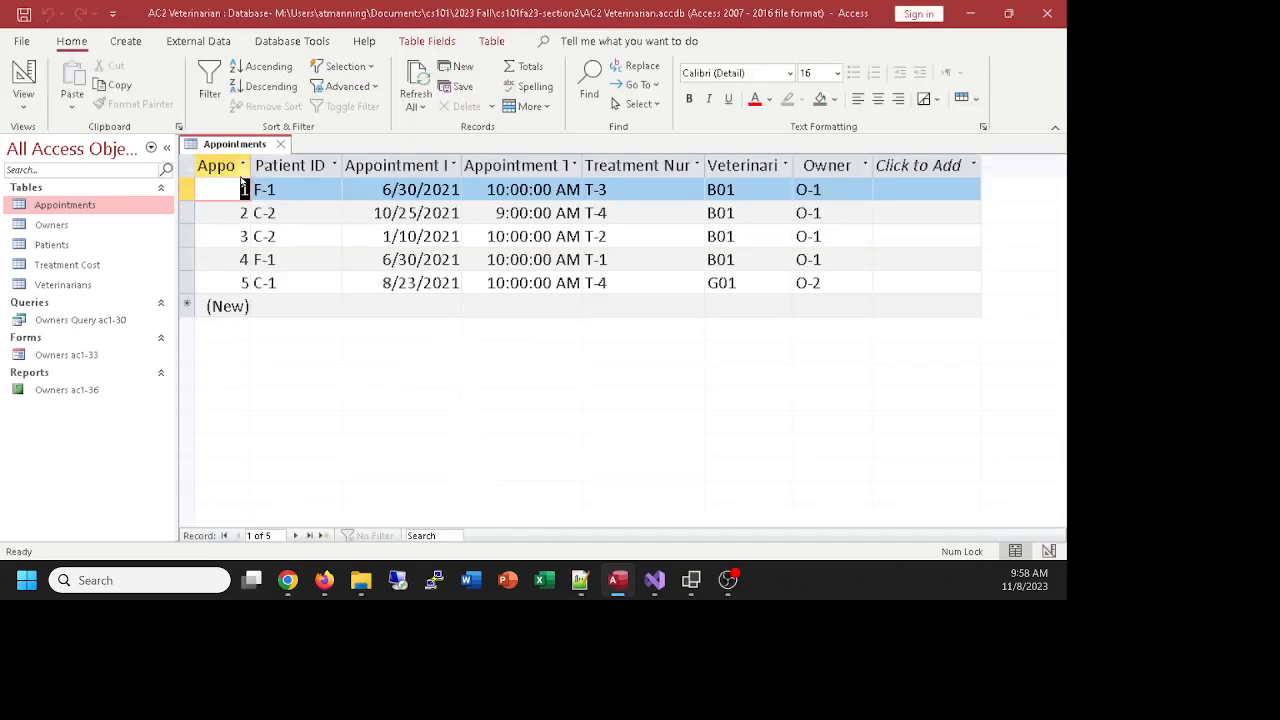
Try to delete the first appointment's Appointment ID, and check its Patient ID against the Patients table's records and design
key(BackSpace)
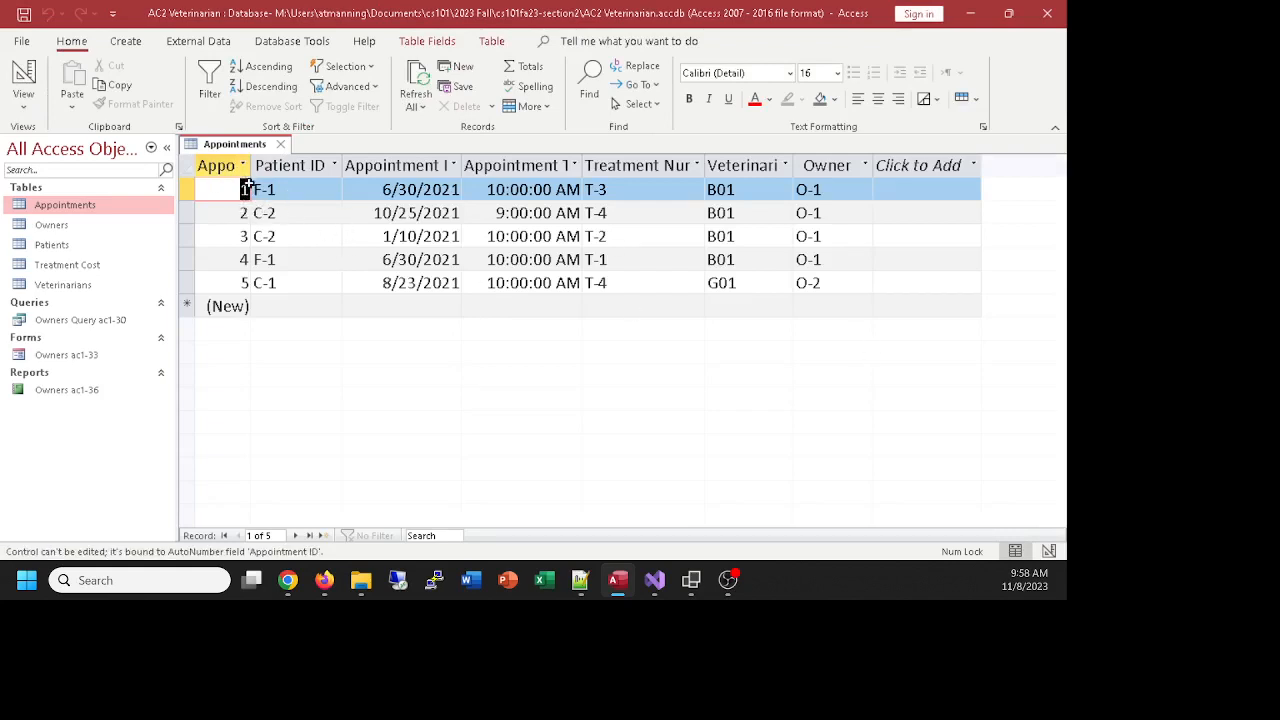
click(280, 190)
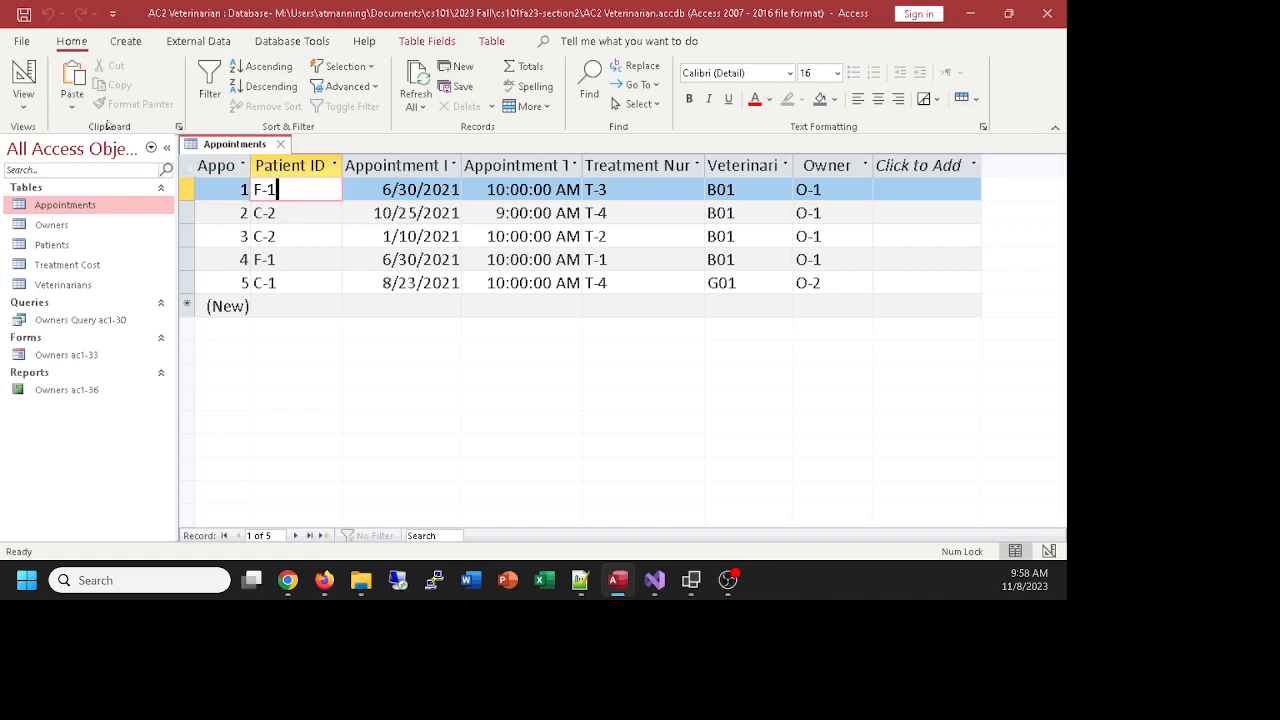
double_click(52, 246)
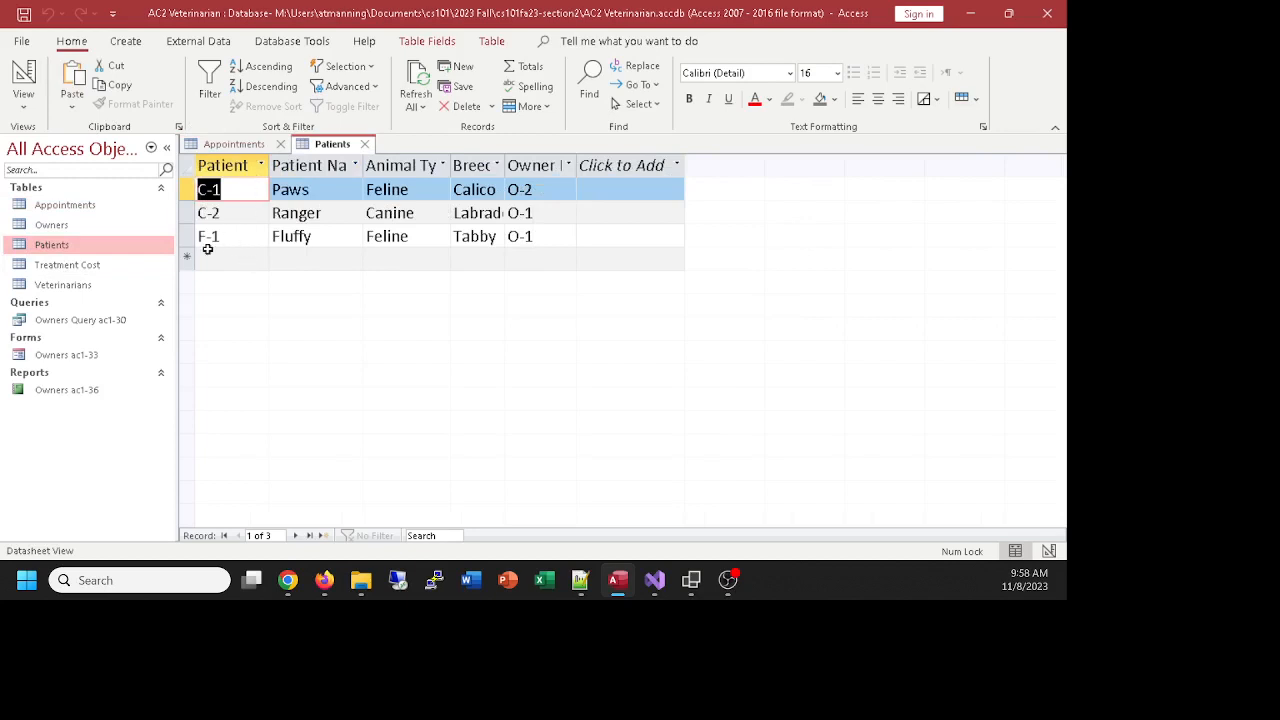
click(23, 75)
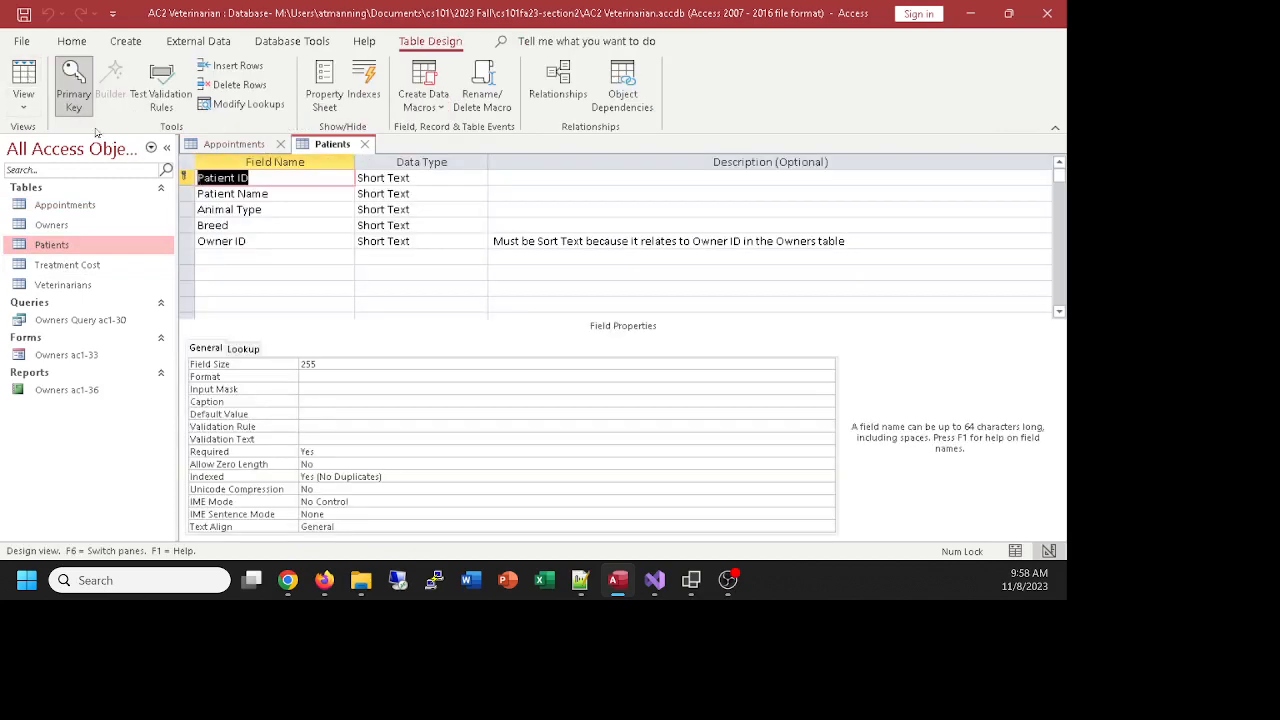
click(57, 208)
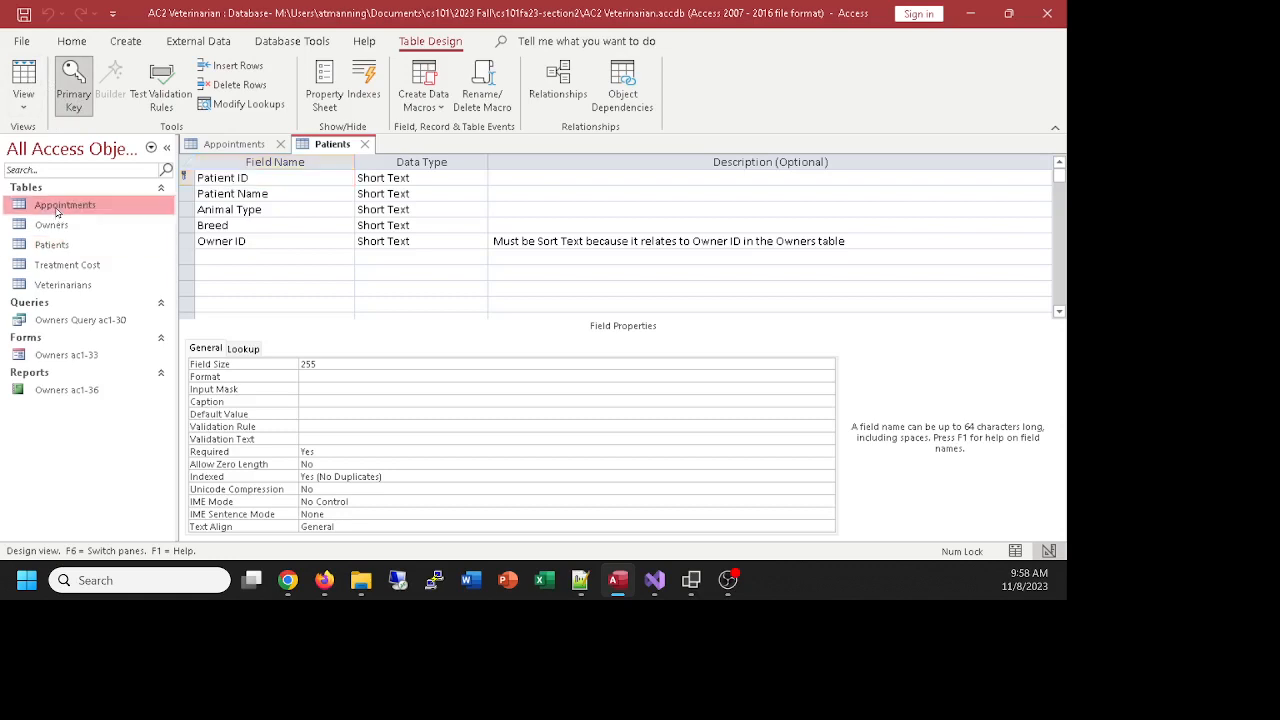
double_click(57, 208)
click(284, 189)
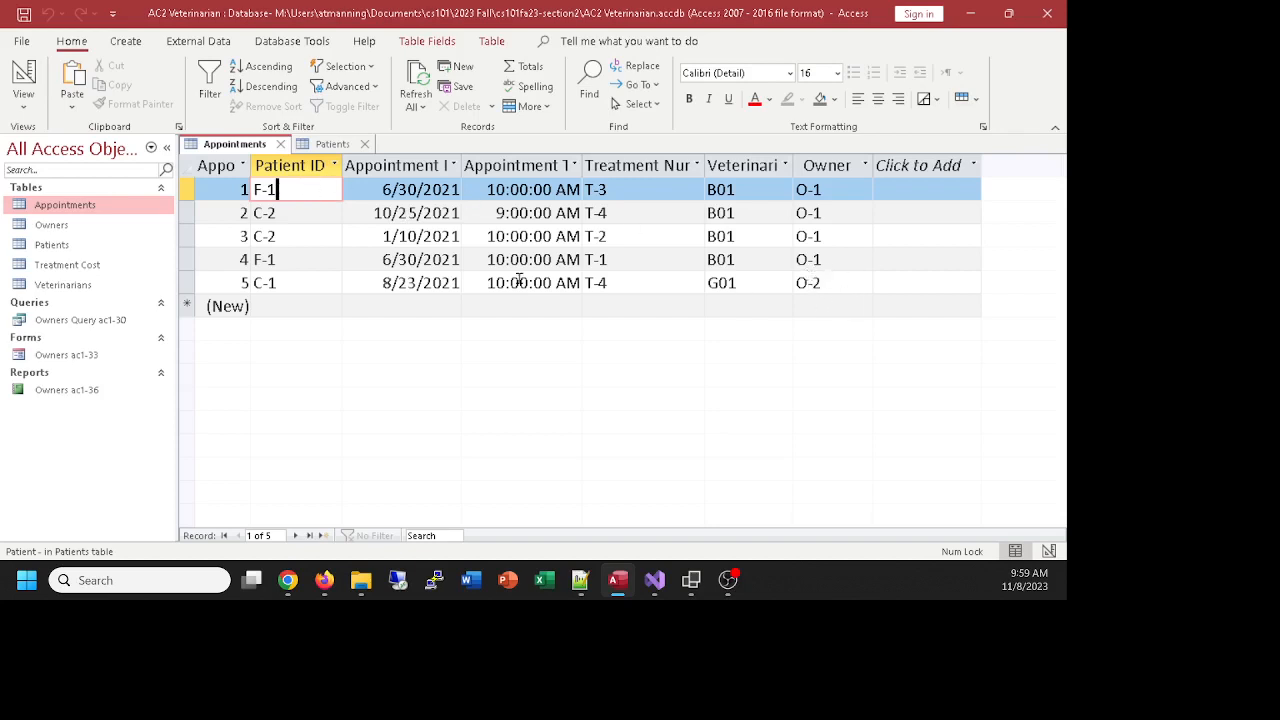
Trace the fourth appointment's Owner value from the Appointments table through the Patients table to the Owners table
click(822, 258)
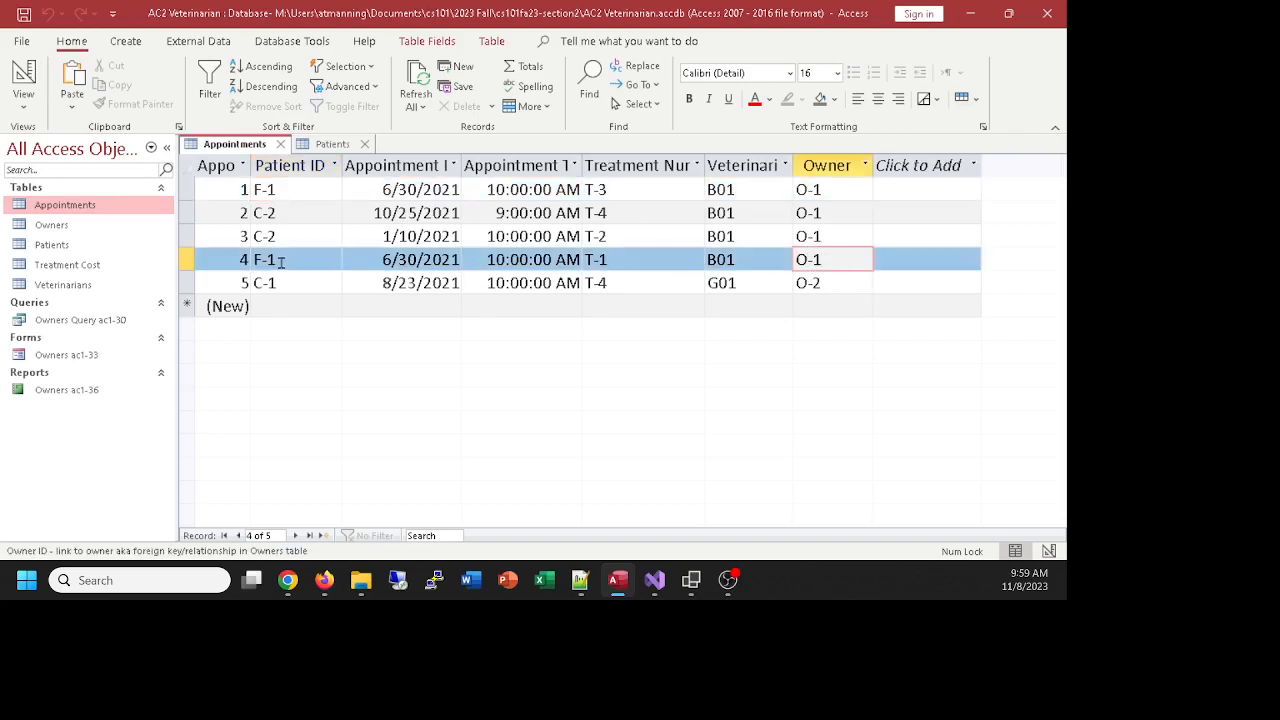
double_click(80, 245)
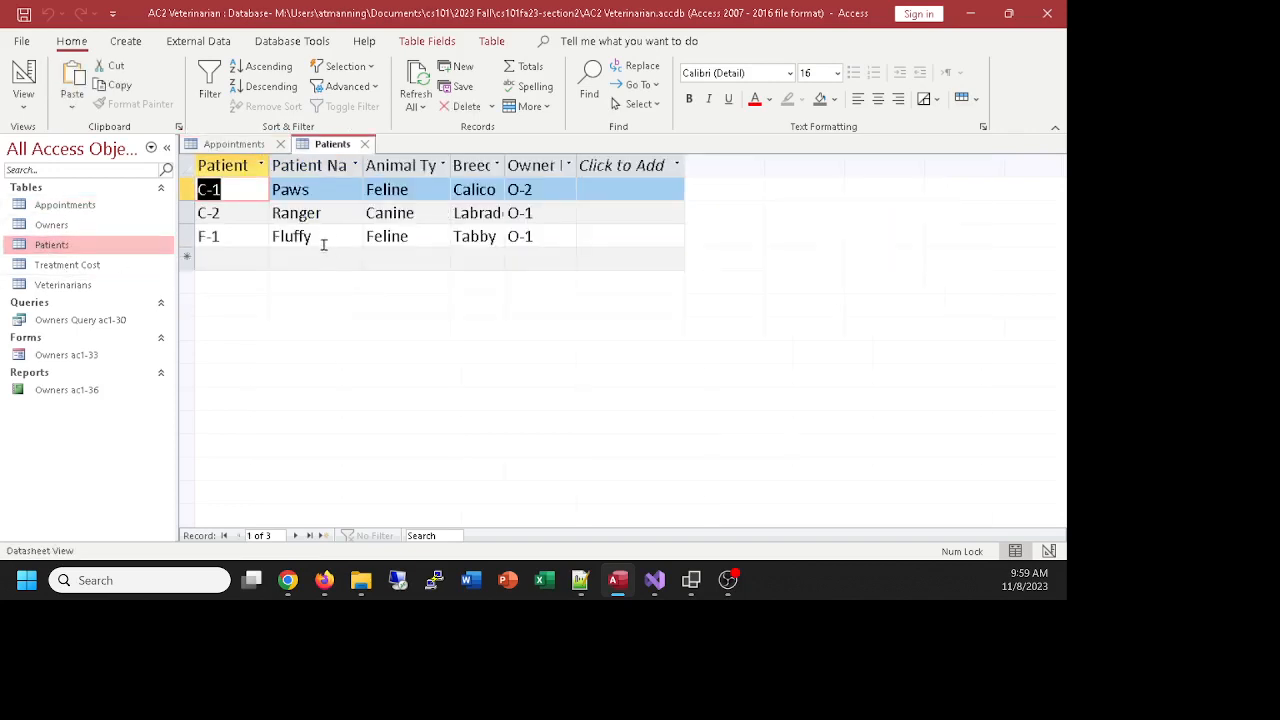
click(262, 145)
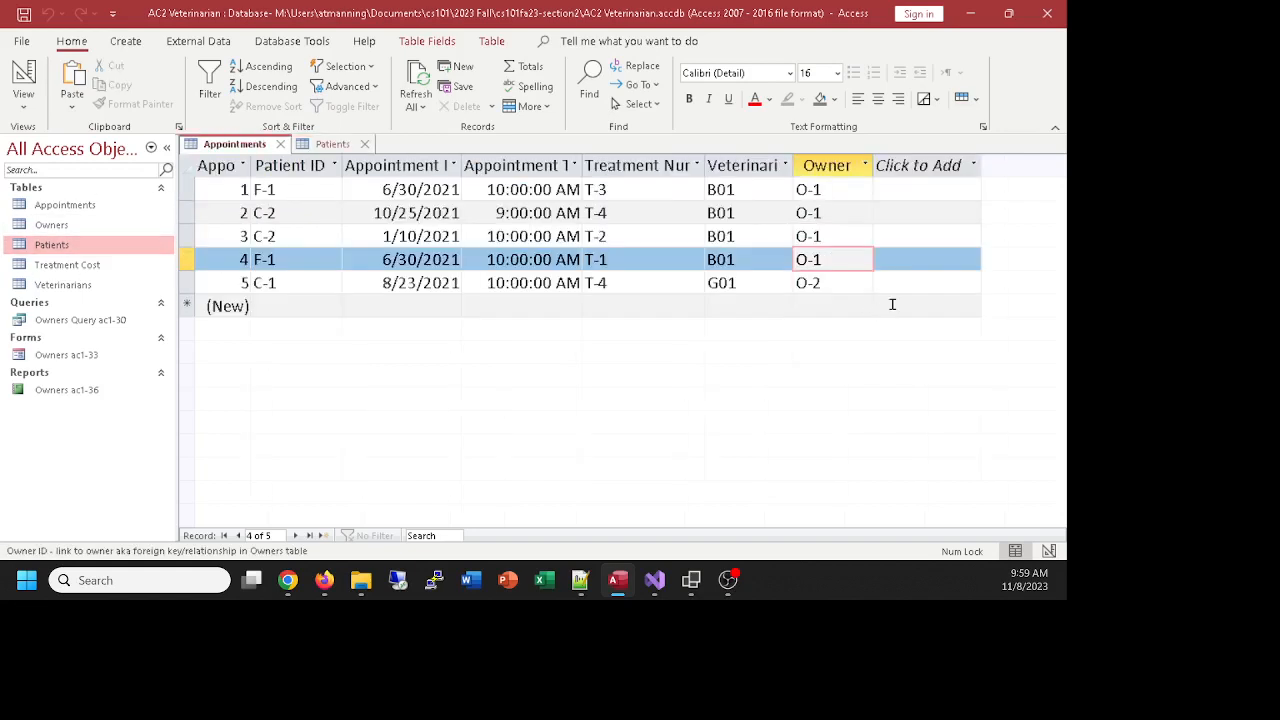
double_click(816, 259)
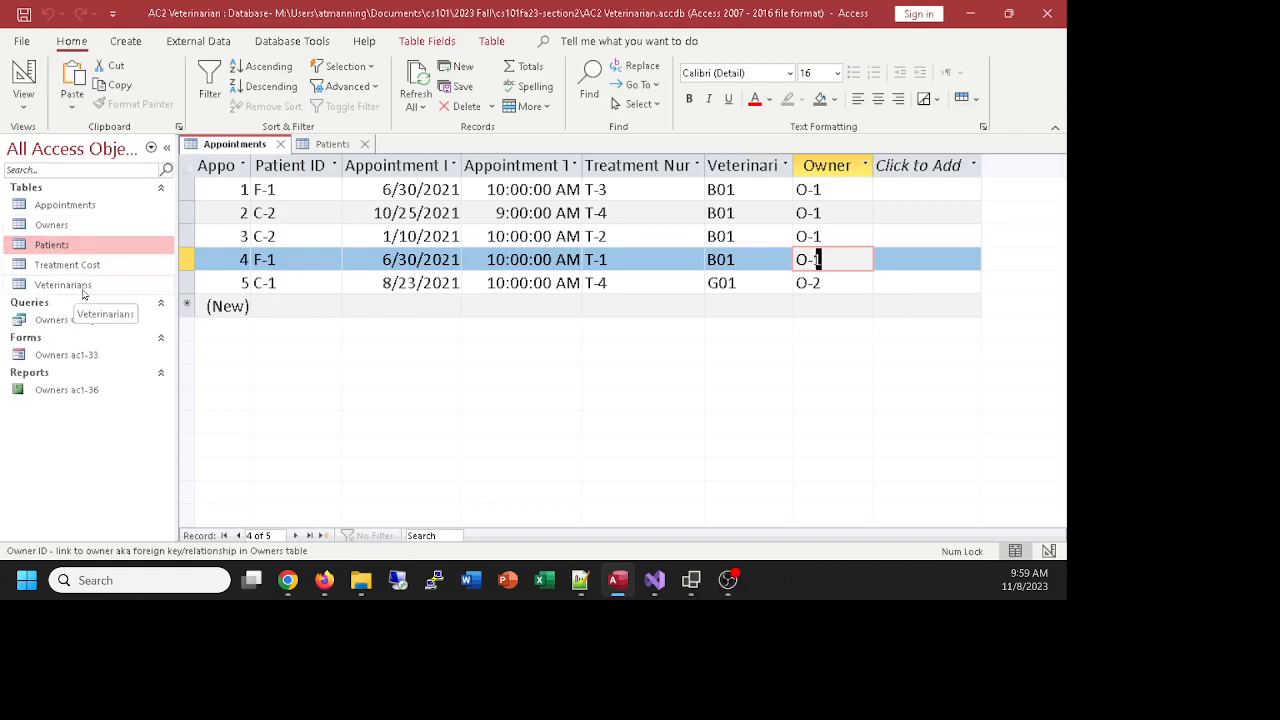
double_click(93, 228)
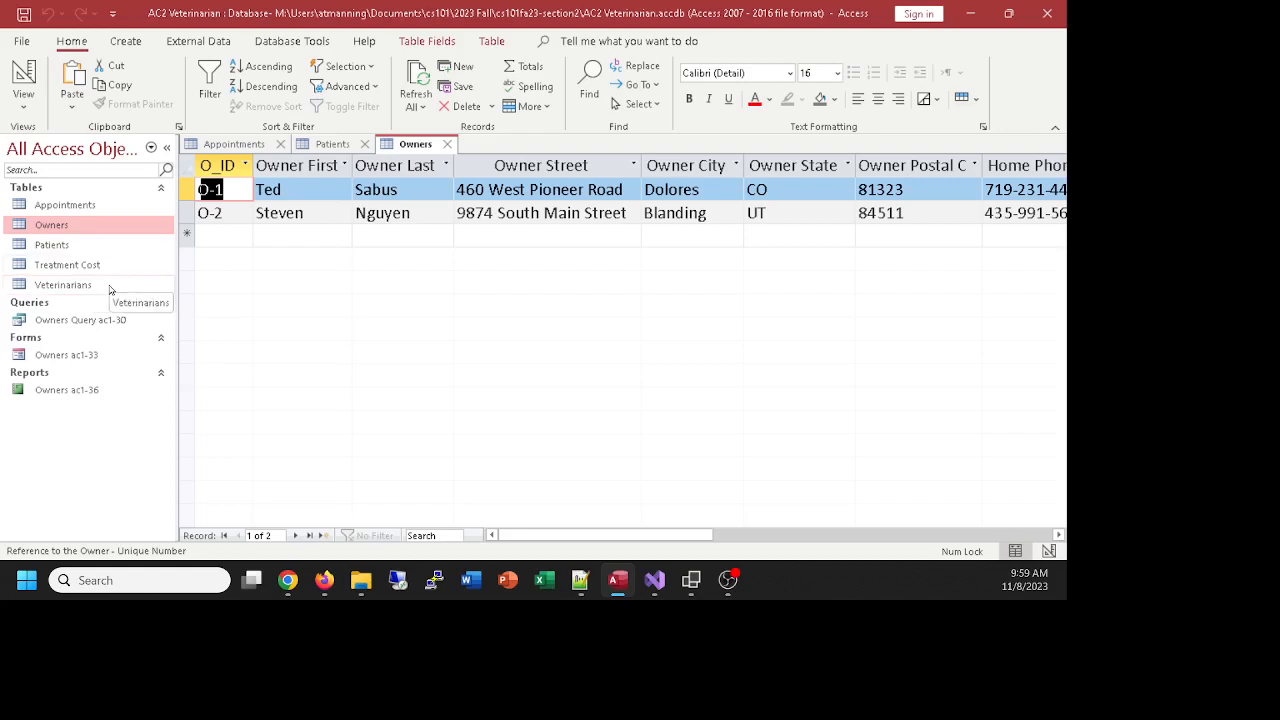
In the Patients table design, correct "Sort Text" to "Short Text" in the Owner ID field's description
click(100, 251)
double_click(100, 251)
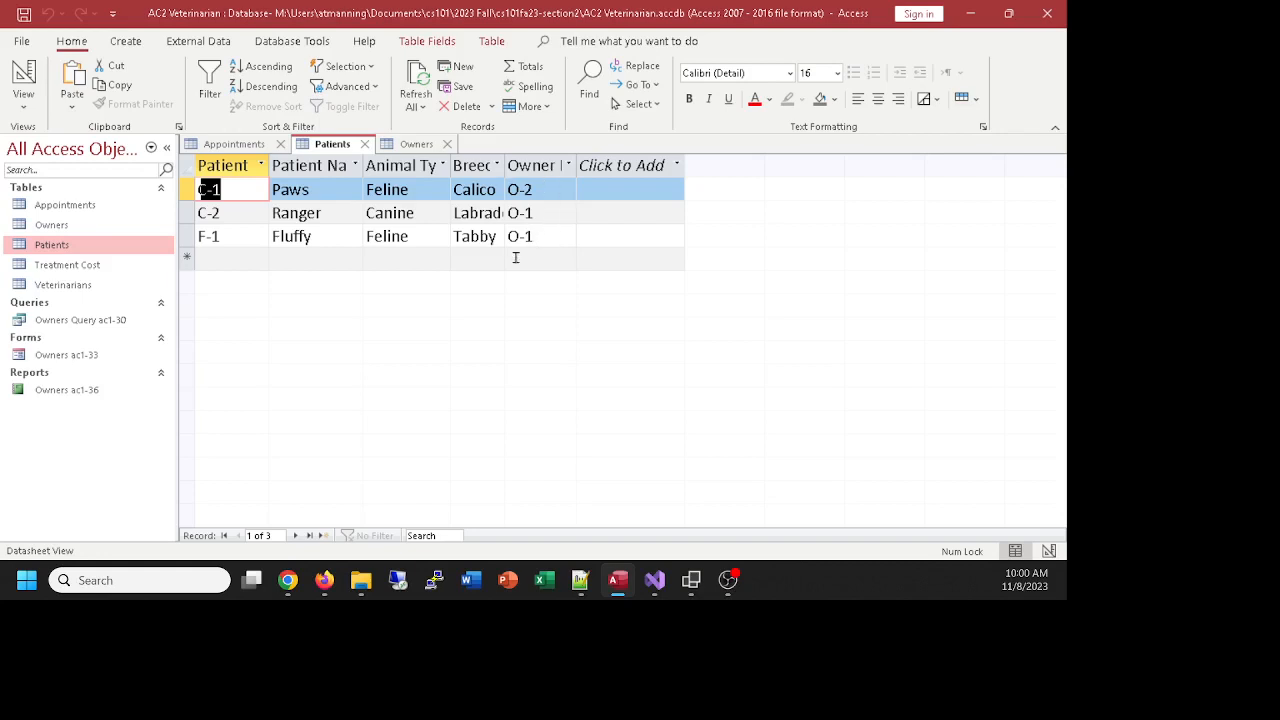
click(10, 78)
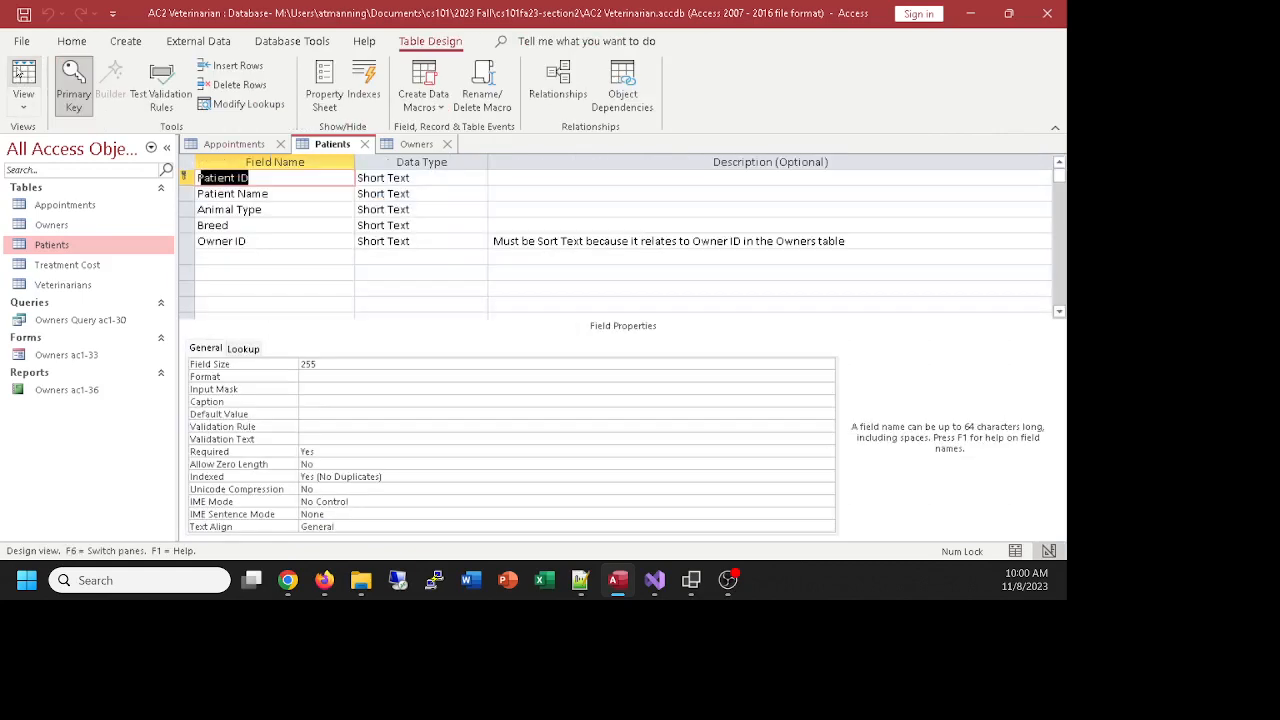
click(551, 243)
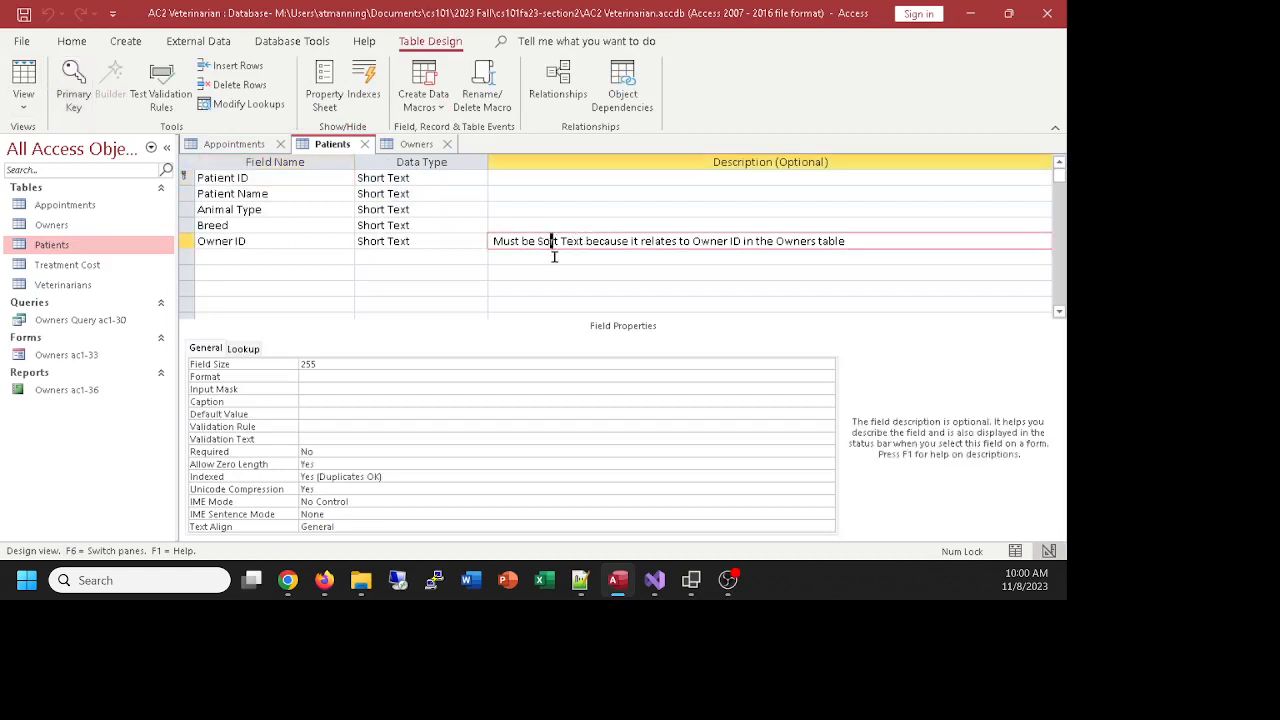
text(h)
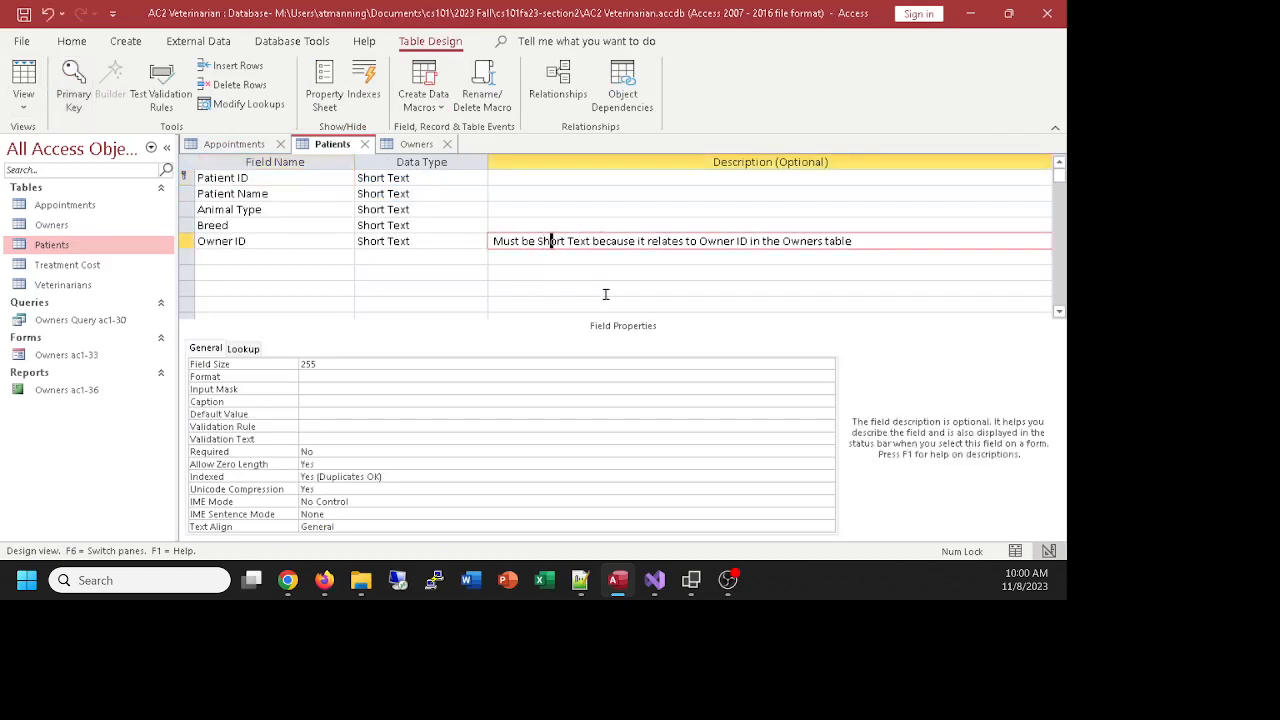
click(757, 193)
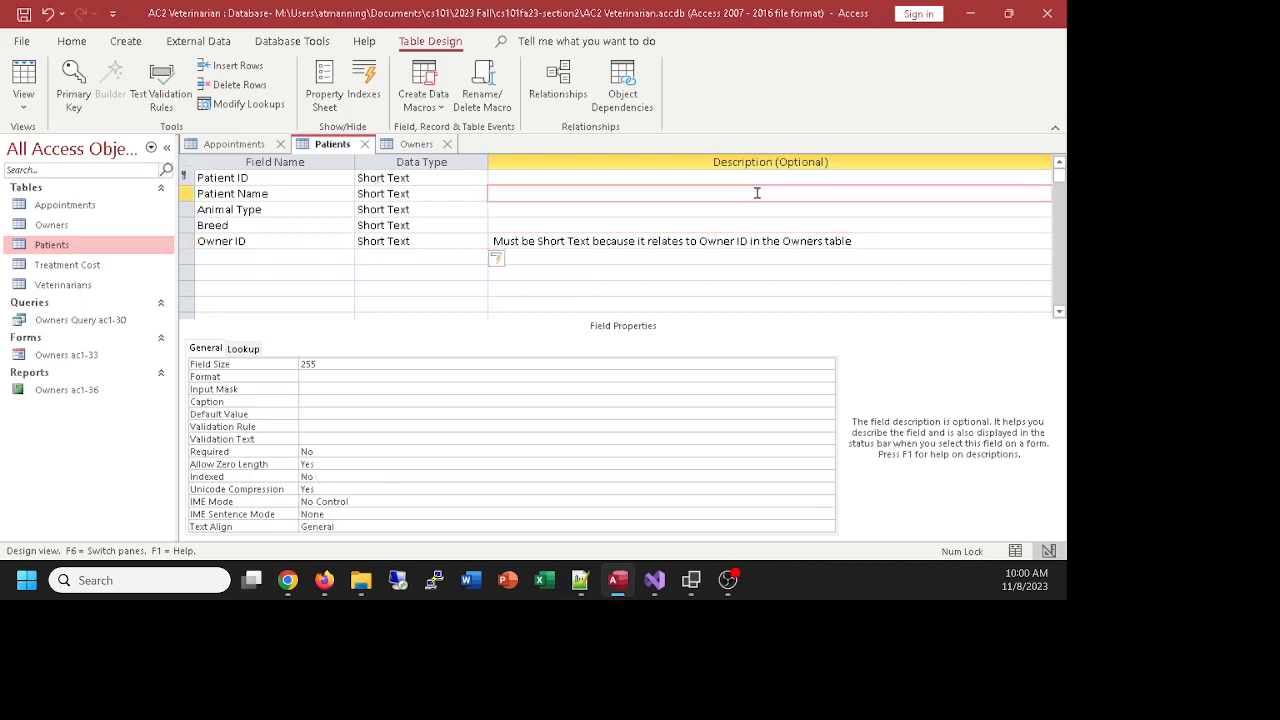
click(431, 241)
click(355, 247)
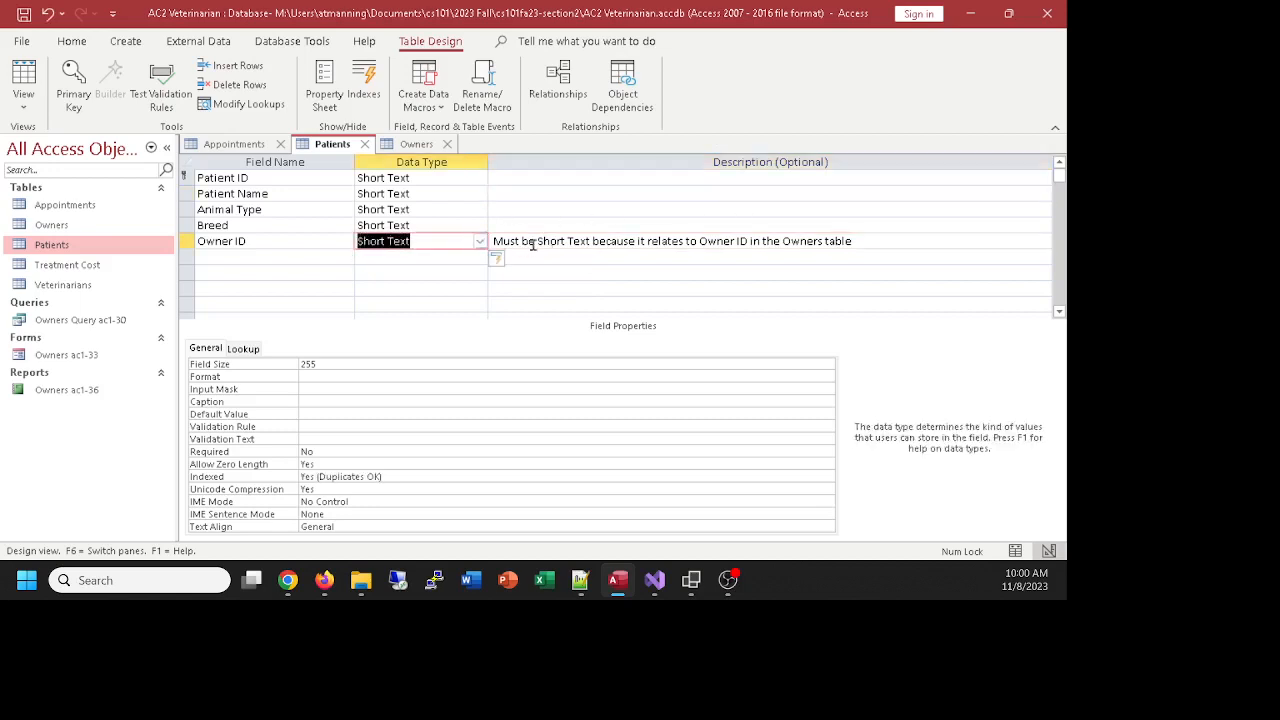
key(alt+Tab)
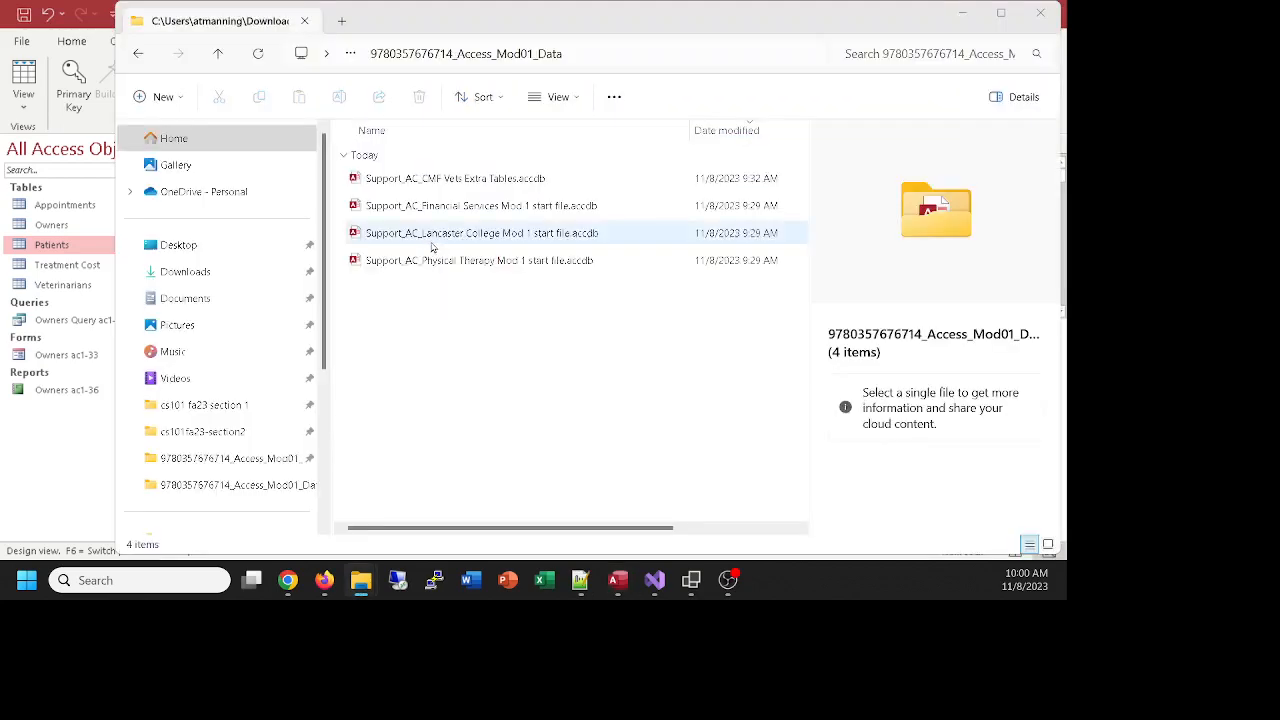
click(30, 398)
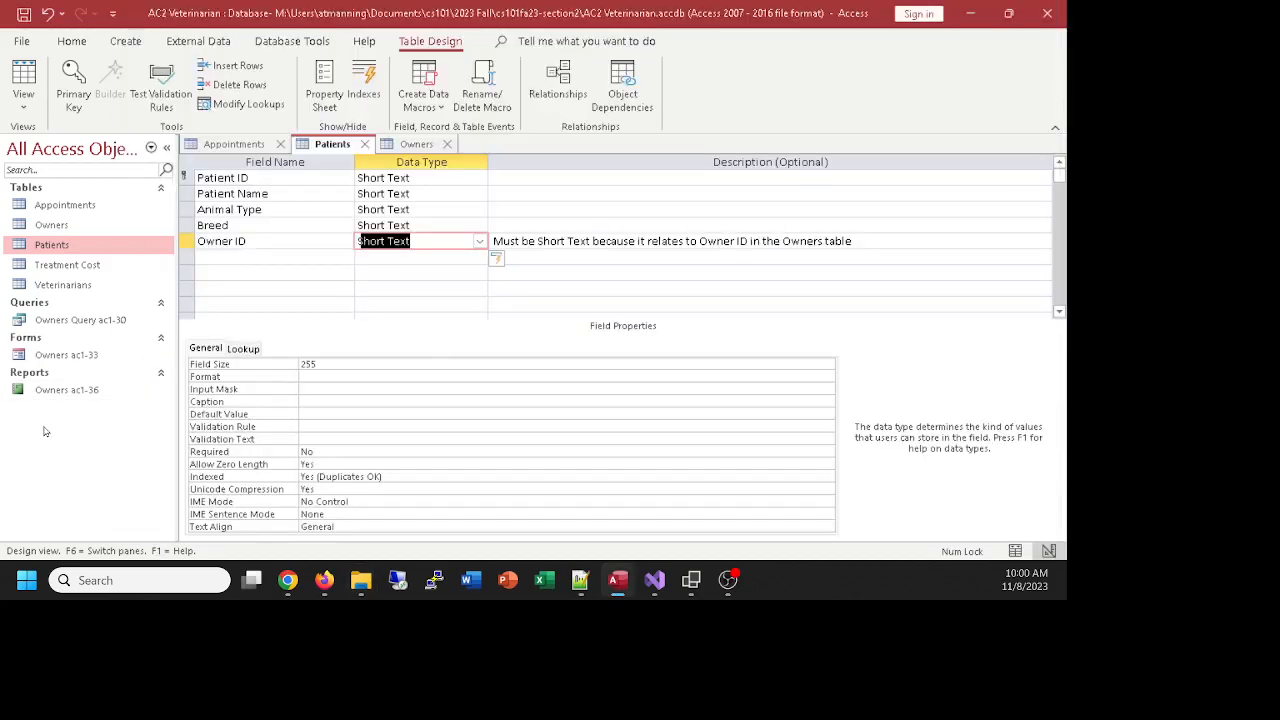
click(439, 244)
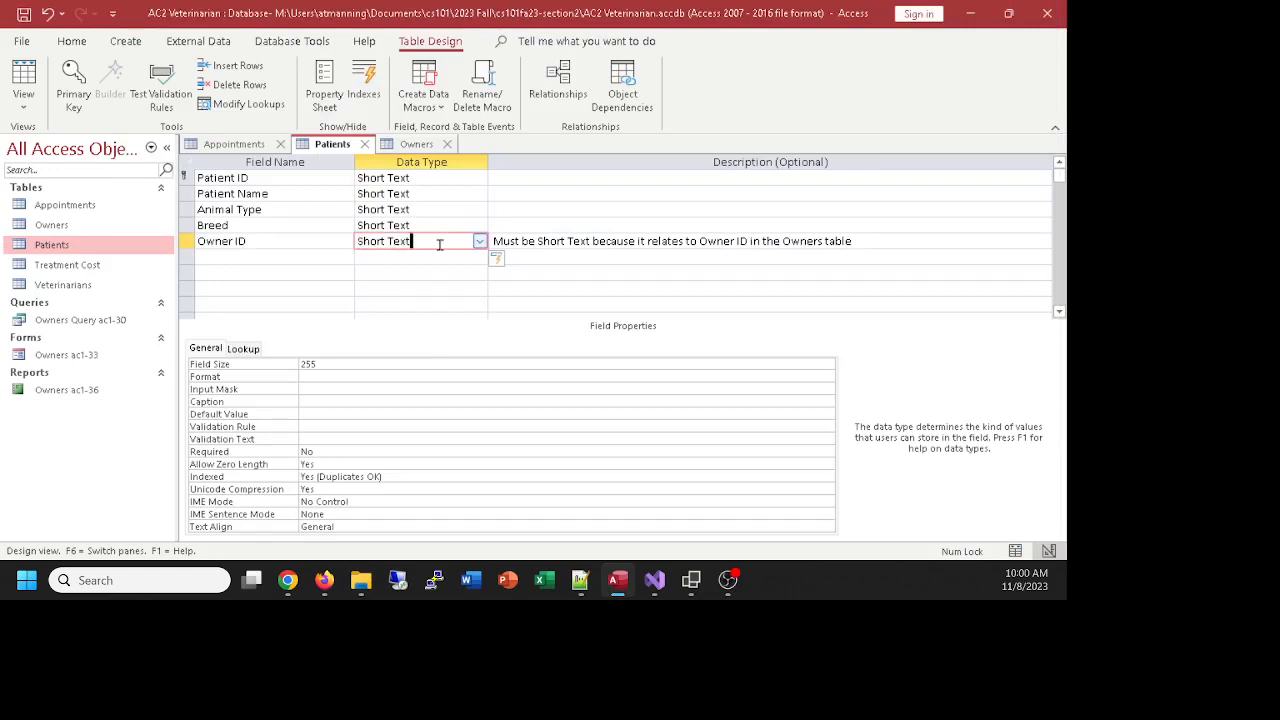
Close the Patients table with its design changes saved, and close the Owners and Appointments tables
click(364, 144)
click(468, 338)
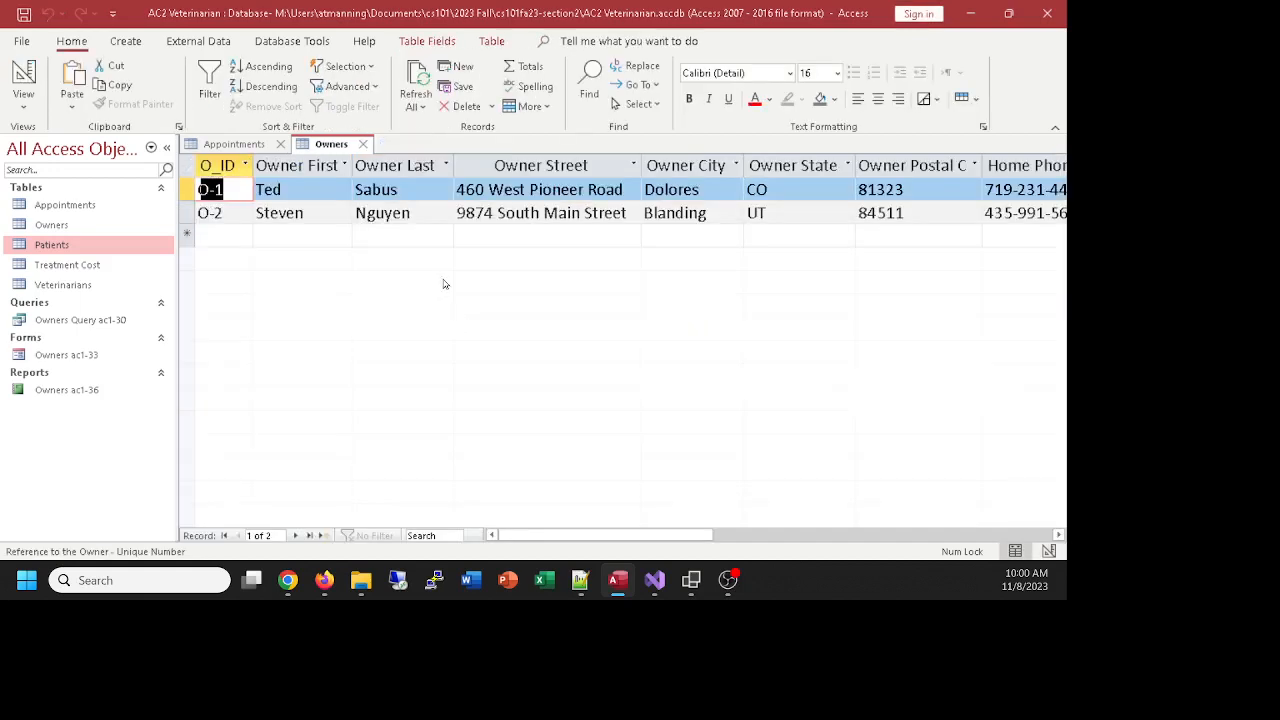
click(363, 144)
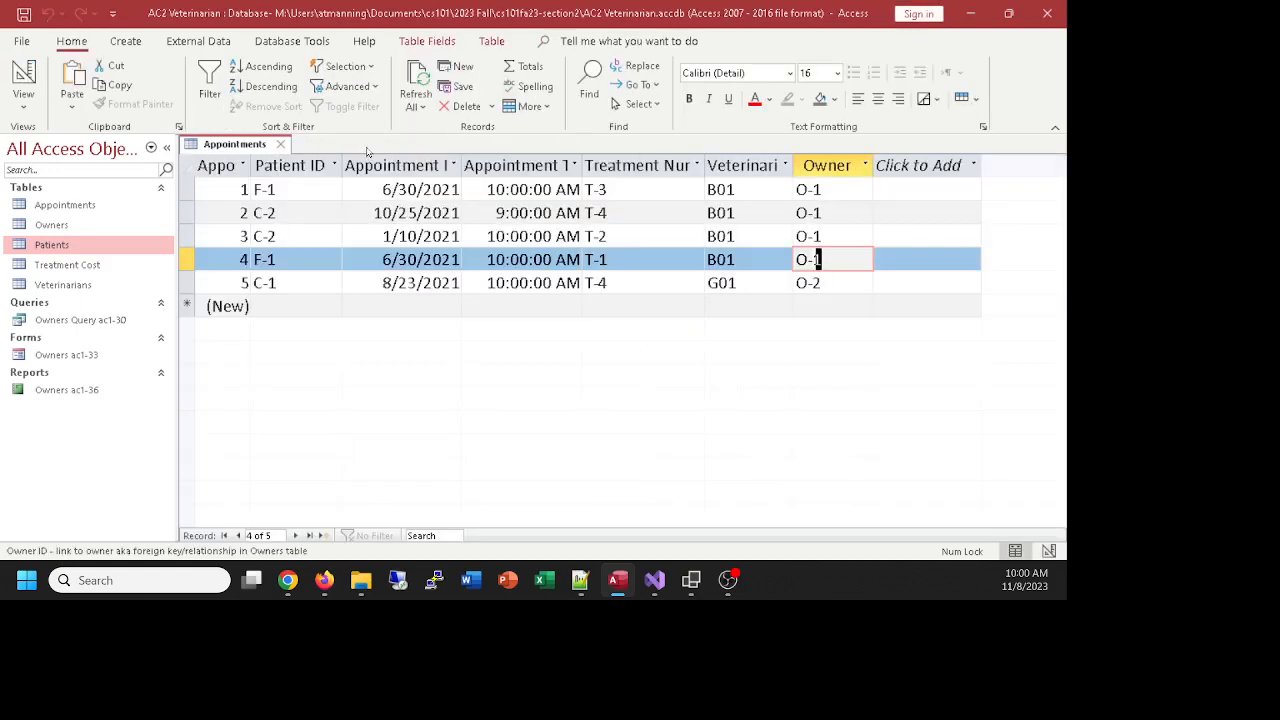
click(283, 145)
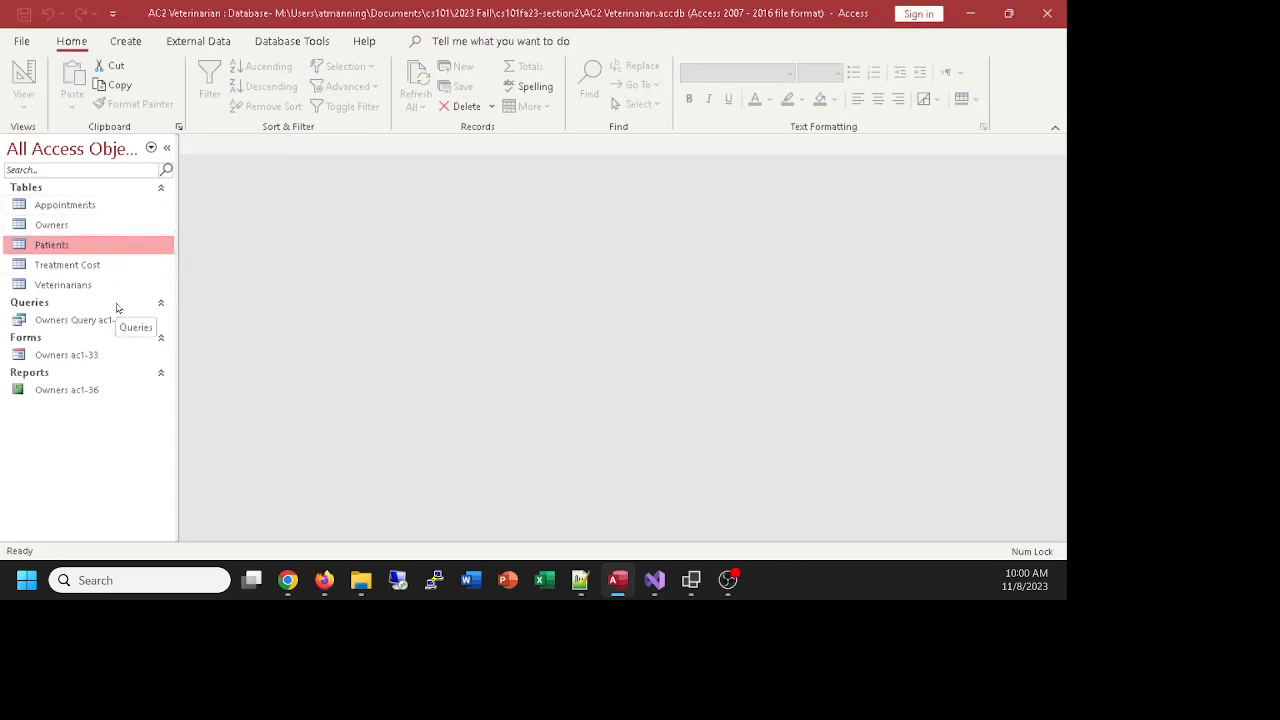
Review the external data sources available for import, covering databases, online services and other sources, and inspect the Data Services link dialog
click(192, 44)
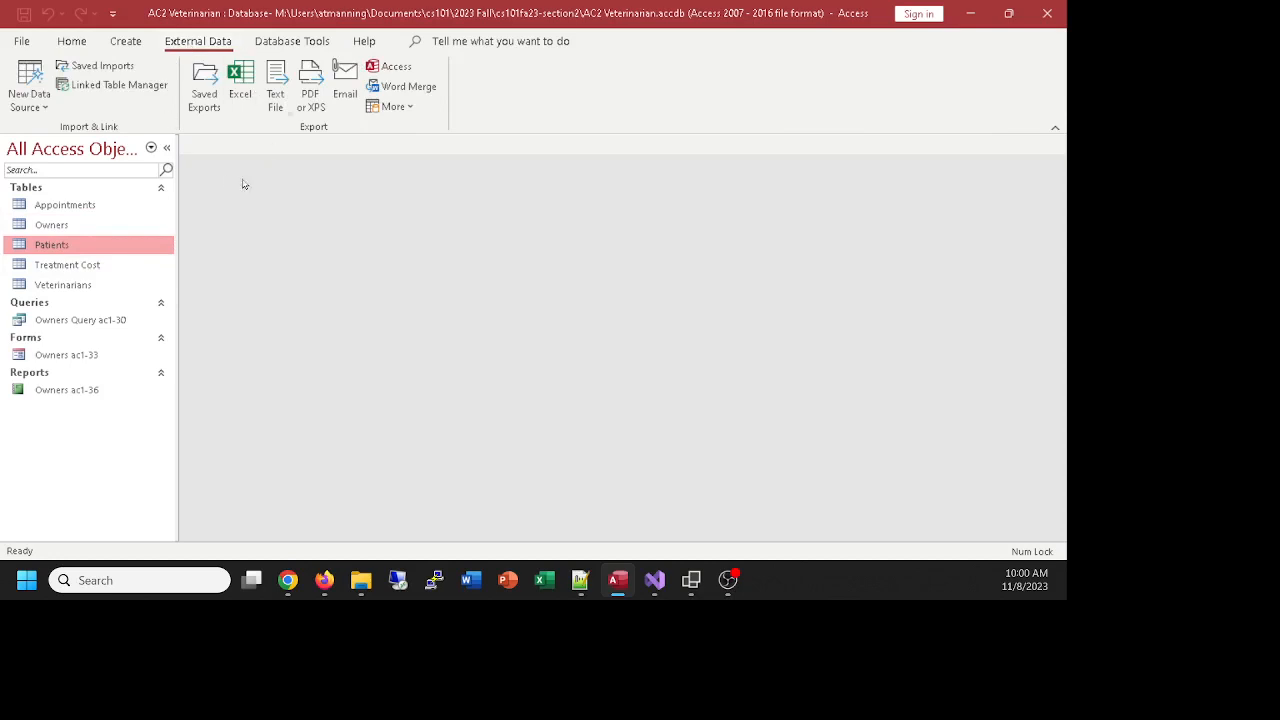
click(36, 92)
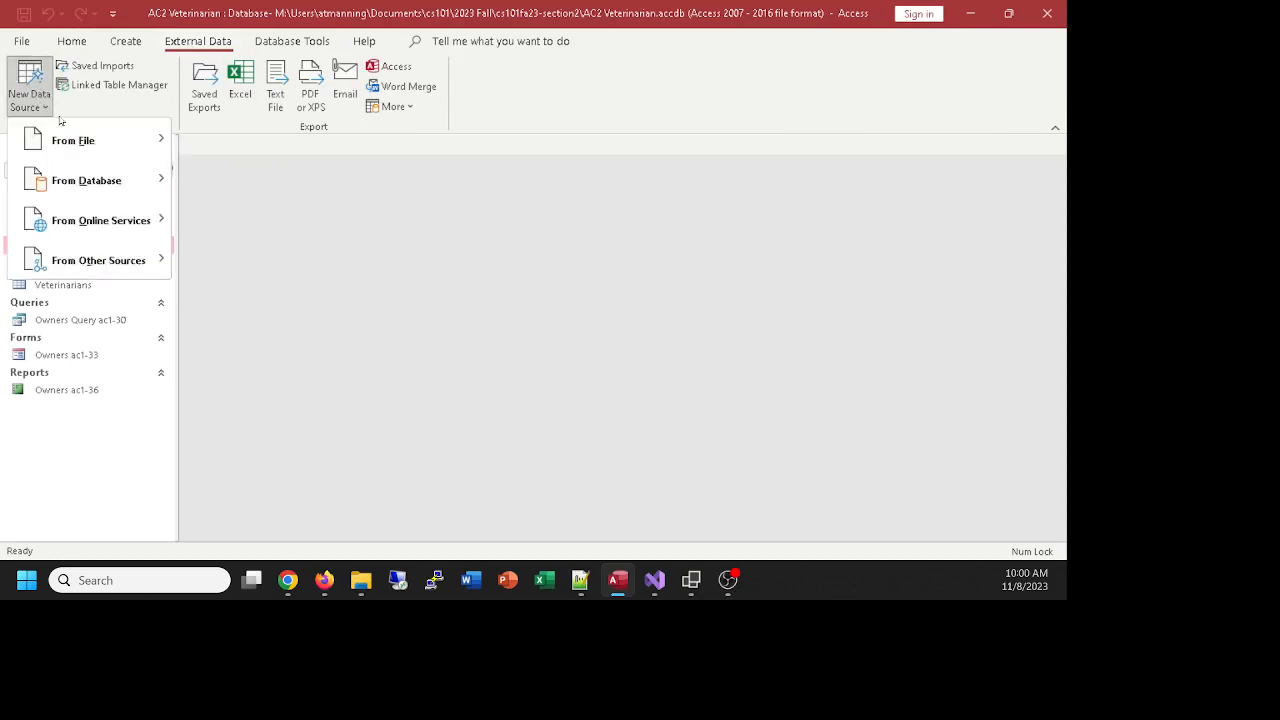
mouse_move(92, 176)
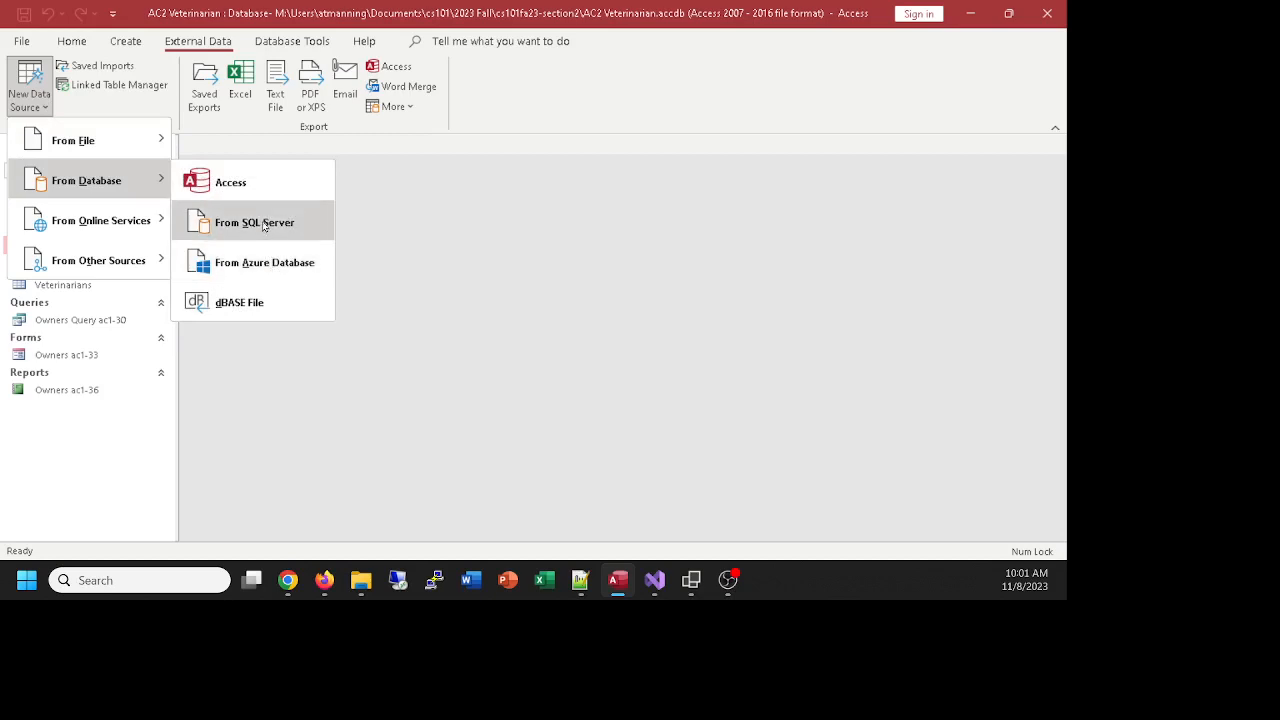
mouse_move(155, 266)
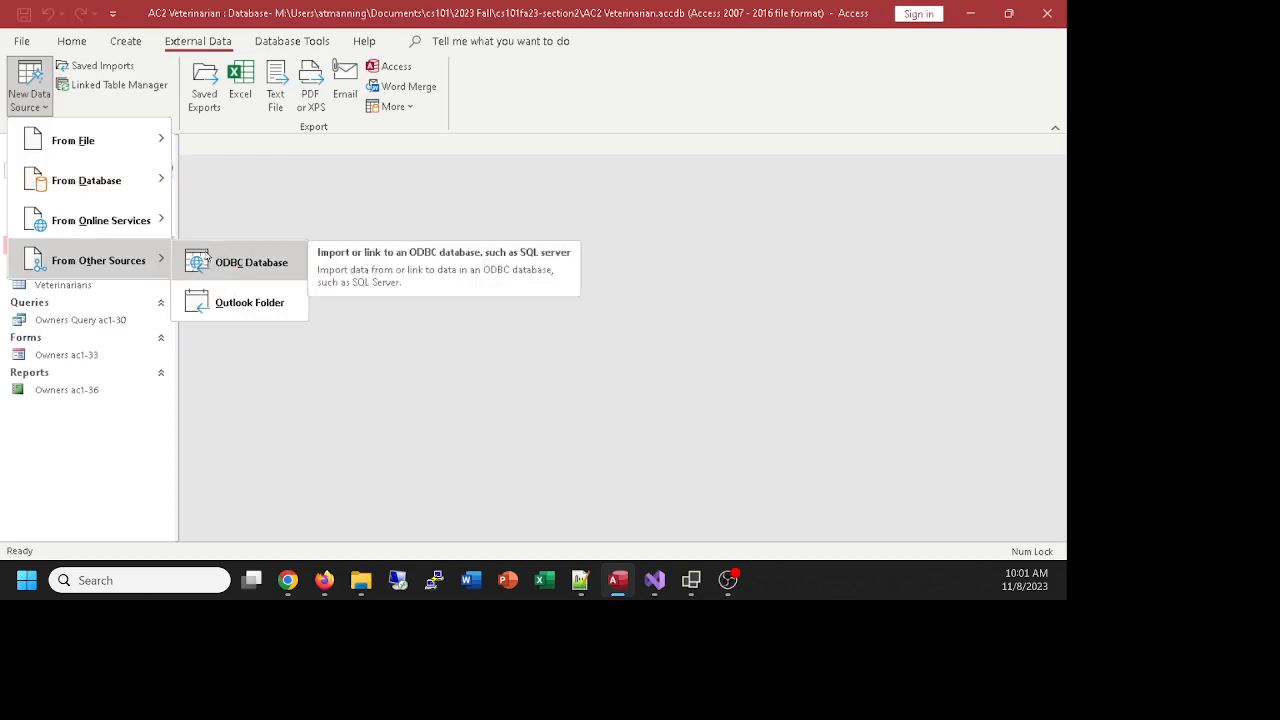
mouse_move(135, 226)
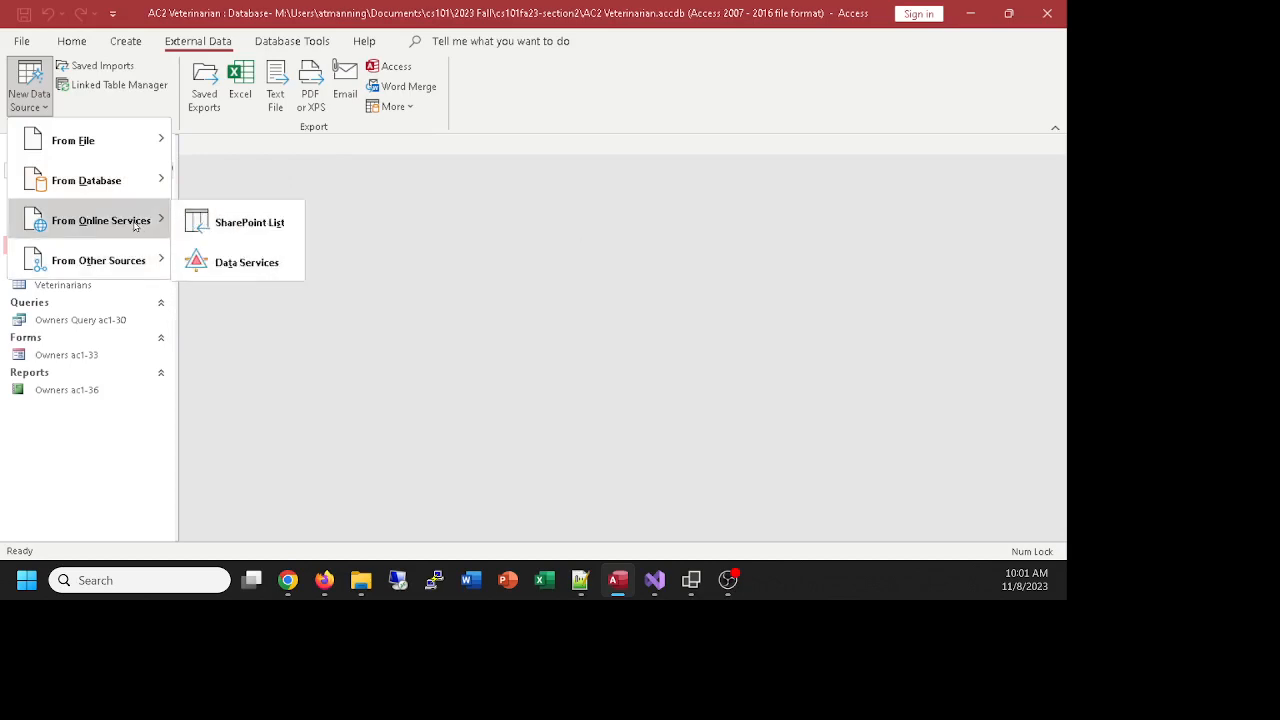
click(214, 266)
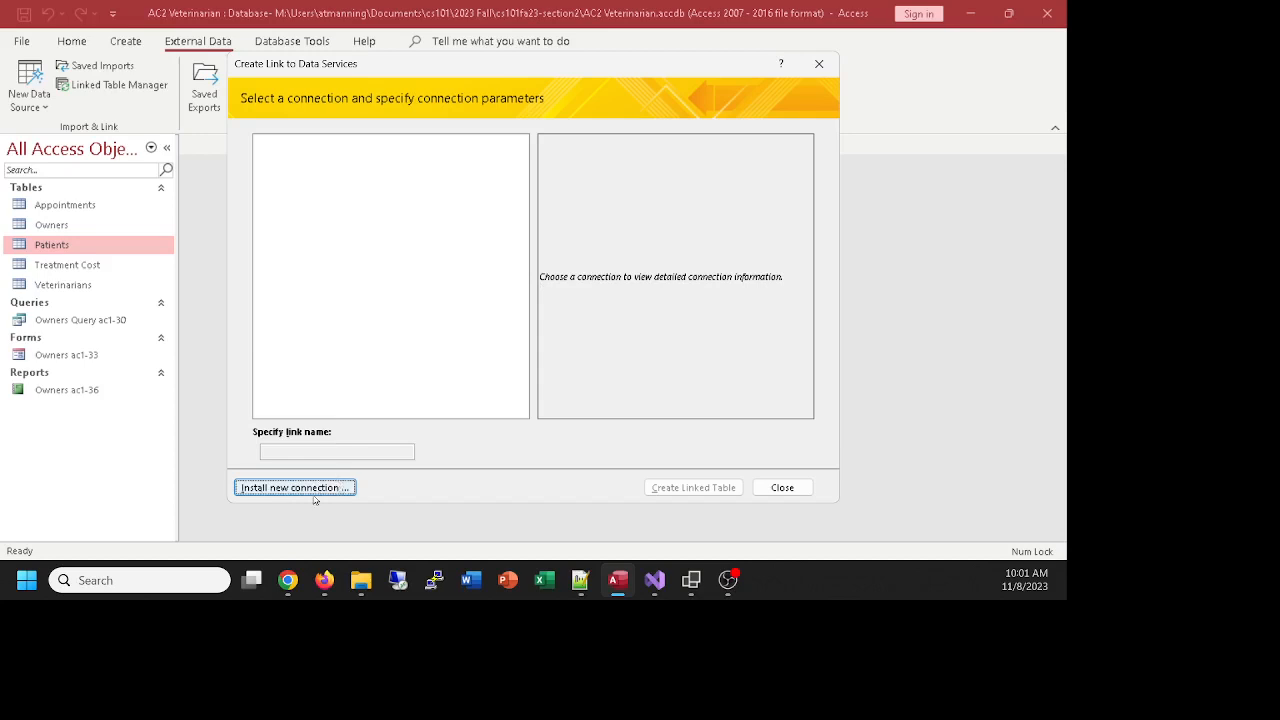
click(783, 488)
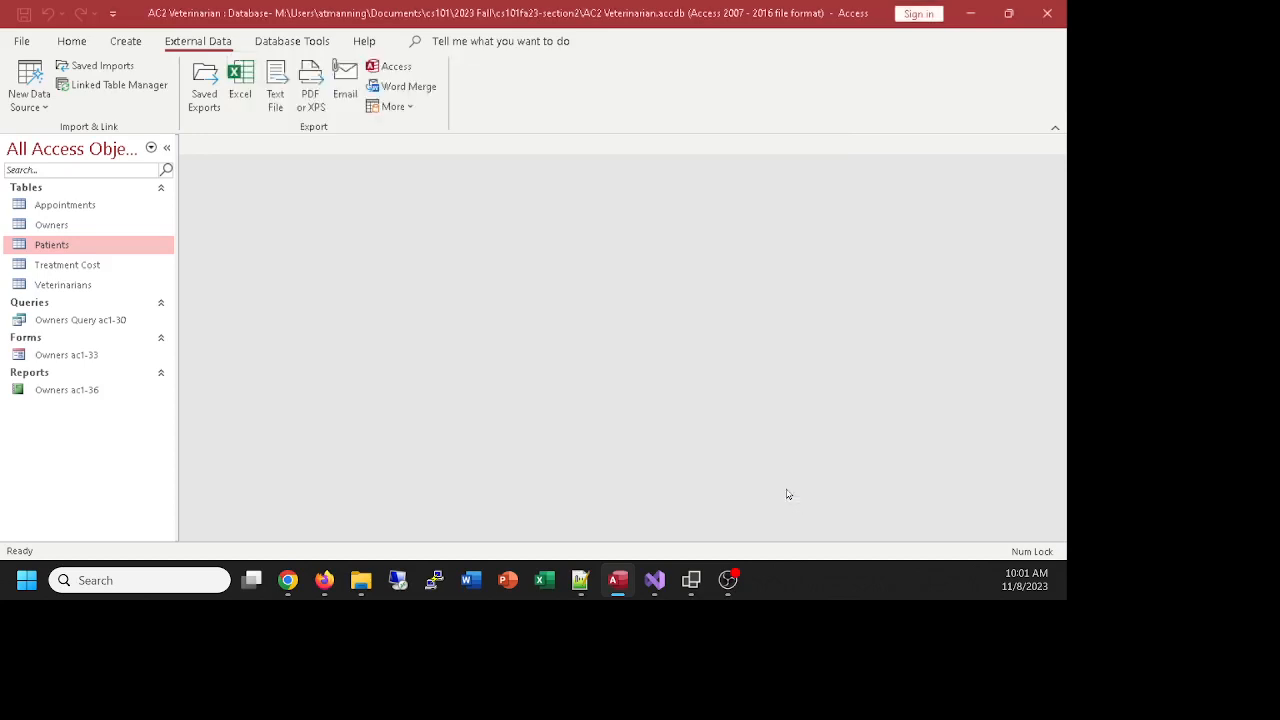
click(42, 96)
mouse_move(86, 264)
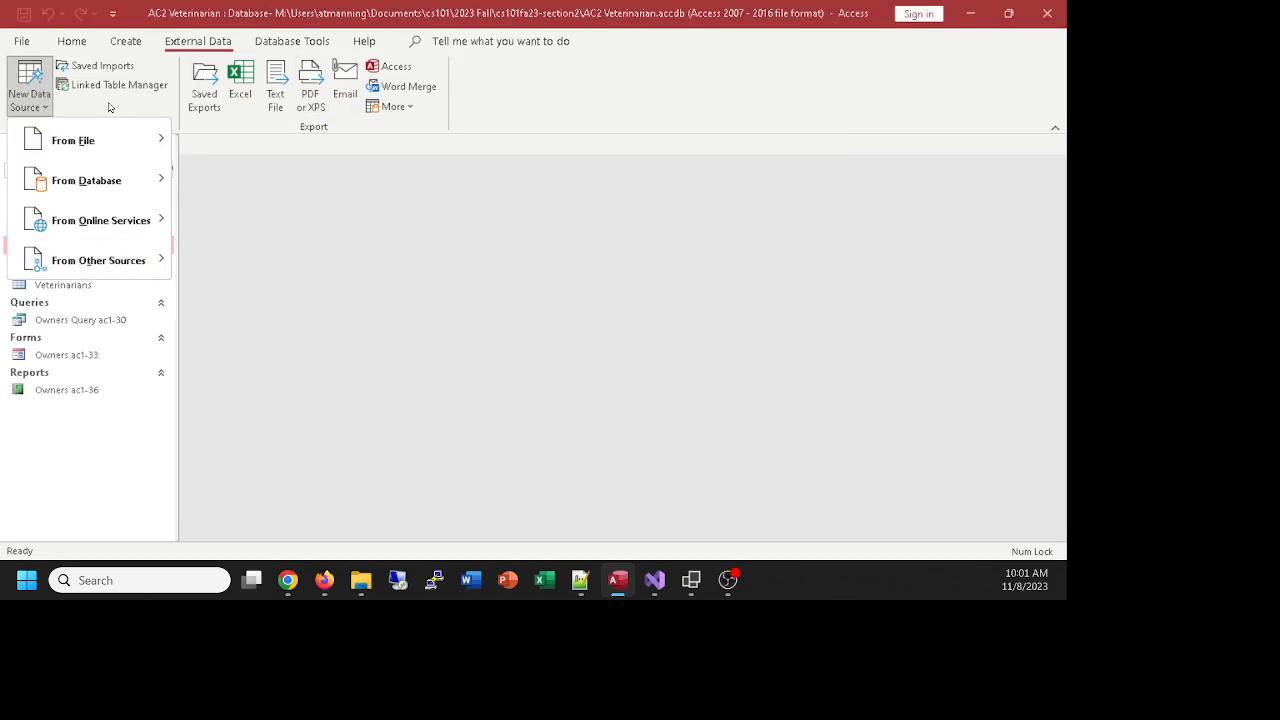
click(607, 101)
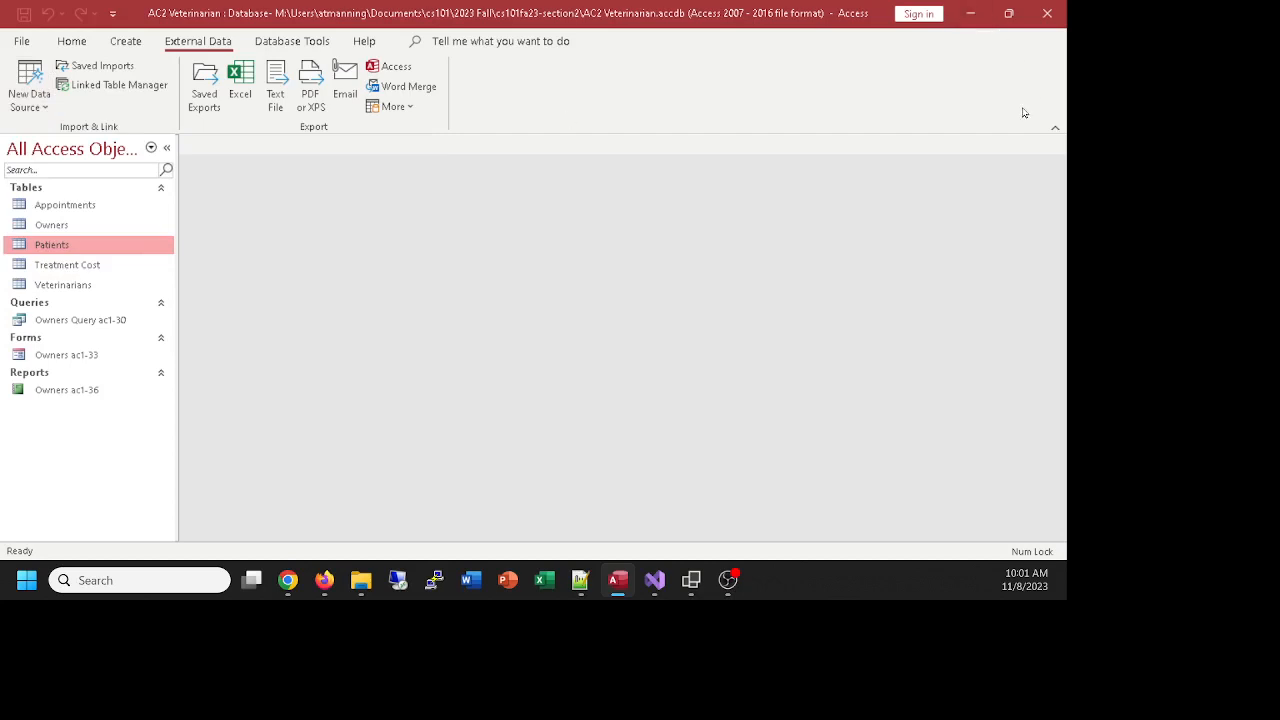
Close Access and, in Firefox, open the Access project 1 assignment from the CS 101 course's Assignments folder
click(1049, 13)
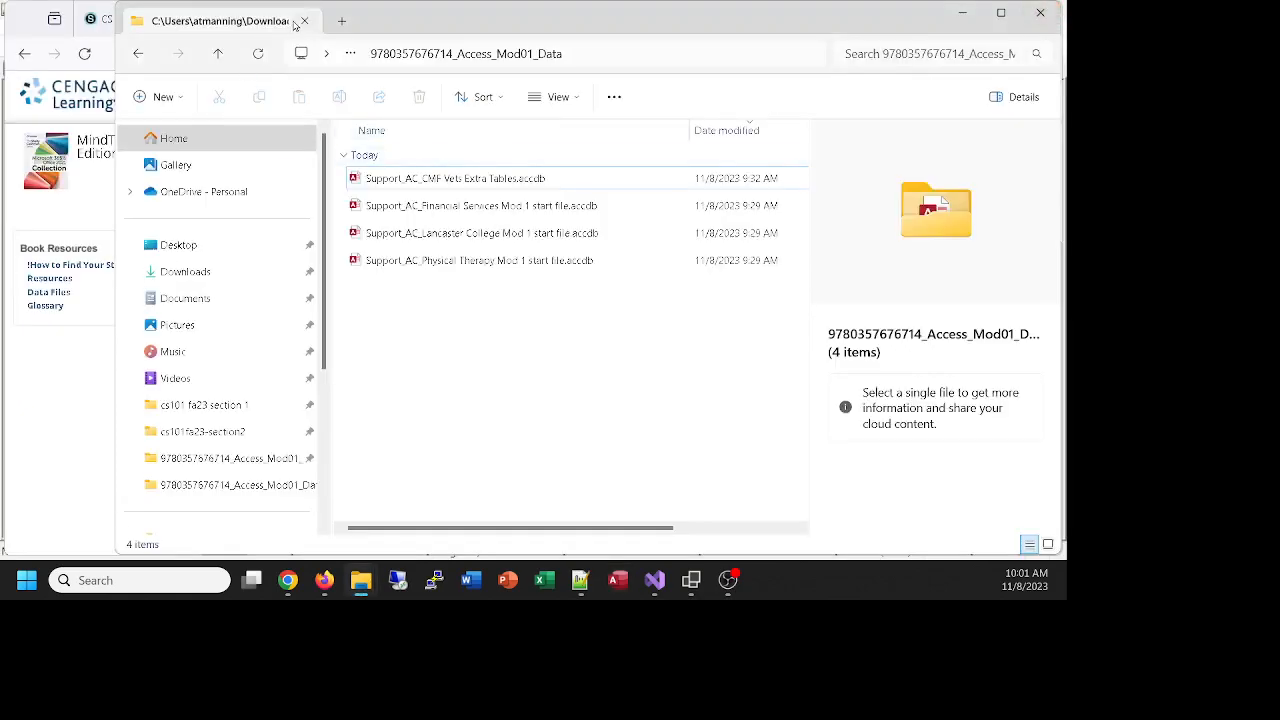
click(80, 438)
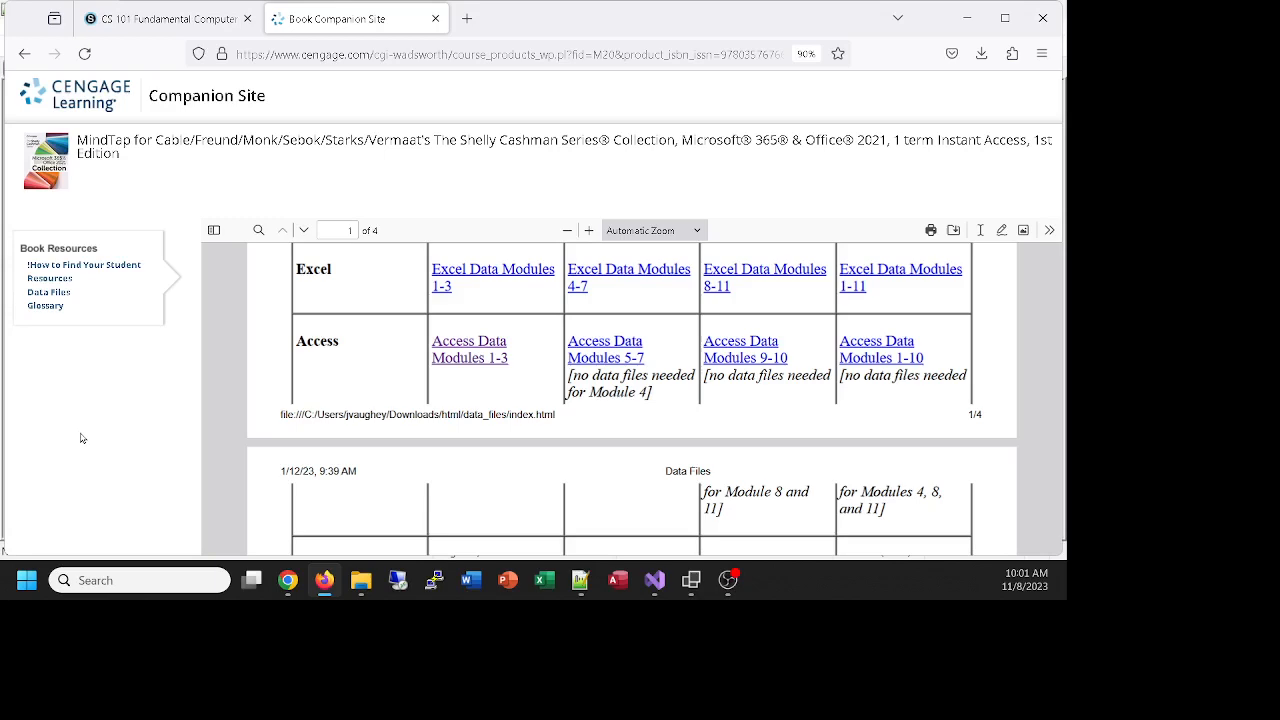
click(131, 16)
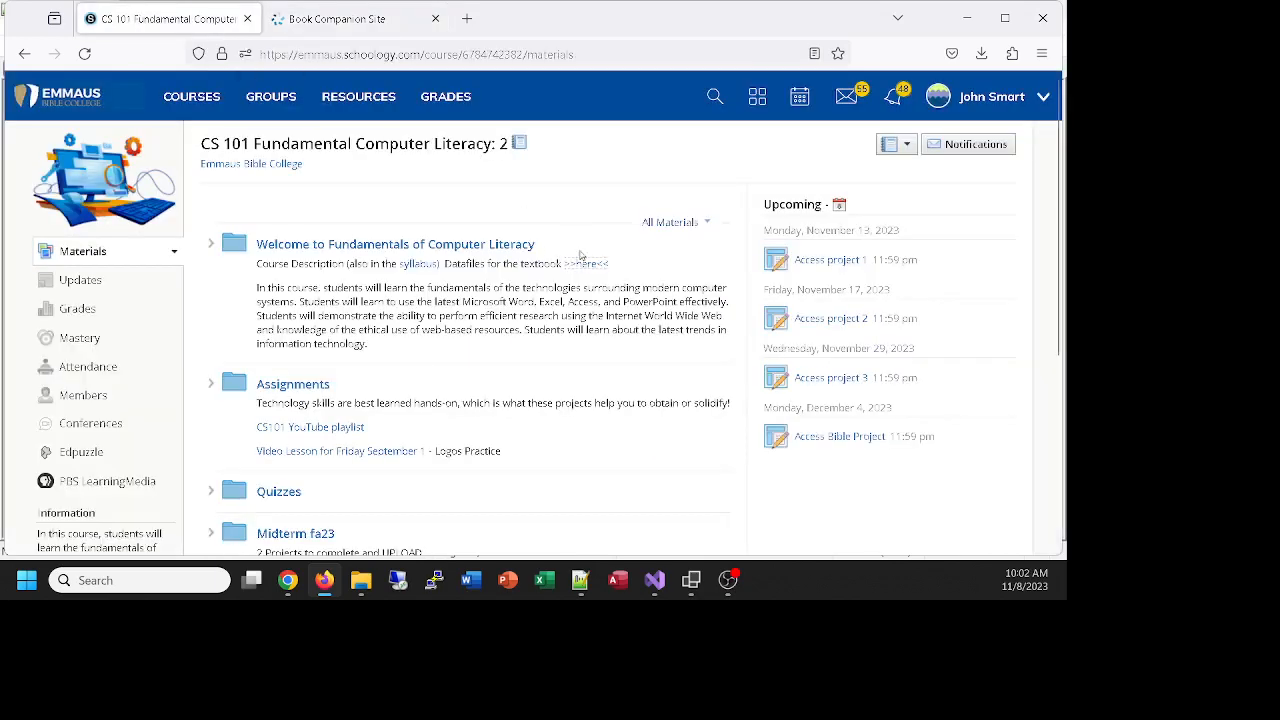
scroll(540, 250, down, 3)
click(303, 215)
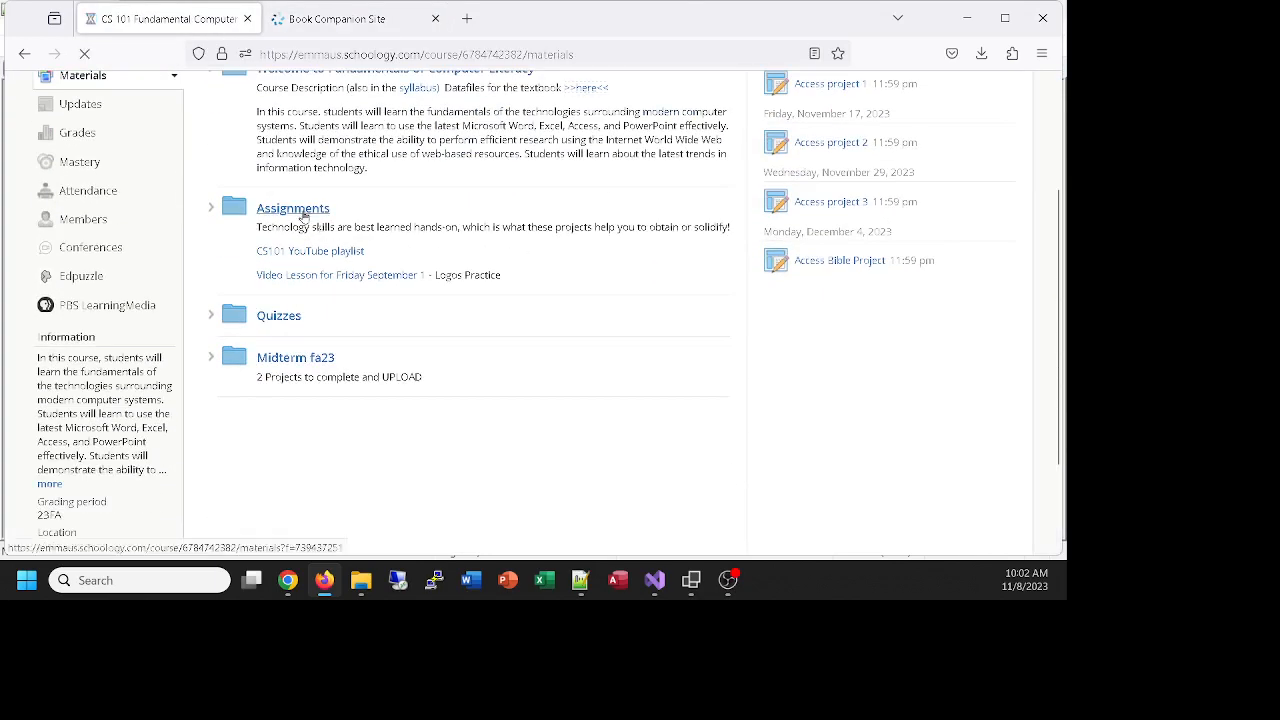
scroll(307, 220, down, 5)
scroll(307, 220, down, 15)
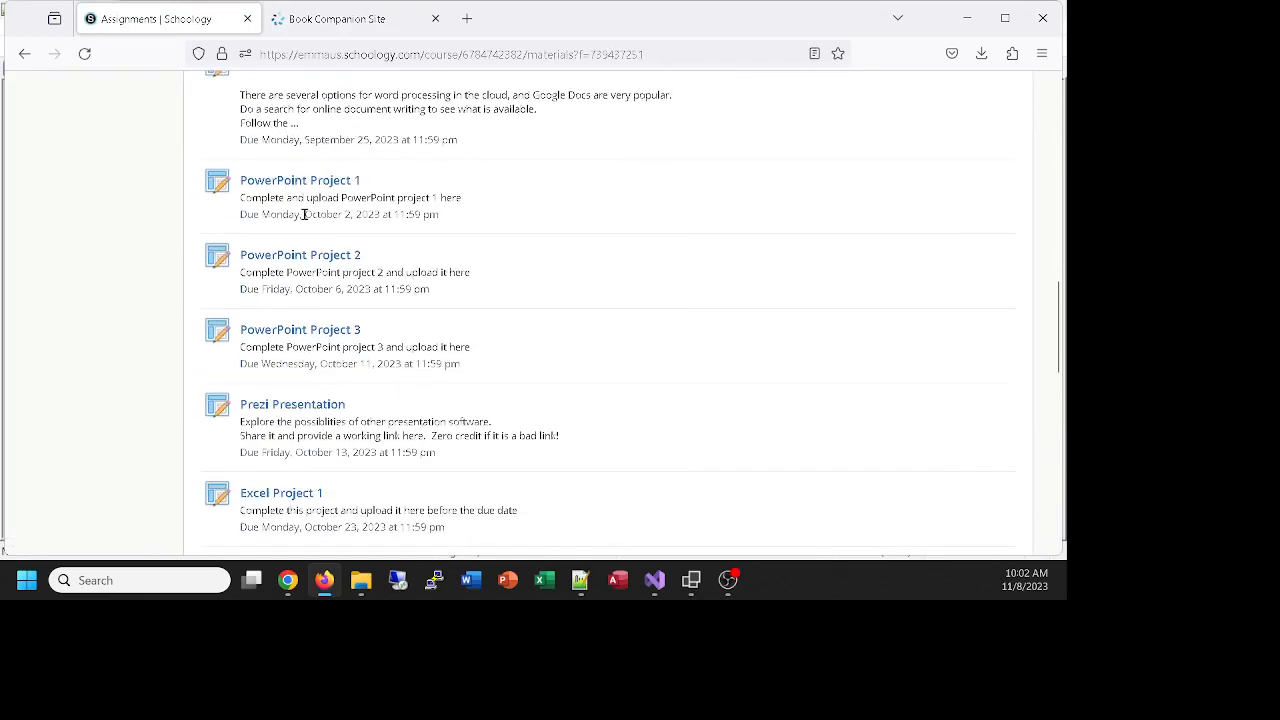
scroll(307, 220, down, 3)
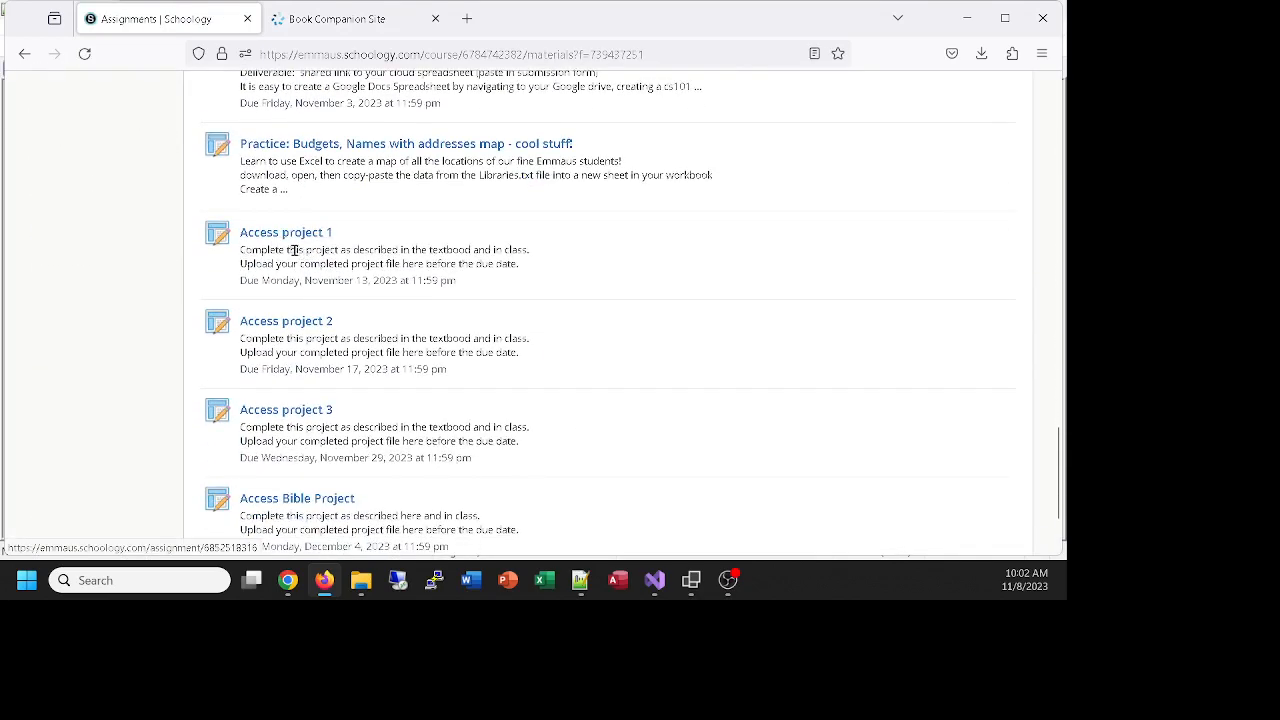
click(289, 238)
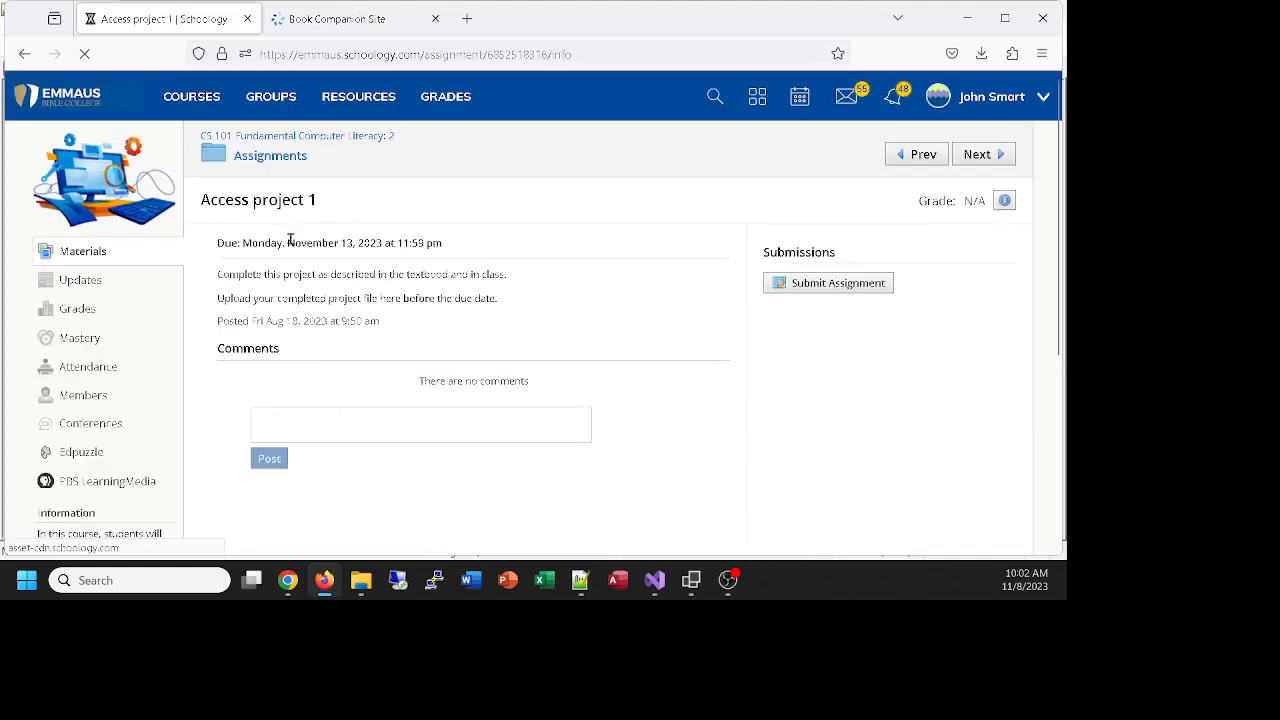
Upload AC1 Veterinarian.accdb from the cs101fa23-section2 folder and submit it to the Access project 1 assignment without a comment
click(838, 284)
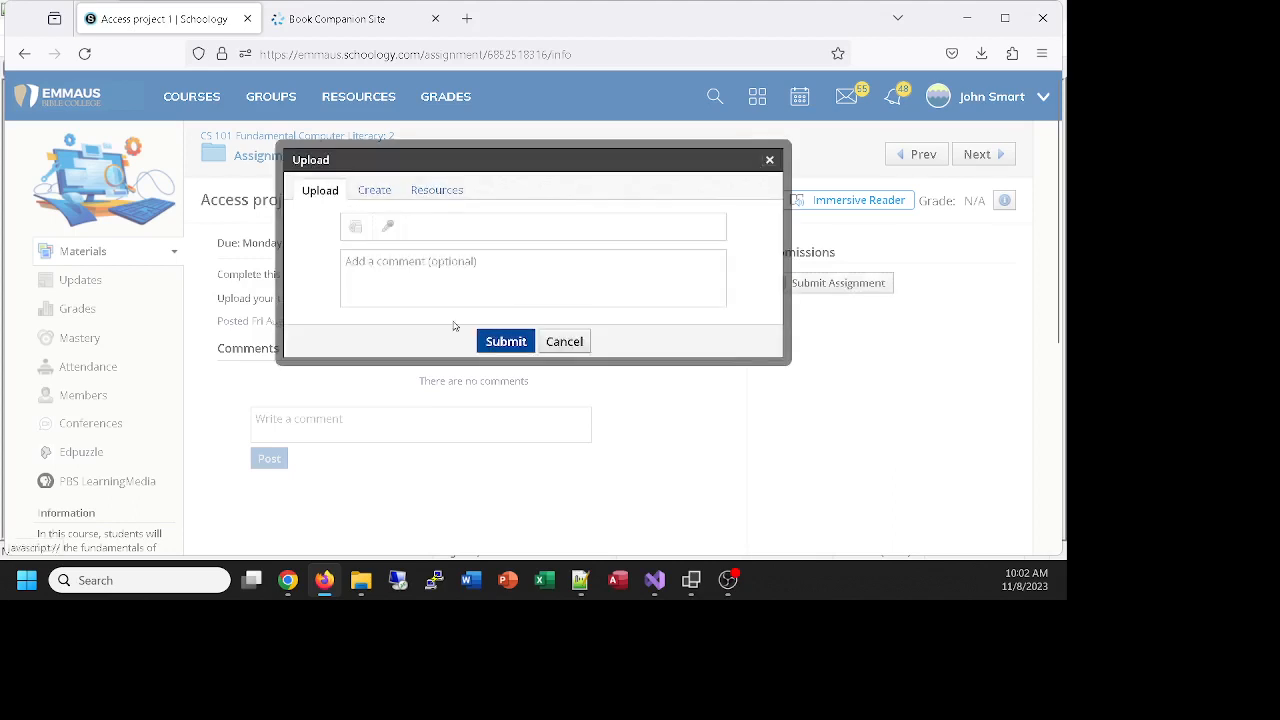
click(355, 226)
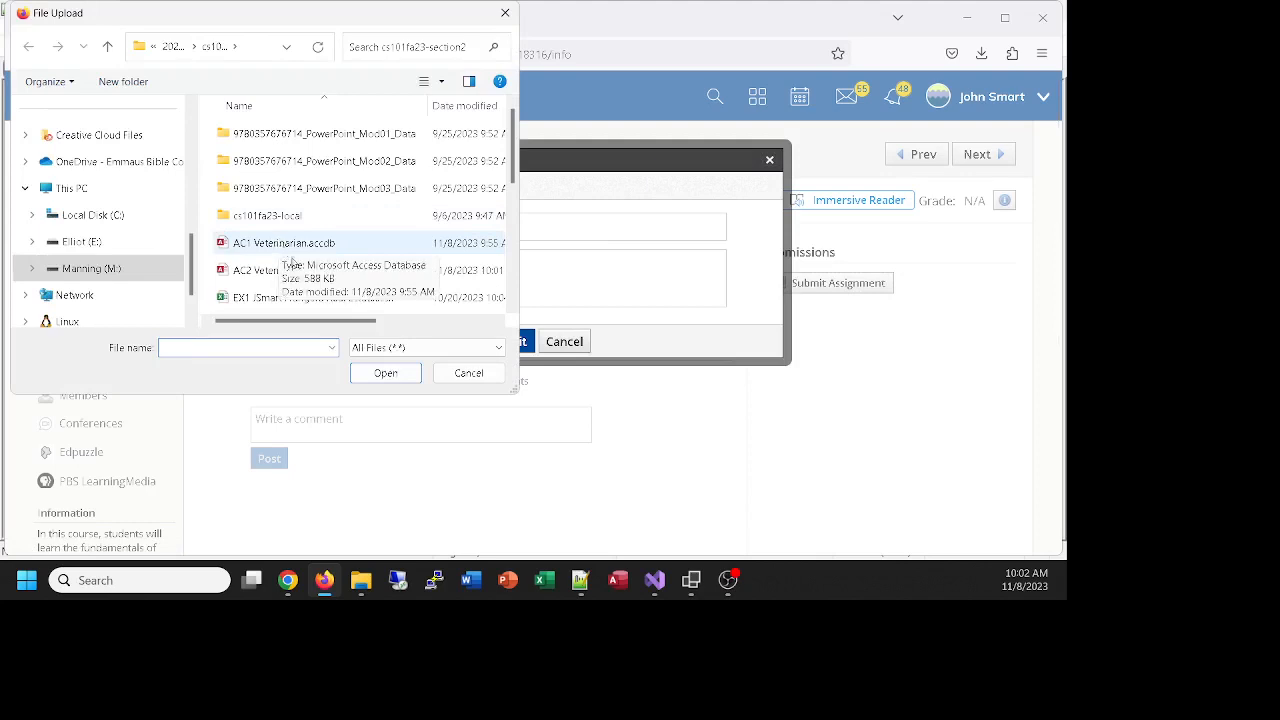
click(285, 47)
click(285, 47)
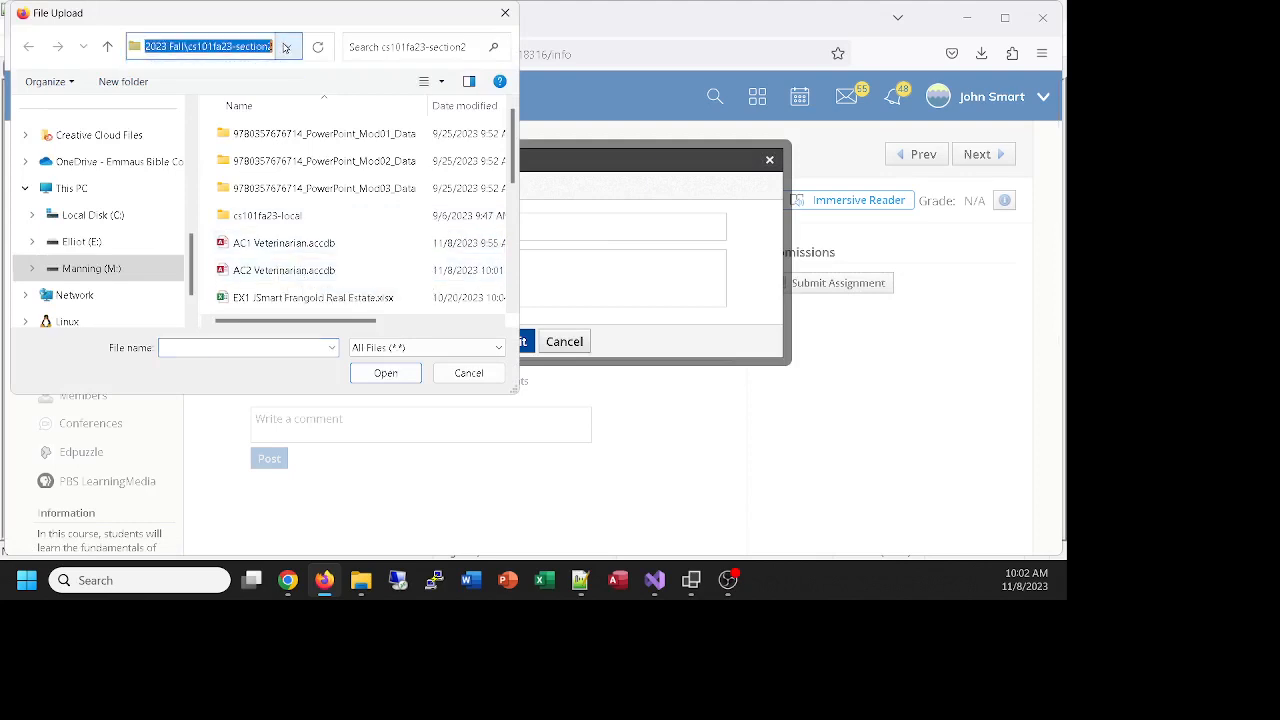
double_click(288, 245)
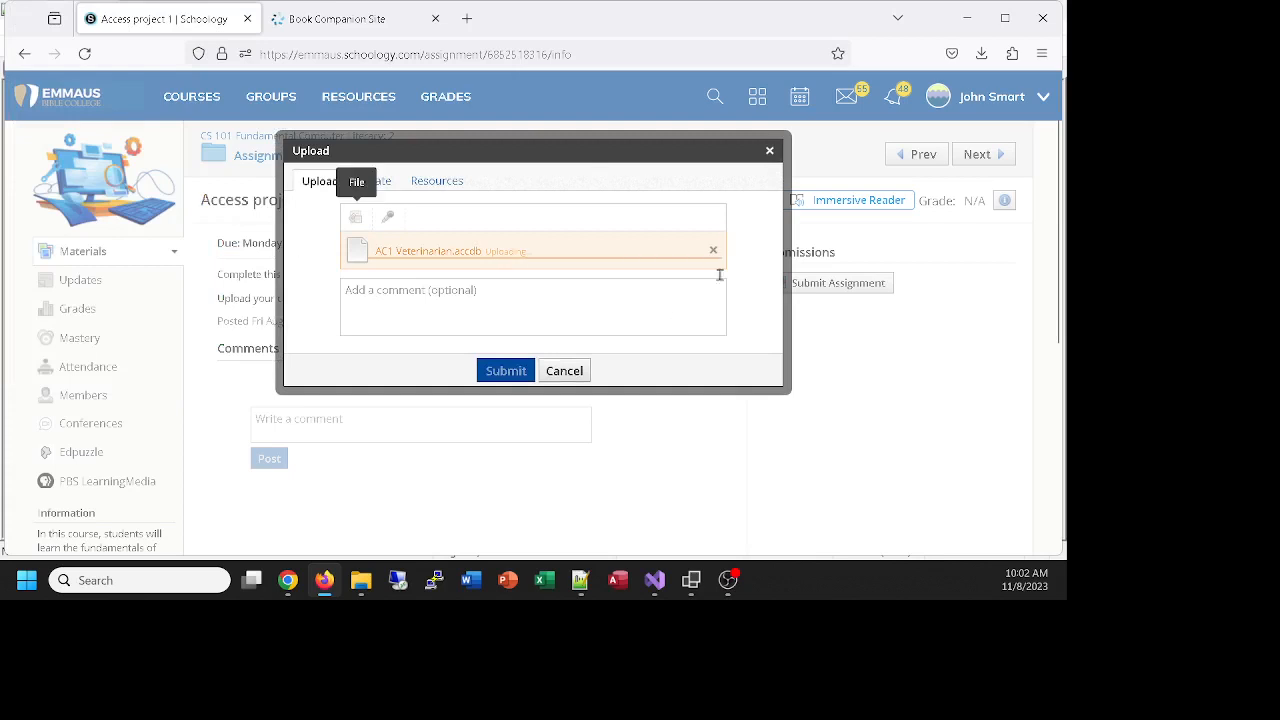
click(406, 292)
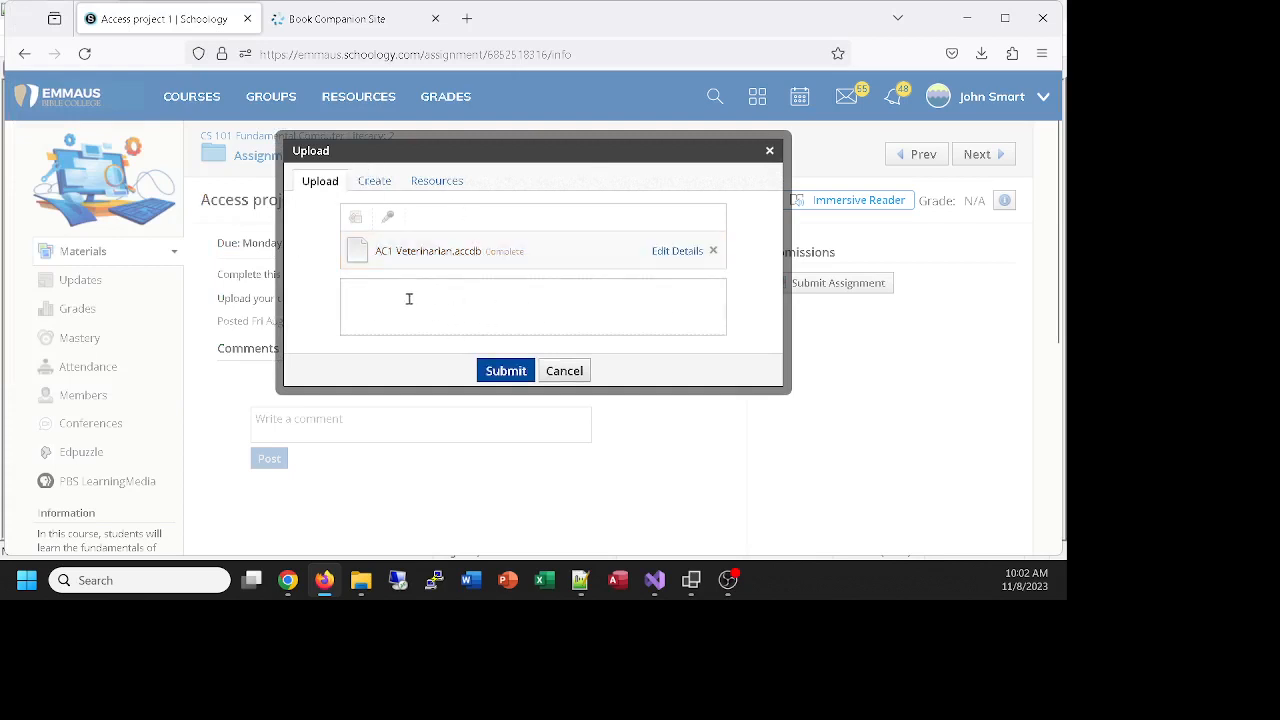
click(519, 368)
click(510, 372)
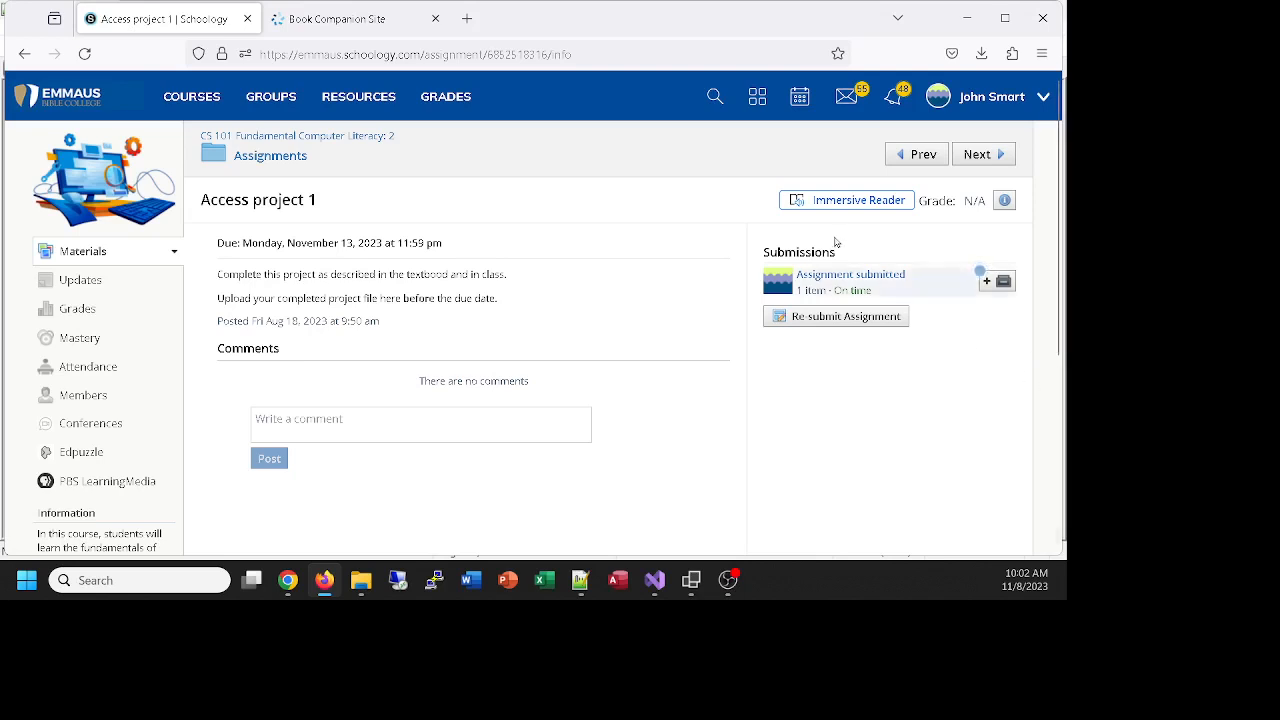
Start Access and open the AC2 Veterinarian.accdb database from the recent files
click(617, 580)
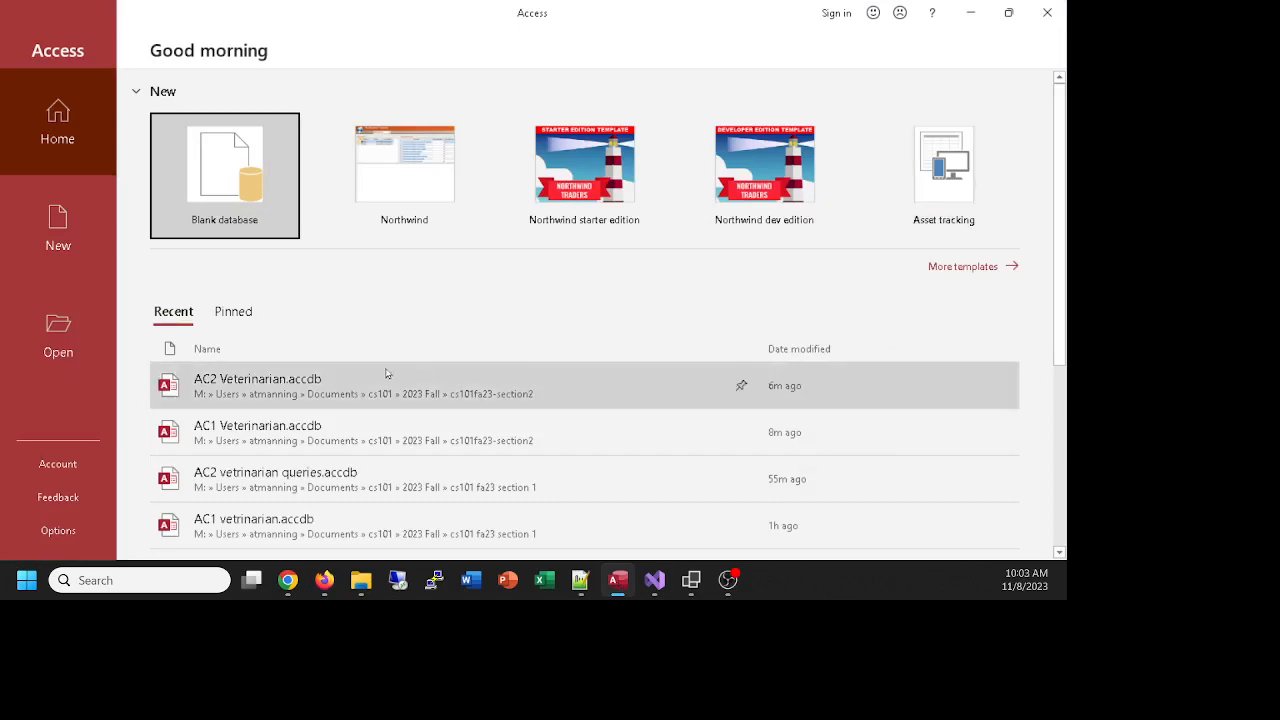
click(255, 385)
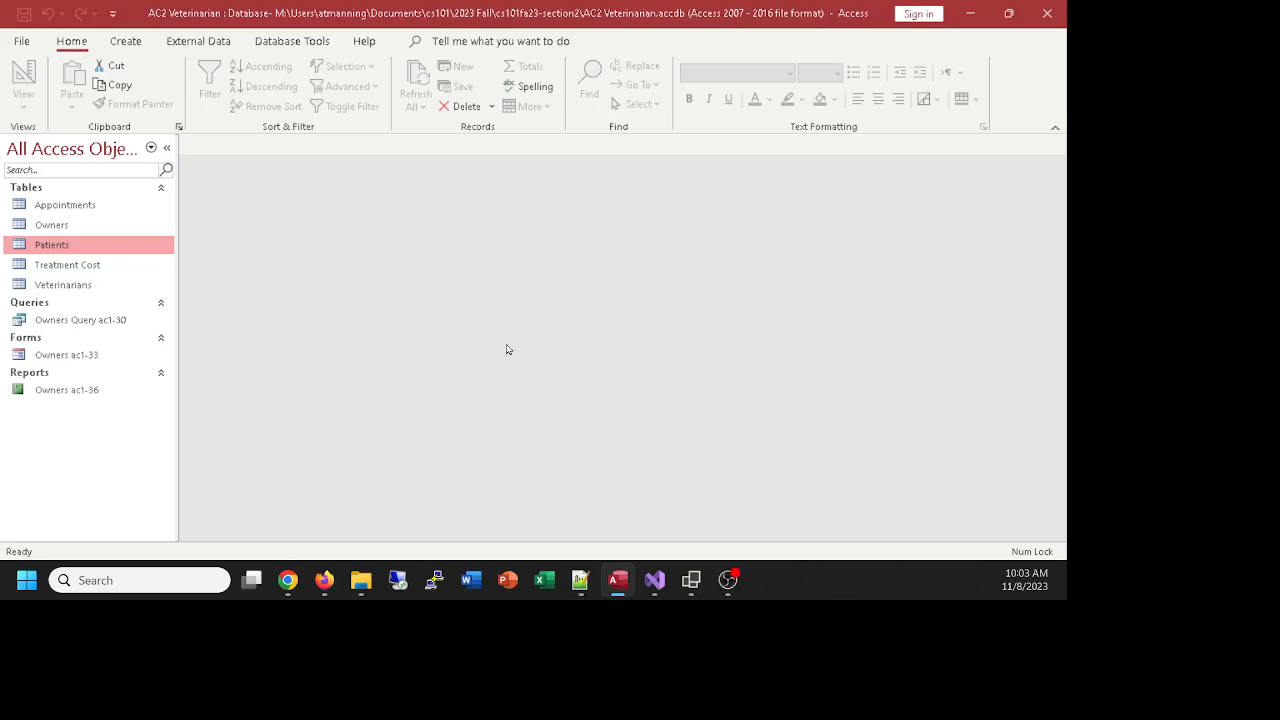
Switch to Firefox and run a Google search for "bible" in a new tab
mouse_move(334, 590)
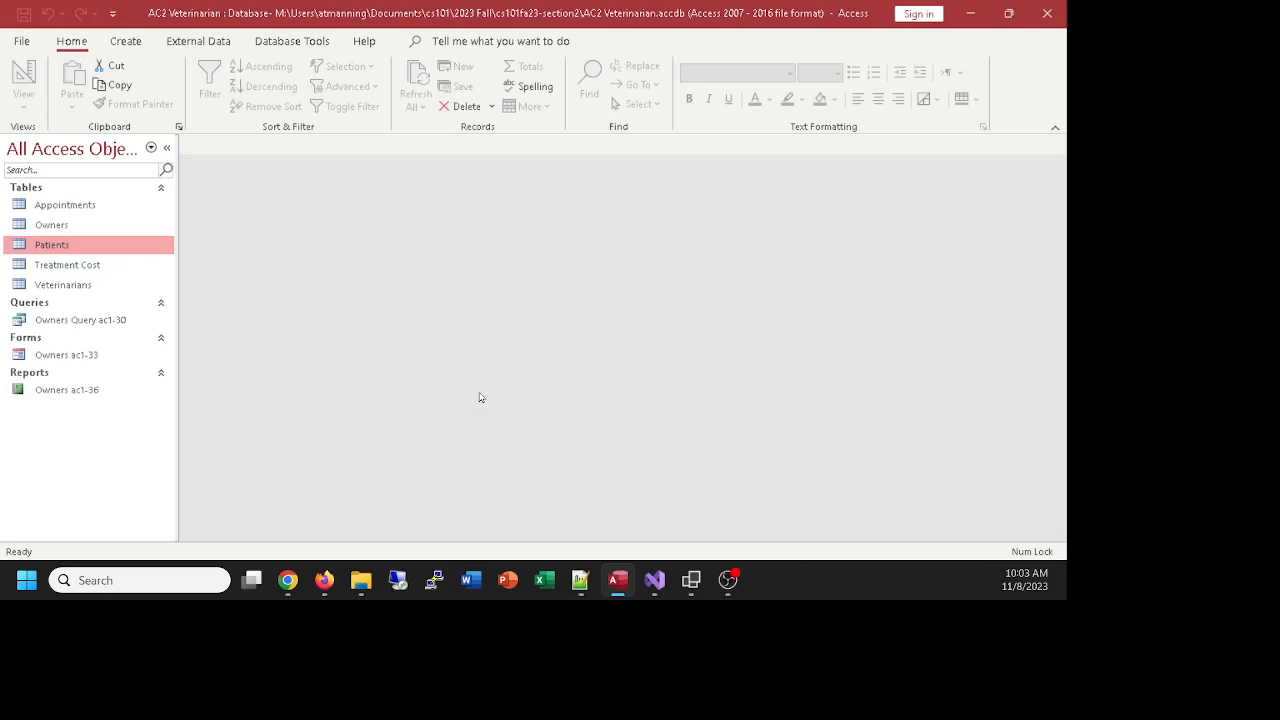
click(296, 585)
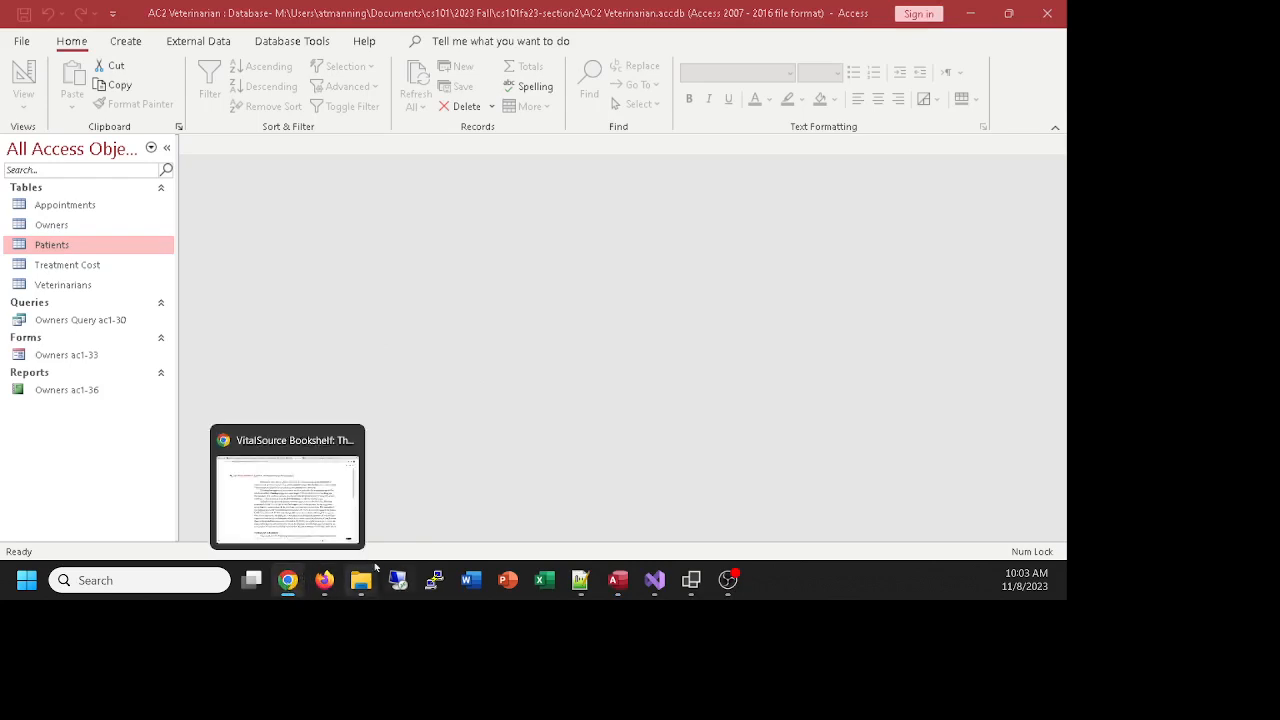
click(324, 580)
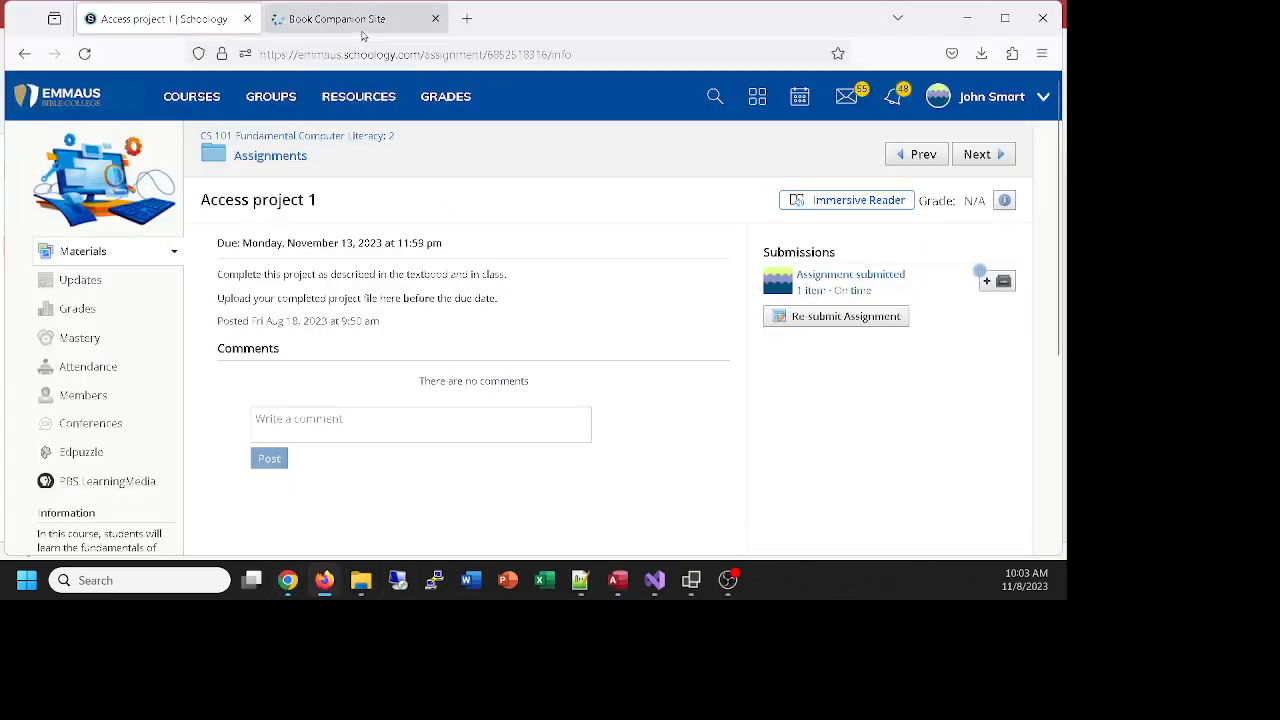
click(467, 18)
click(411, 55)
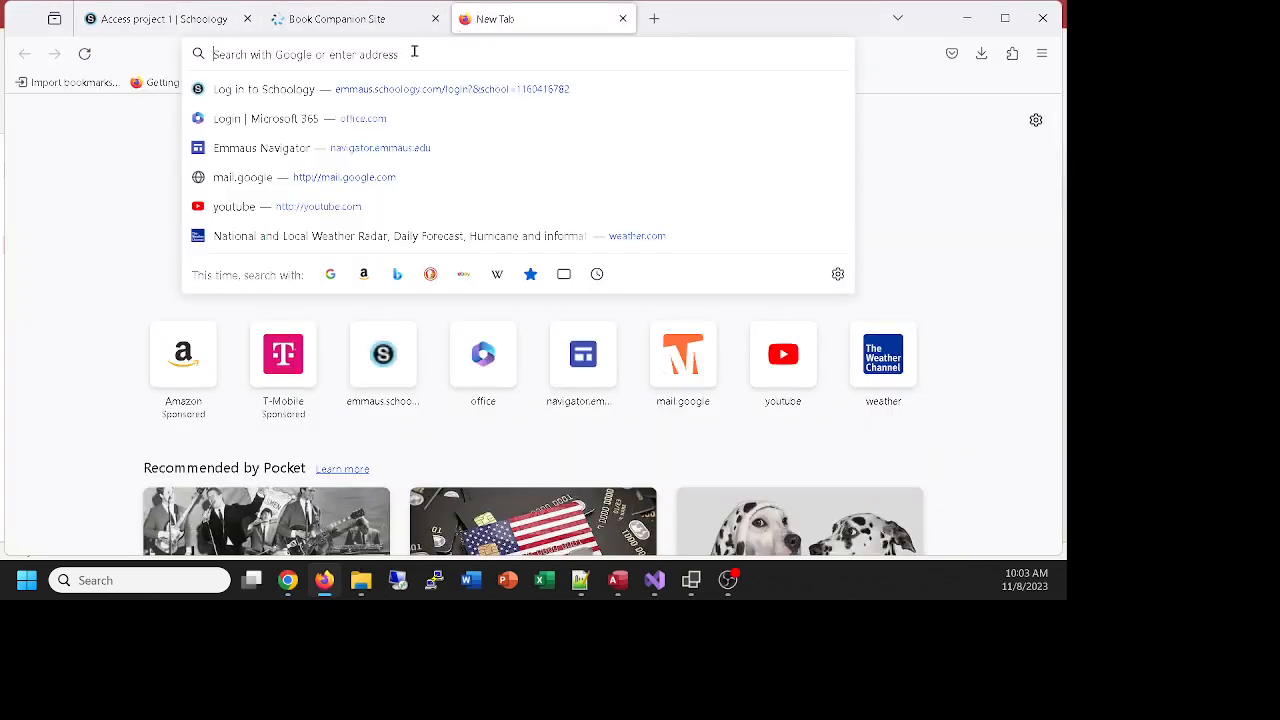
text(bible)
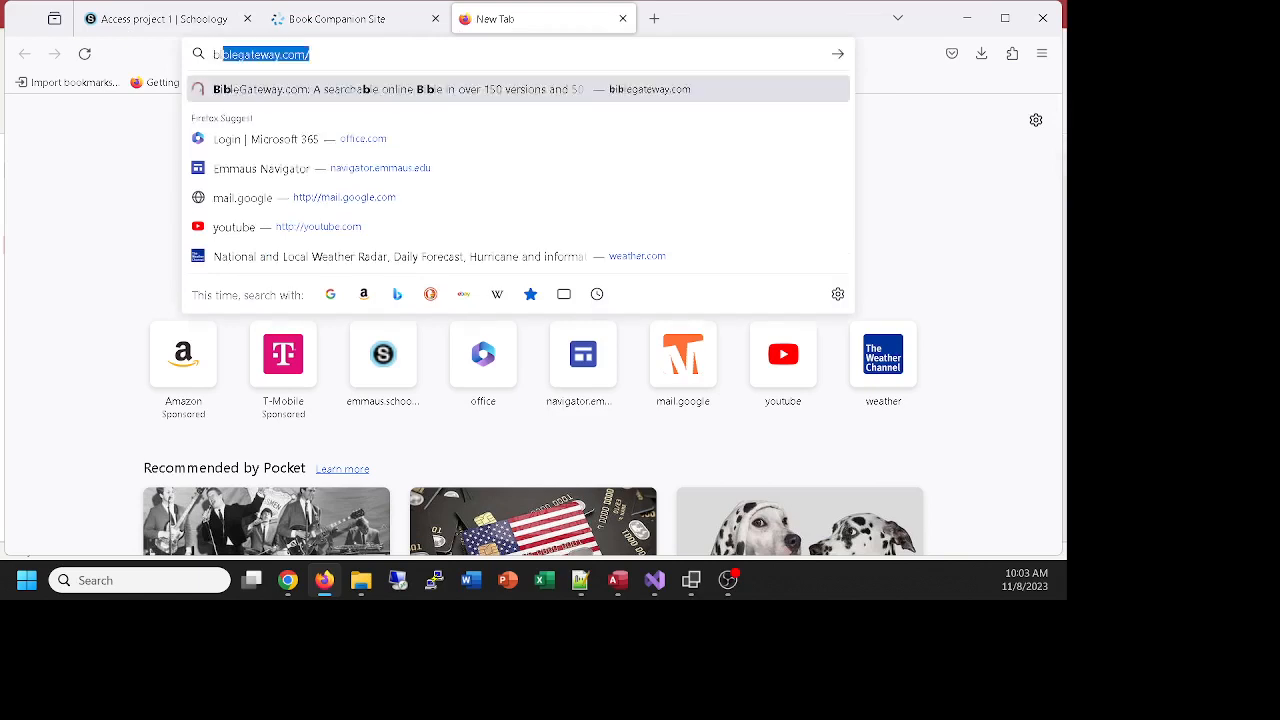
key(BackSpace)
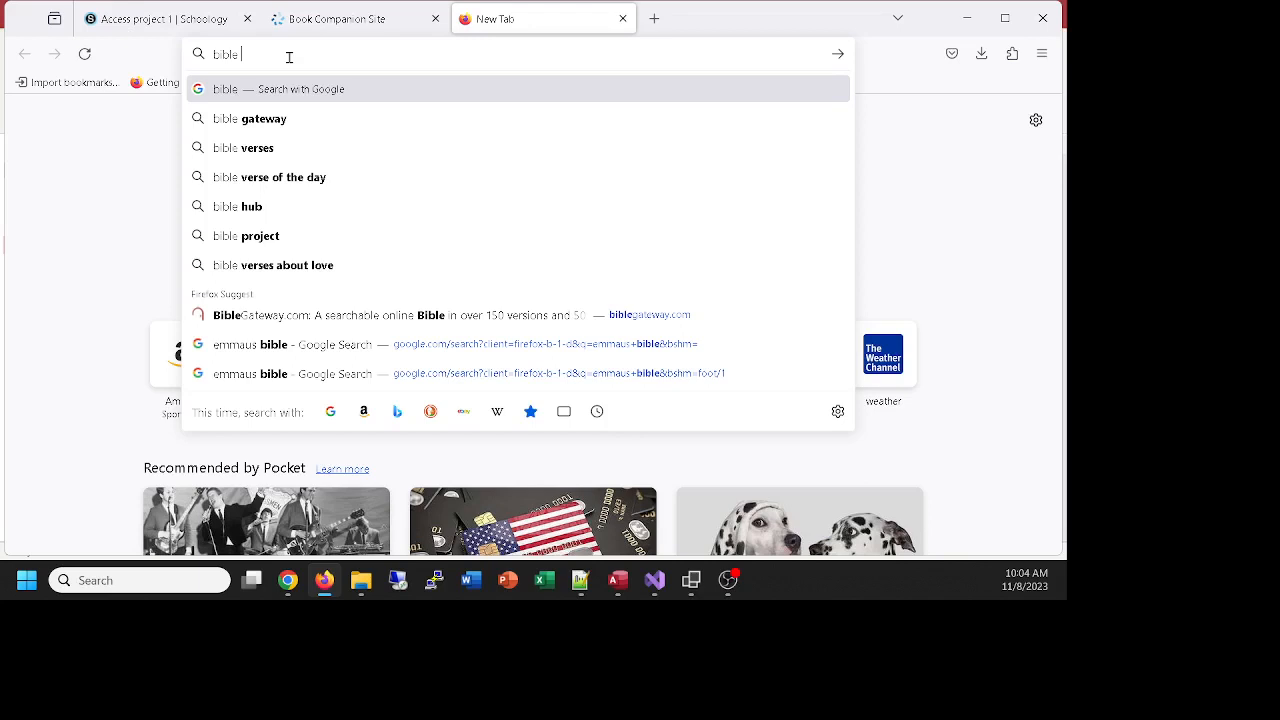
key(Return)
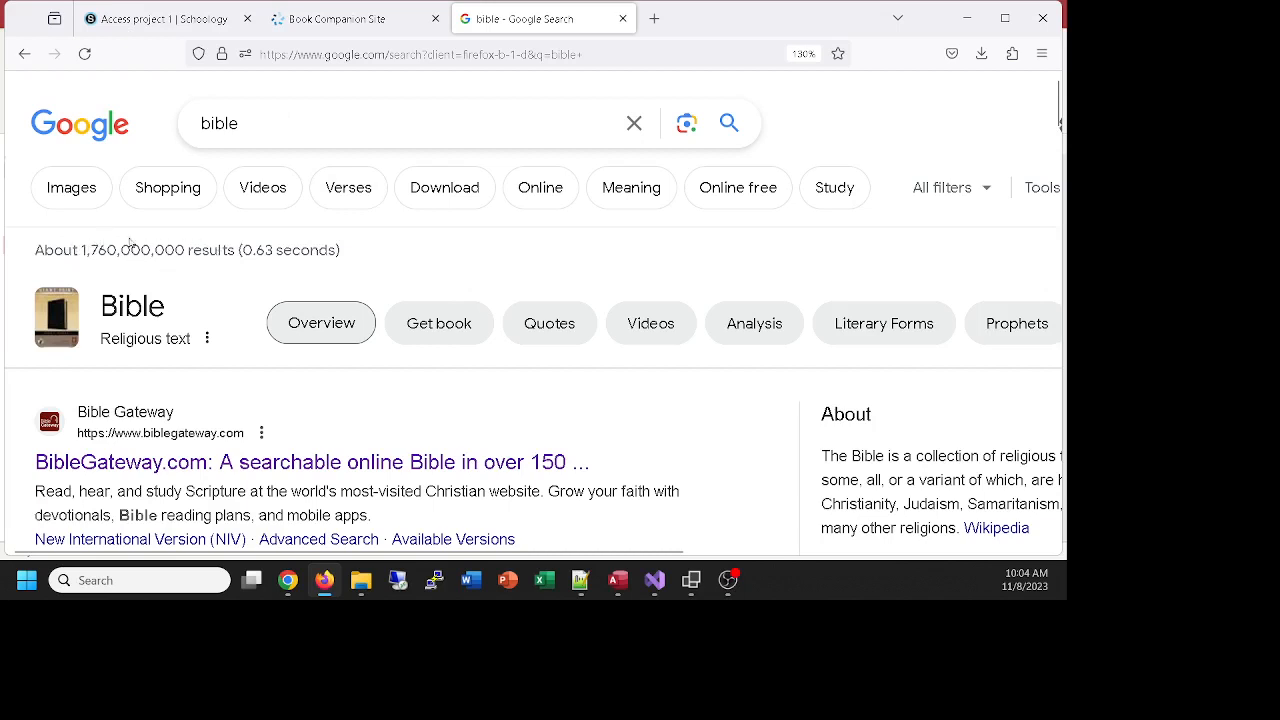
Refine the Google search to require both terms with the query "+bible +thanksgiving"
click(254, 125)
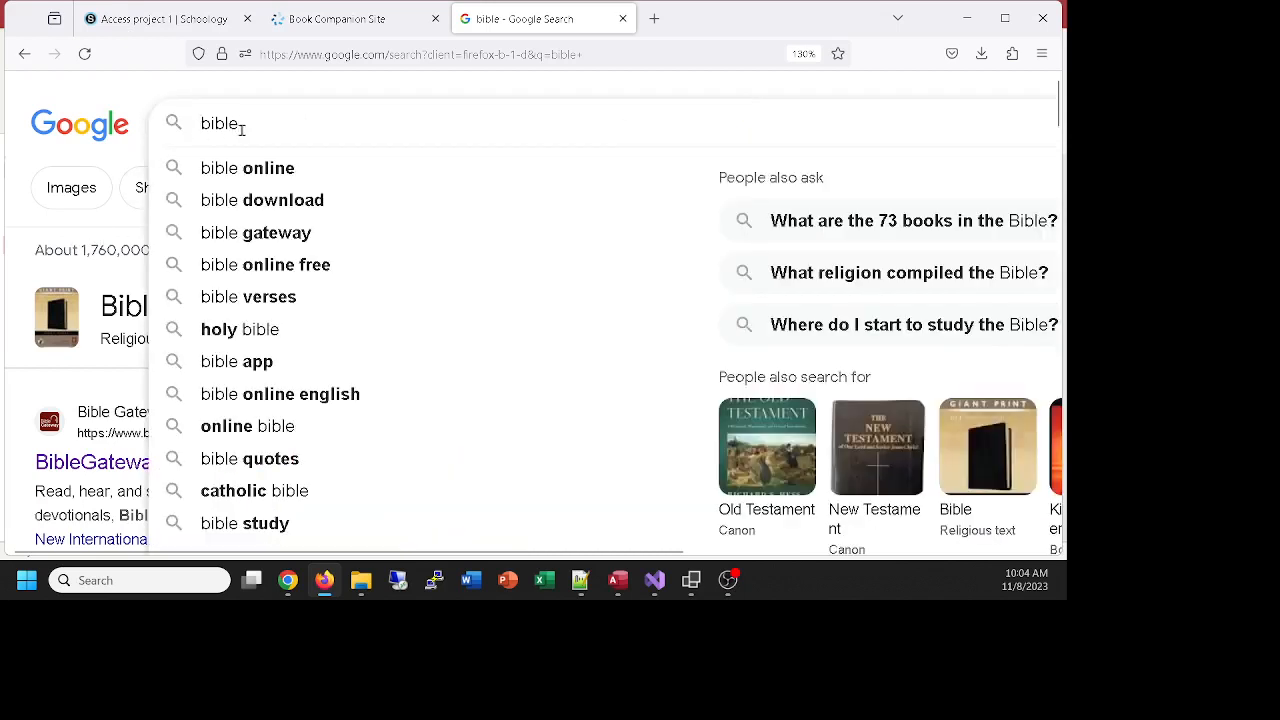
text(+)
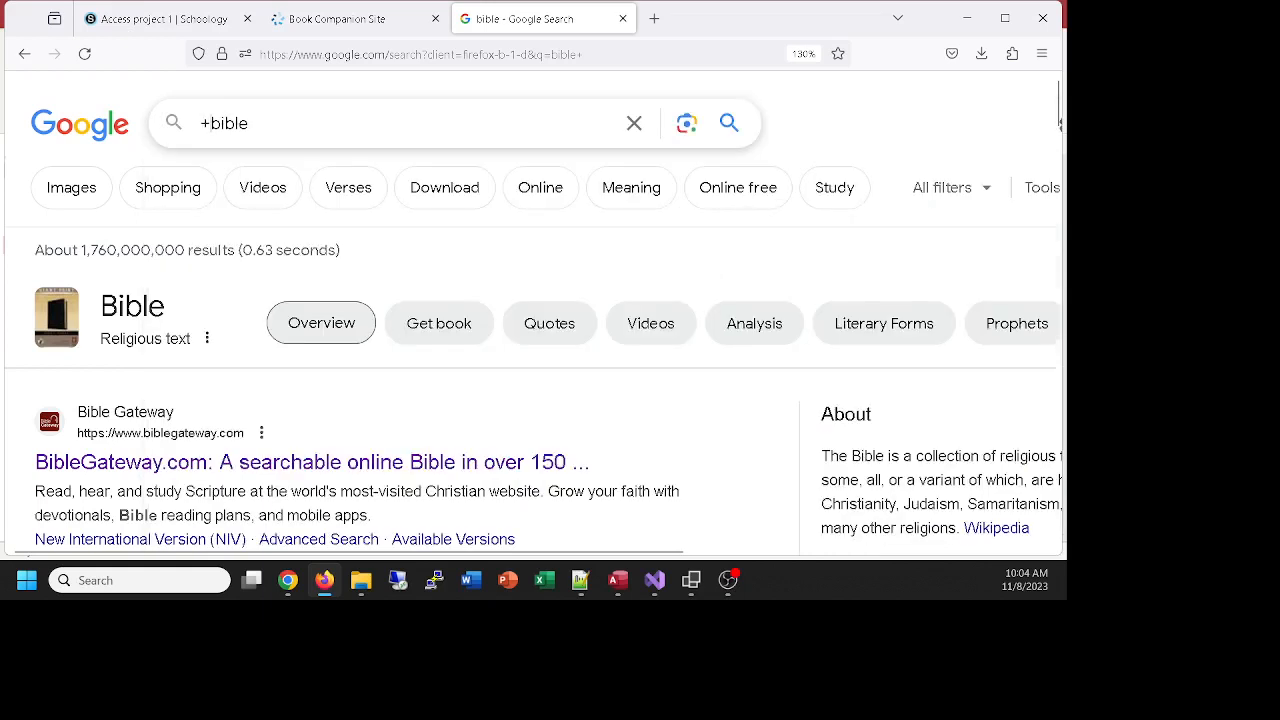
click(331, 128)
text(+)
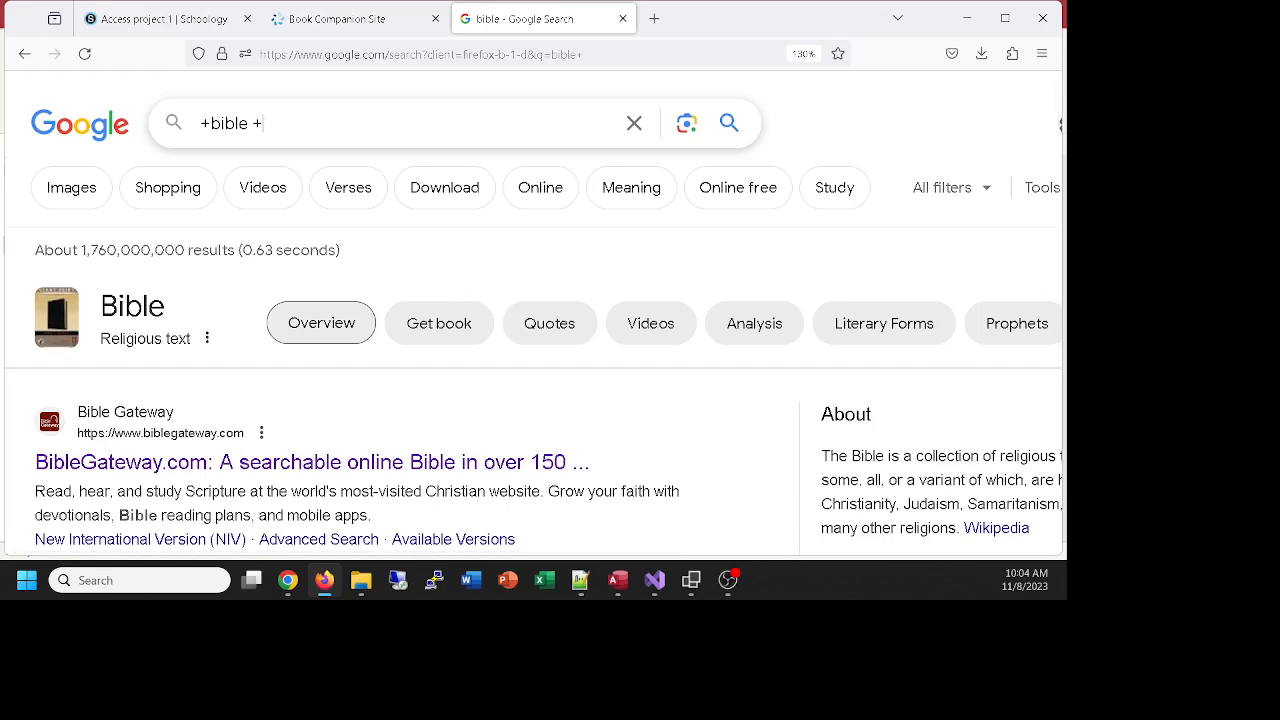
text(than)
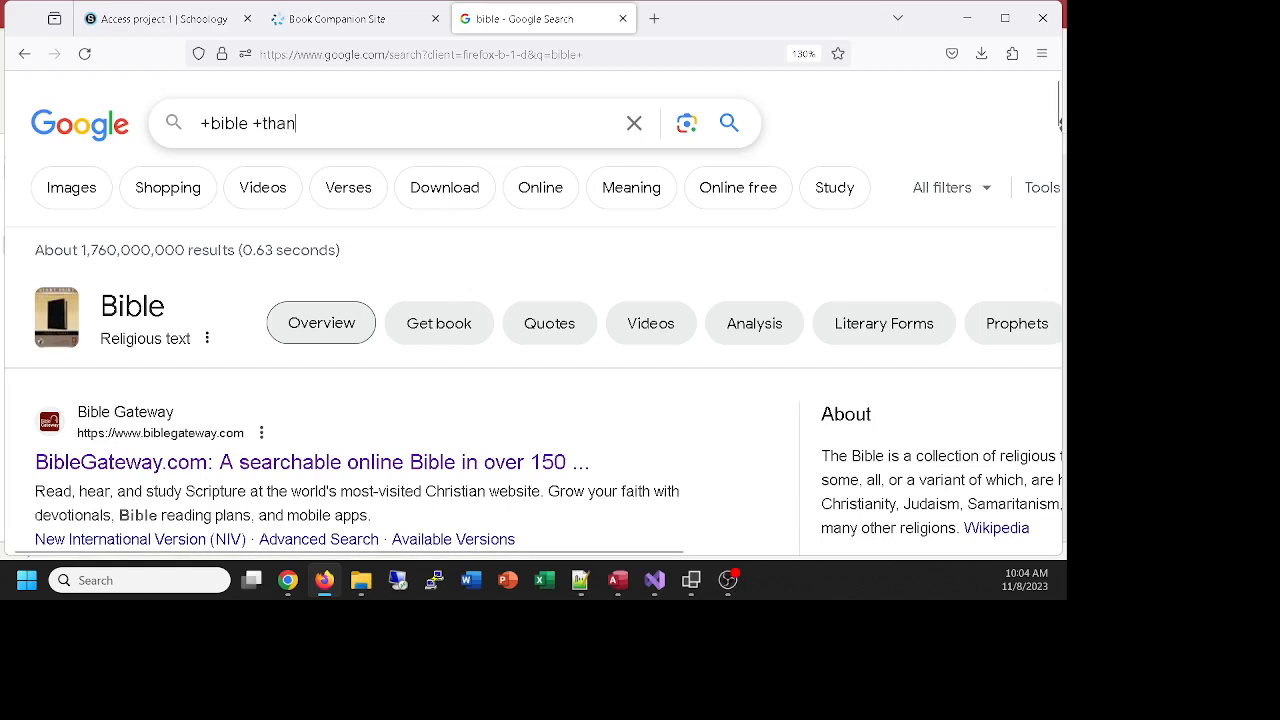
text(ksgiving)
drag(252, 124, 262, 124)
click(396, 122)
key(Return)
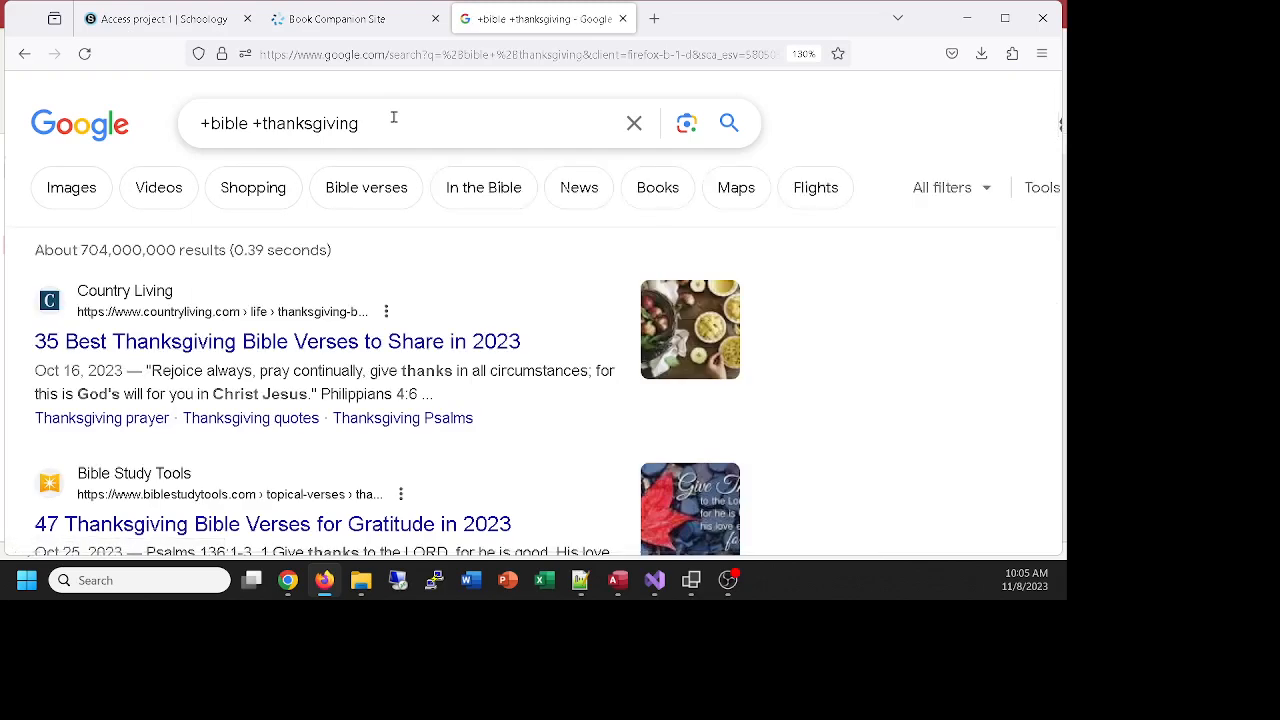
Extend the Google query with "-turkey" to exclude that term and run the search
click(422, 128)
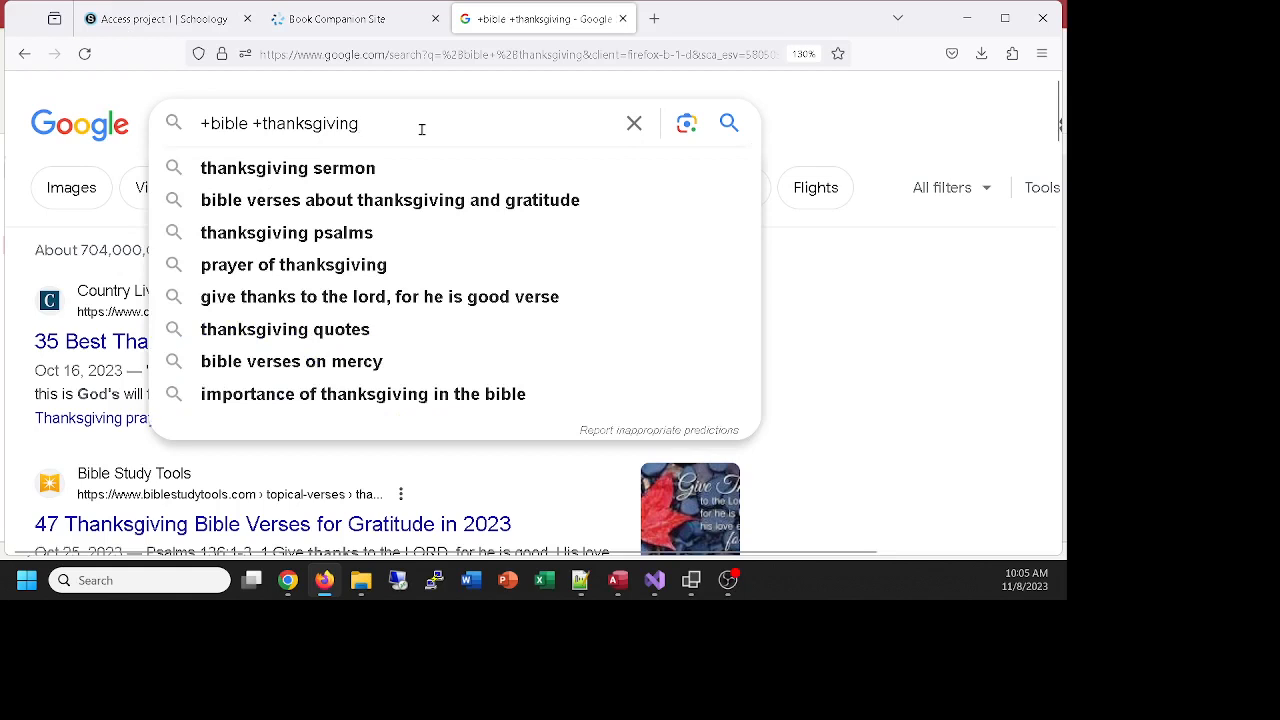
key(Escape)
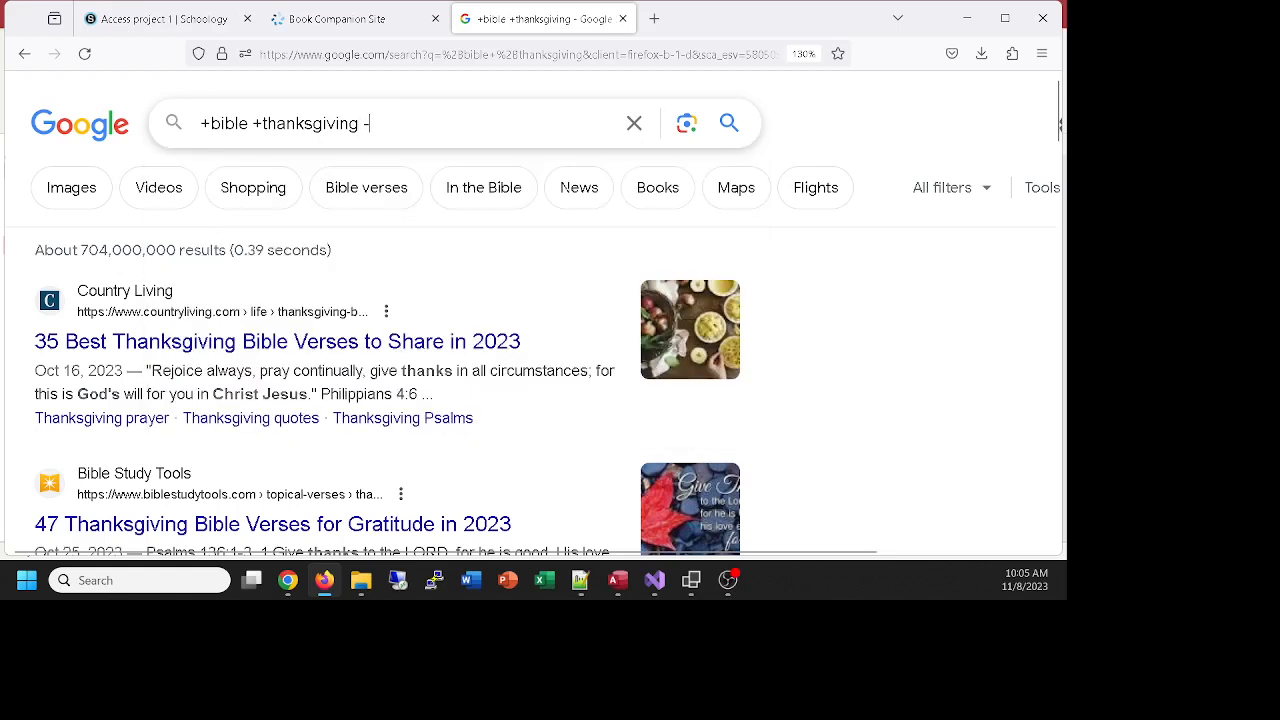
text(-turkeyh)
key(BackSpace)
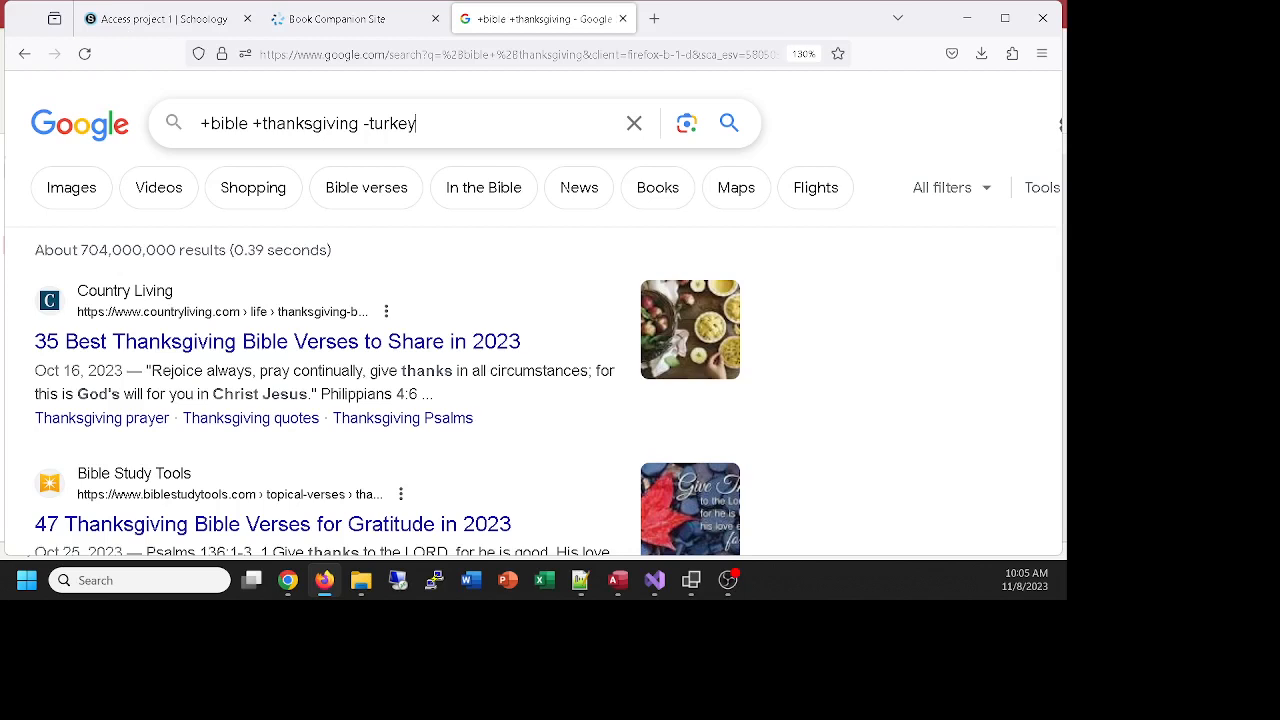
key(Return)
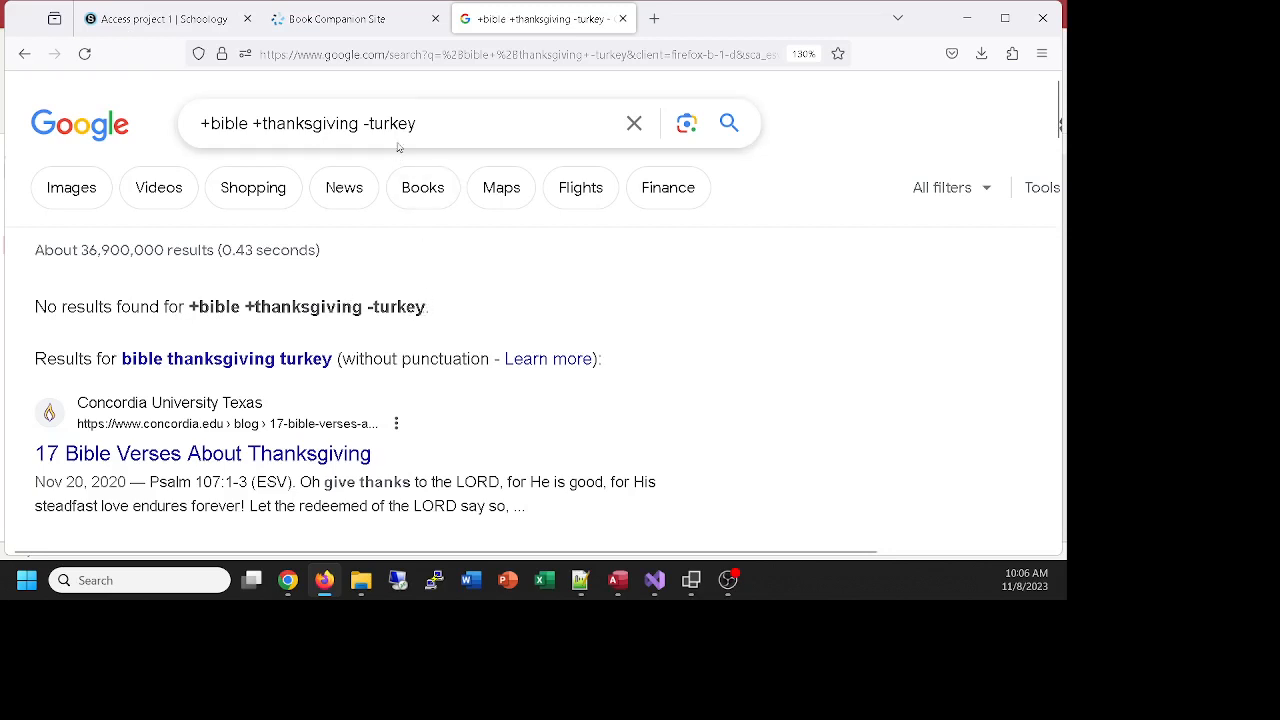
Remove the "-turkey" exclusion from the query and rerun the search for comparison
drag(418, 123, 364, 126)
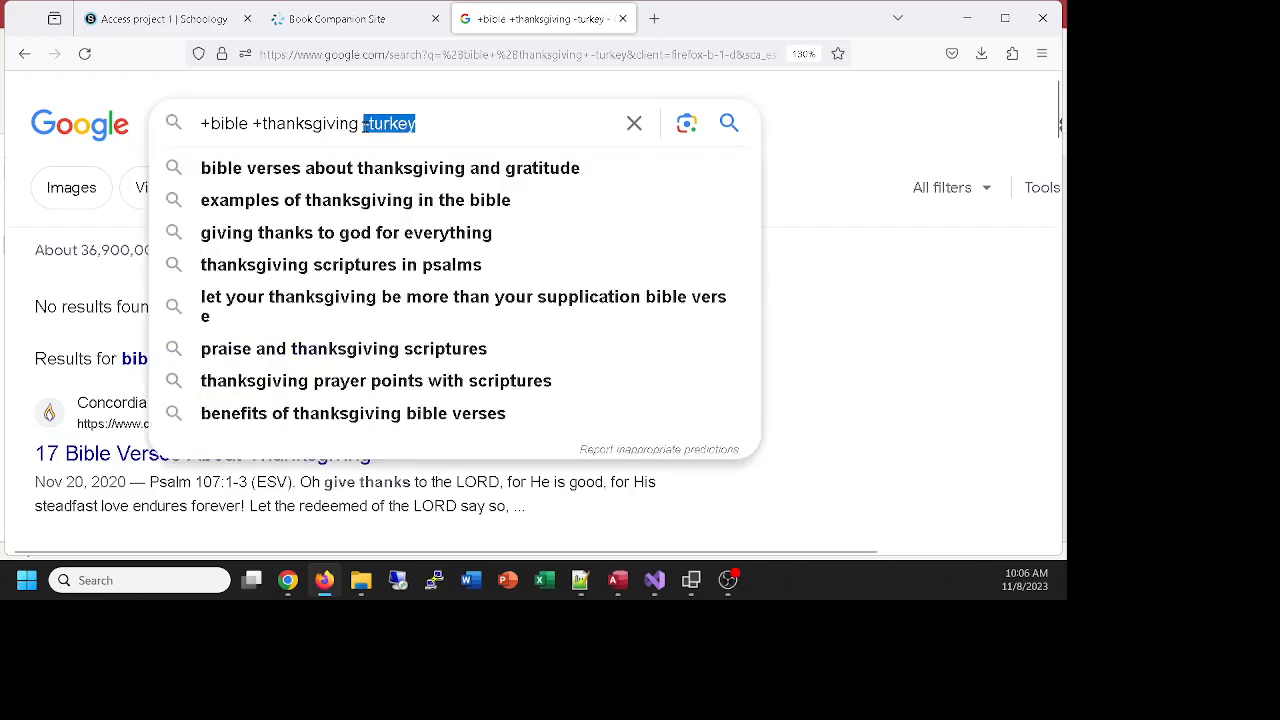
key(BackSpace)
key(Return)
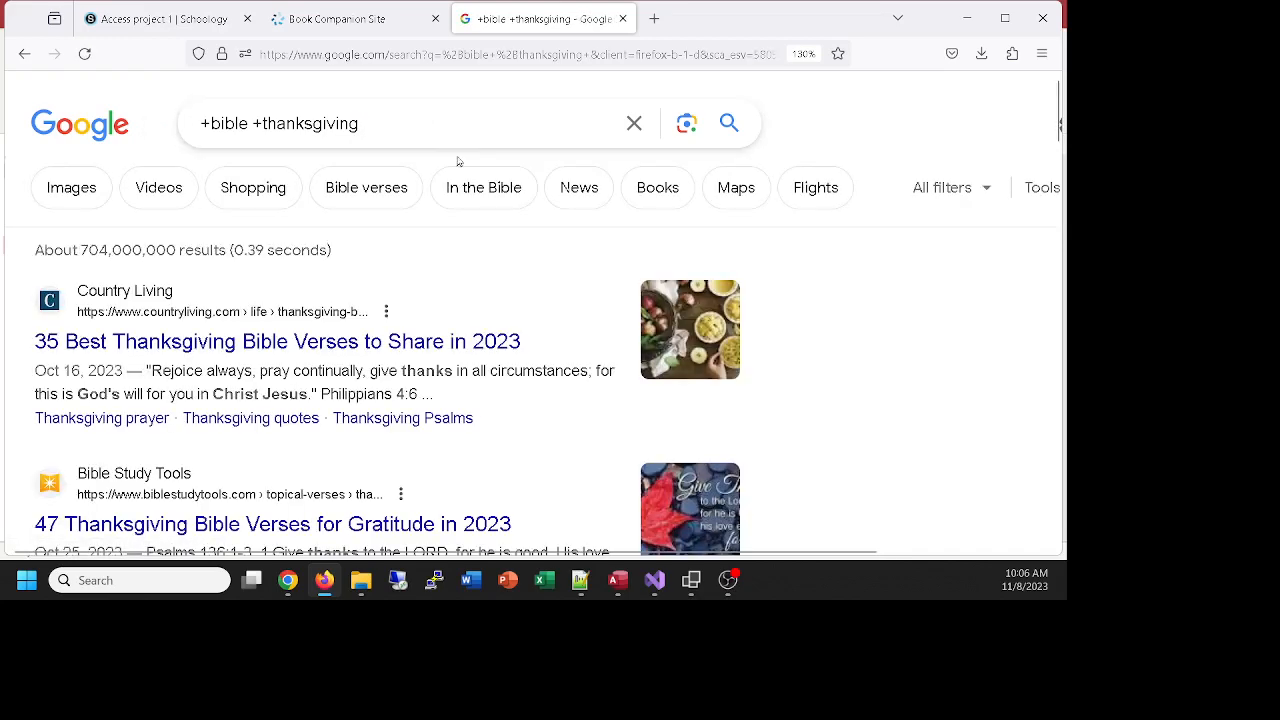
Search again for "+bible +thanksgiving -turkey" and look over the top of the results page
click(399, 118)
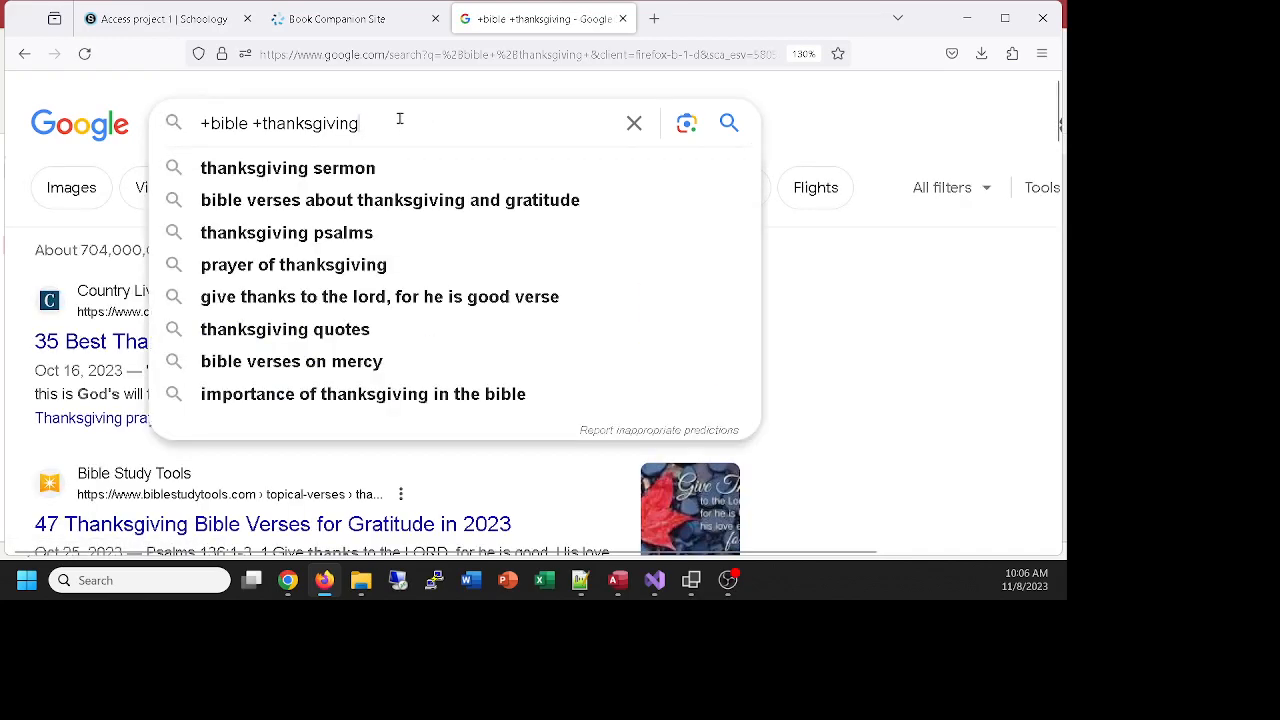
text(-)
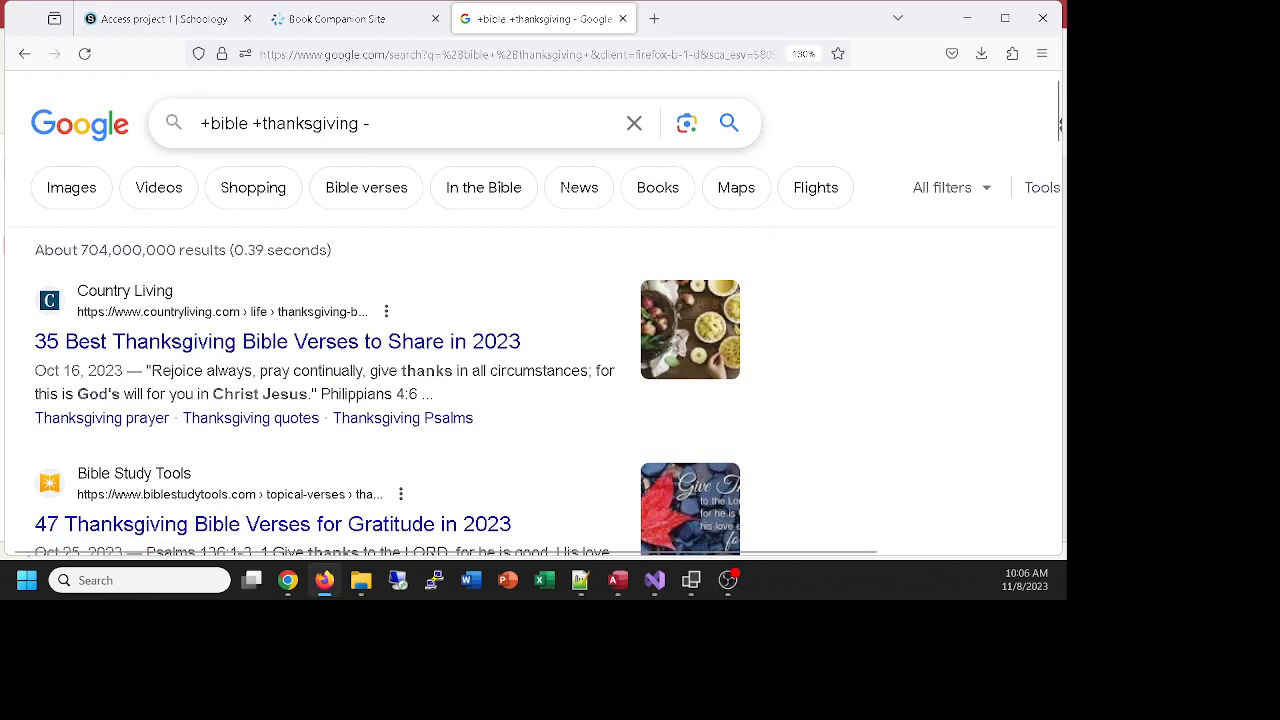
text(turkey)
key(Return)
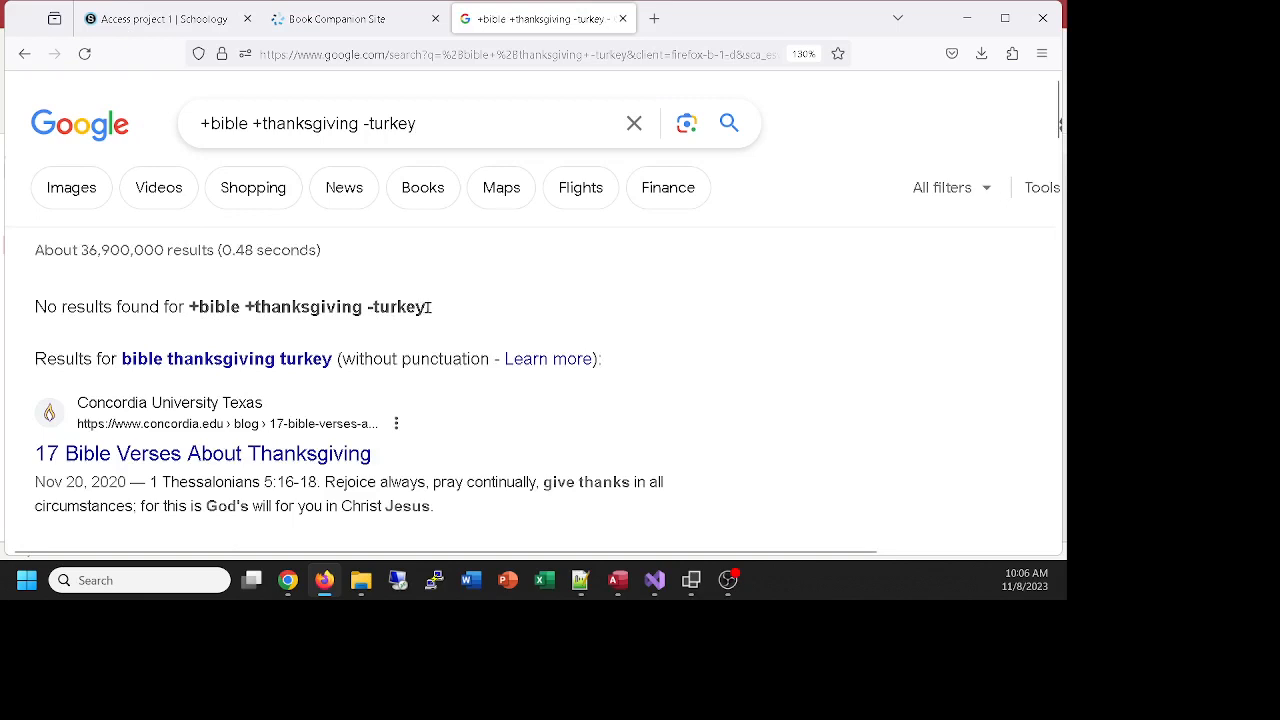
scroll(273, 383, down, 2)
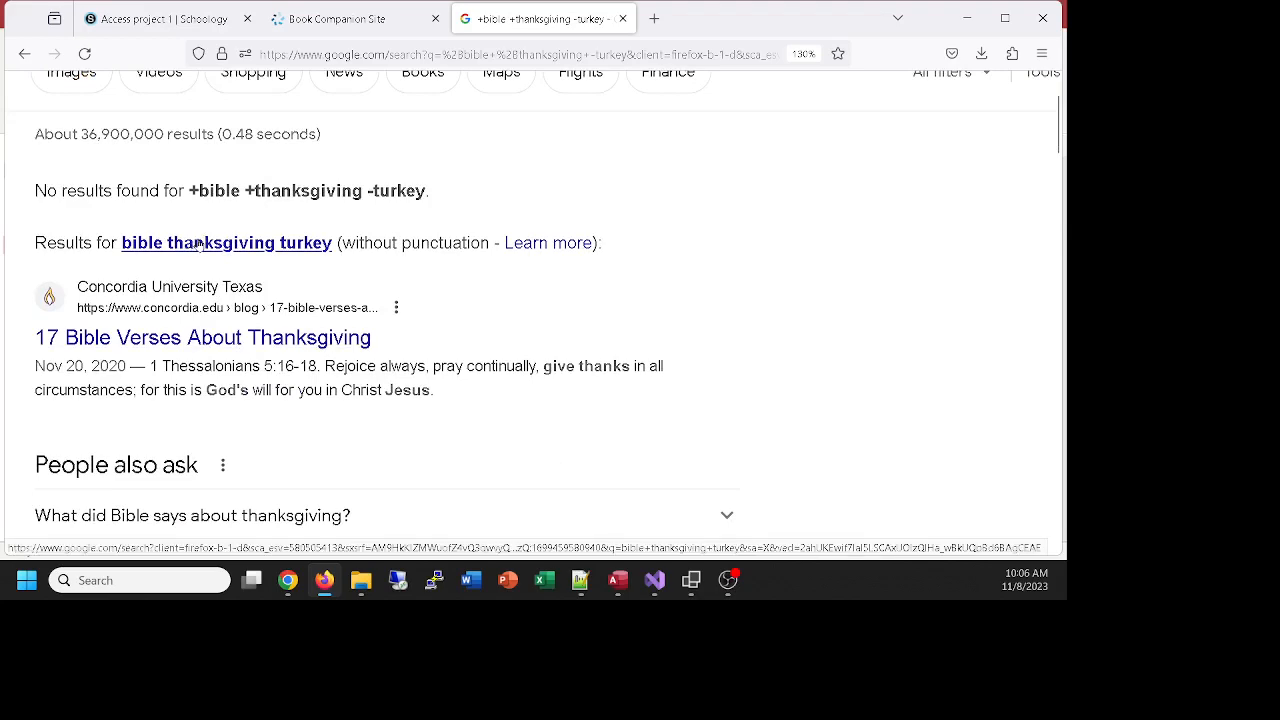
scroll(198, 245, up, 2)
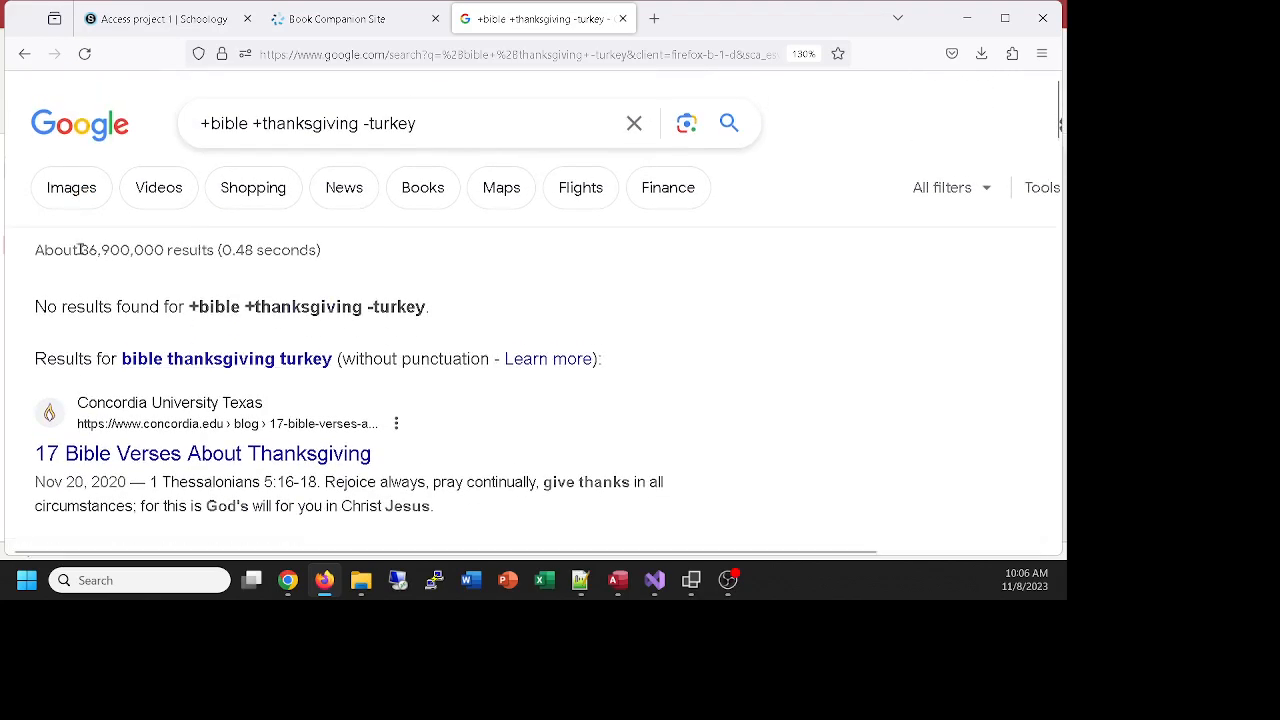
click(428, 119)
drag(428, 119, 194, 138)
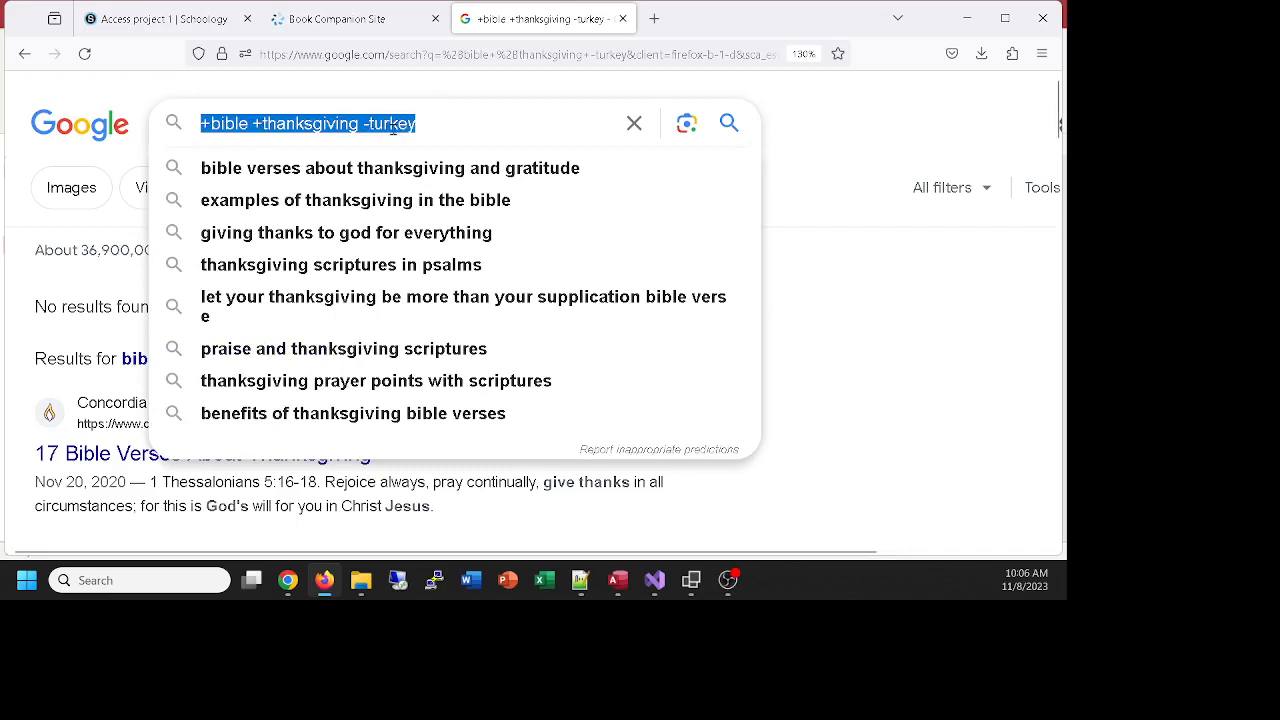
click(462, 120)
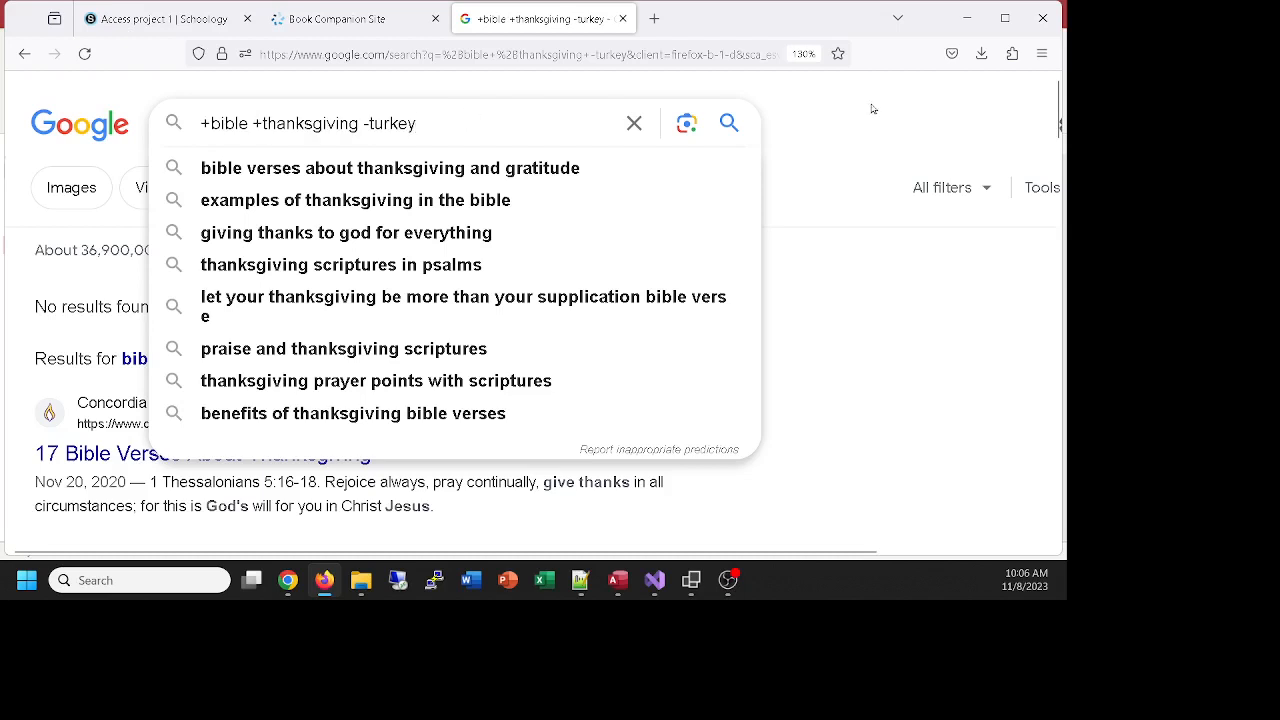
click(808, 114)
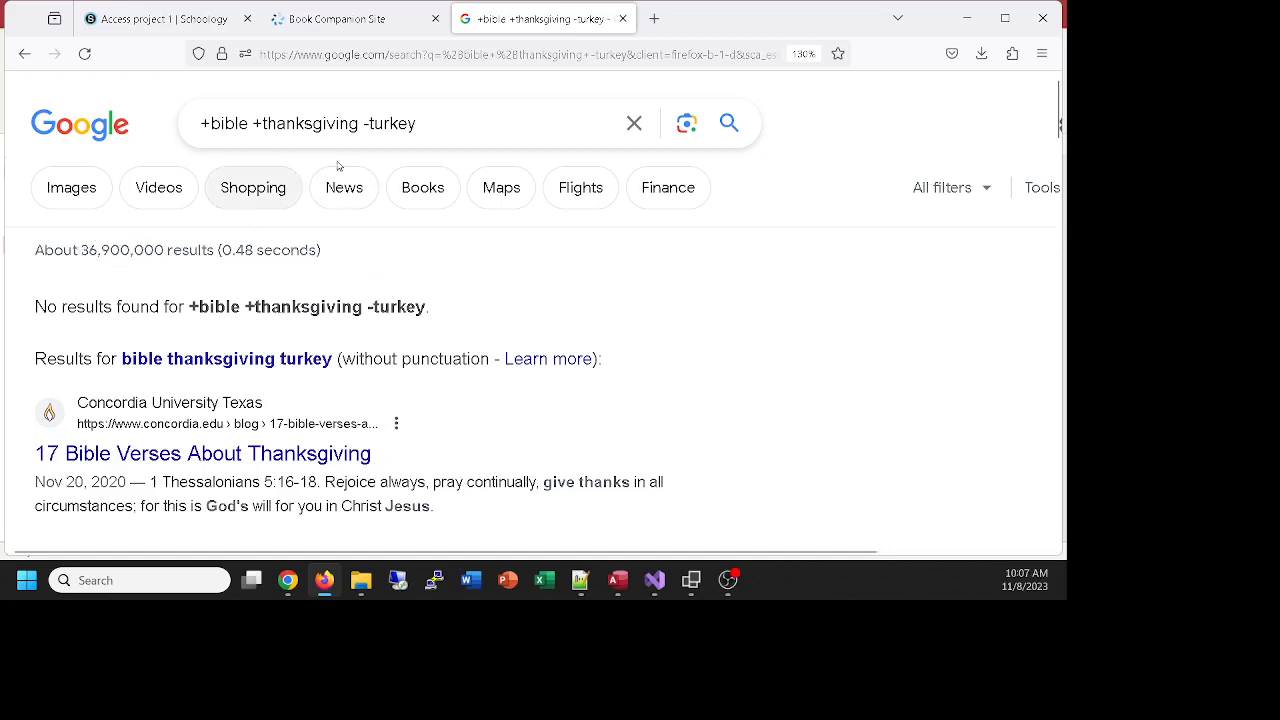
Run the suggested search "bible verses about thanksgiving and gratitude", and repeat it with "thanksgiving and gratitude" in quotation marks as an exact phrase
drag(429, 123, 196, 135)
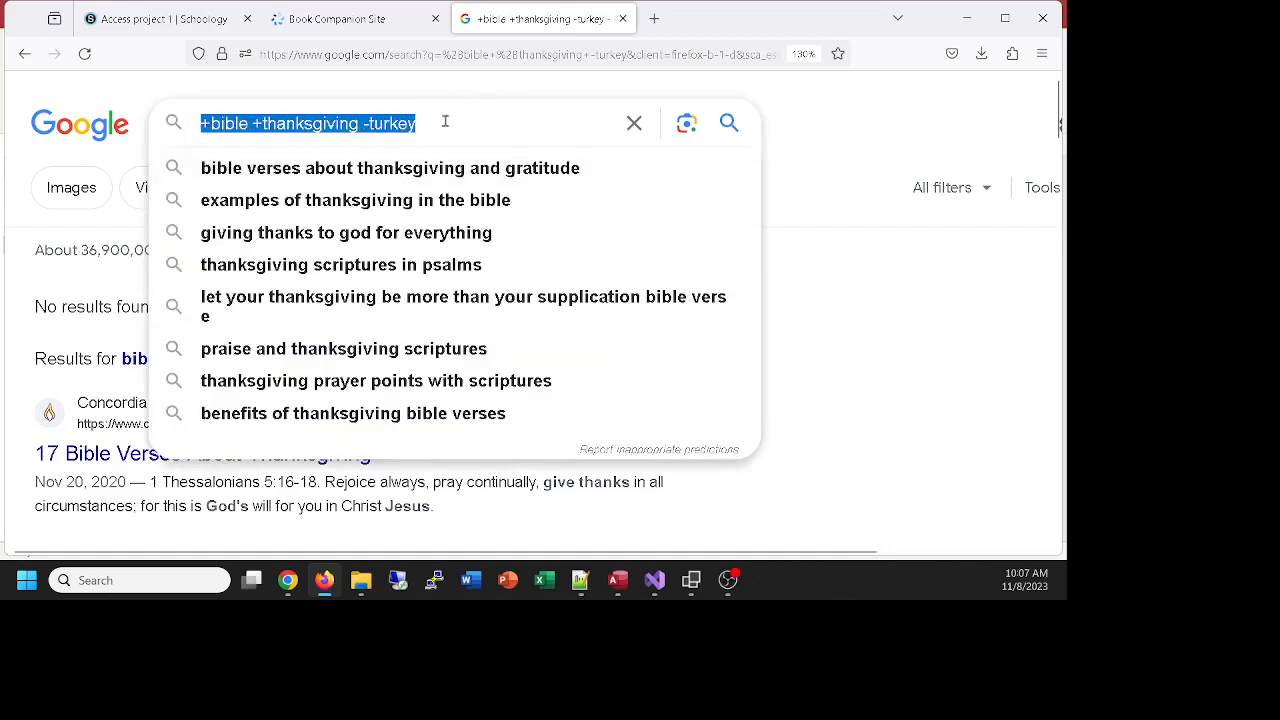
click(384, 168)
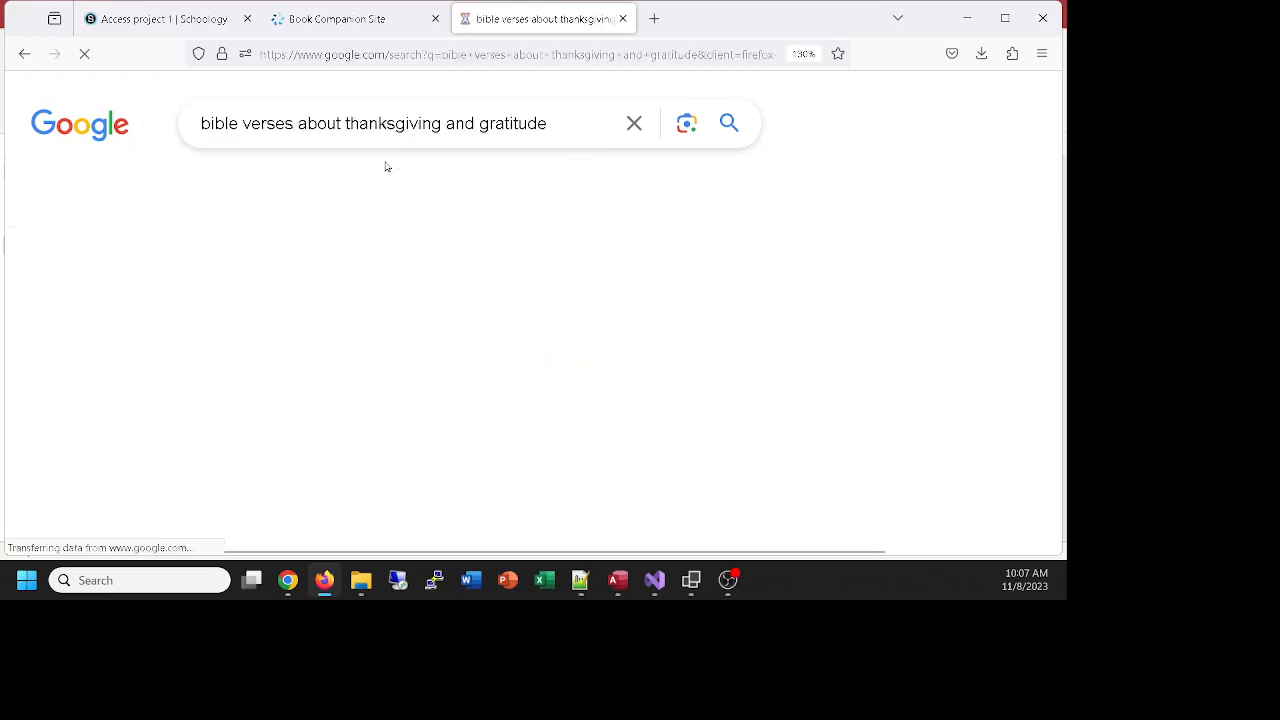
click(549, 124)
text(")
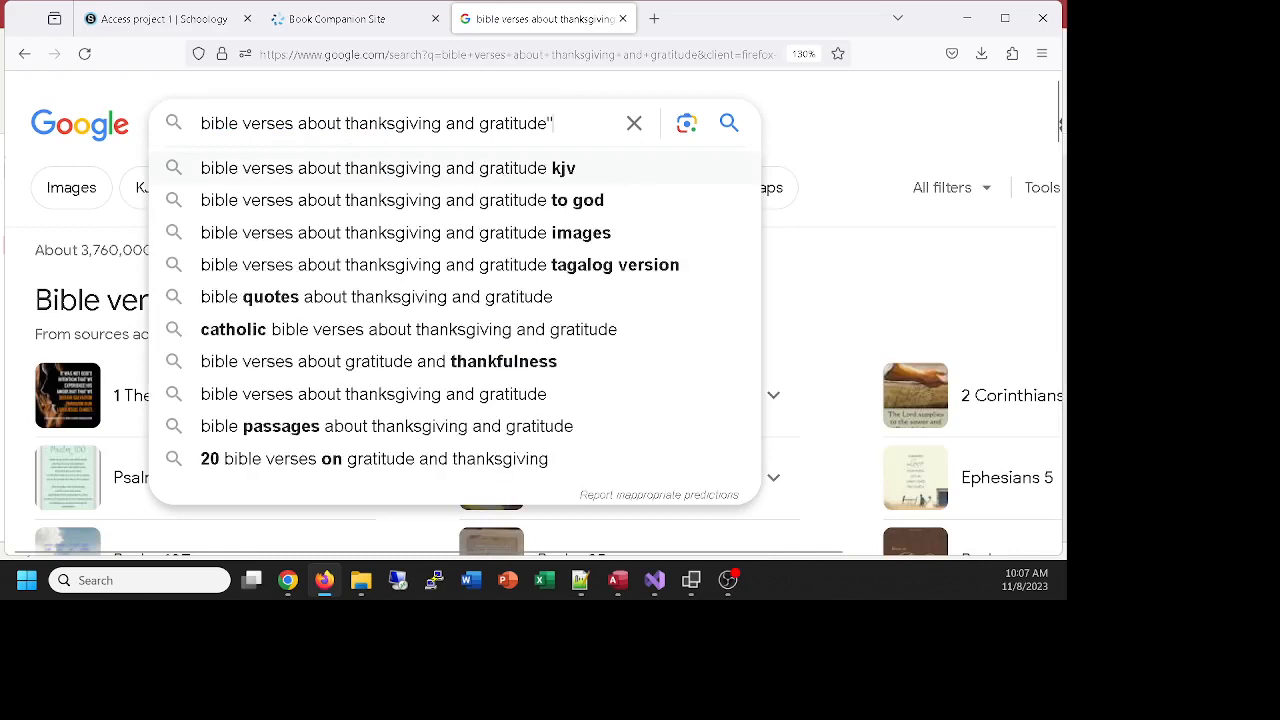
click(345, 123)
text(")
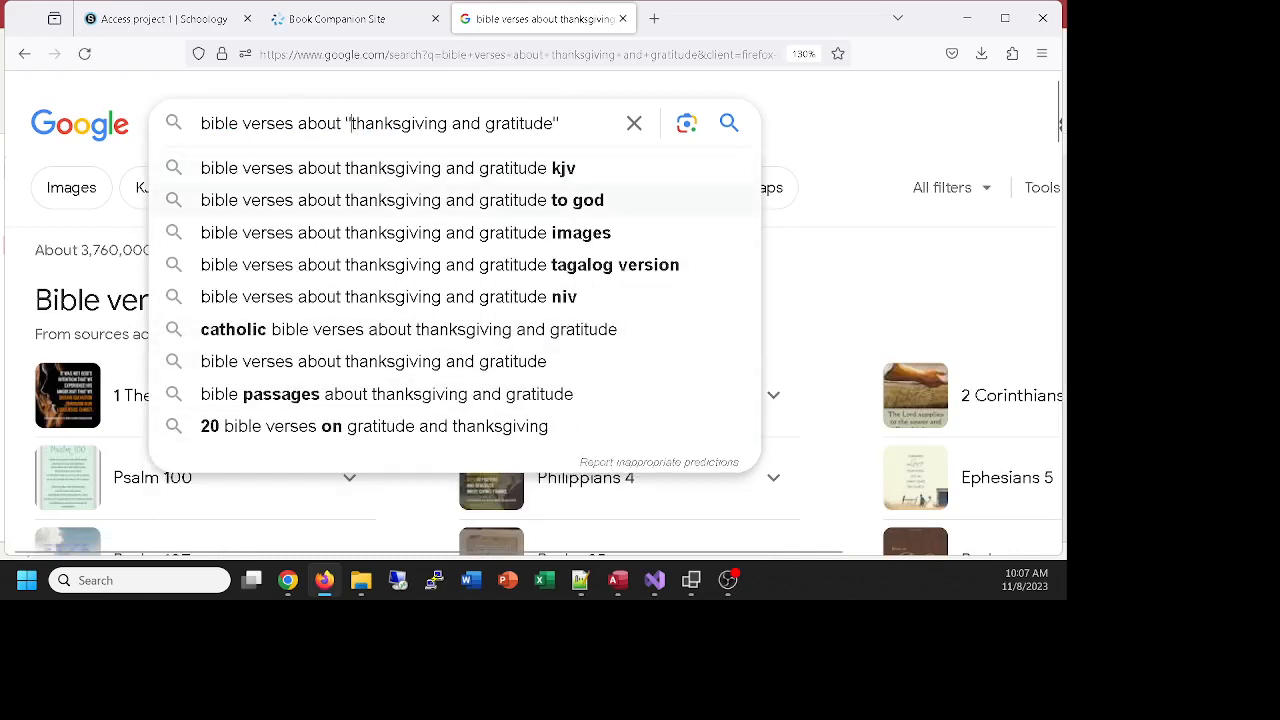
key(Return)
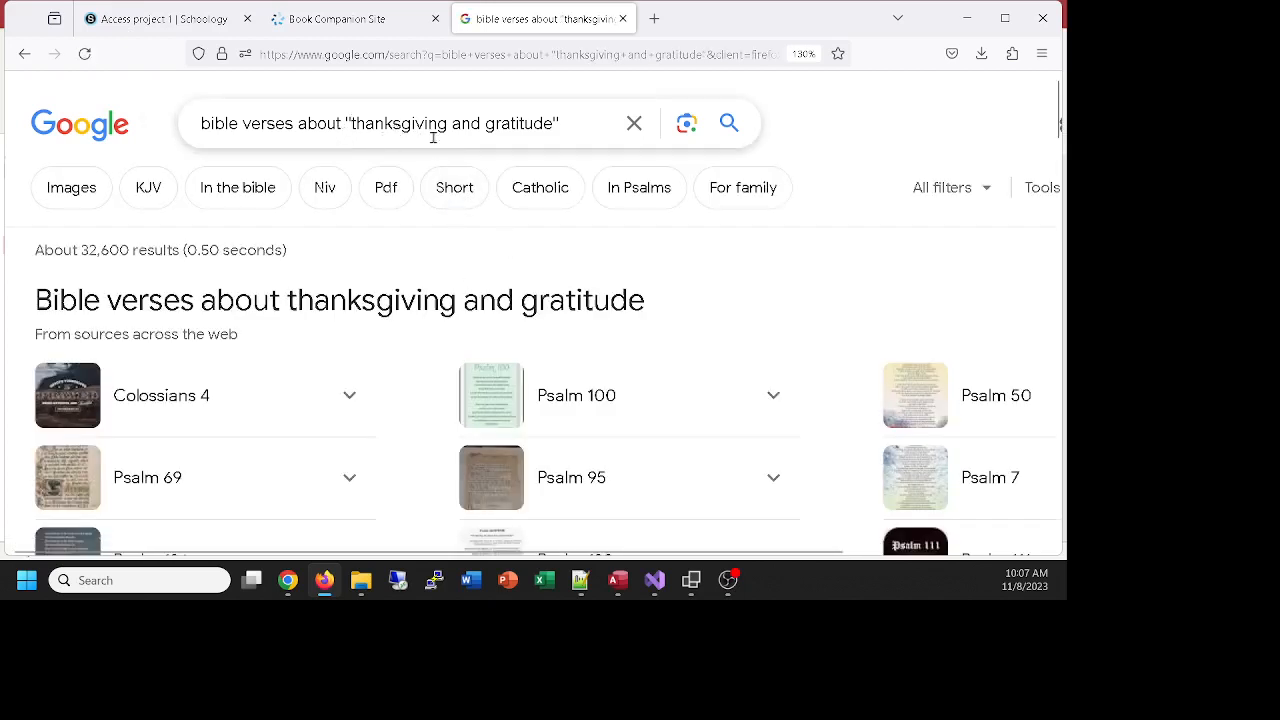
drag(571, 123, 172, 123)
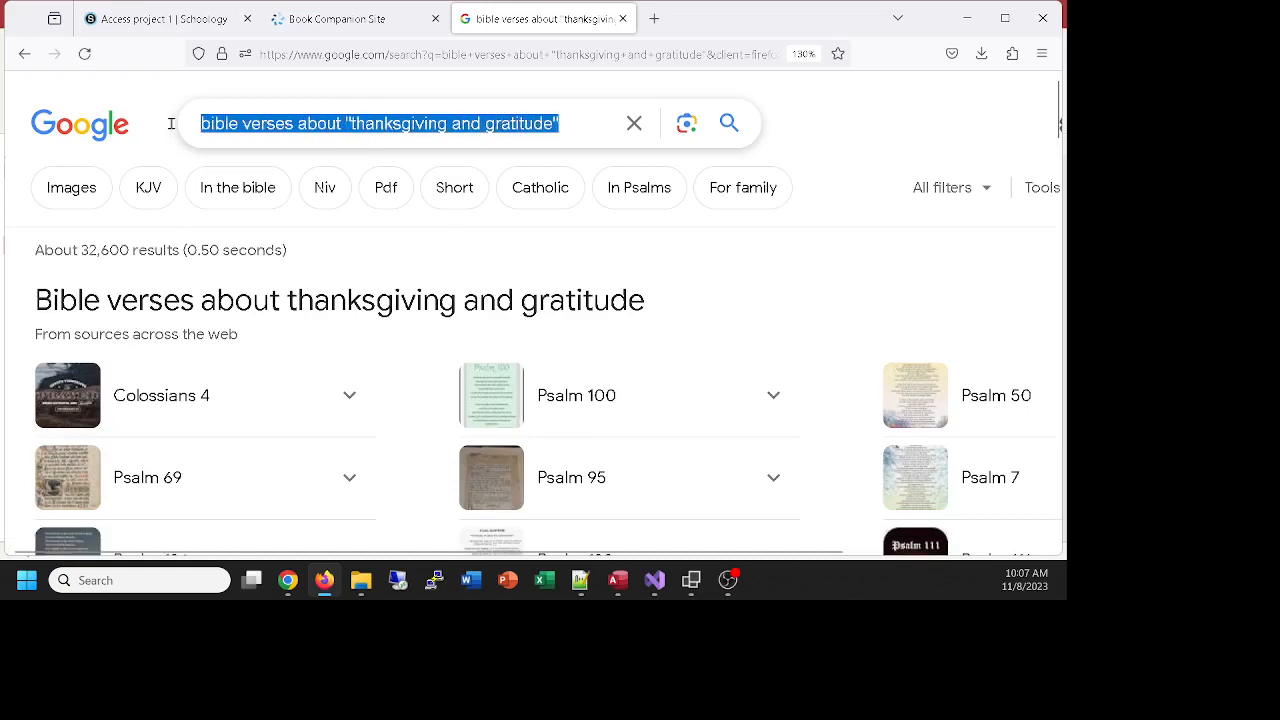
click(571, 123)
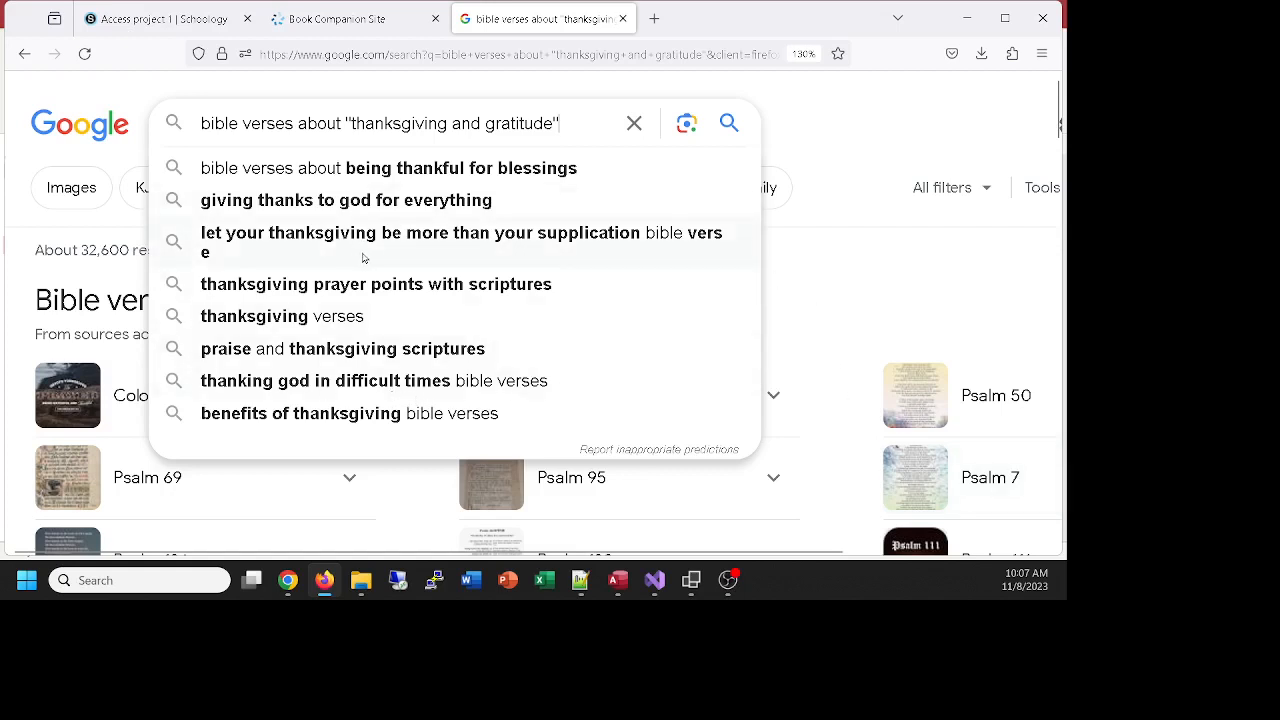
click(845, 122)
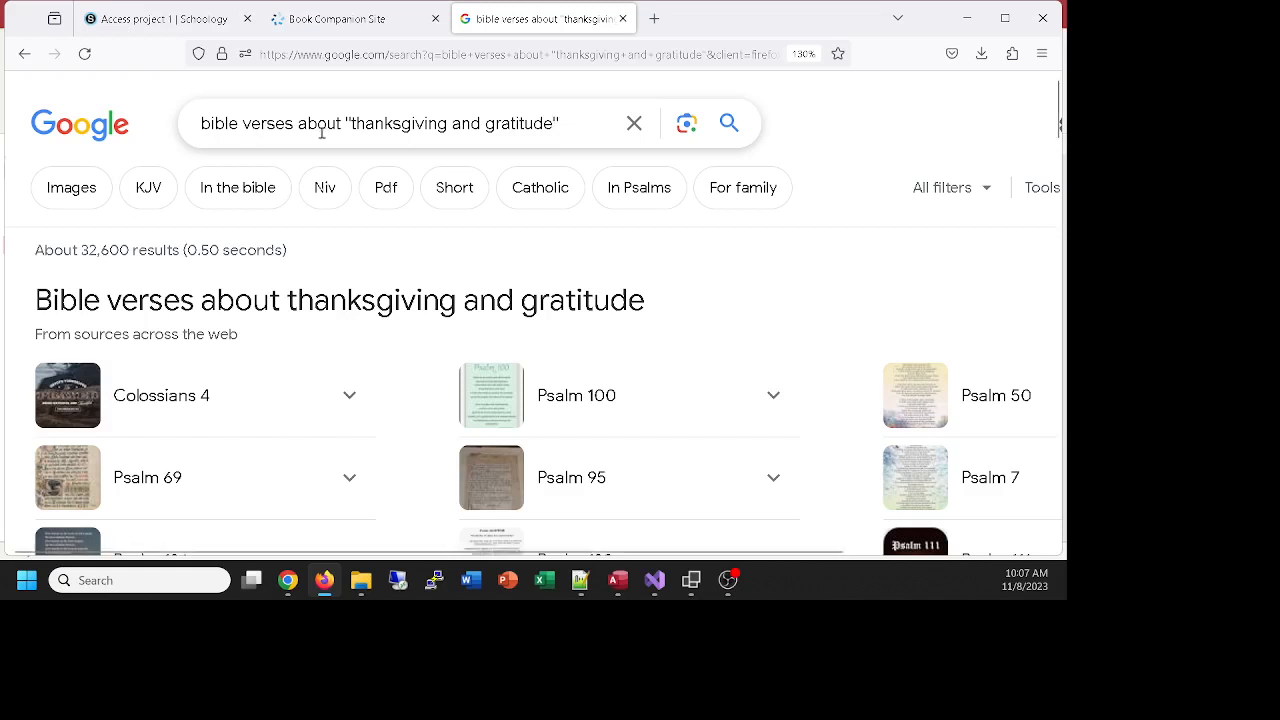
click(571, 116)
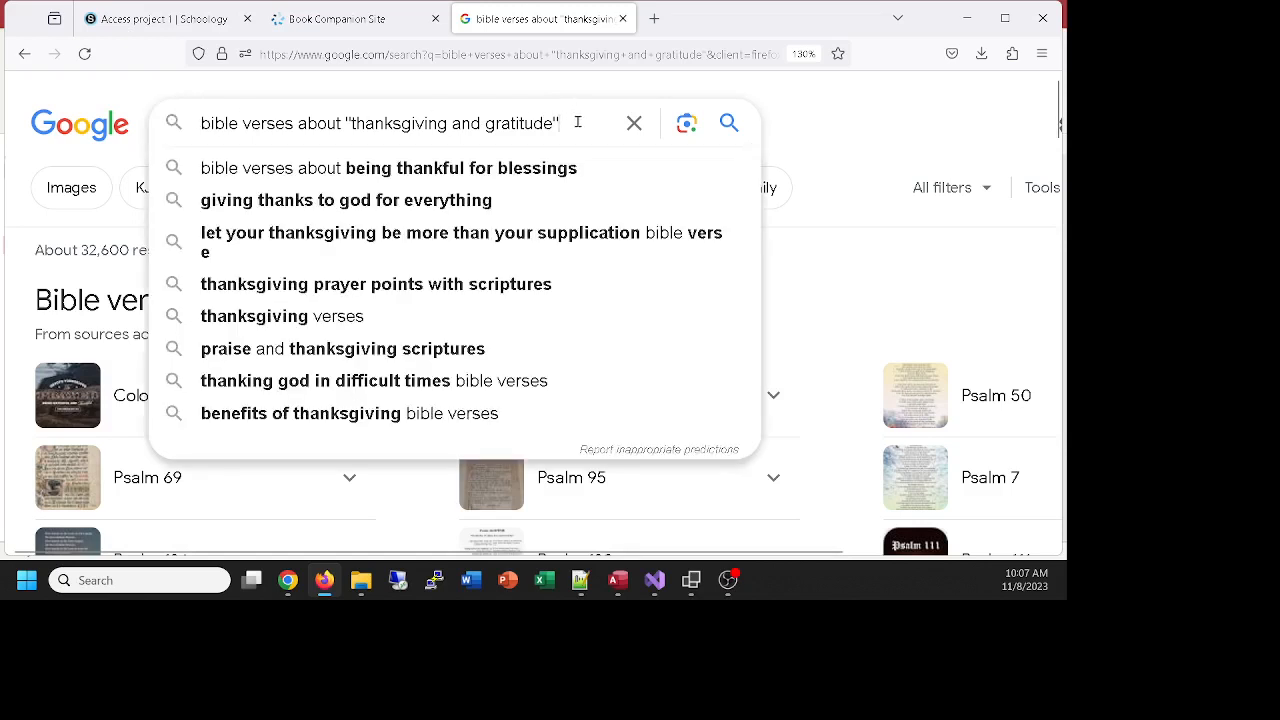
click(802, 122)
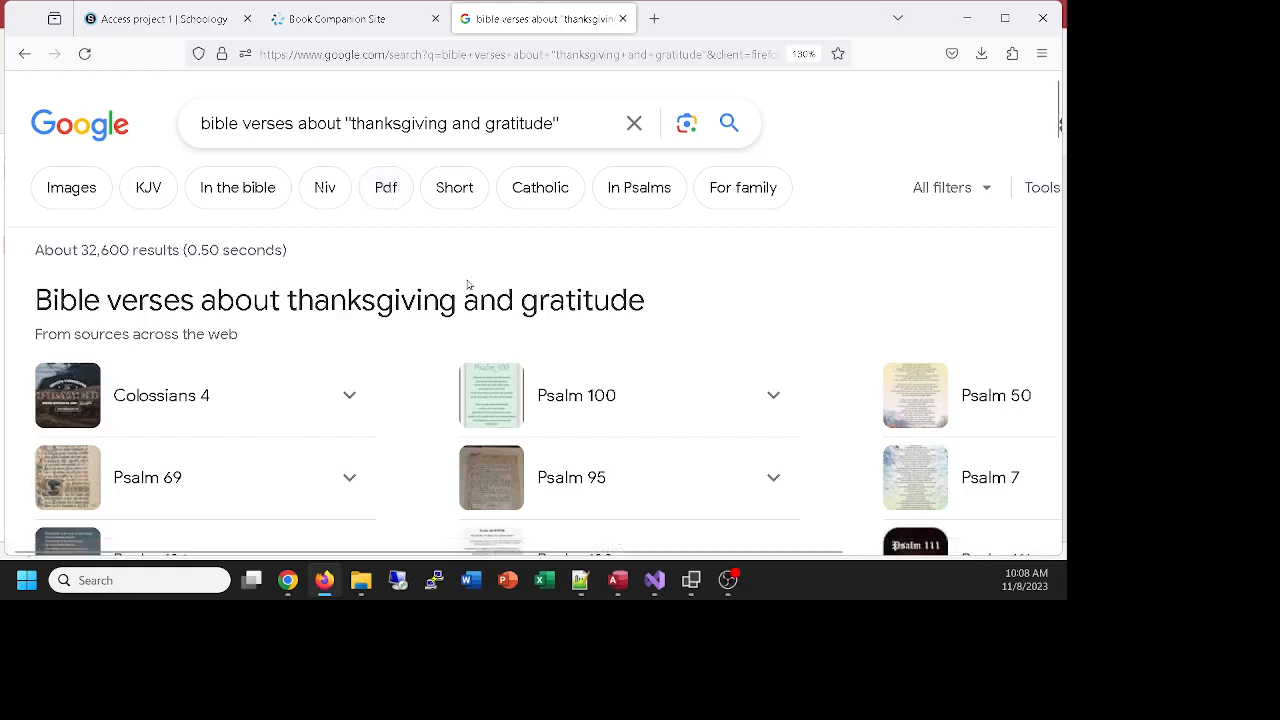
Return to the already open Book Companion Site page with the Access data files
click(323, 19)
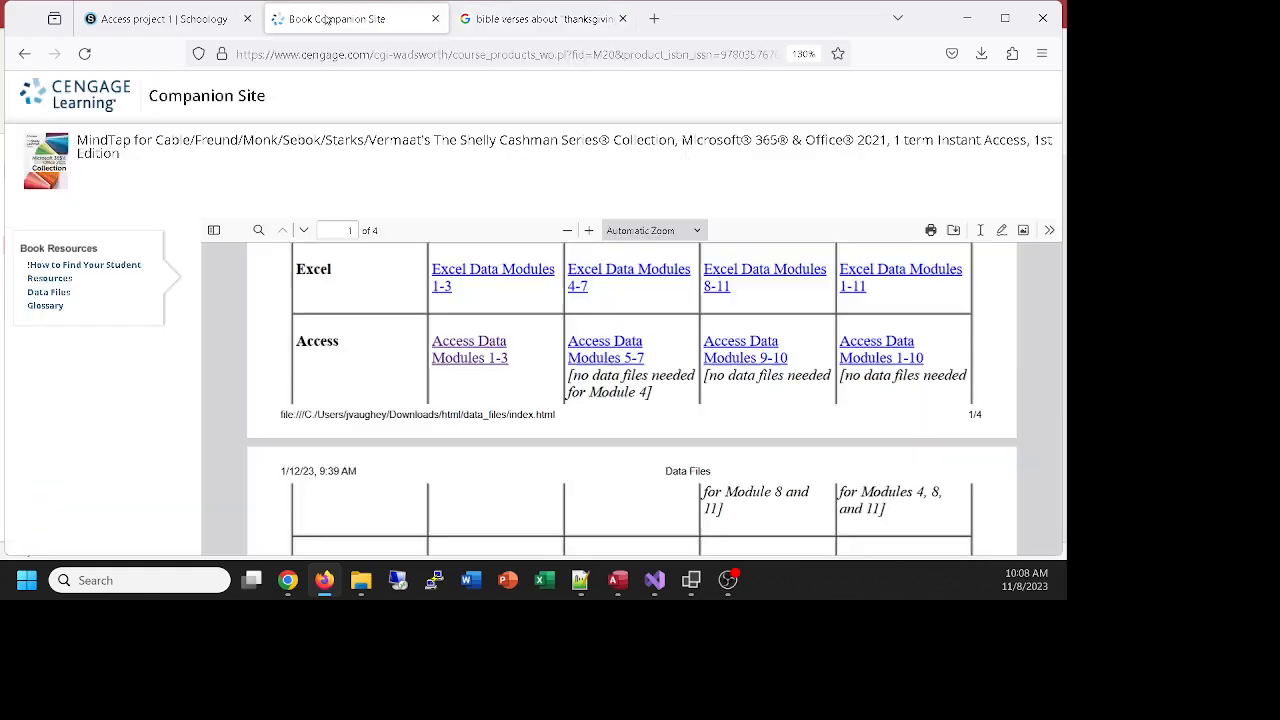